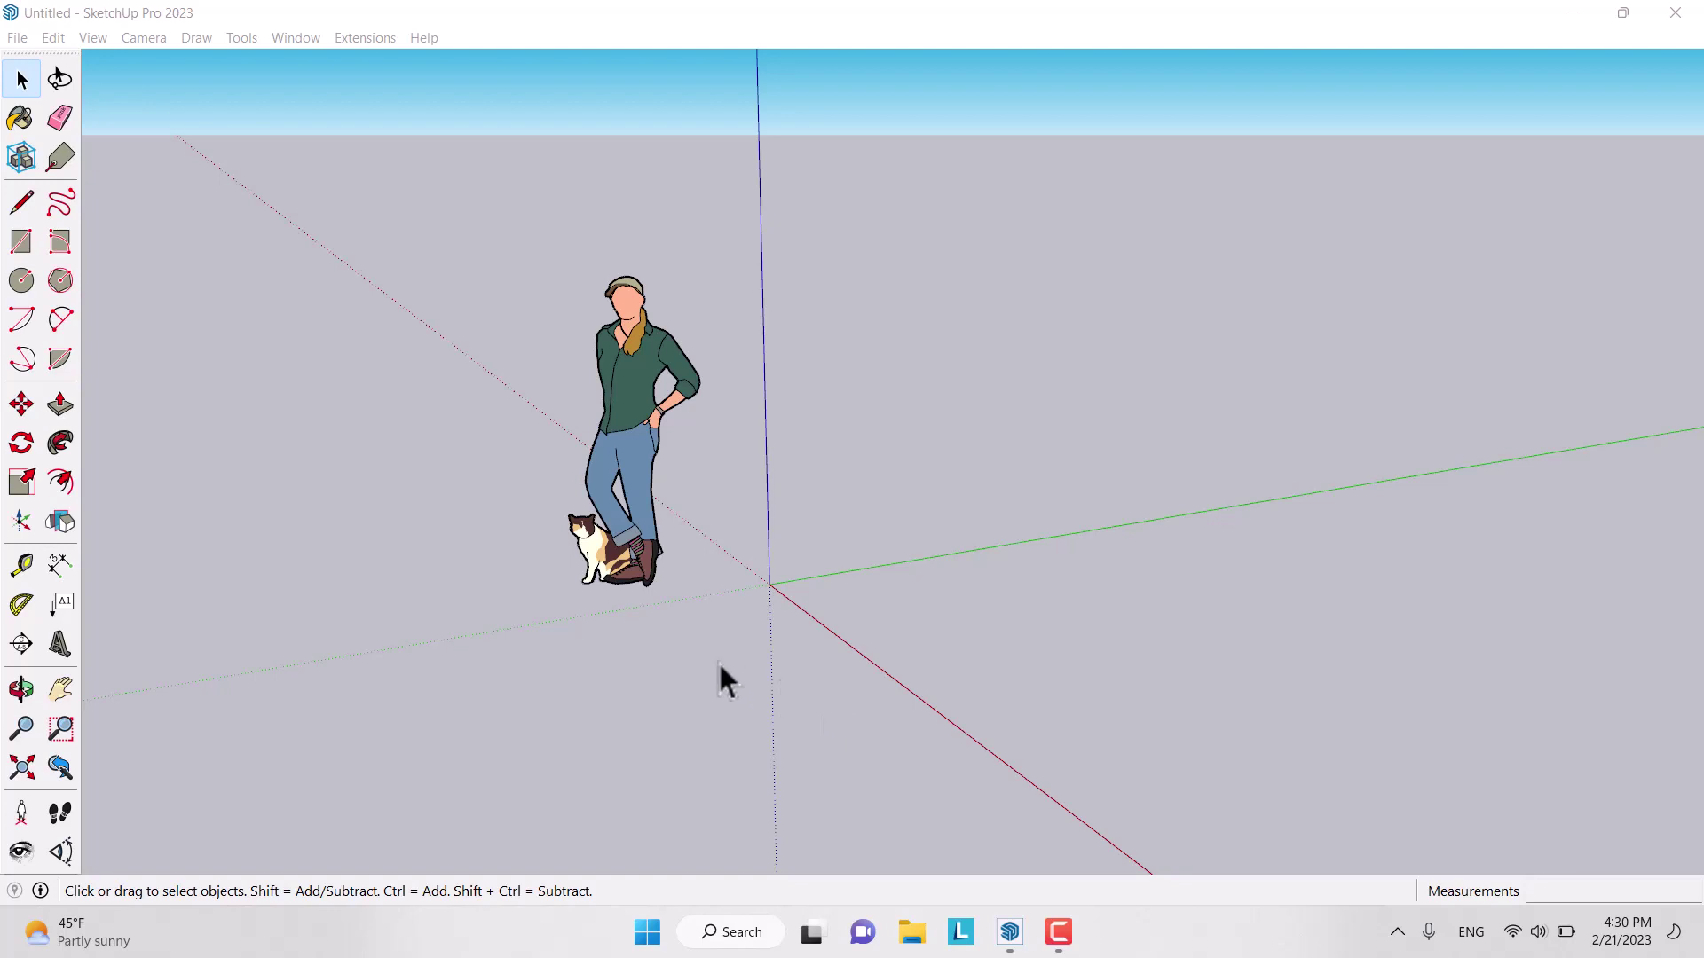
In Model Info > Units, set Length to Centimeters, Area to Centimeters² and Volume to Centimeters³
click(294, 39)
click(332, 145)
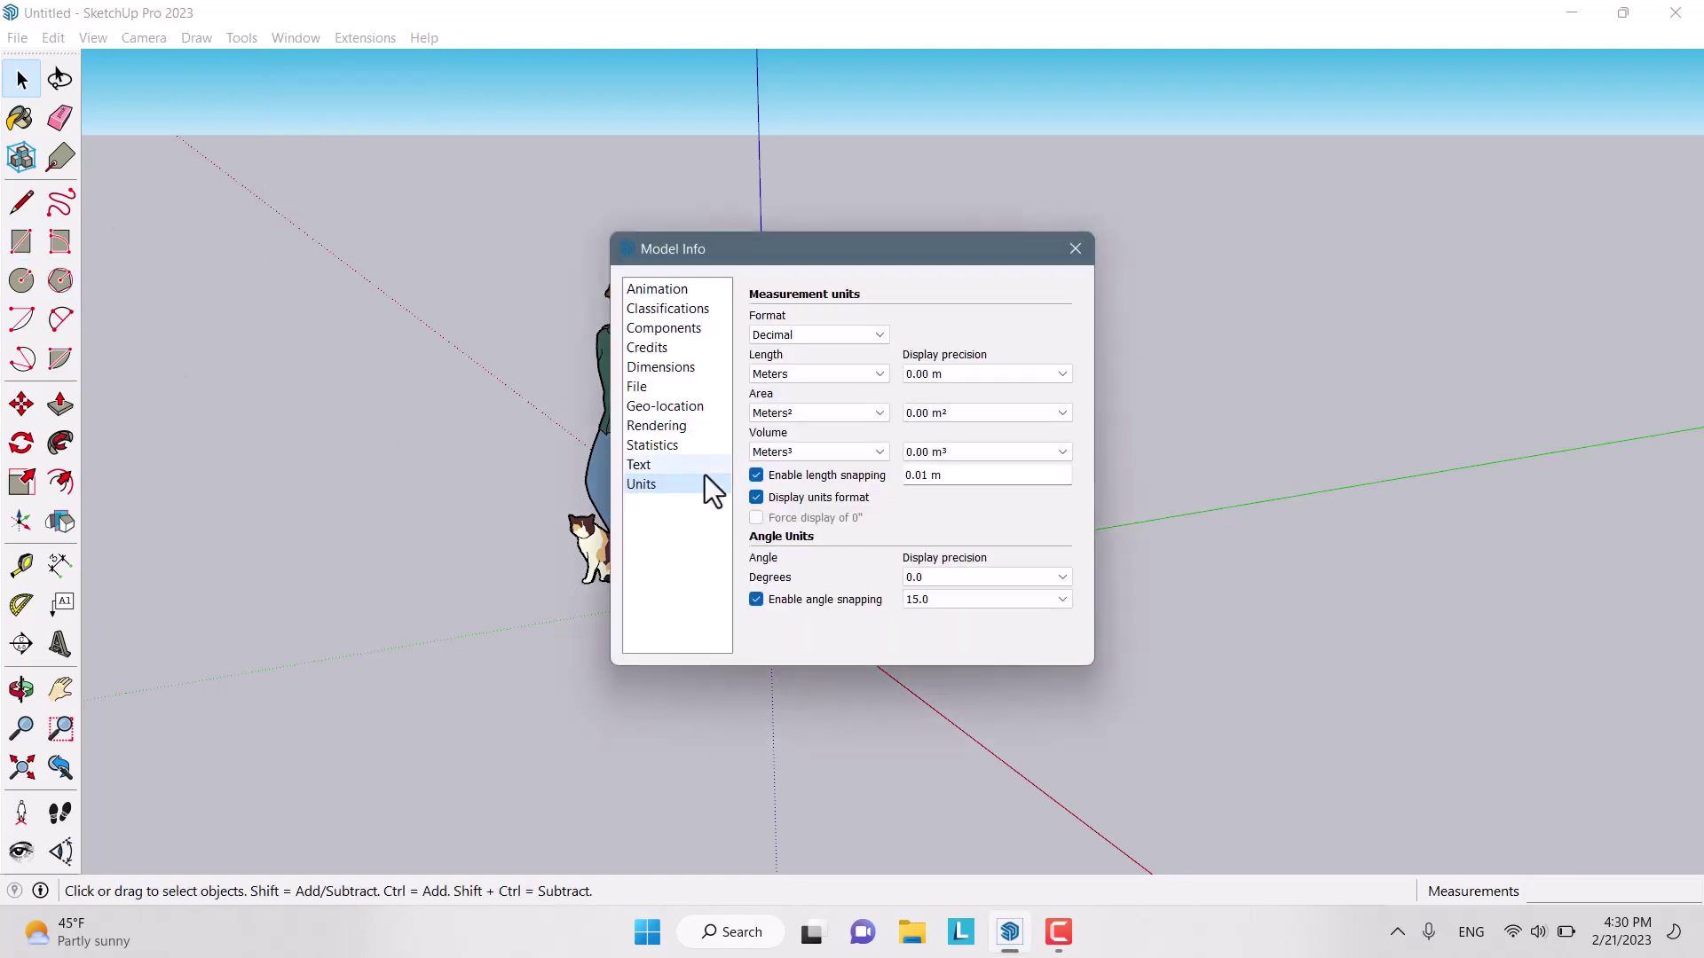
click(823, 374)
click(833, 447)
click(807, 413)
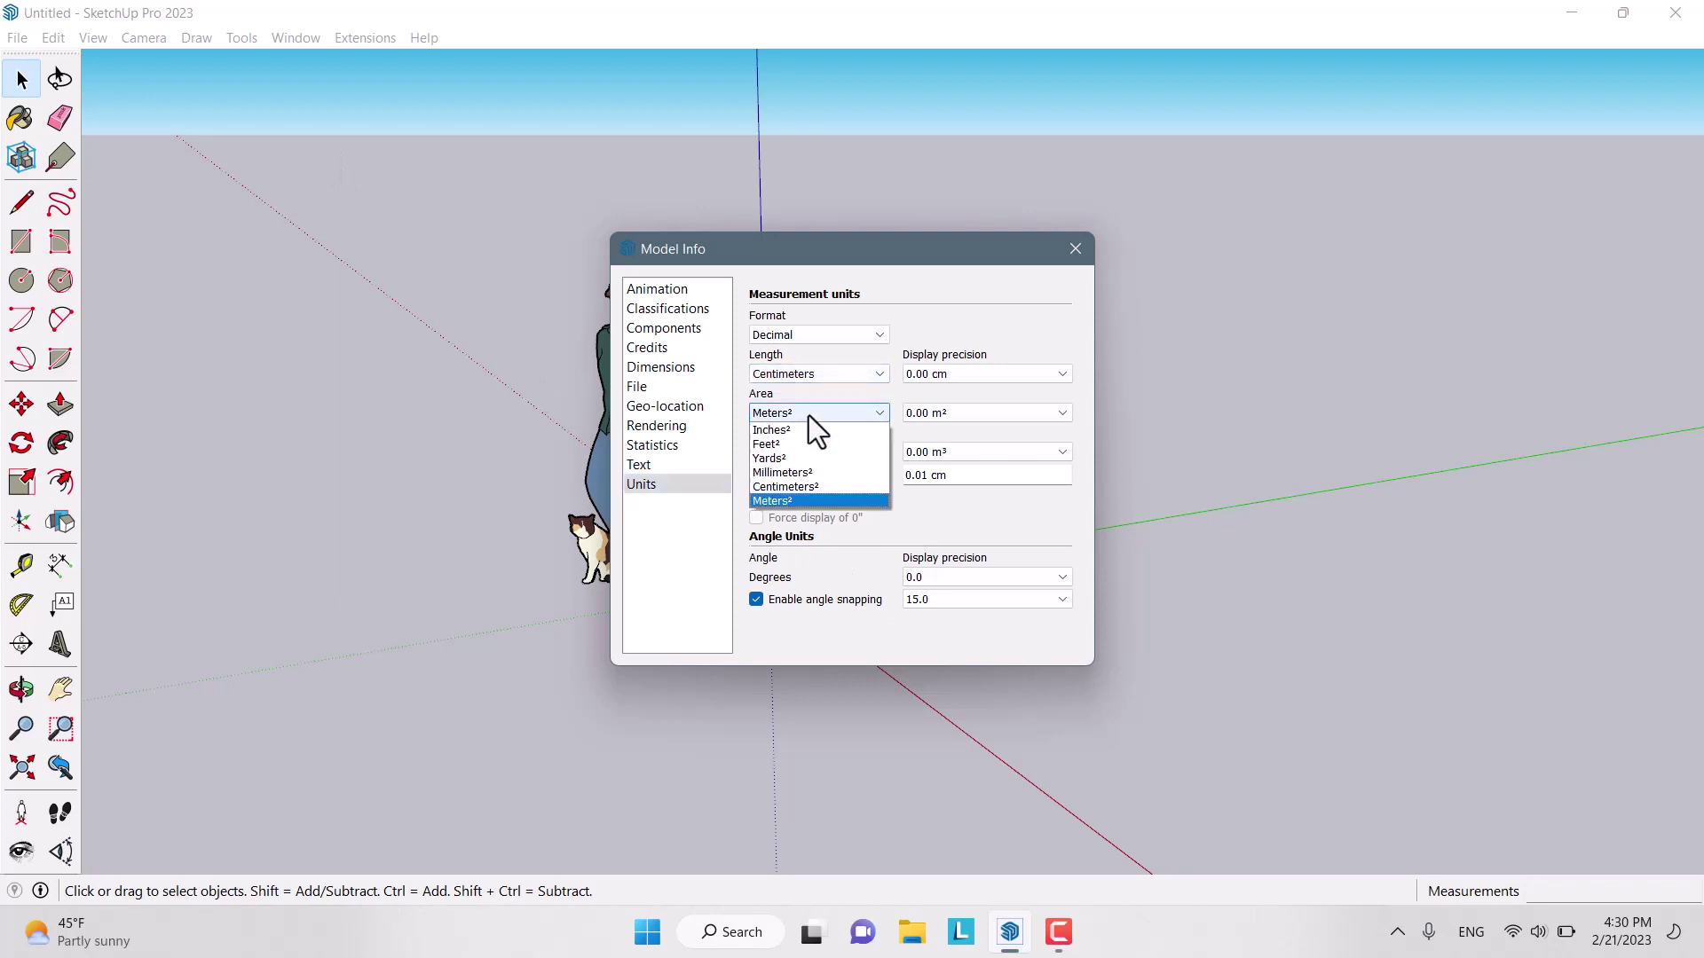
click(804, 486)
click(792, 453)
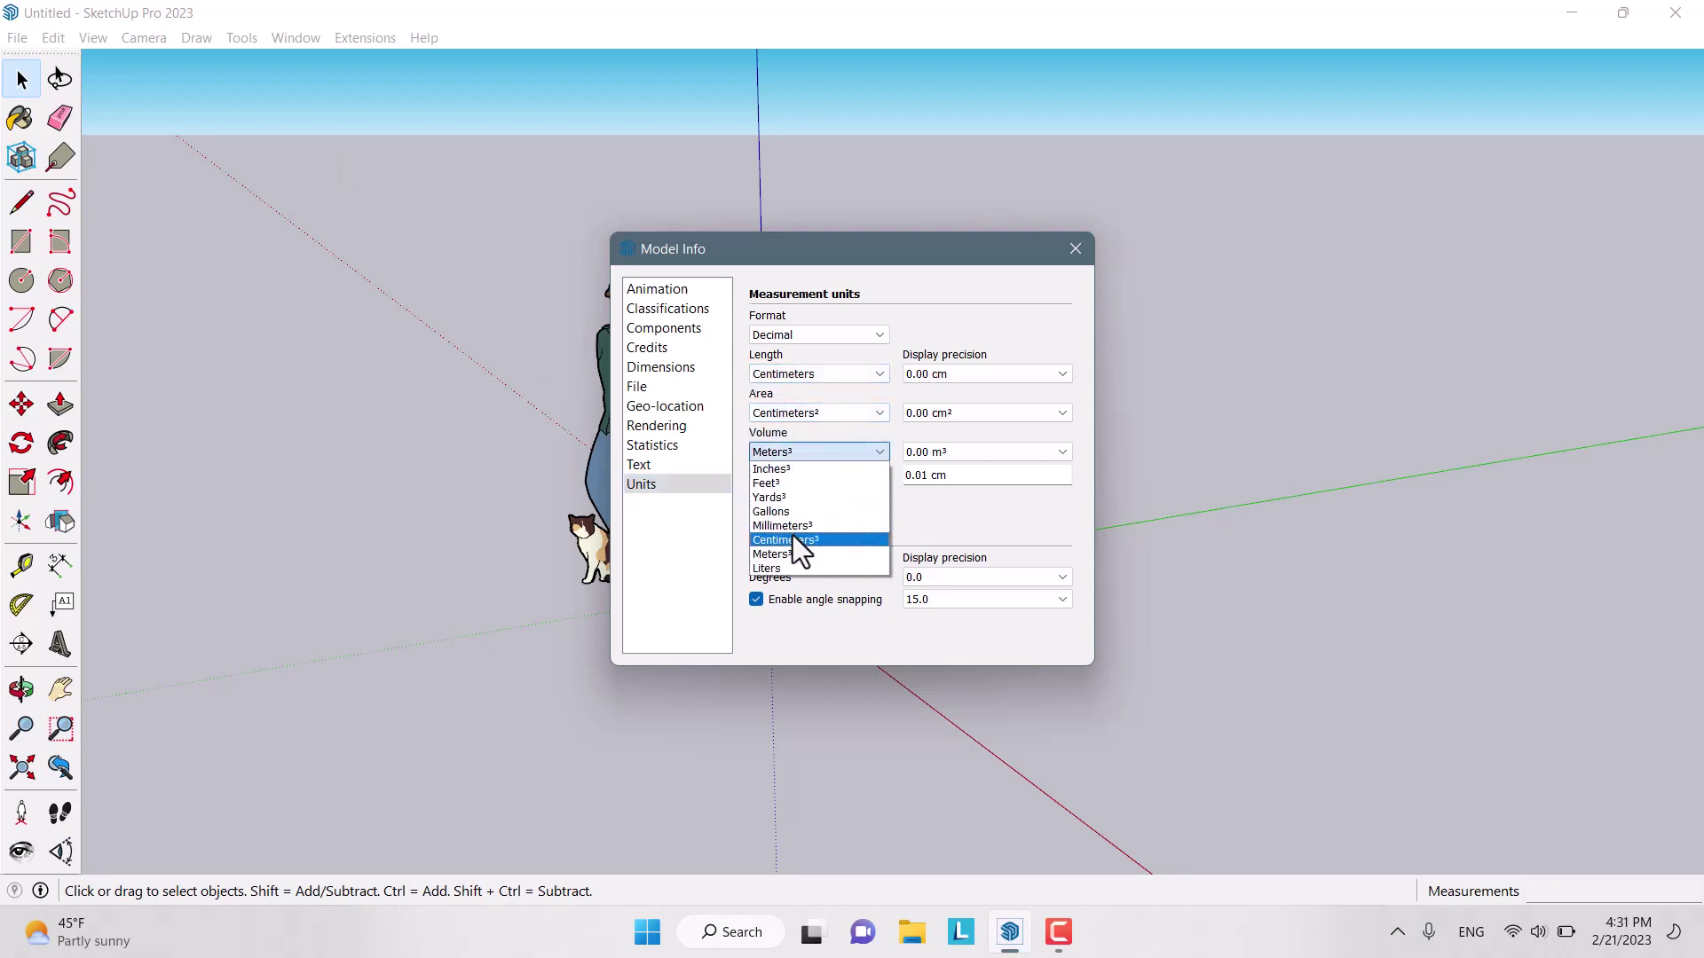
click(792, 539)
click(1077, 249)
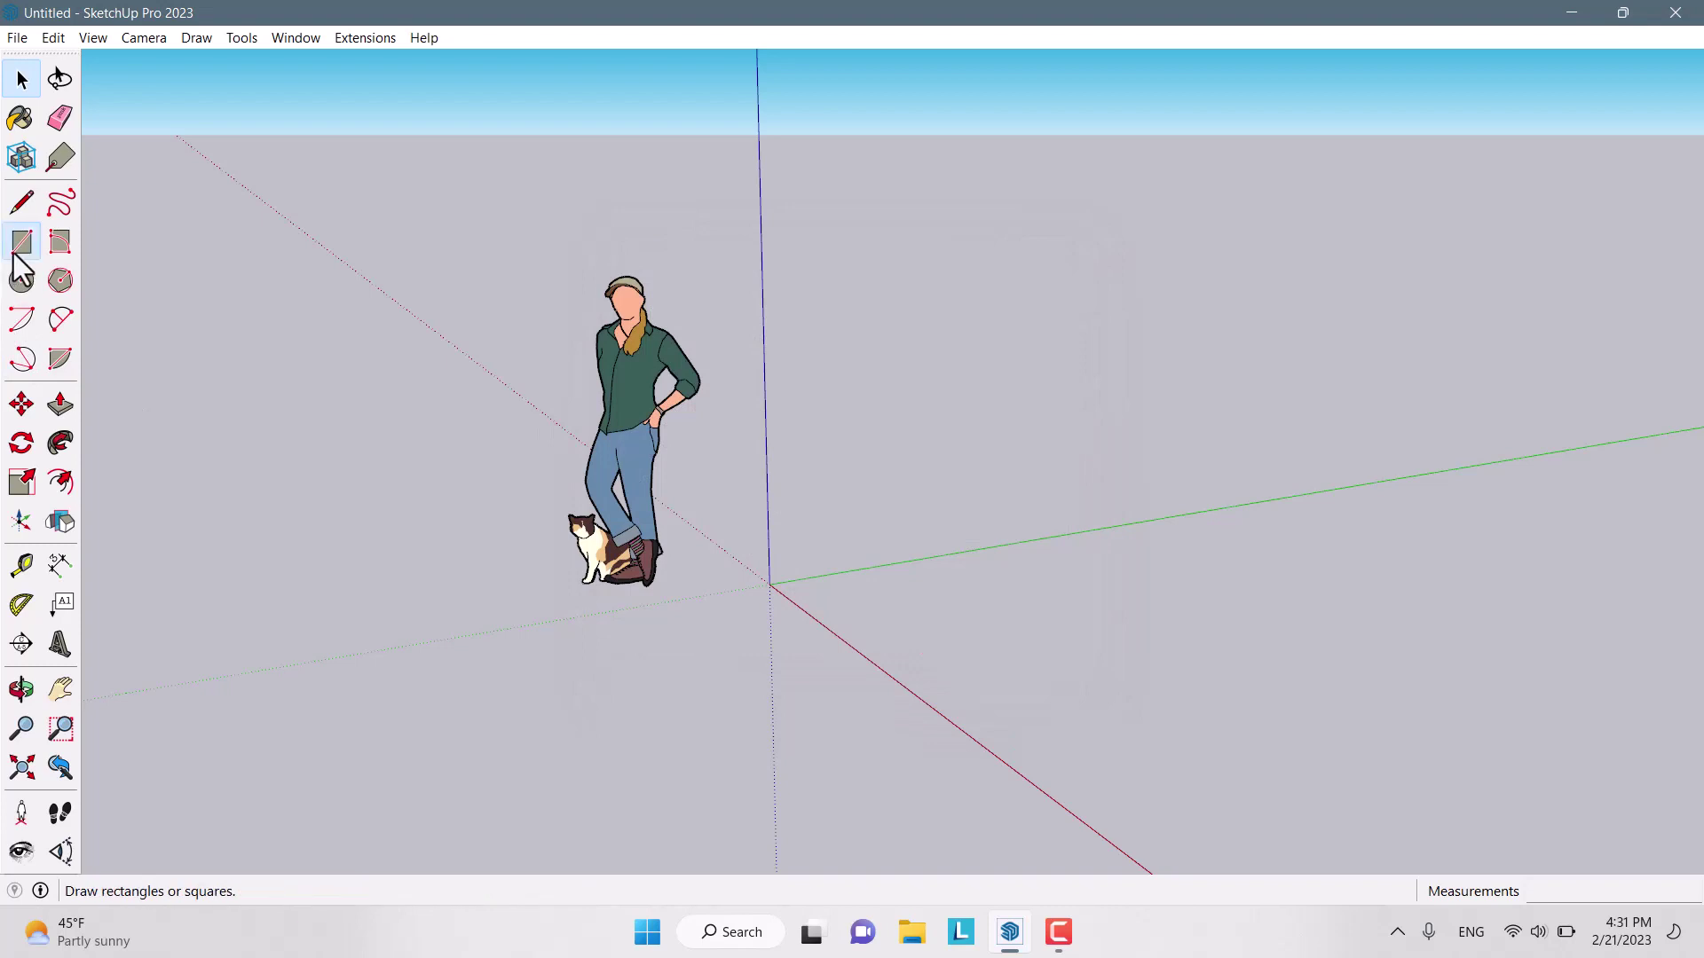
Draw a 60,260 cm rectangle on the ground from the axes origin
click(16, 255)
click(770, 583)
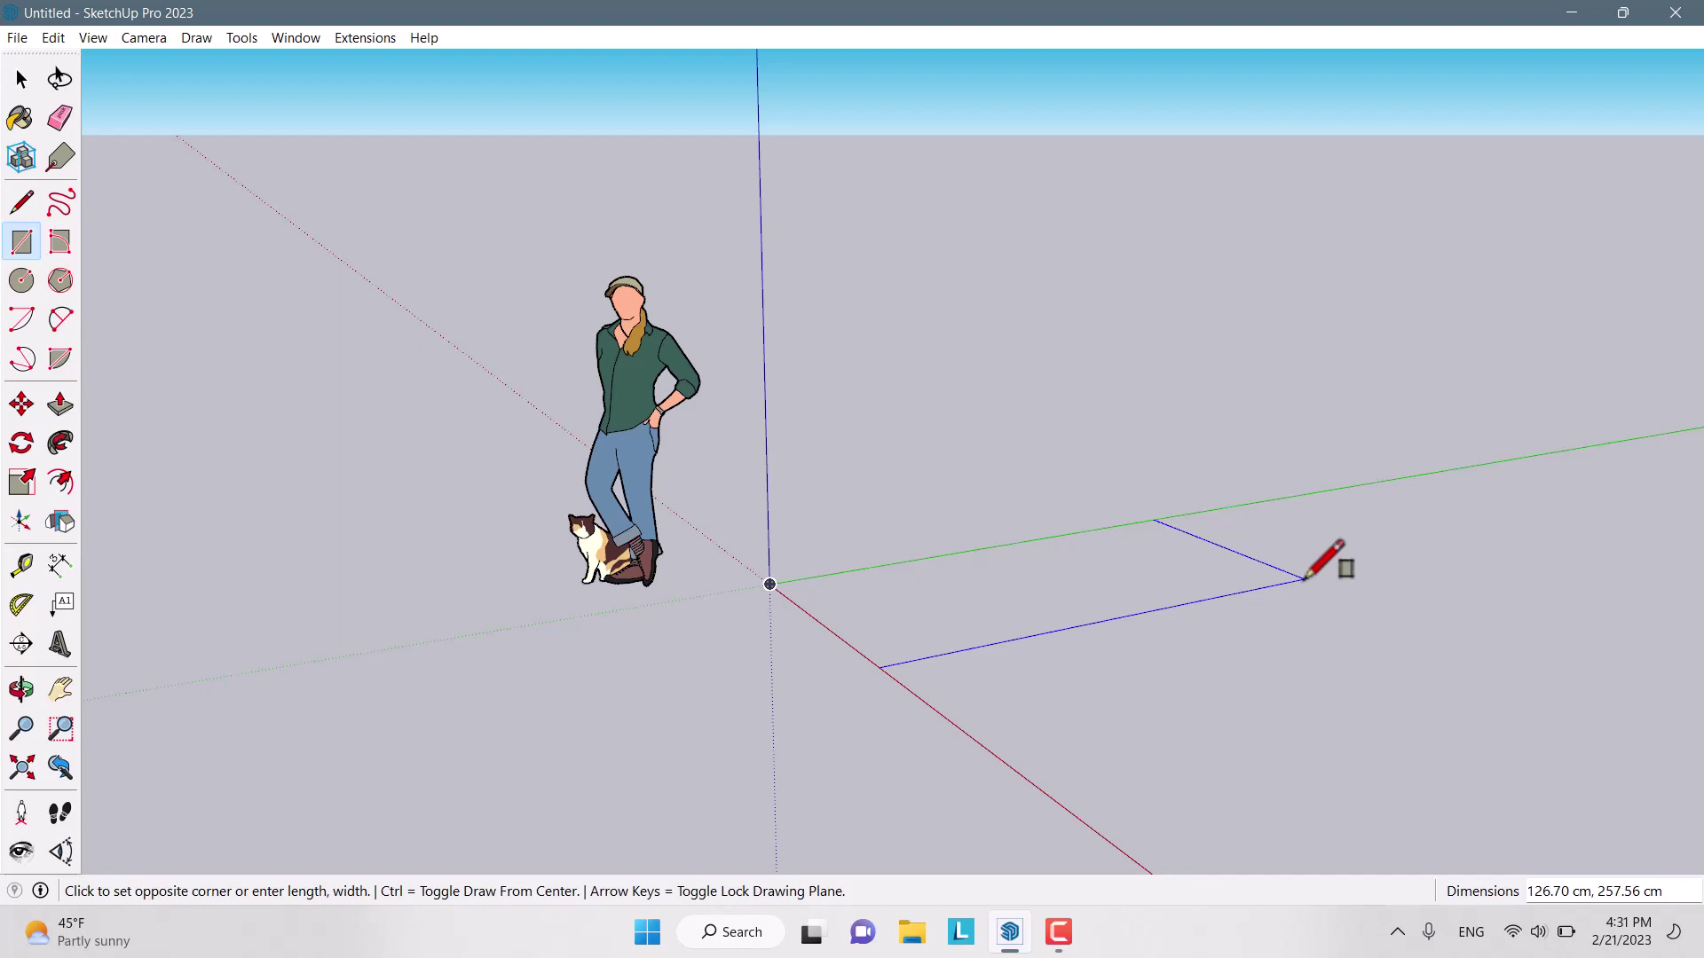
text(60, 260)
key(Return)
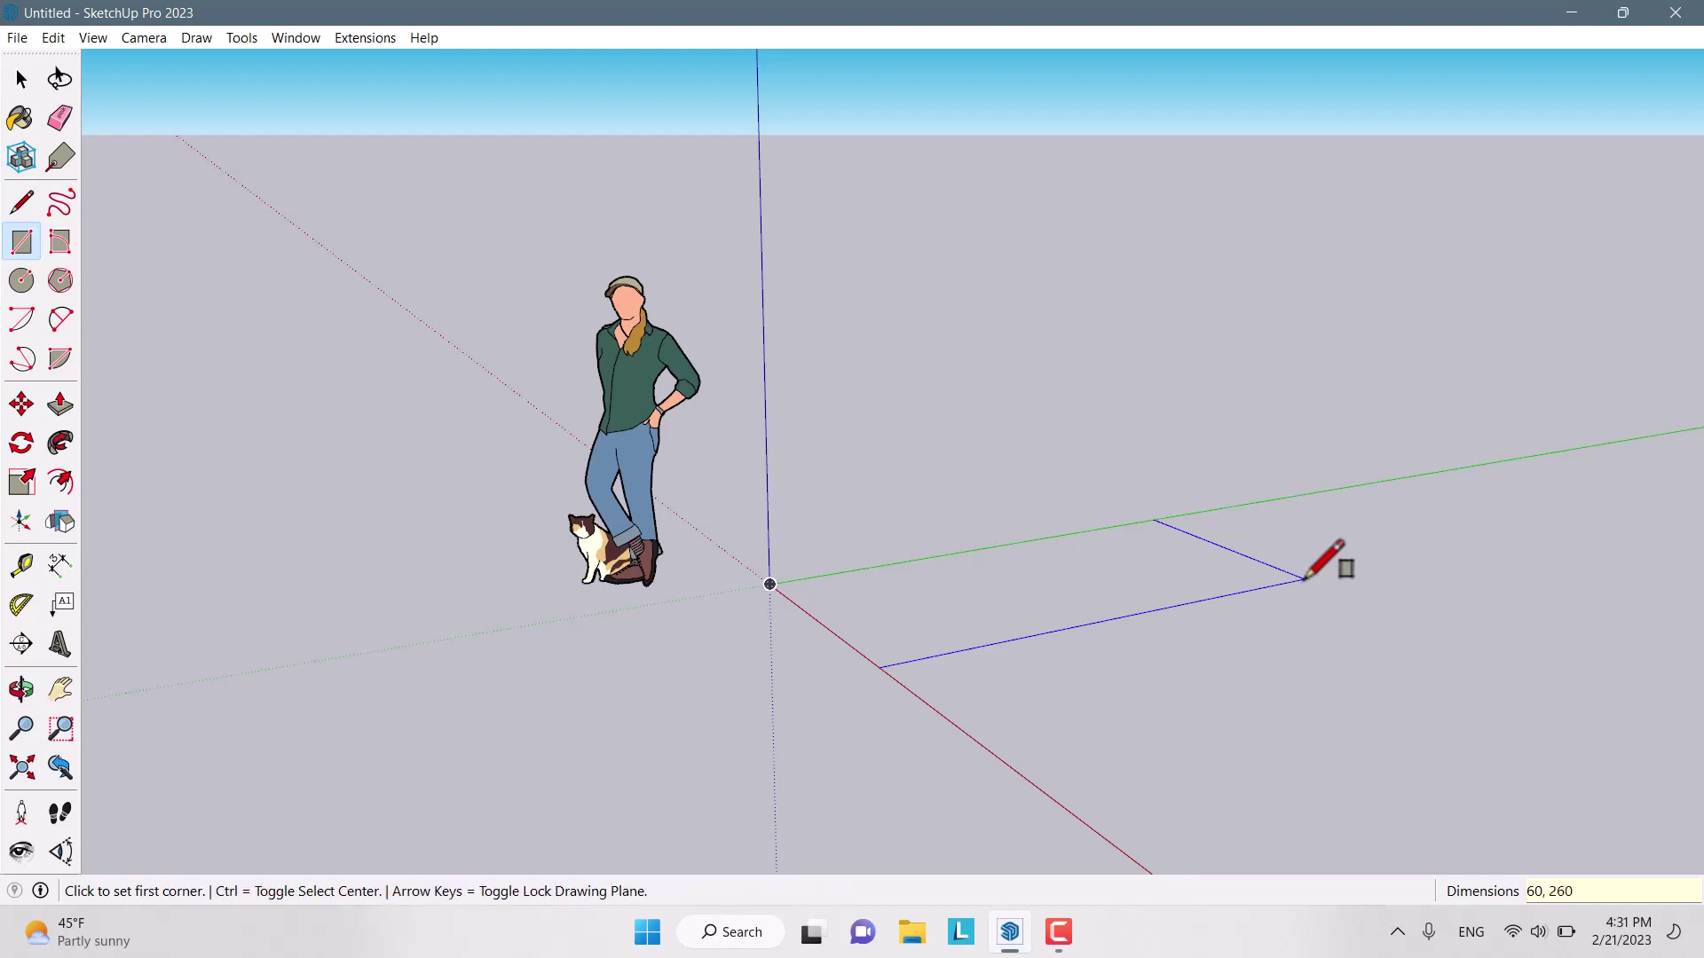
key(space)
scroll(871, 605, up, 2)
middle_drag(871, 605, 898, 723)
scroll(827, 697, up, 3)
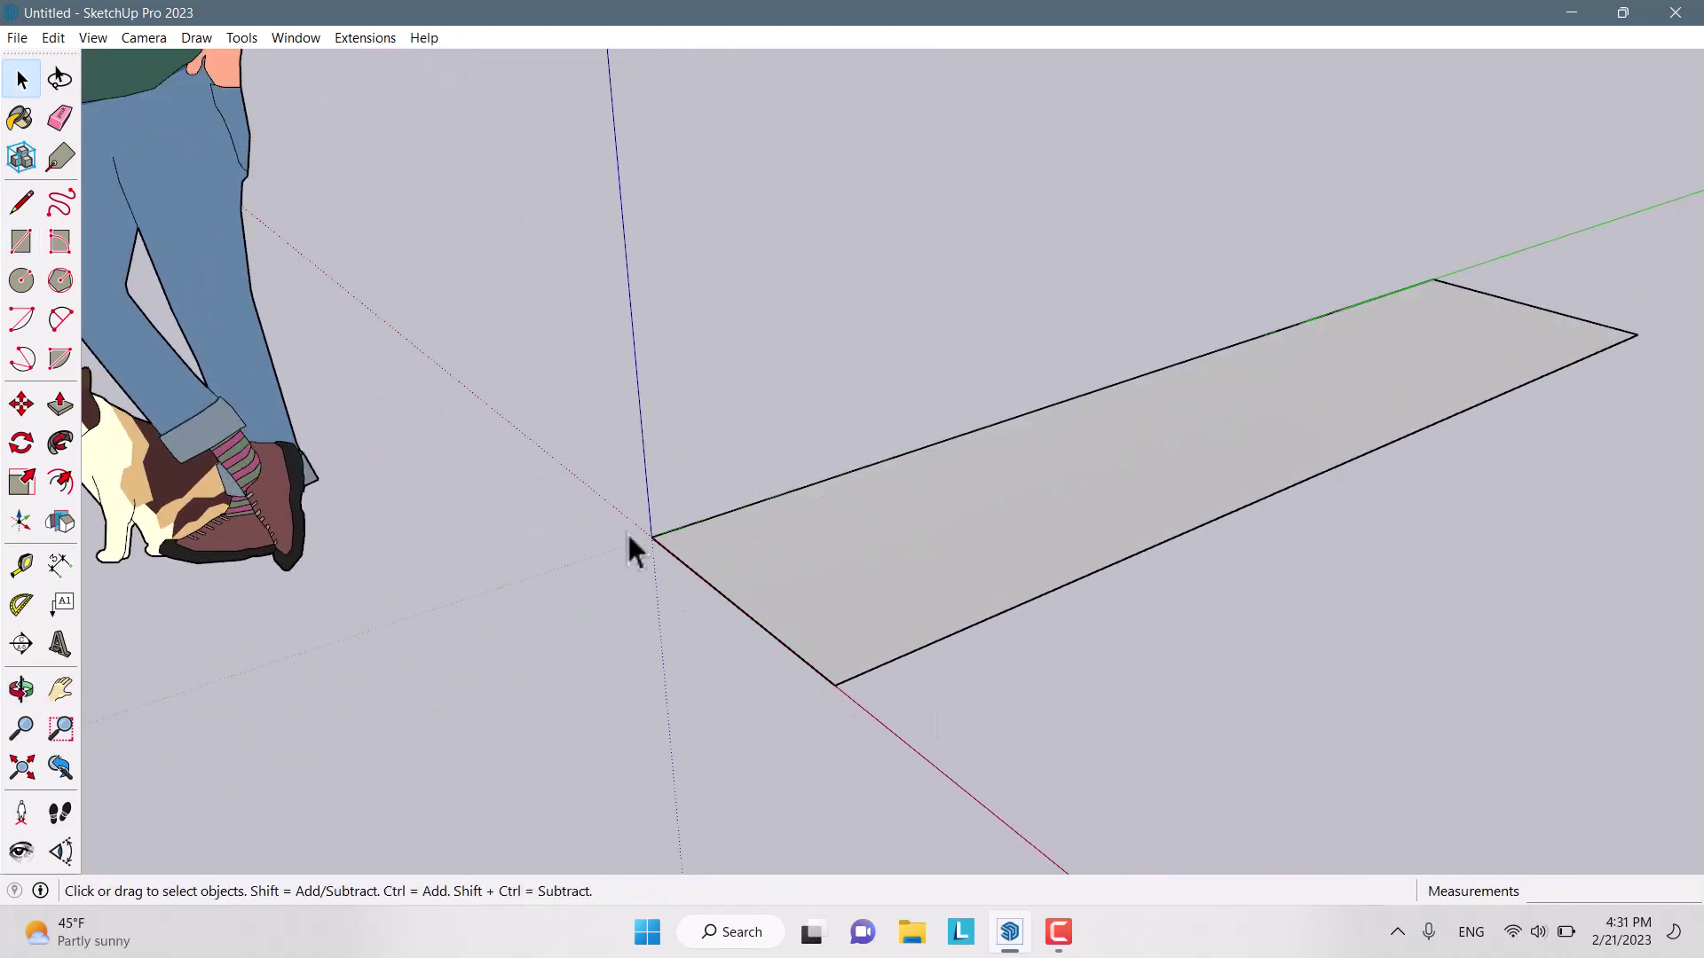
scroll(790, 692, down, 2)
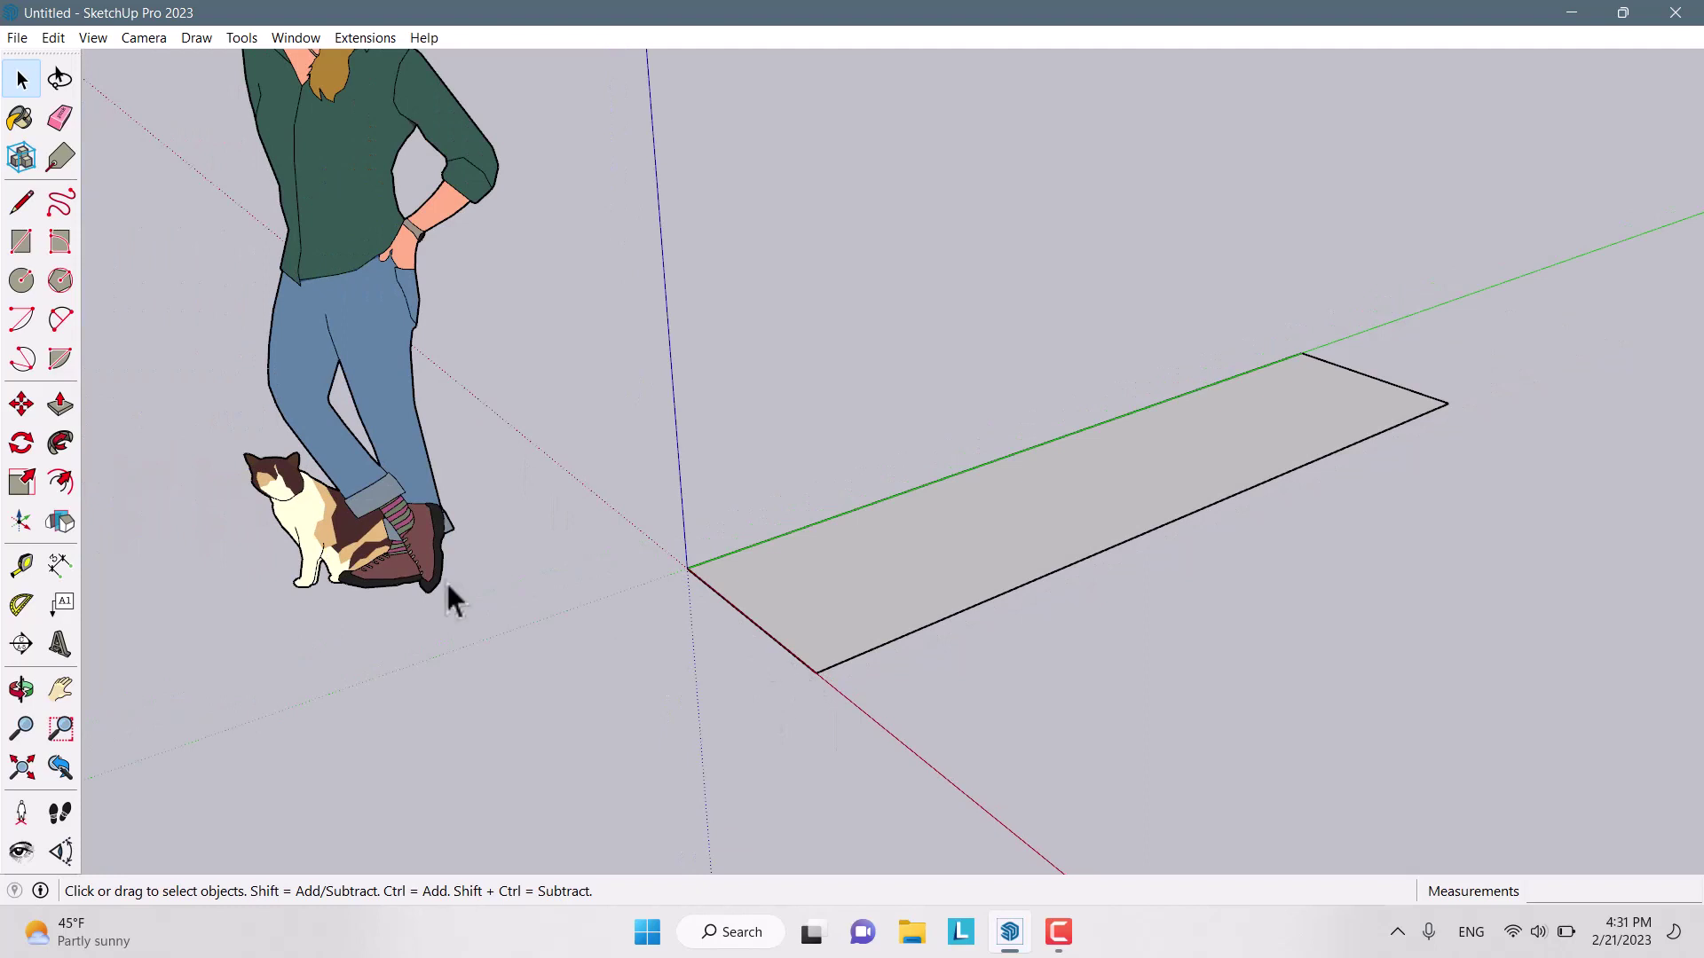
Push/pull the 60 × 260 rectangle up 90 cm into a solid box
click(60, 404)
click(799, 647)
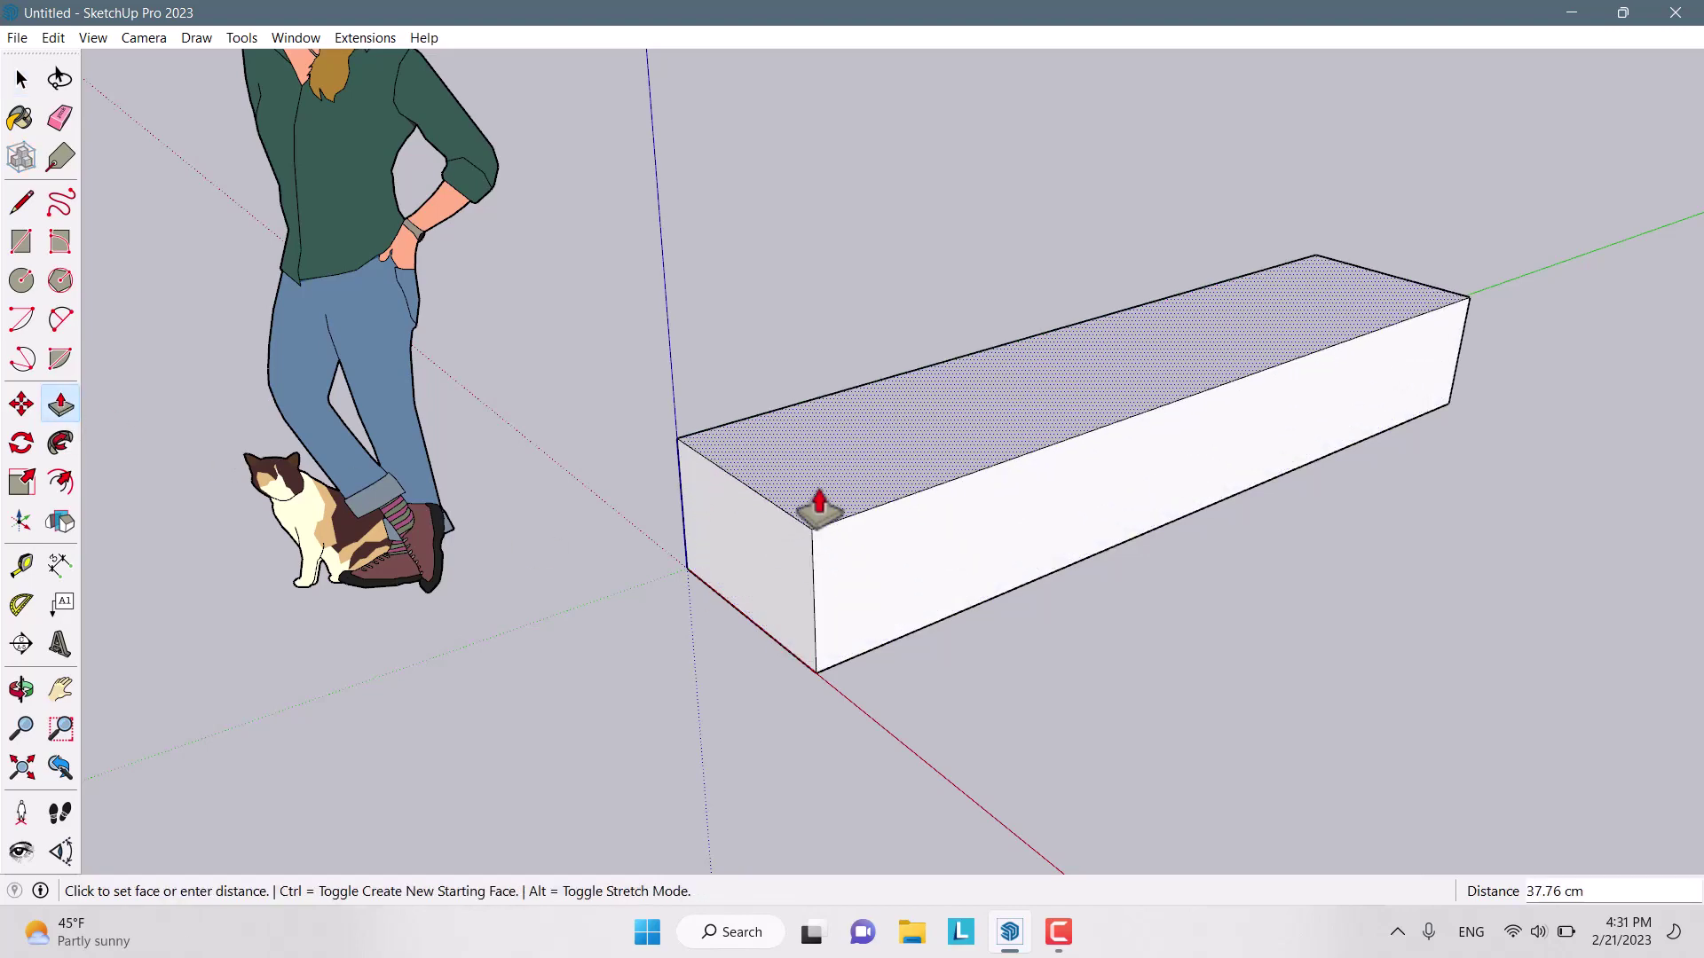
text(90)
key(Return)
scroll(620, 616, down, 3)
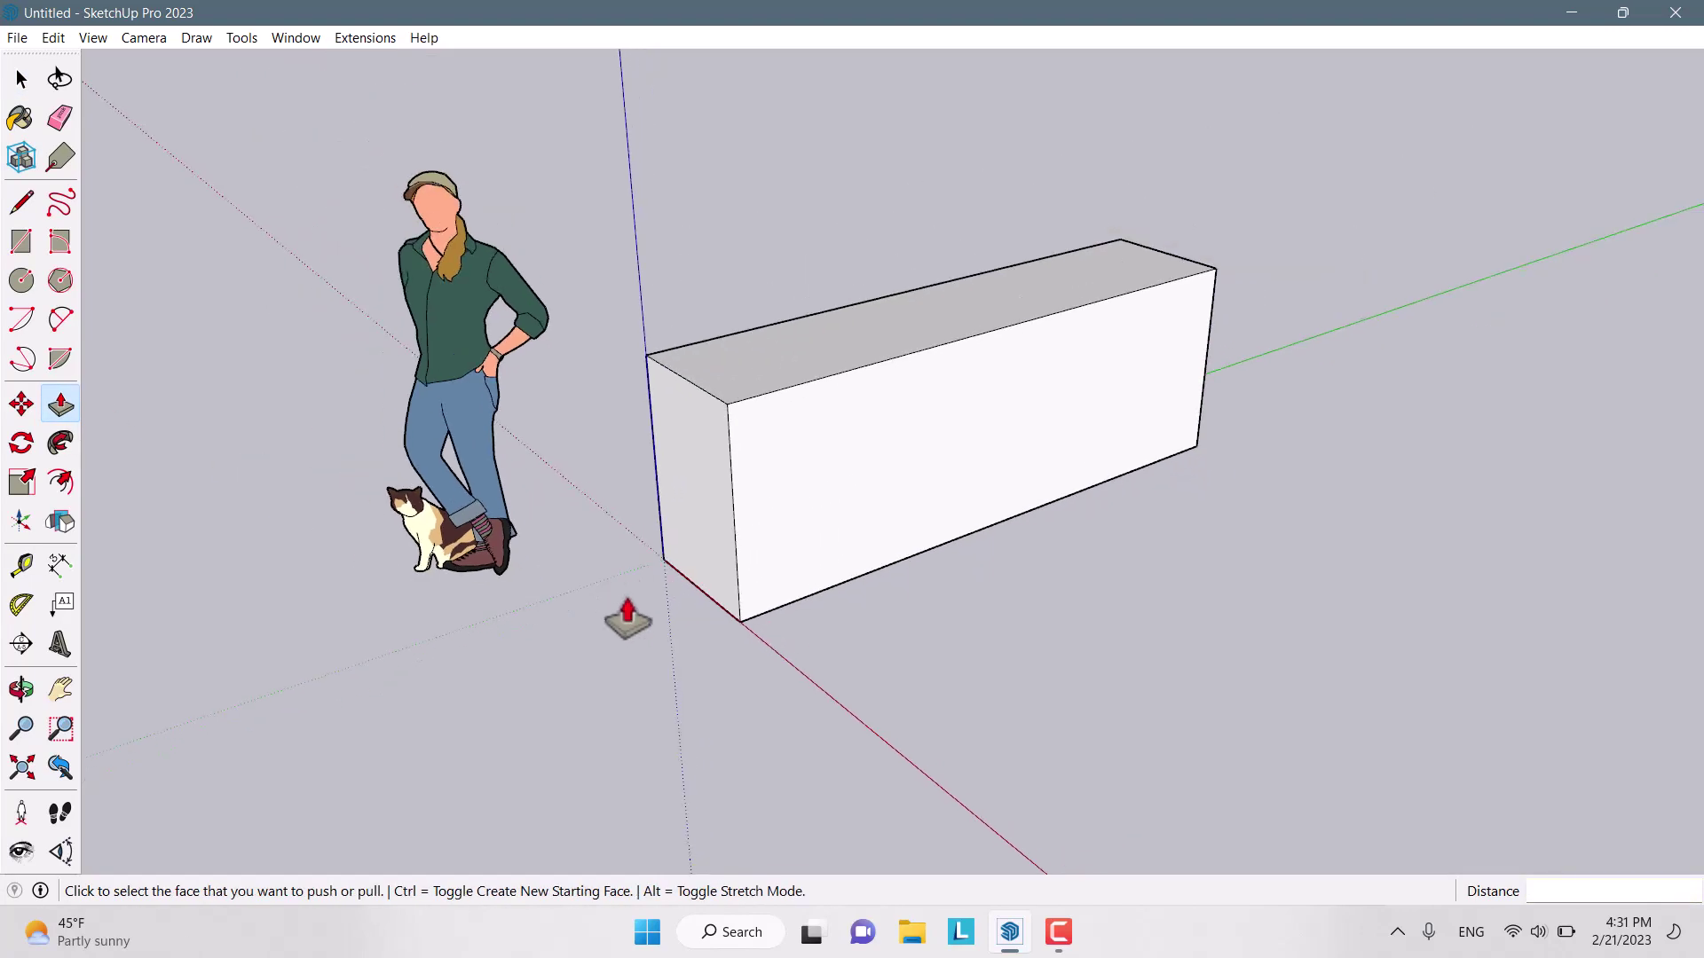
middle_drag(621, 616, 654, 532)
key(space)
scroll(761, 533, up, 2)
scroll(621, 693, down, 3)
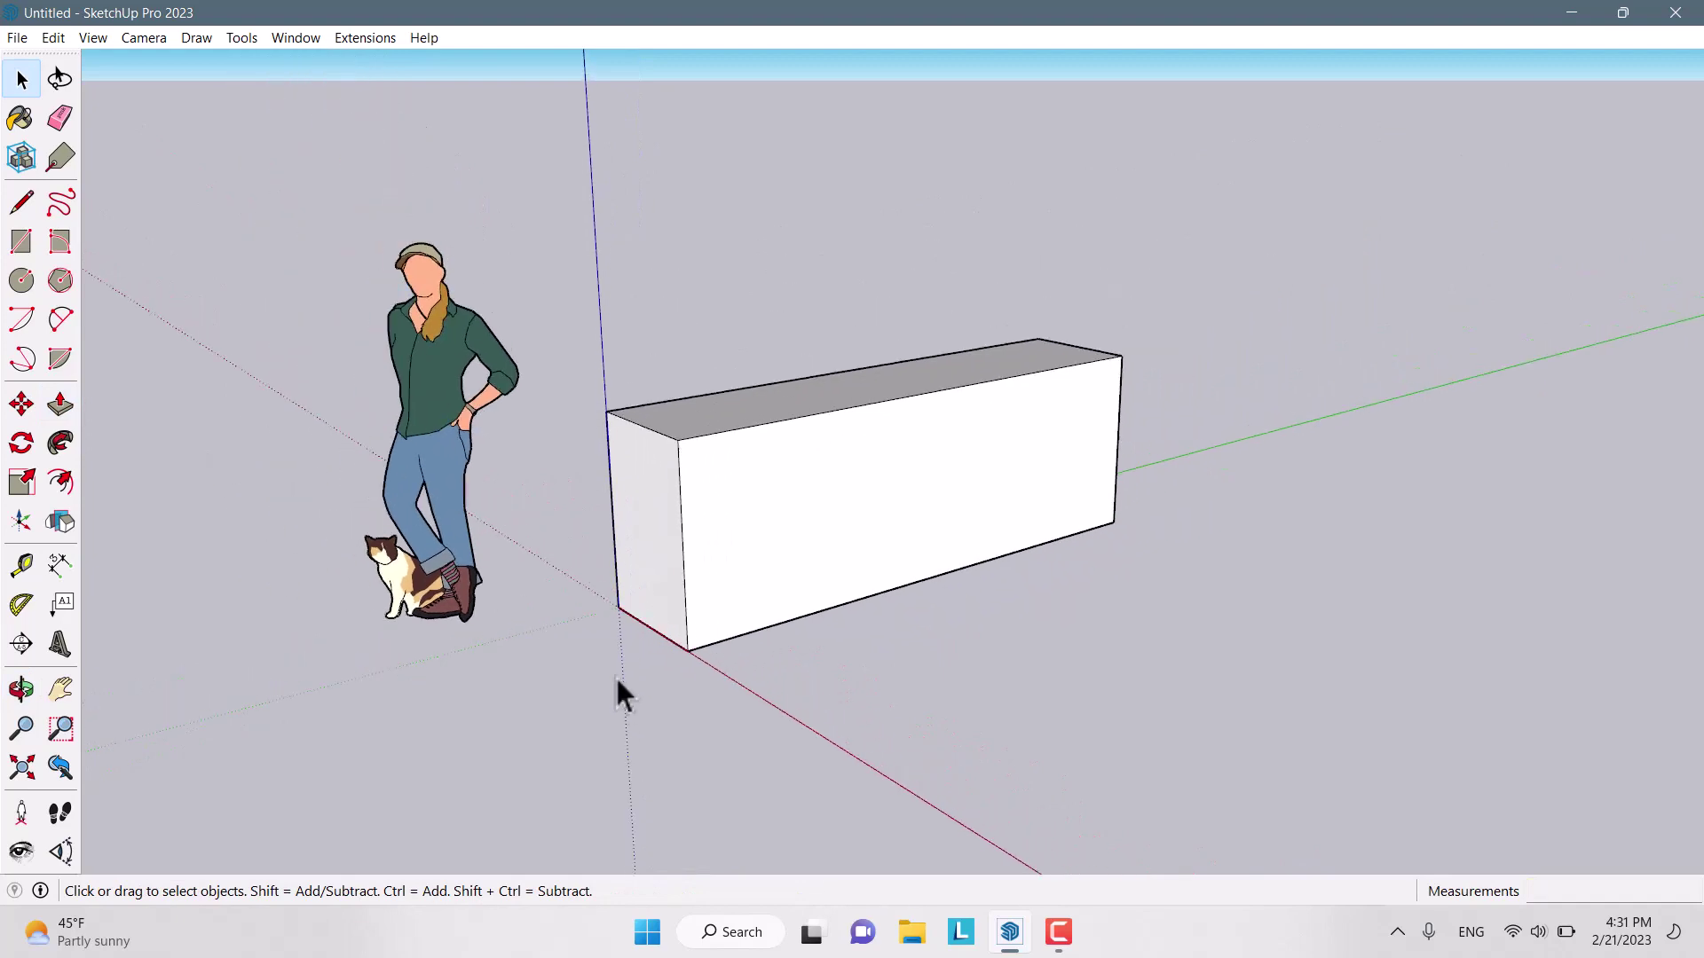
middle_drag(621, 692, 662, 670)
scroll(679, 533, up, 3)
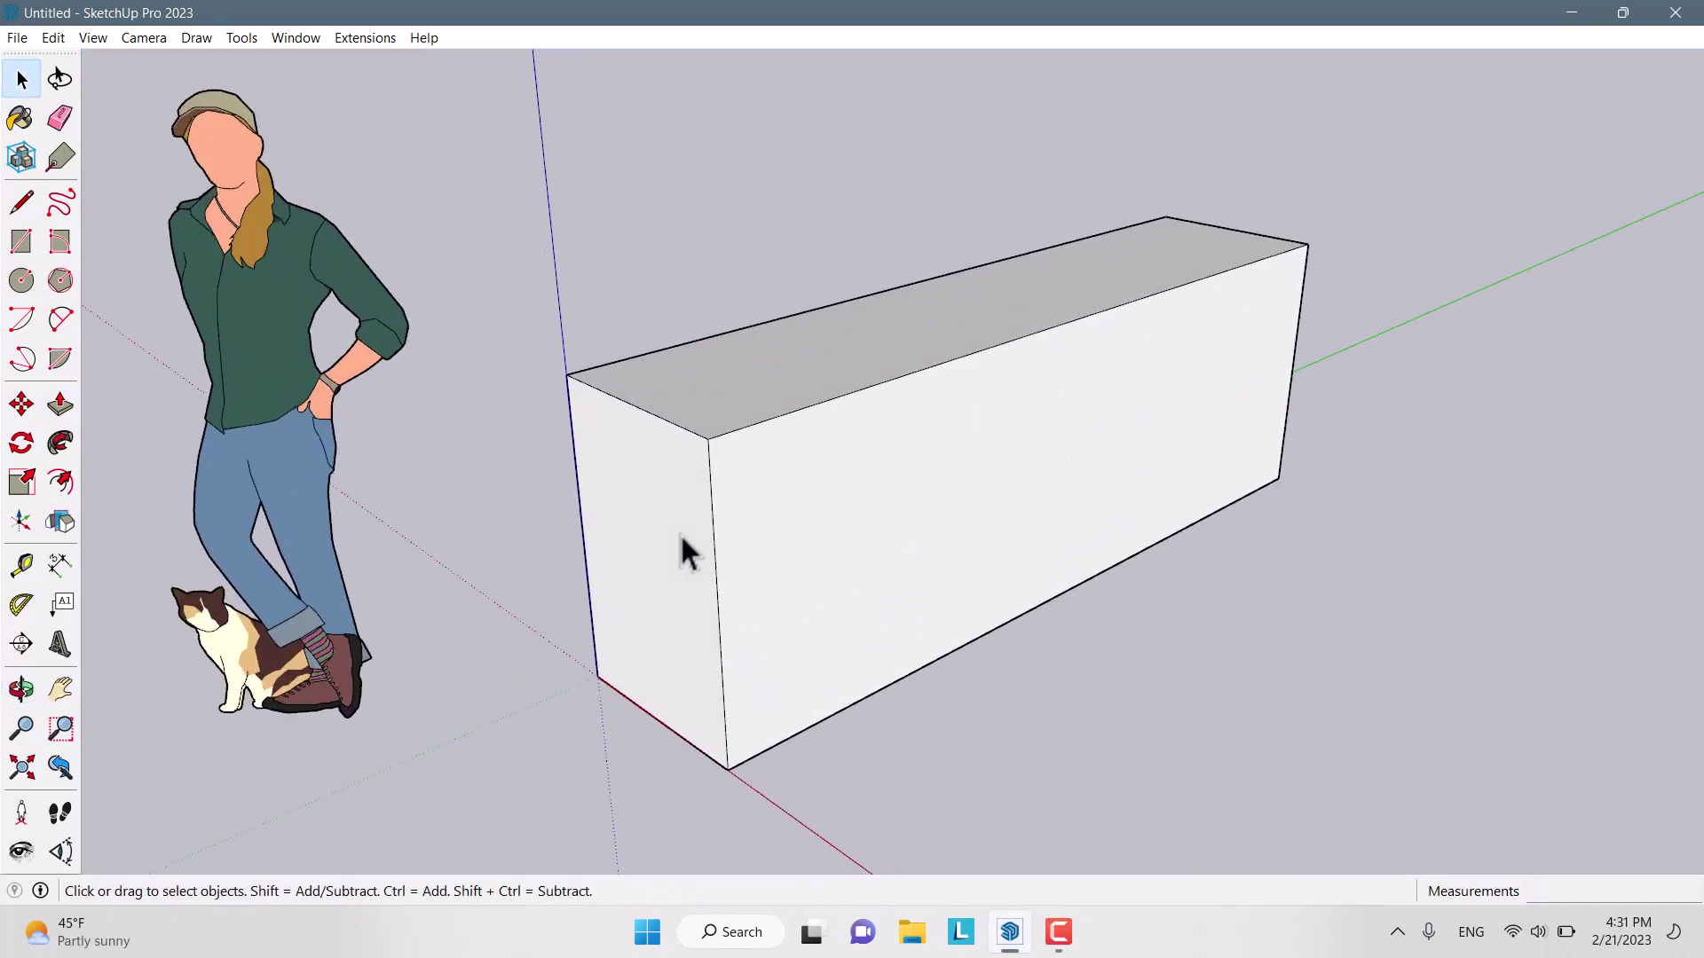
Copy the box's front bottom edge 10 cm upward to mark the toe kick
click(759, 754)
click(21, 405)
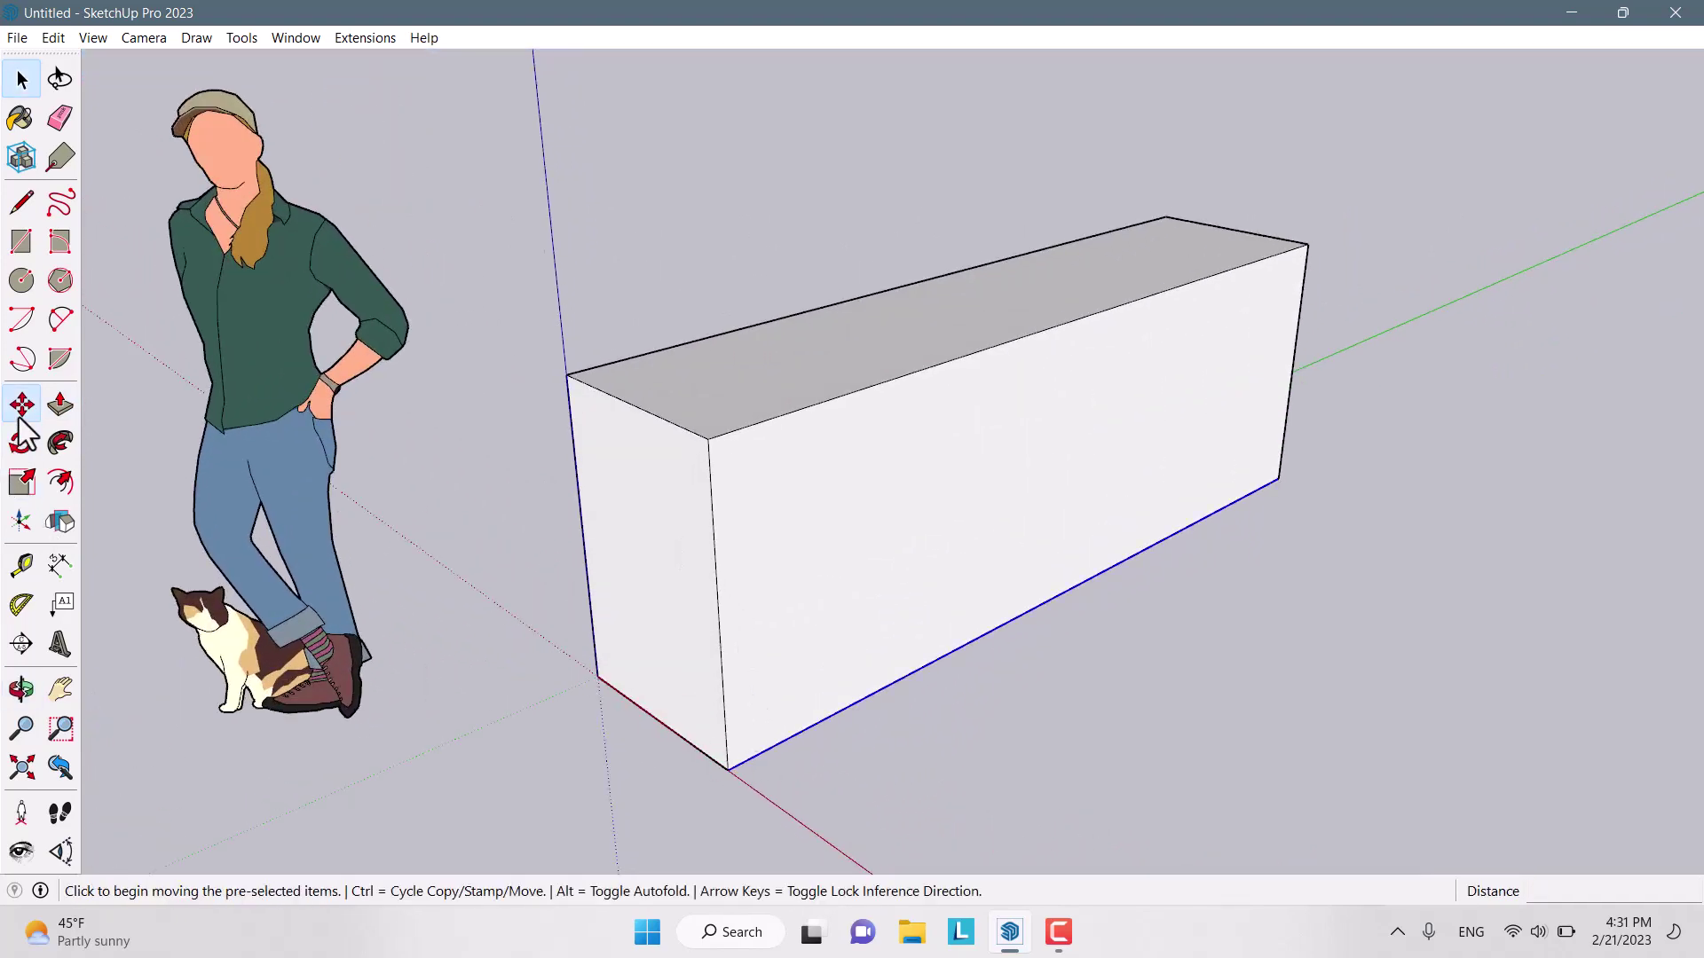
scroll(852, 799, up, 2)
key(ctrl)
click(686, 759)
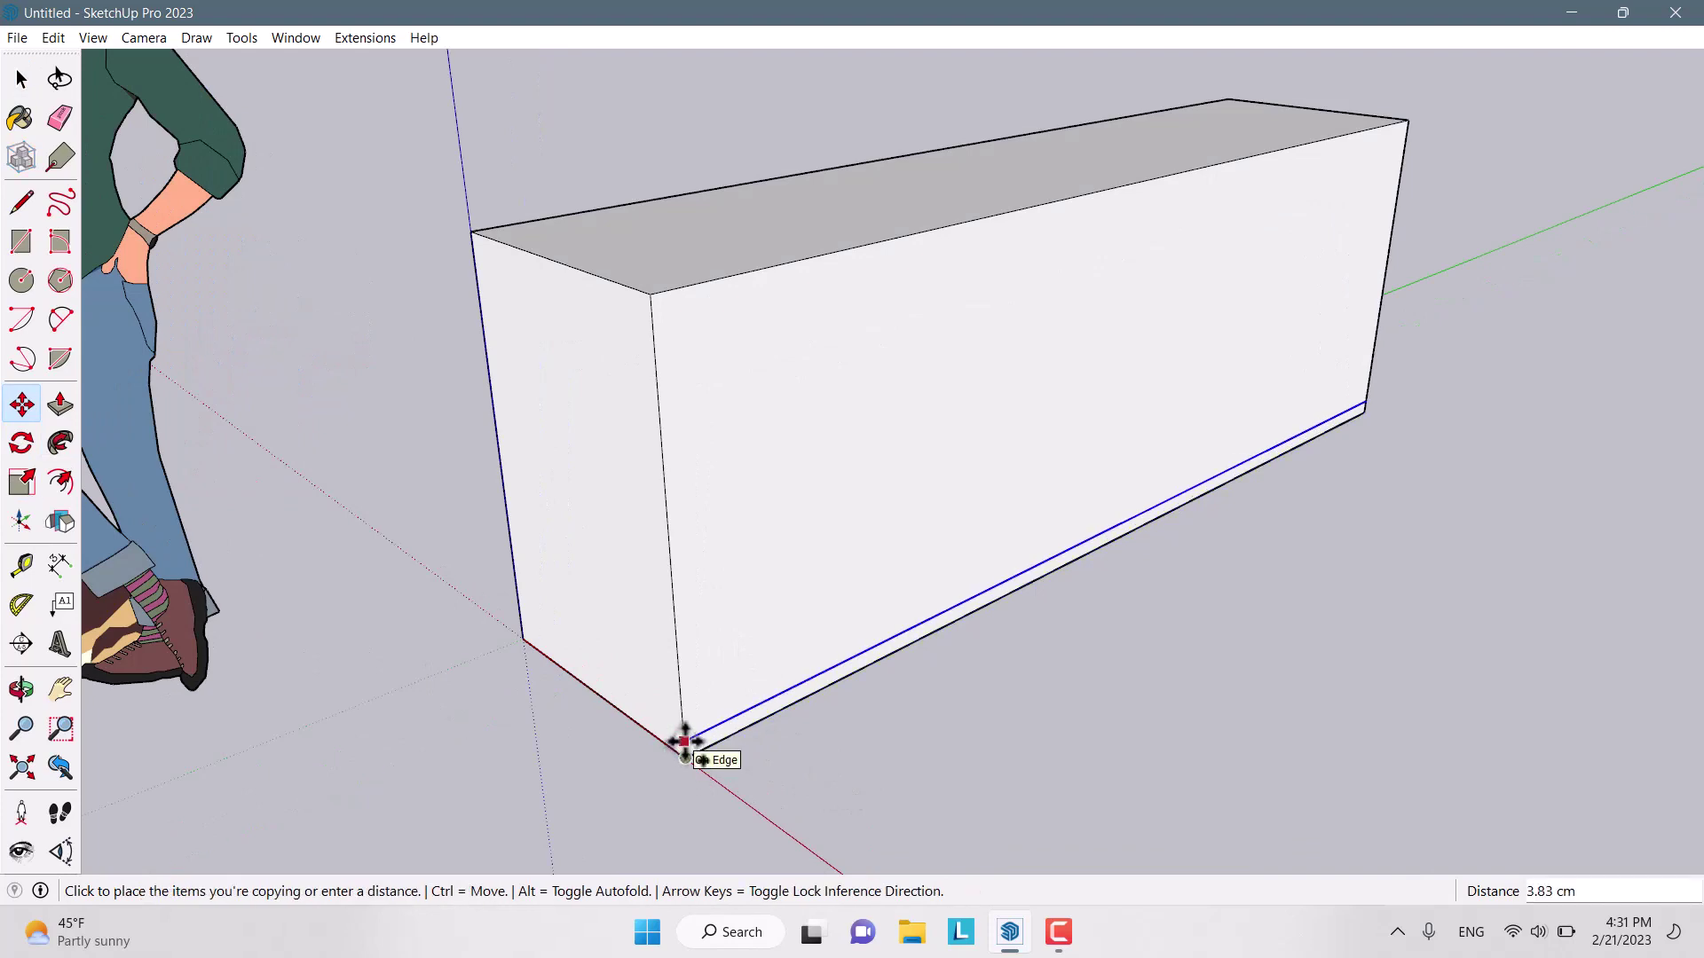
text(10)
key(Return)
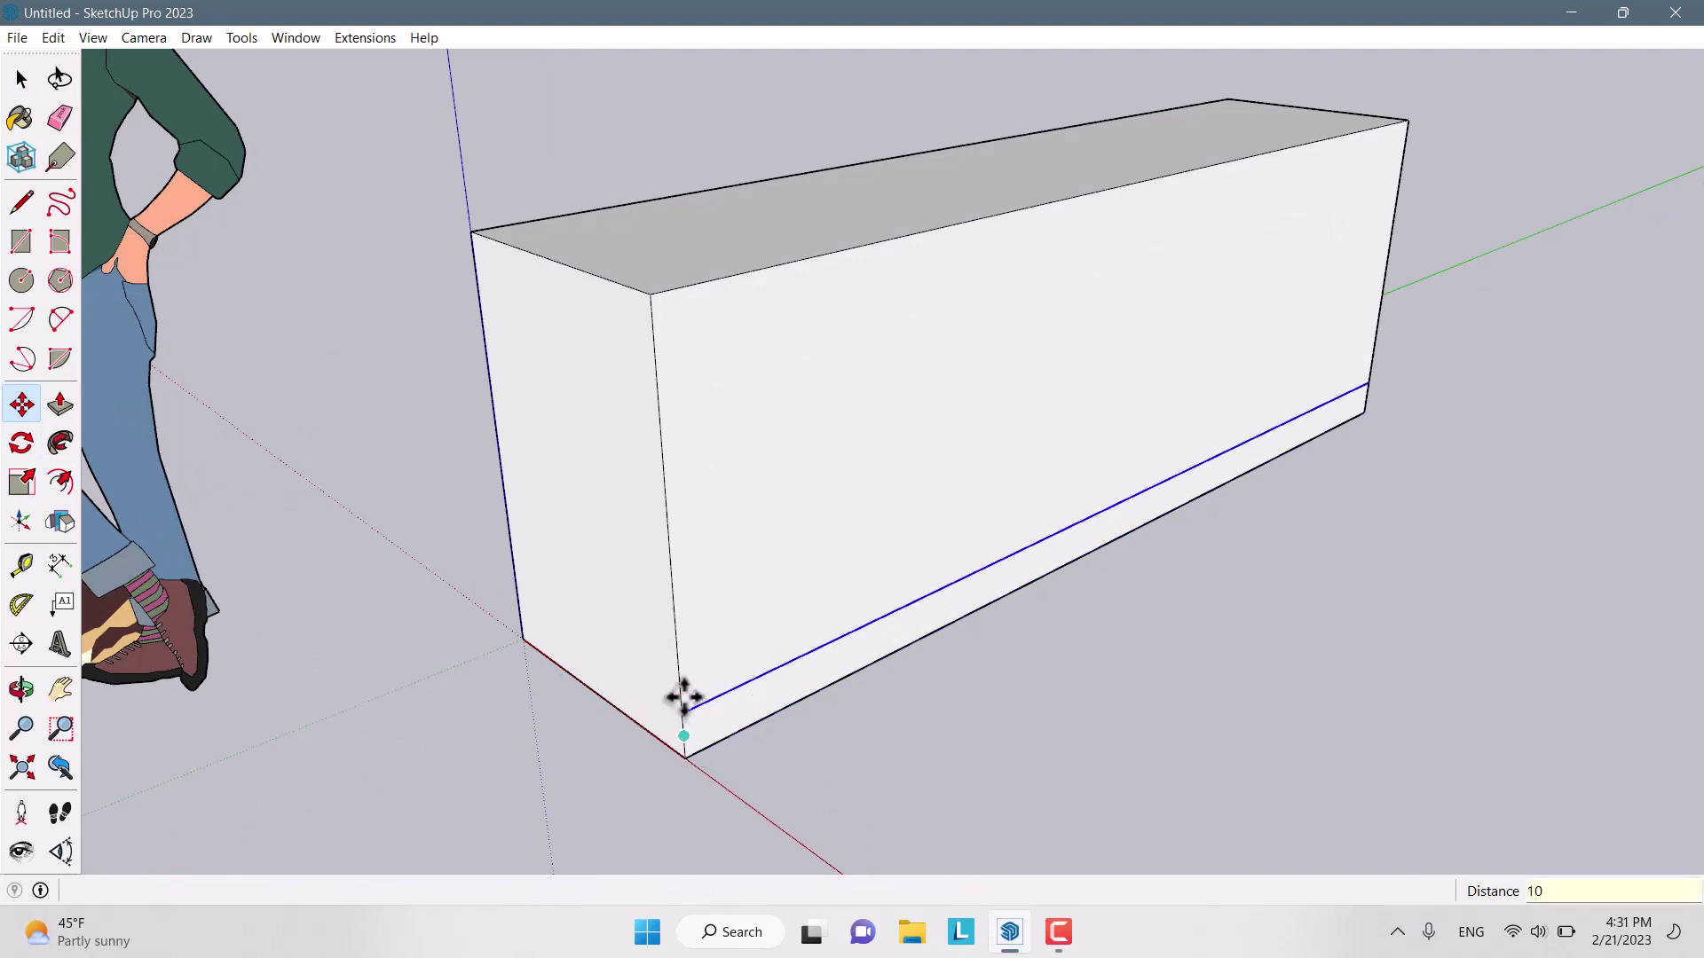
mouse_move(677, 696)
middle_down()
mouse_move(686, 637)
mouse_move(693, 706)
middle_up()
key(space)
Select the box's front vertical corner edge
click(796, 672)
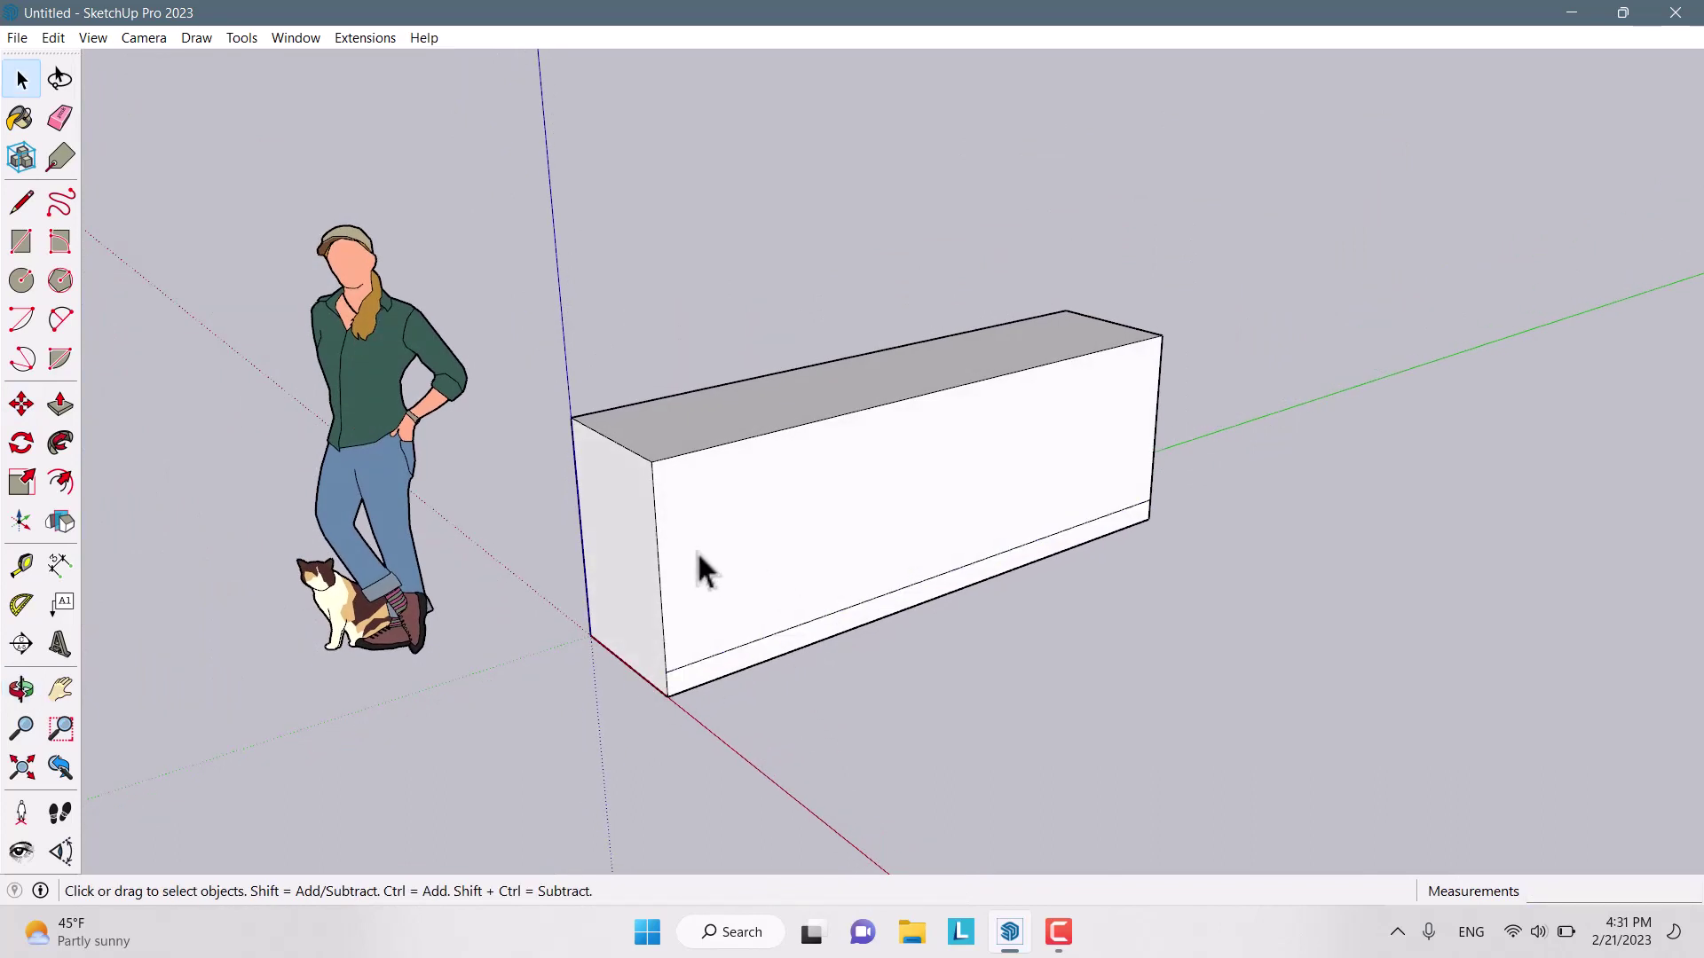
click(654, 533)
scroll(655, 532, up, 1)
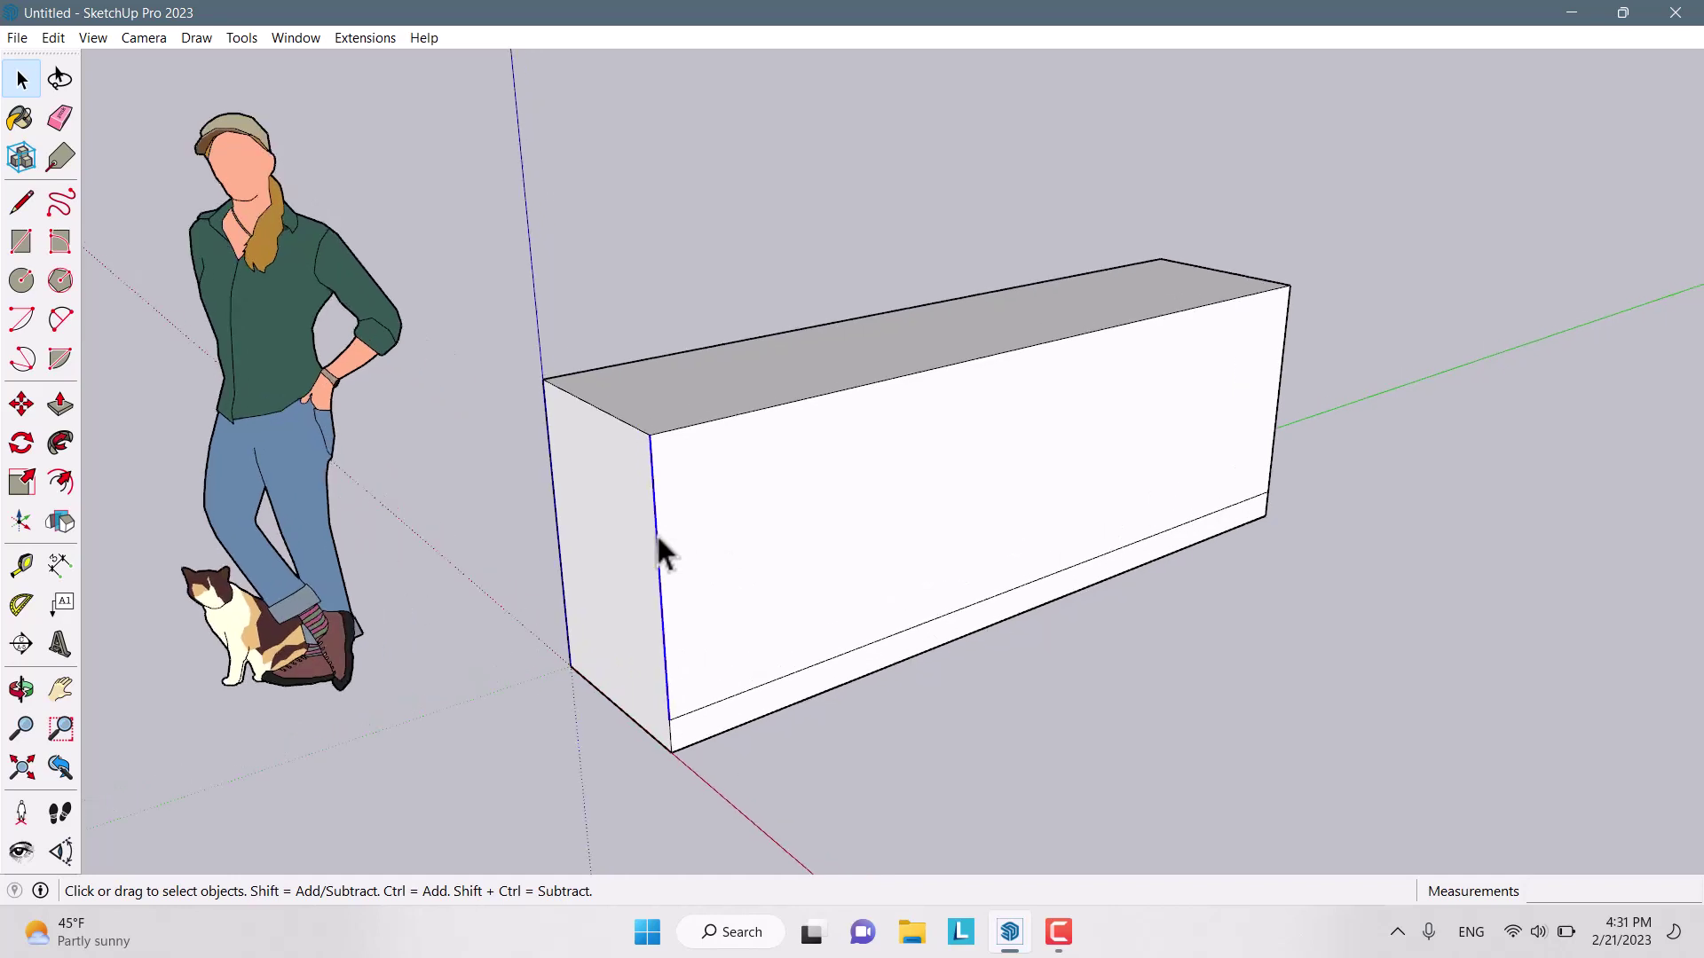
Copy the left front corner edge 50 cm along the front as a divider
click(21, 406)
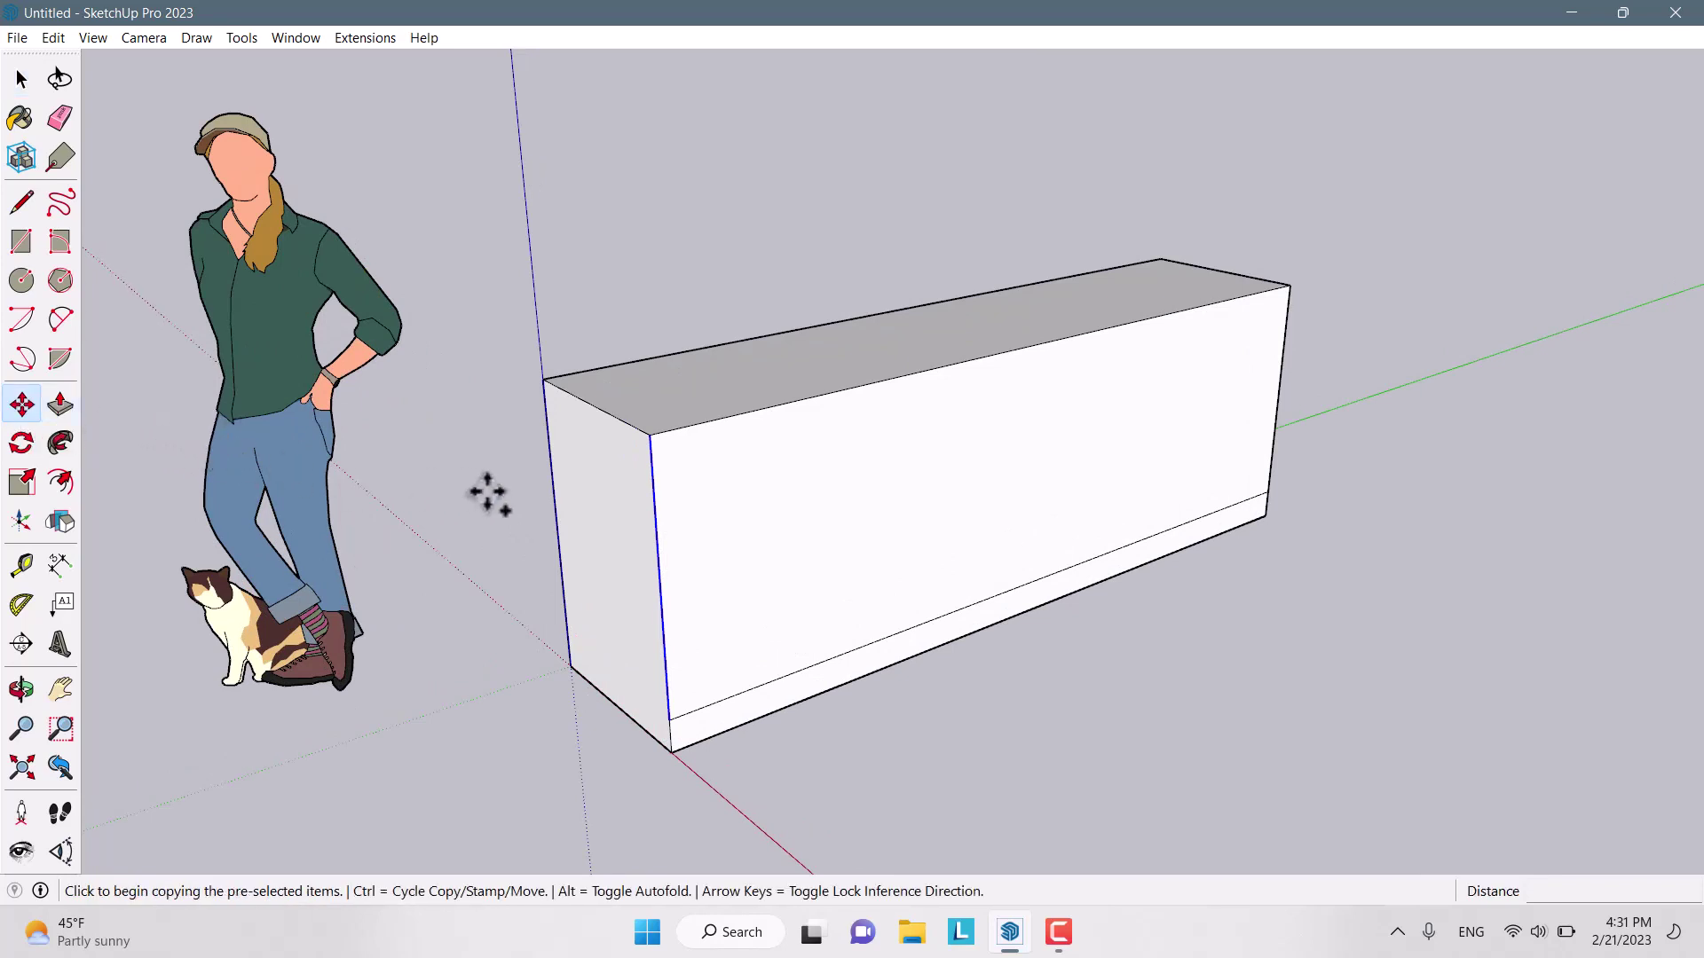
click(648, 434)
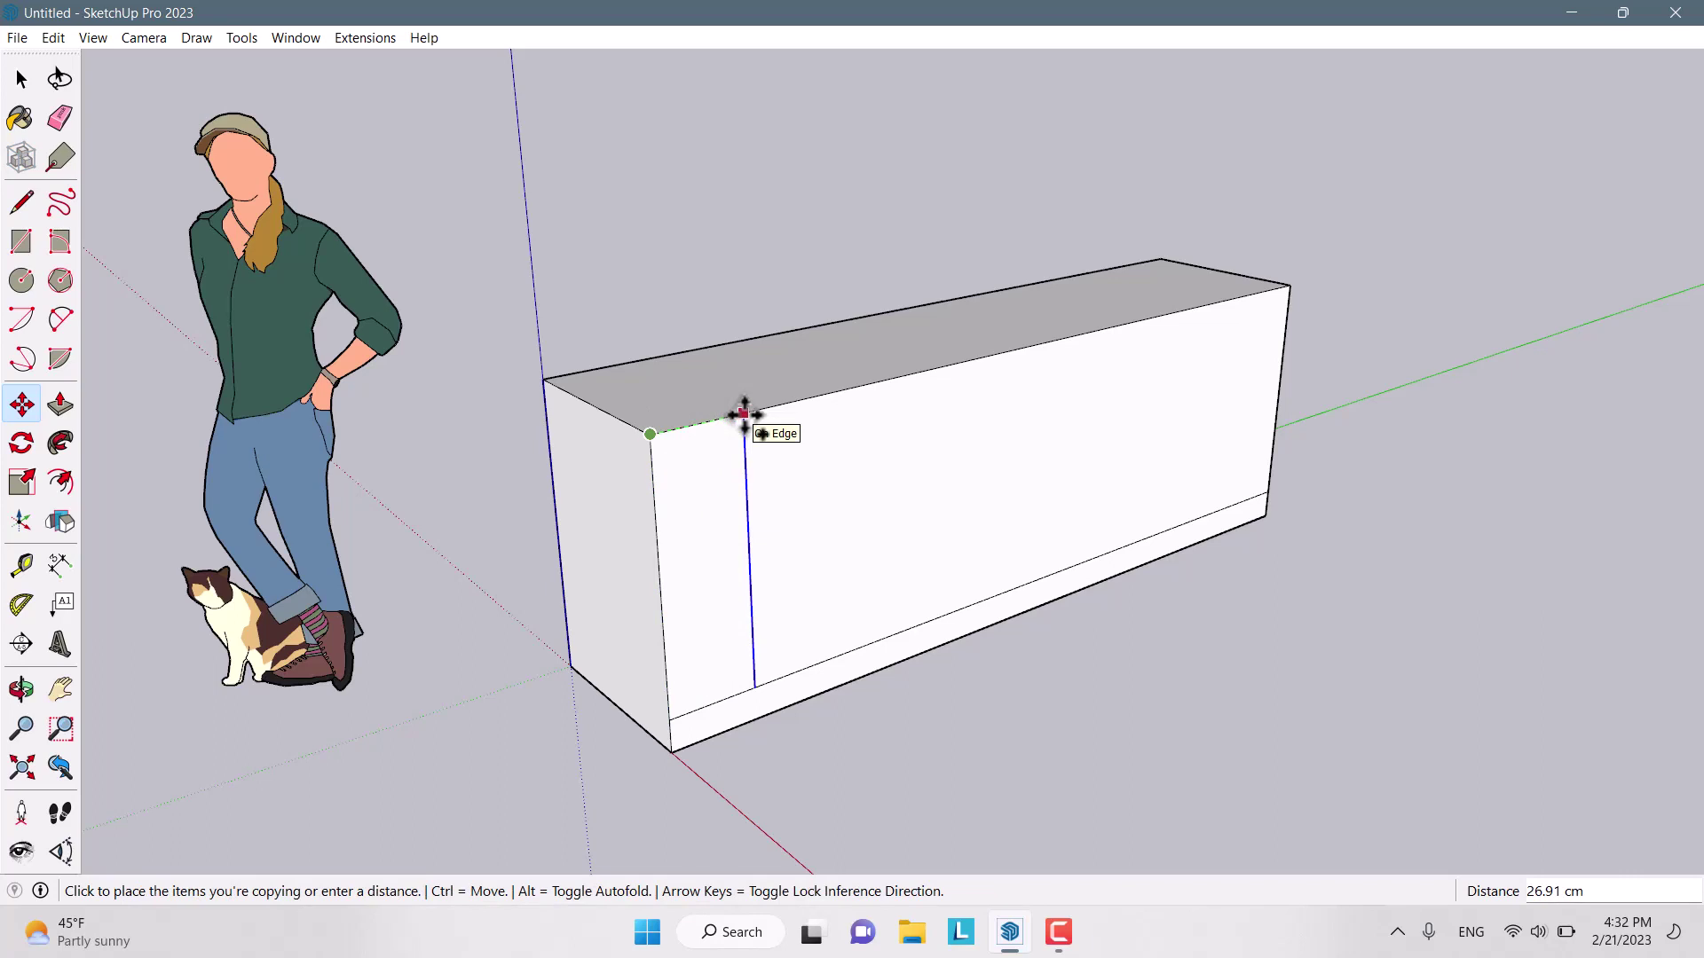
text(50)
key(Return)
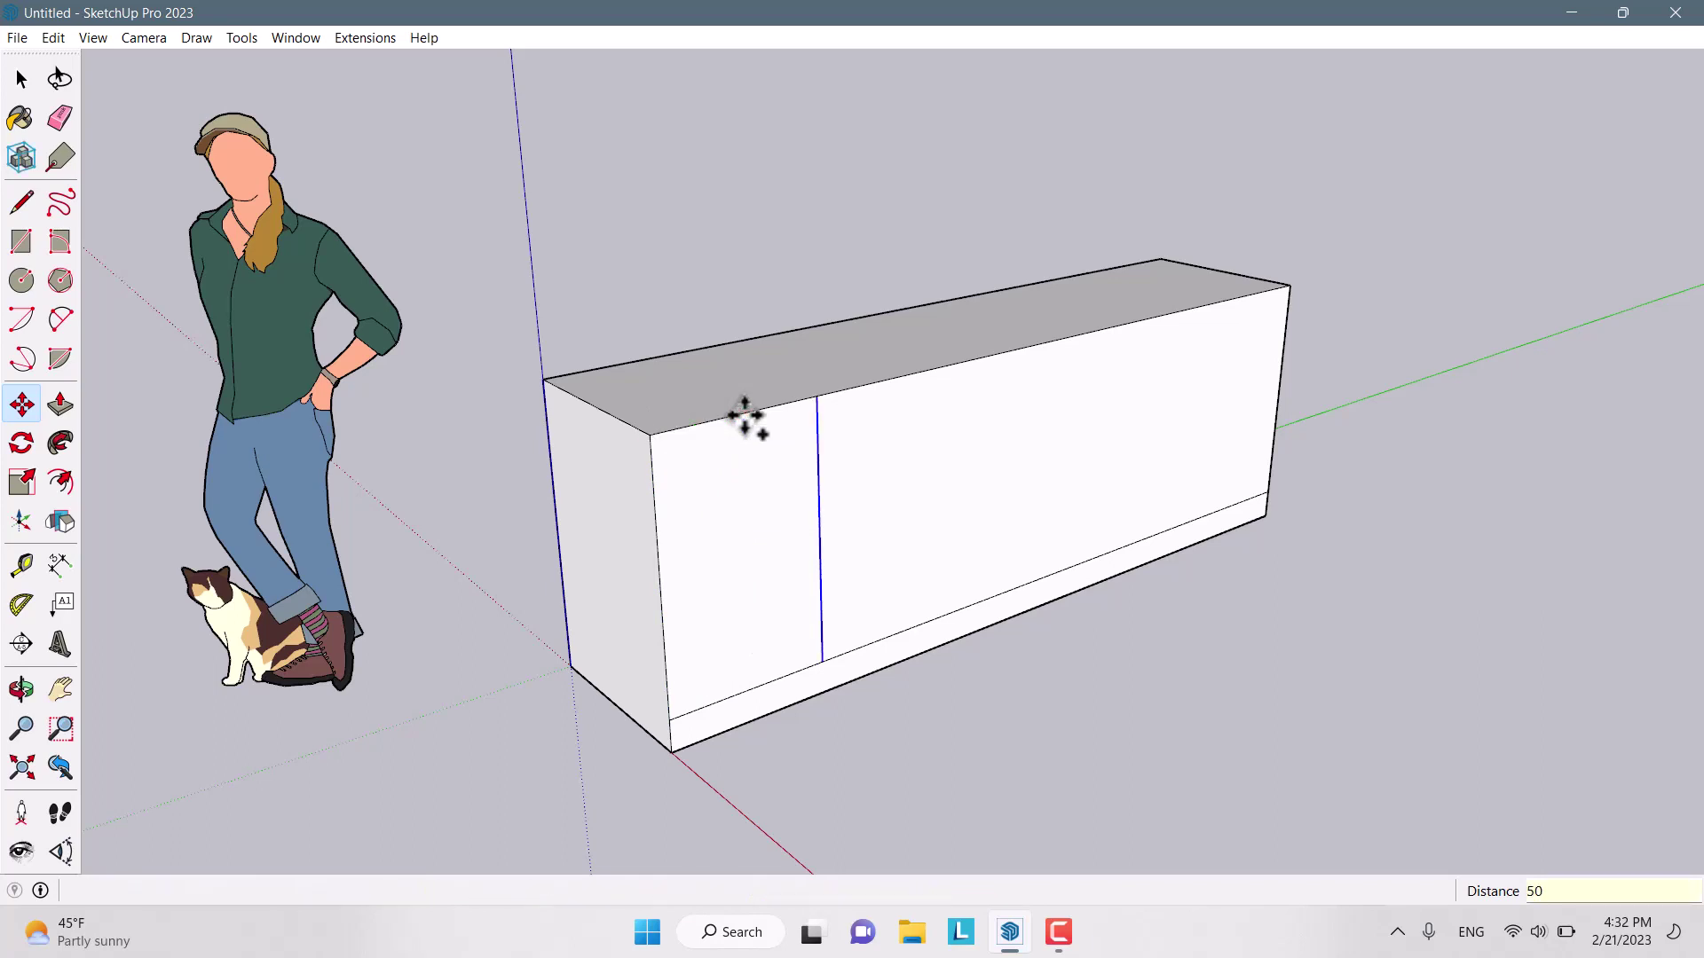
key(ctrl)
click(816, 395)
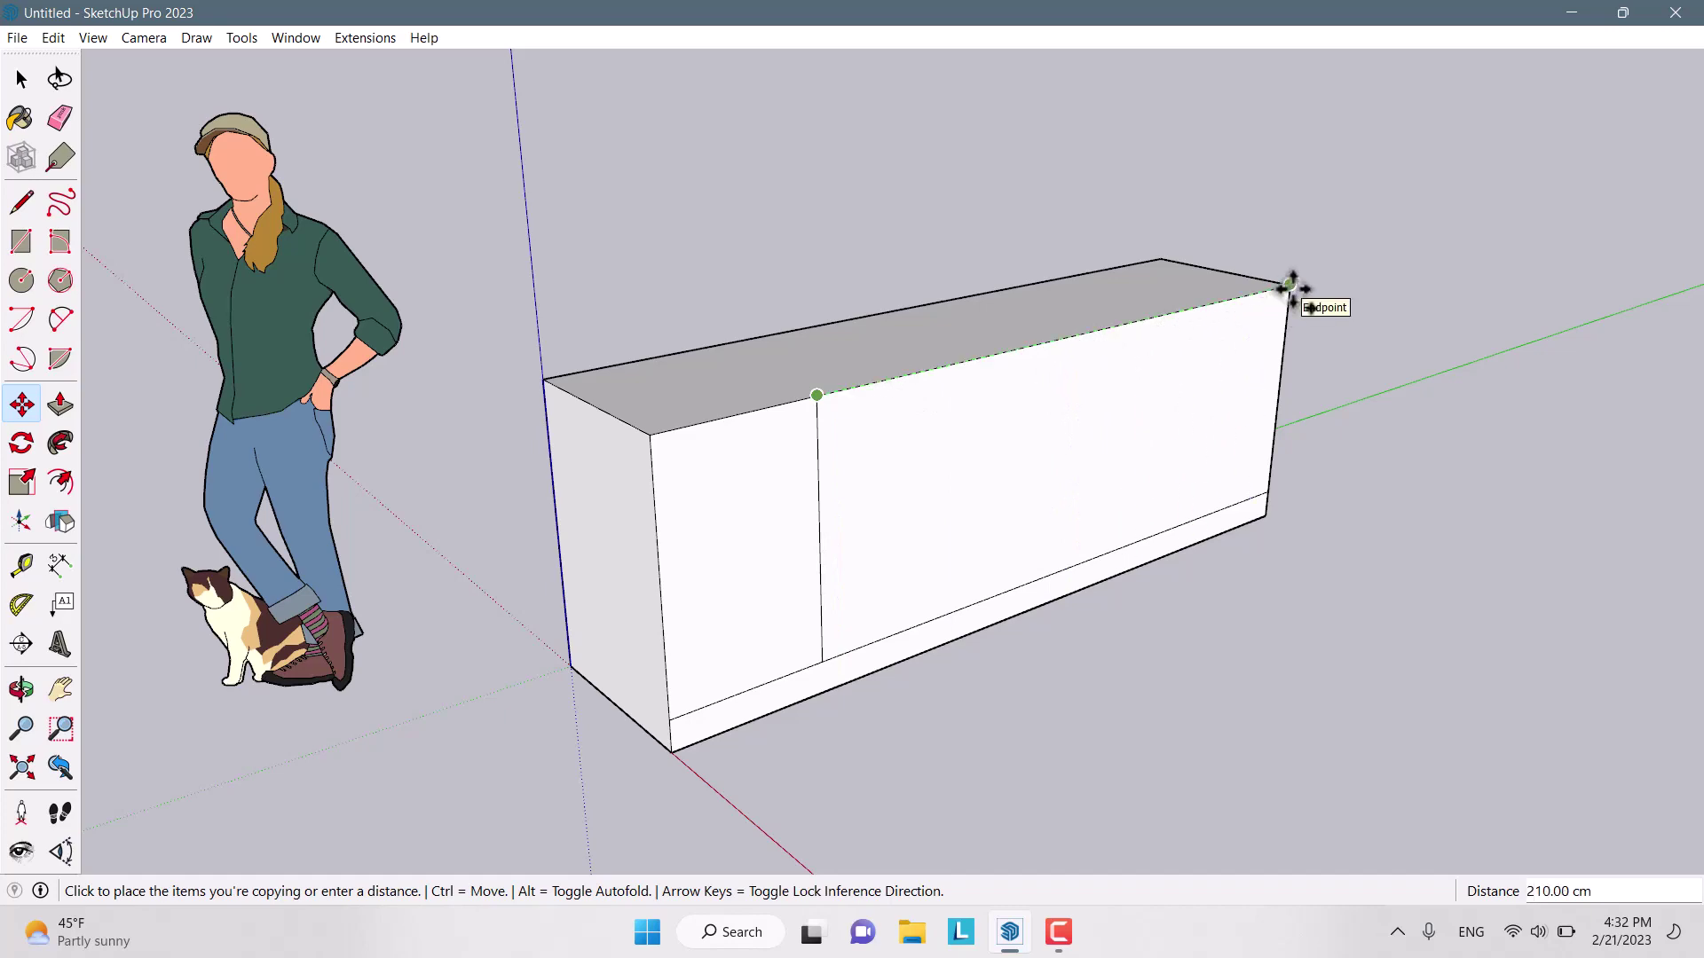
key(space)
Copy the right front corner edge 50 cm in from the right end
middle_drag(1293, 285, 696, 353)
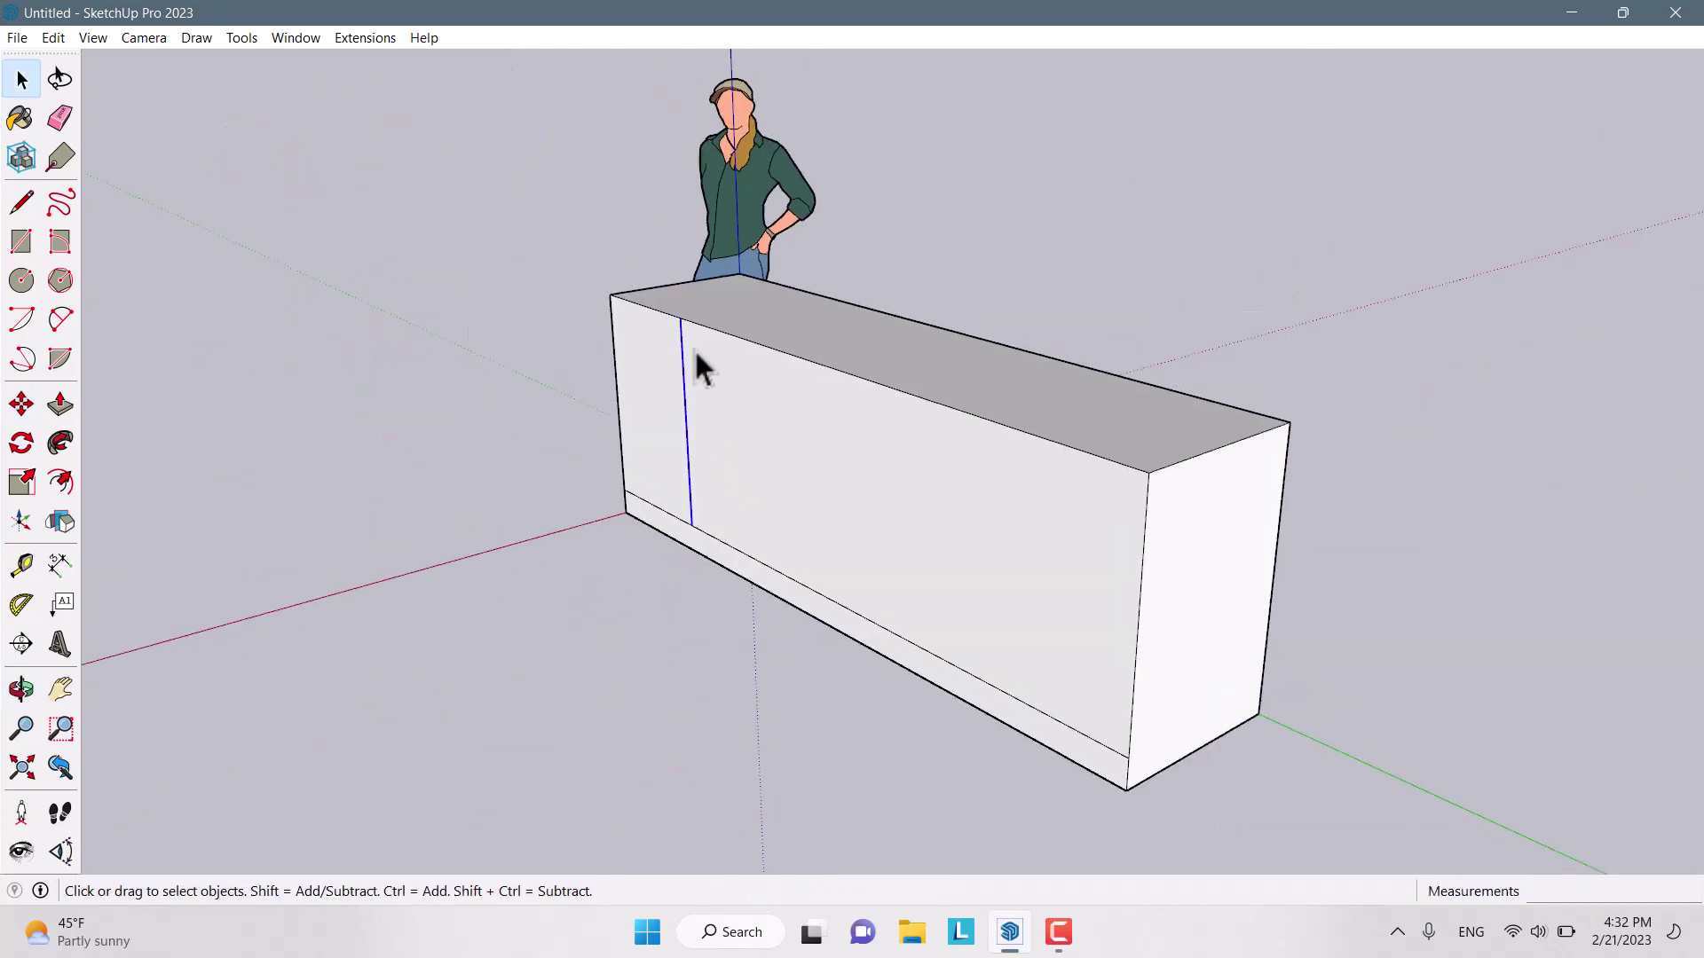
click(1151, 507)
key(m)
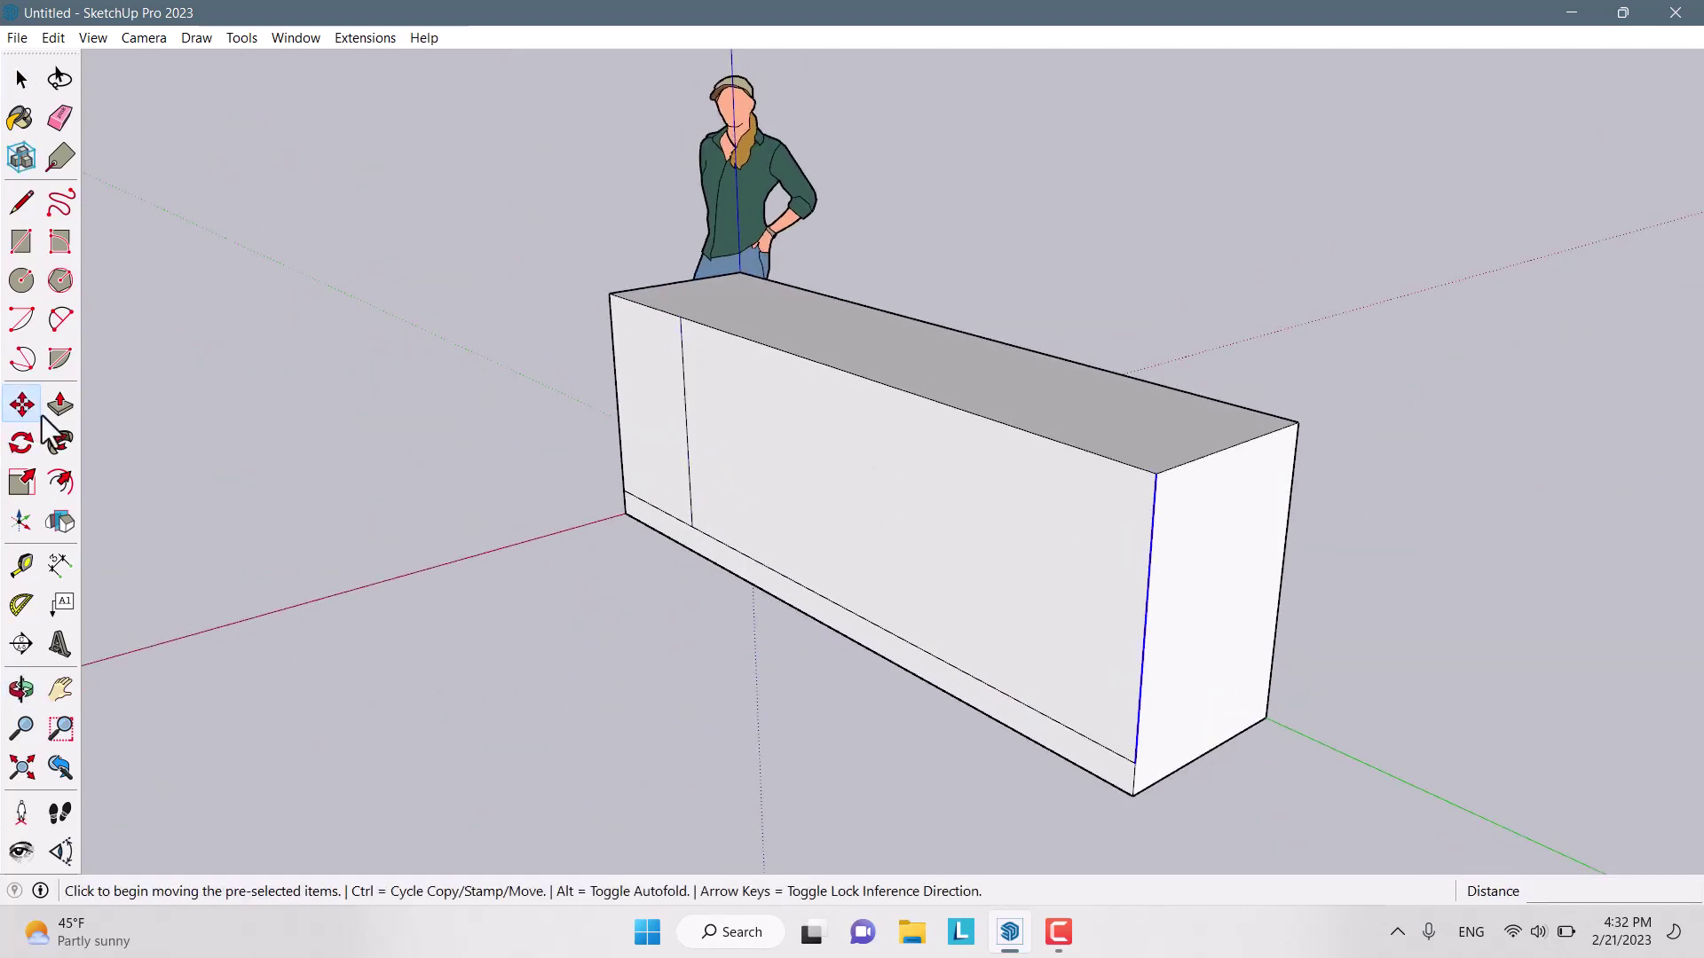
key(ctrl)
click(1140, 462)
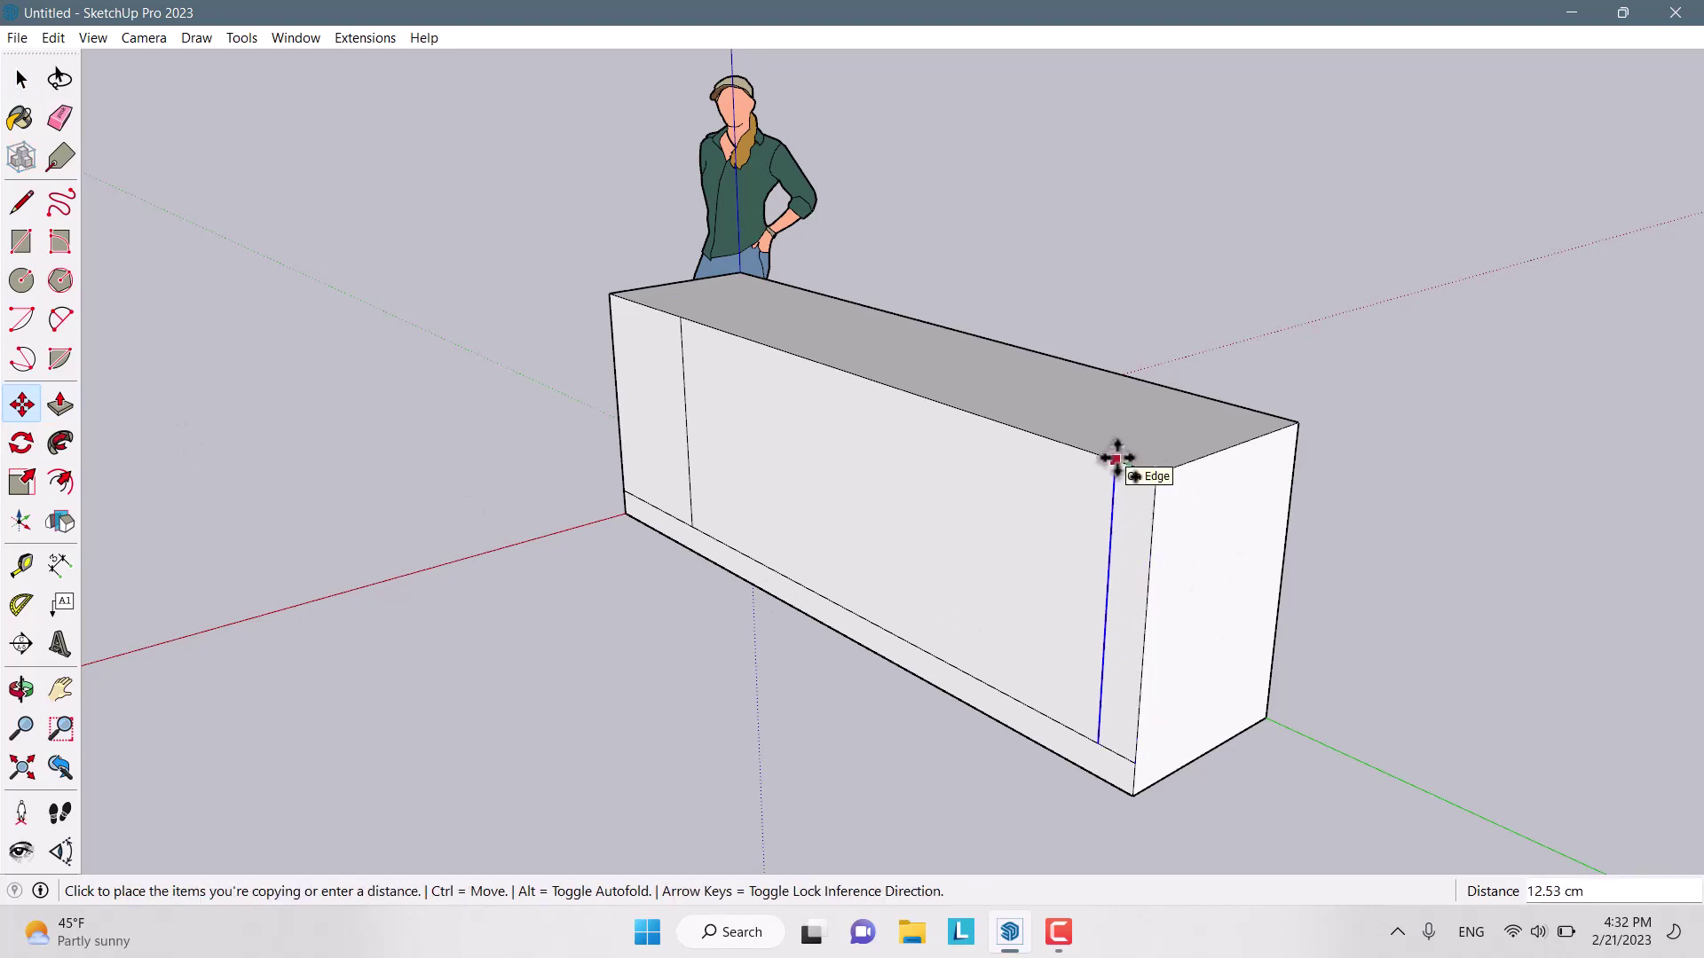
text(50)
key(Return)
middle_drag(1118, 458, 901, 536)
key(space)
scroll(855, 511, up, 2)
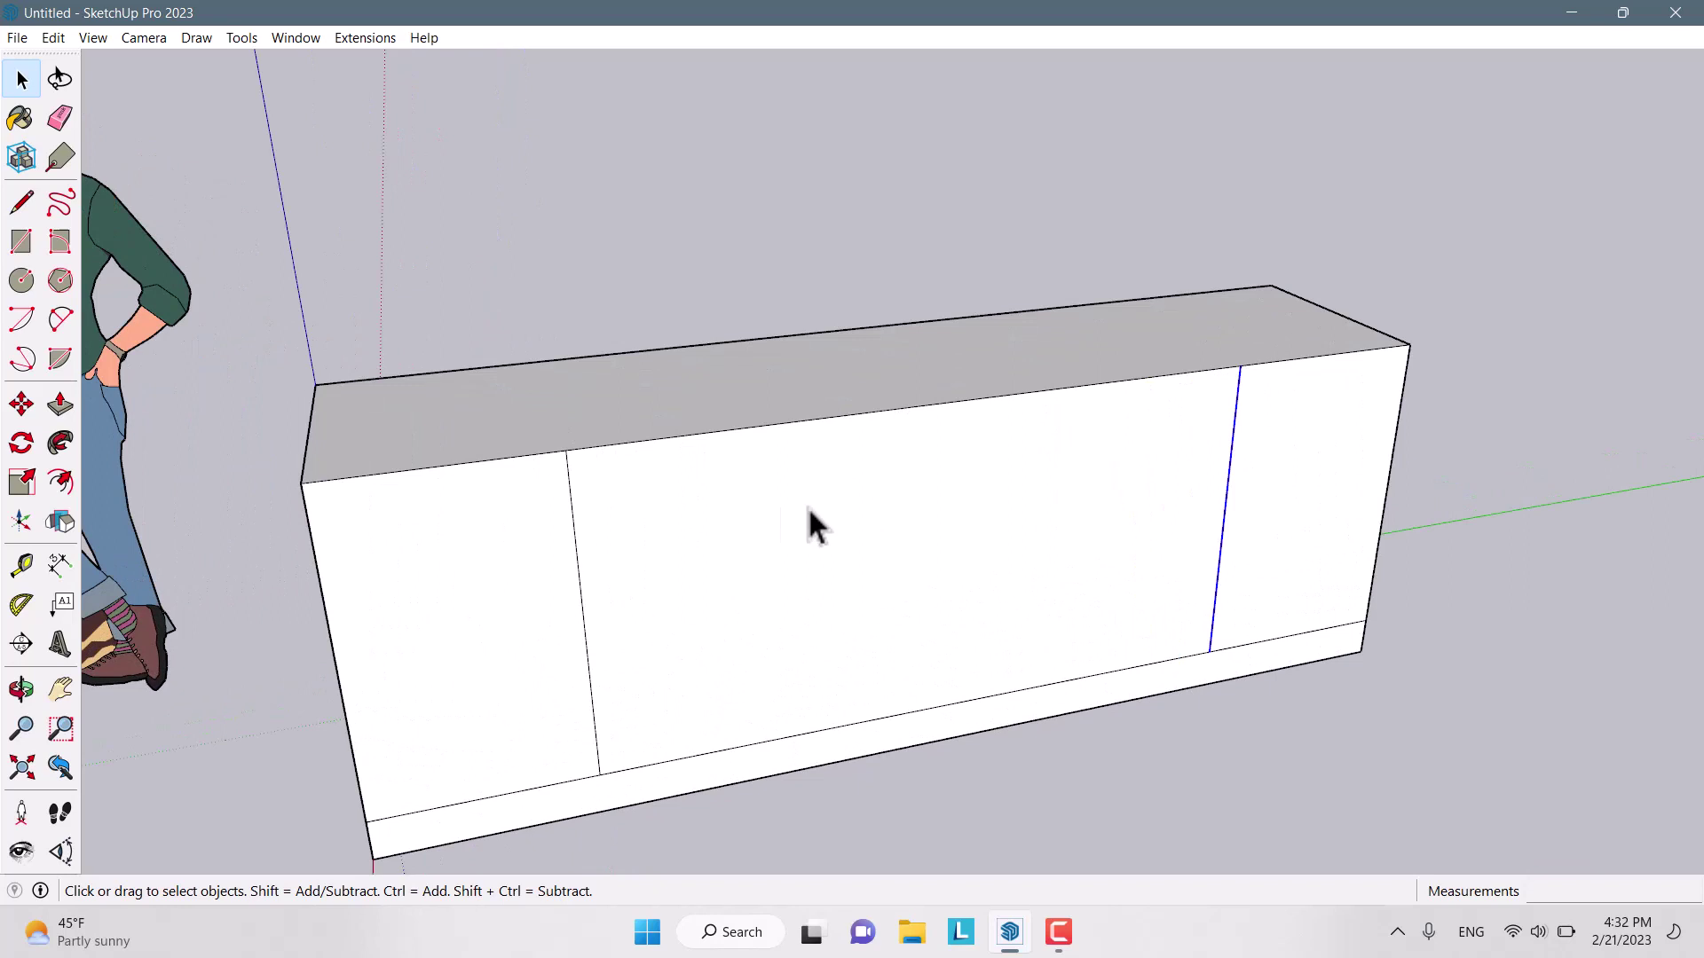
Copy the left divider line 40 cm further along the front
click(568, 494)
click(21, 405)
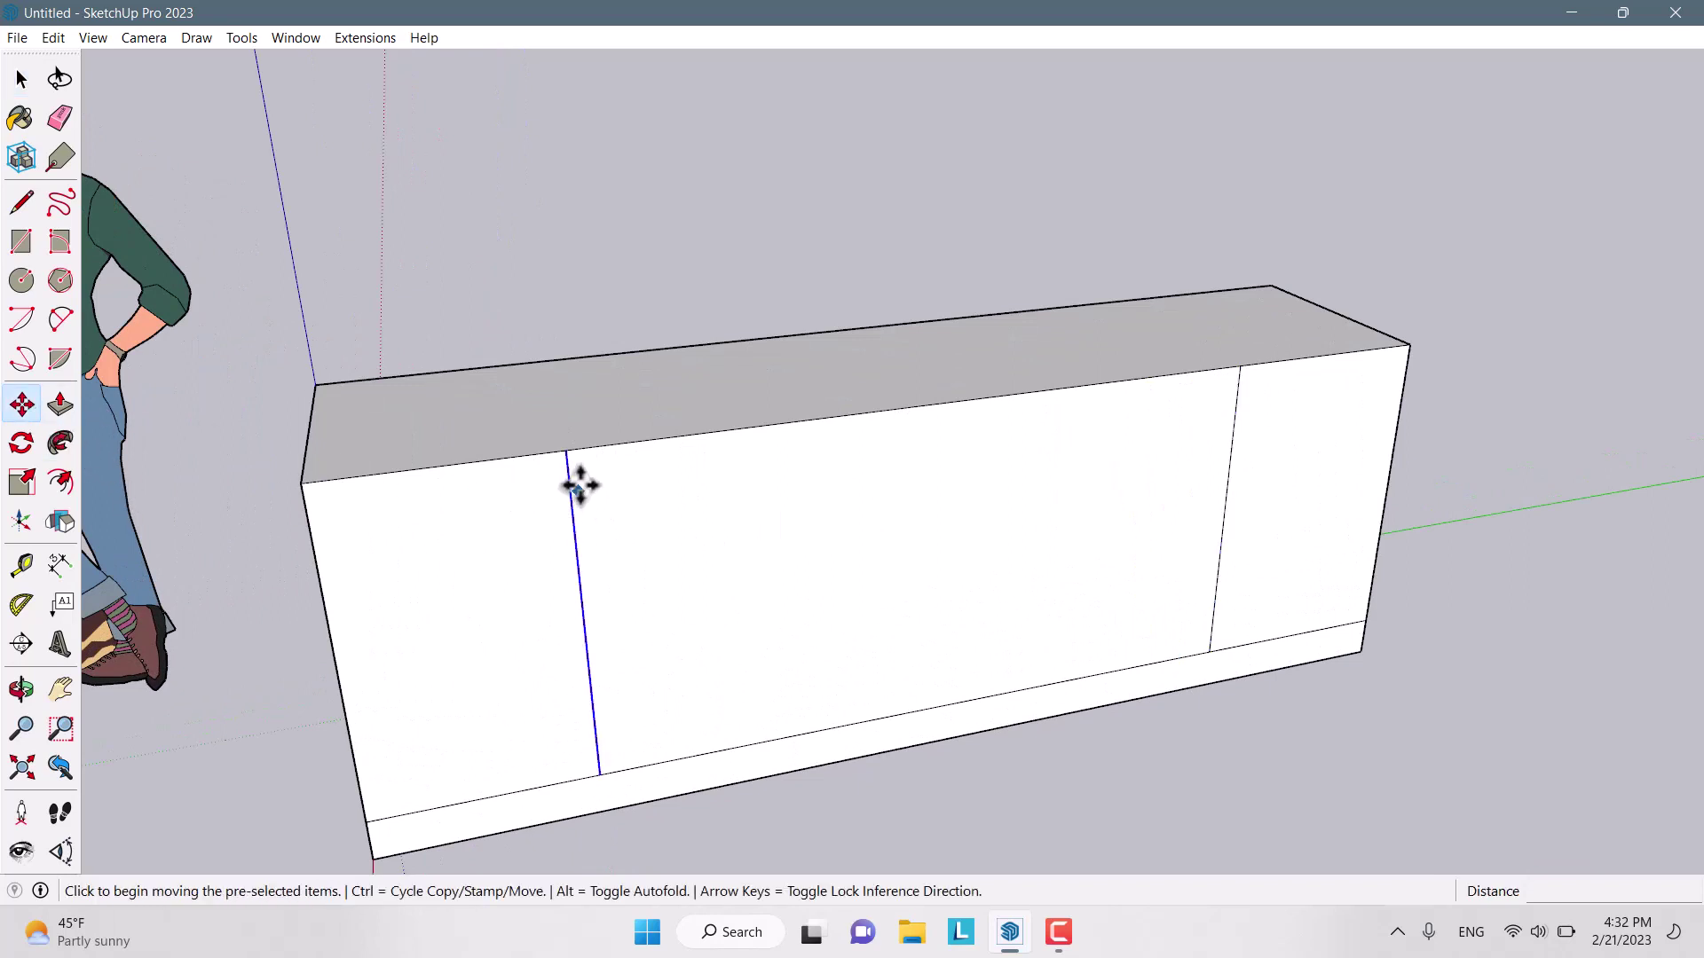
key(ctrl)
click(565, 450)
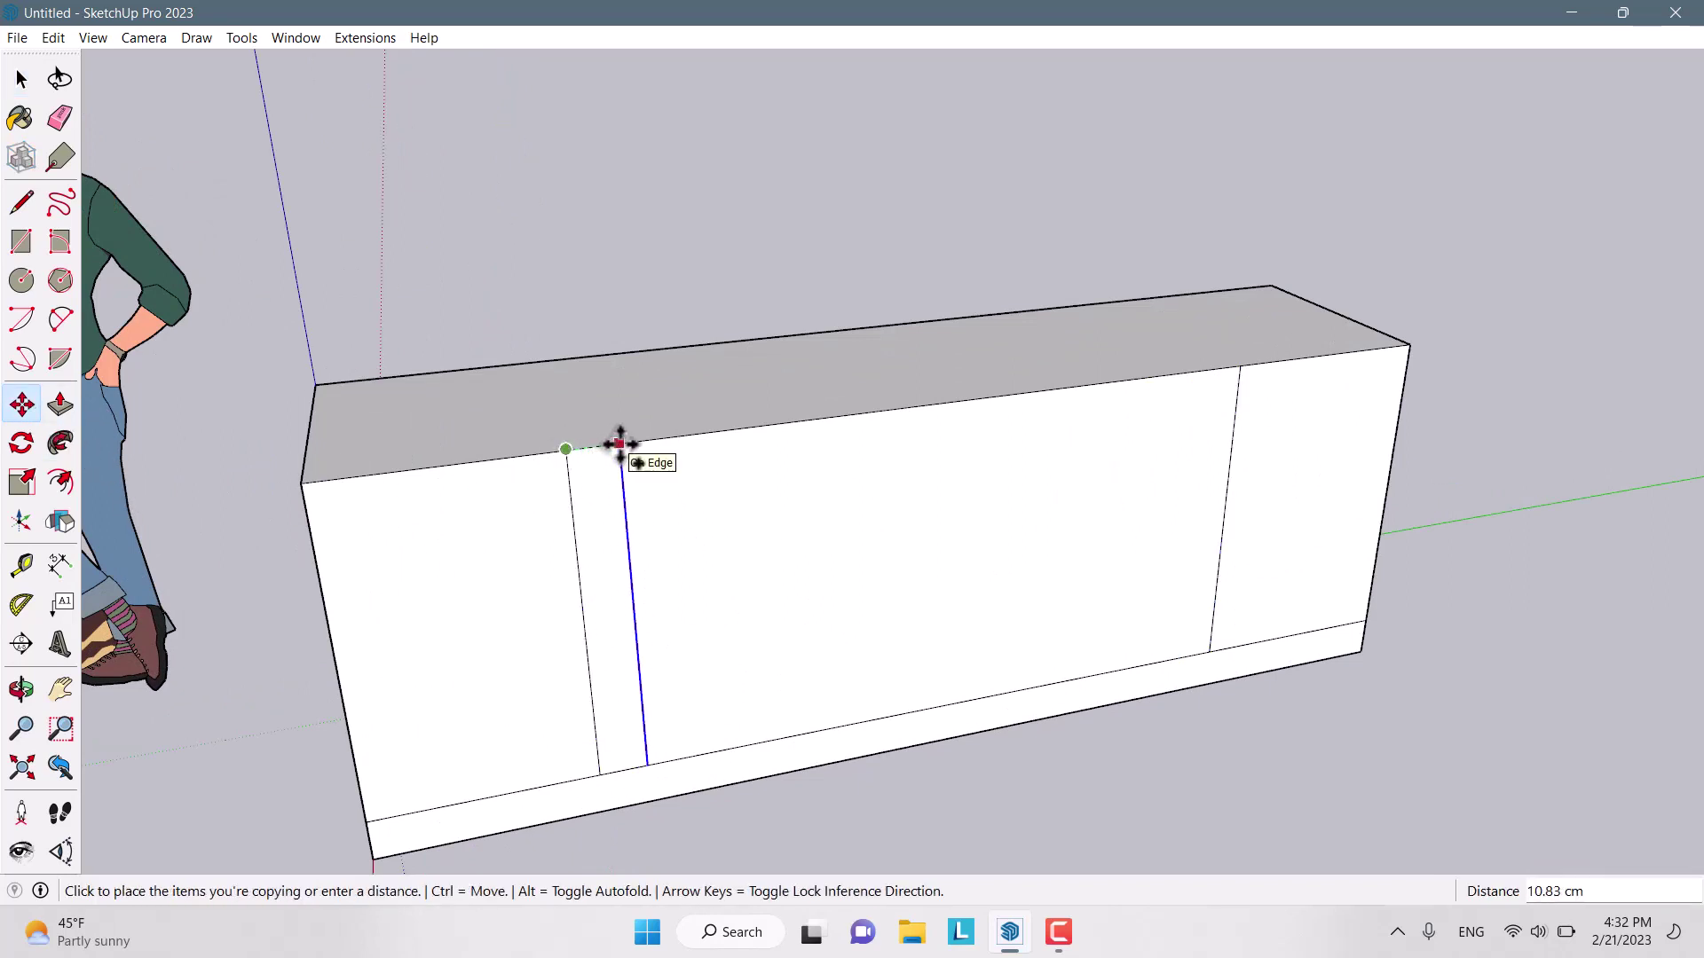
text(40)
key(Return)
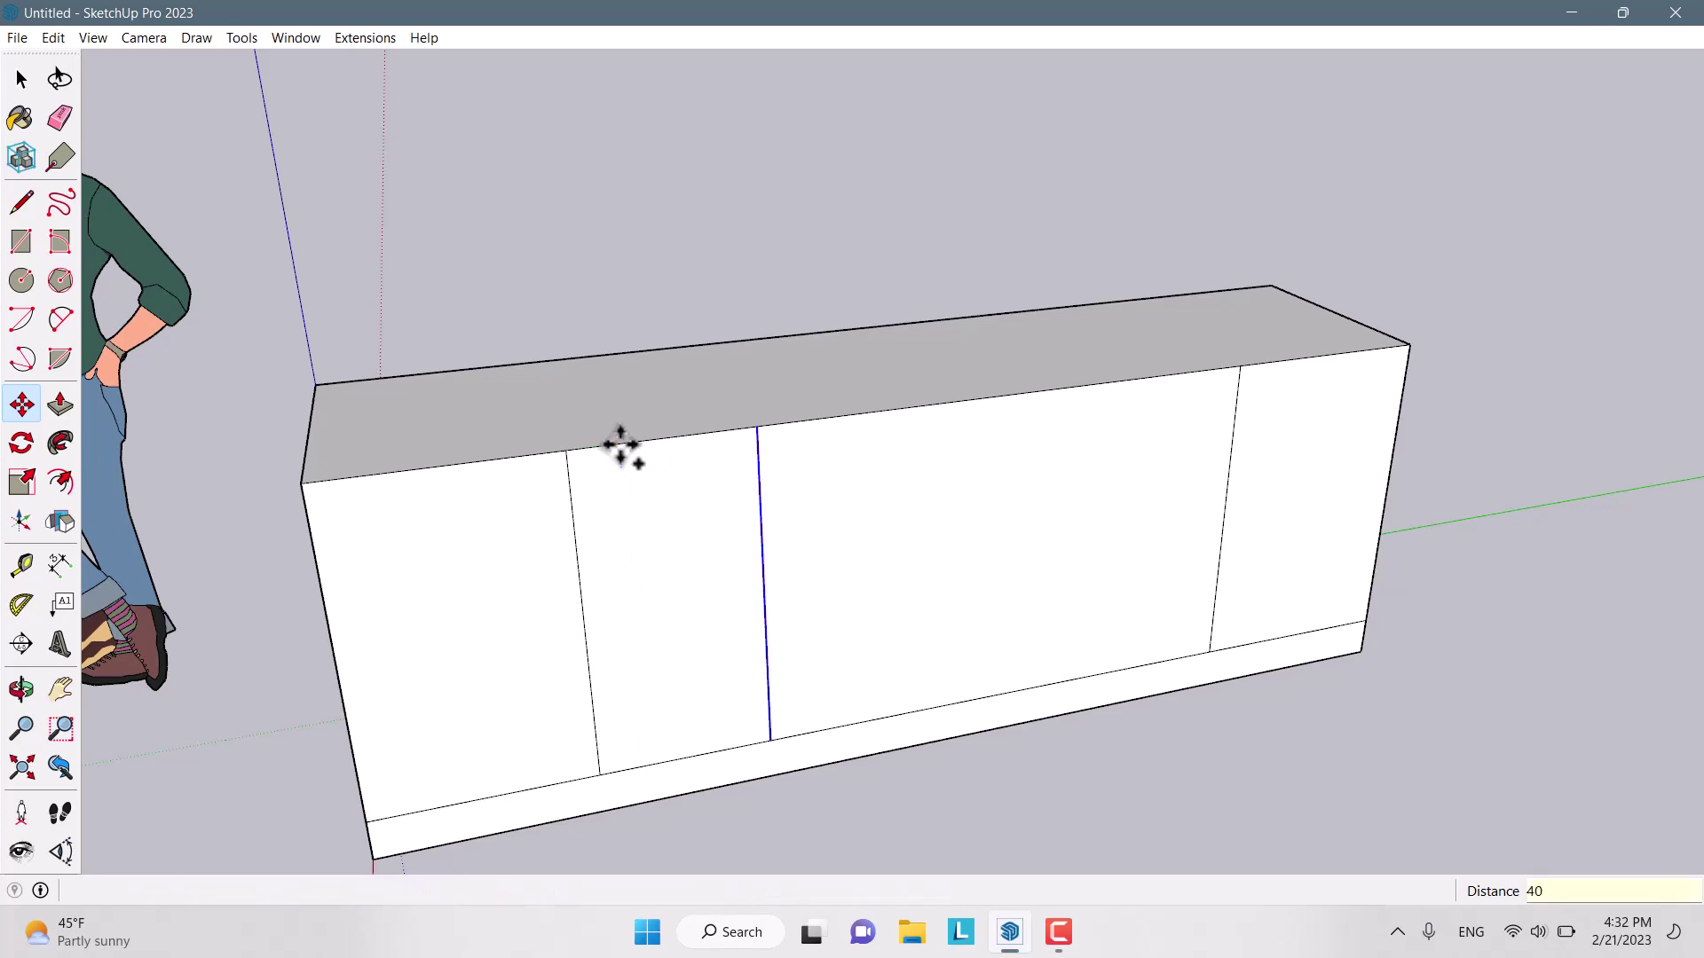
key(space)
Copy the right-hand vertical edge 40 cm inward as another divider
click(1237, 398)
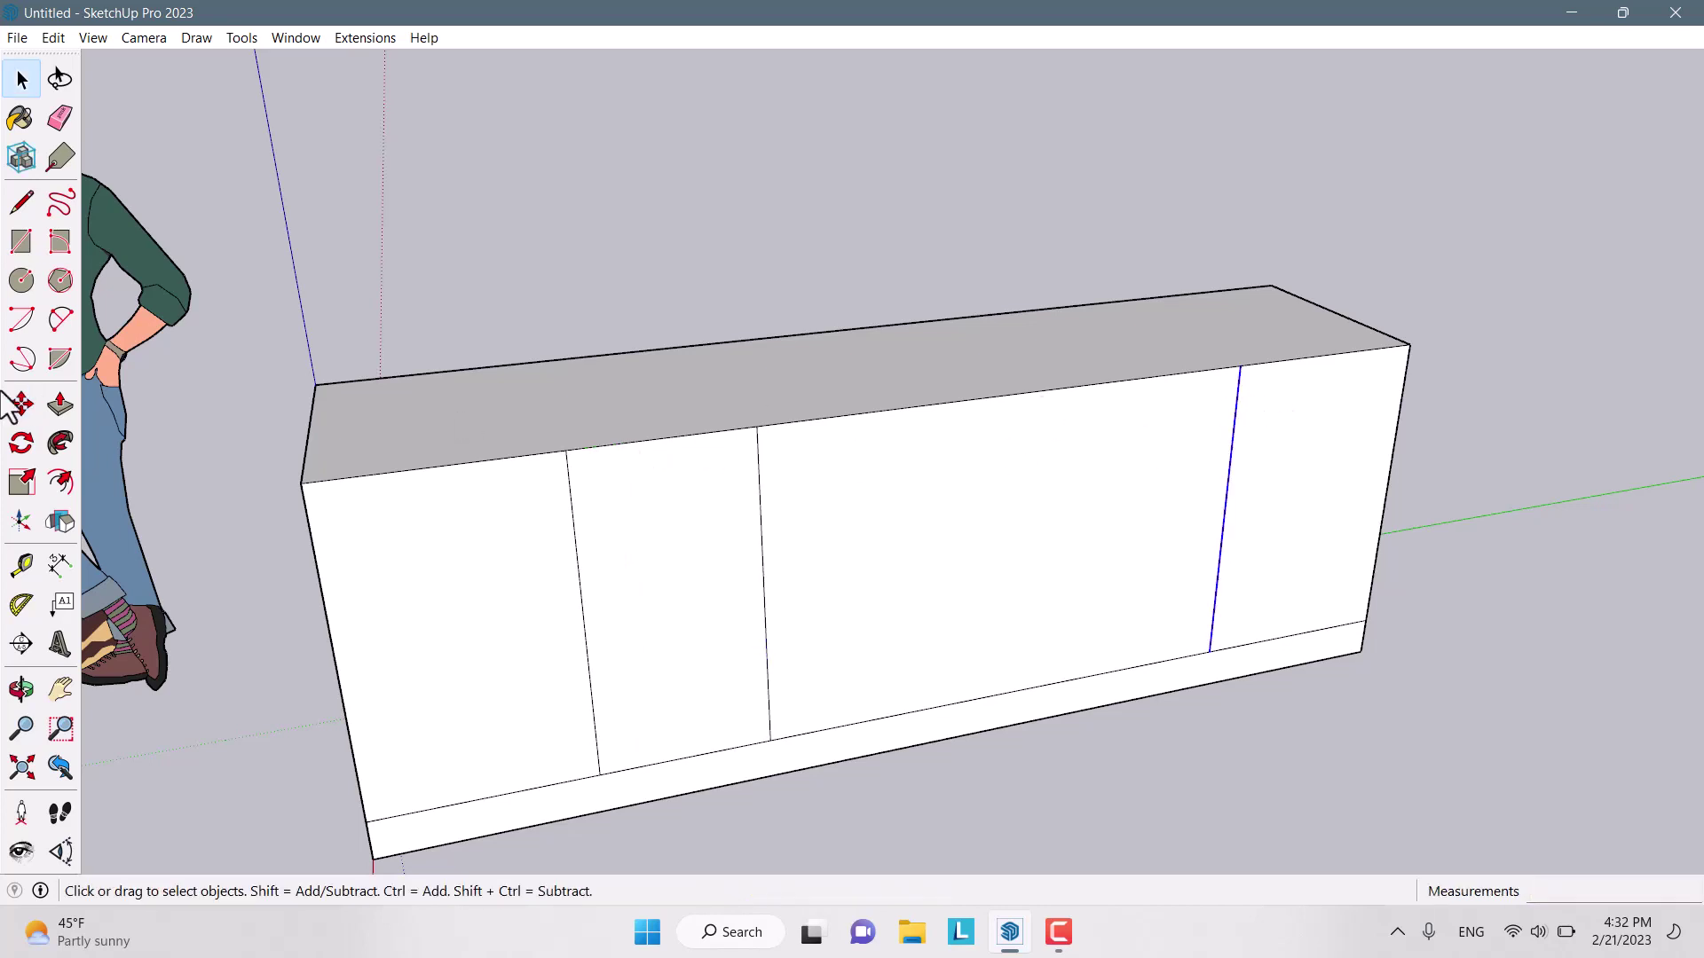
click(22, 404)
key(ctrl)
click(1241, 371)
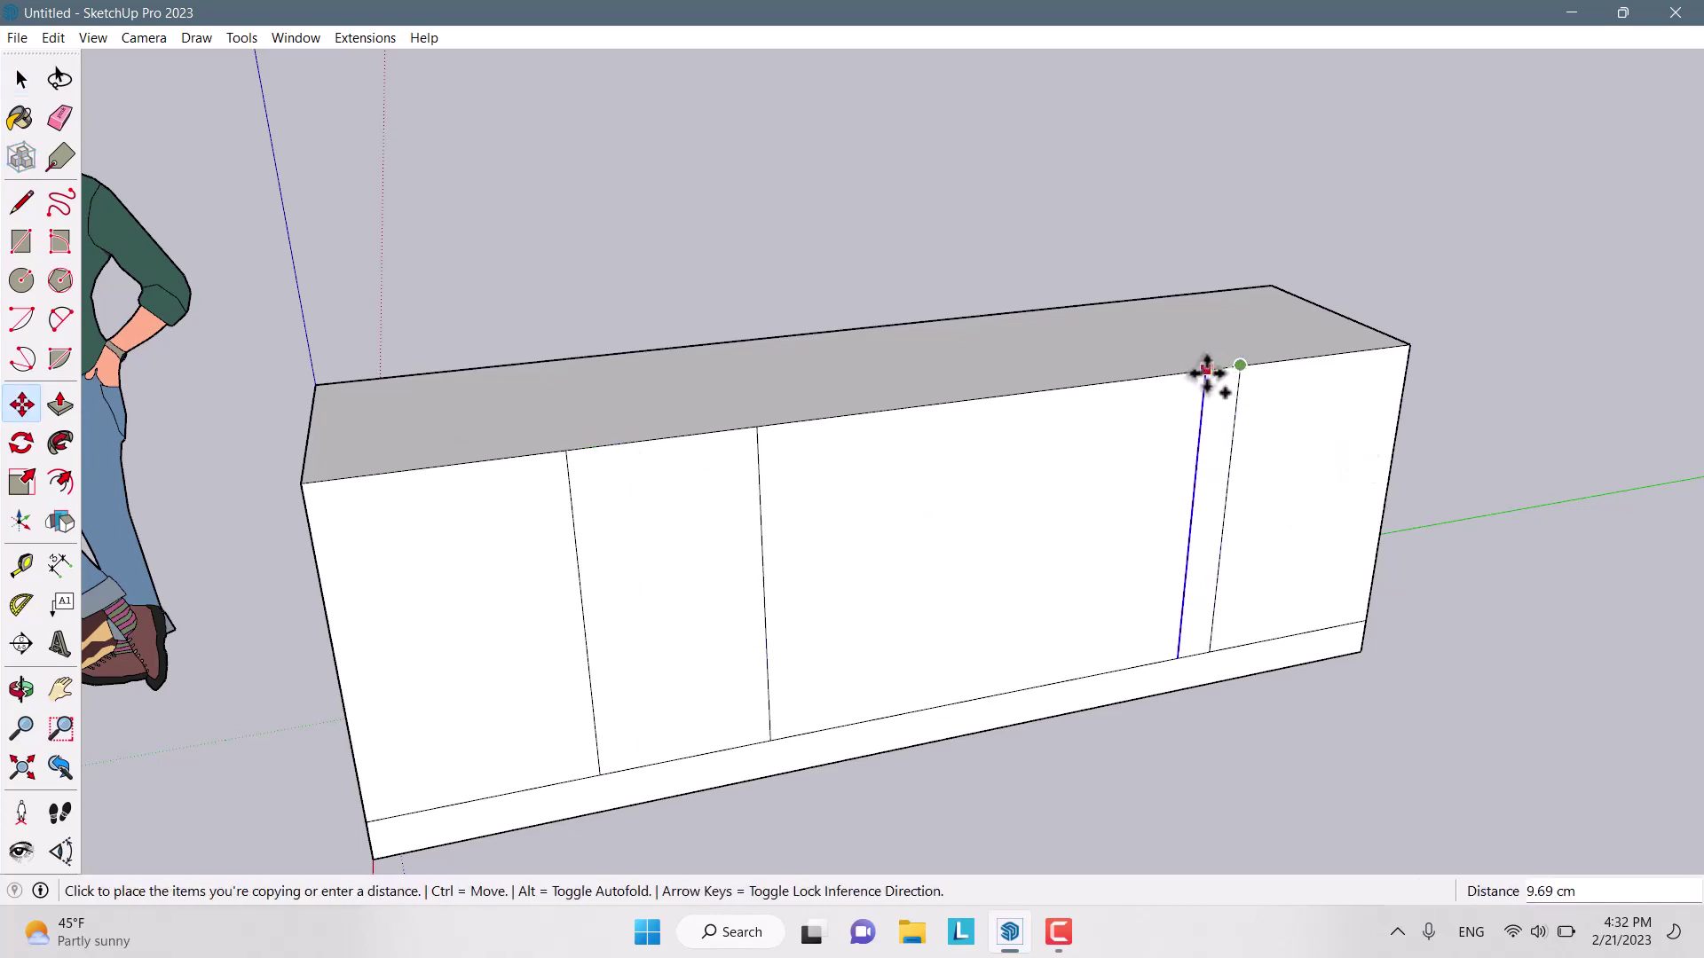
text(40)
key(Return)
key(space)
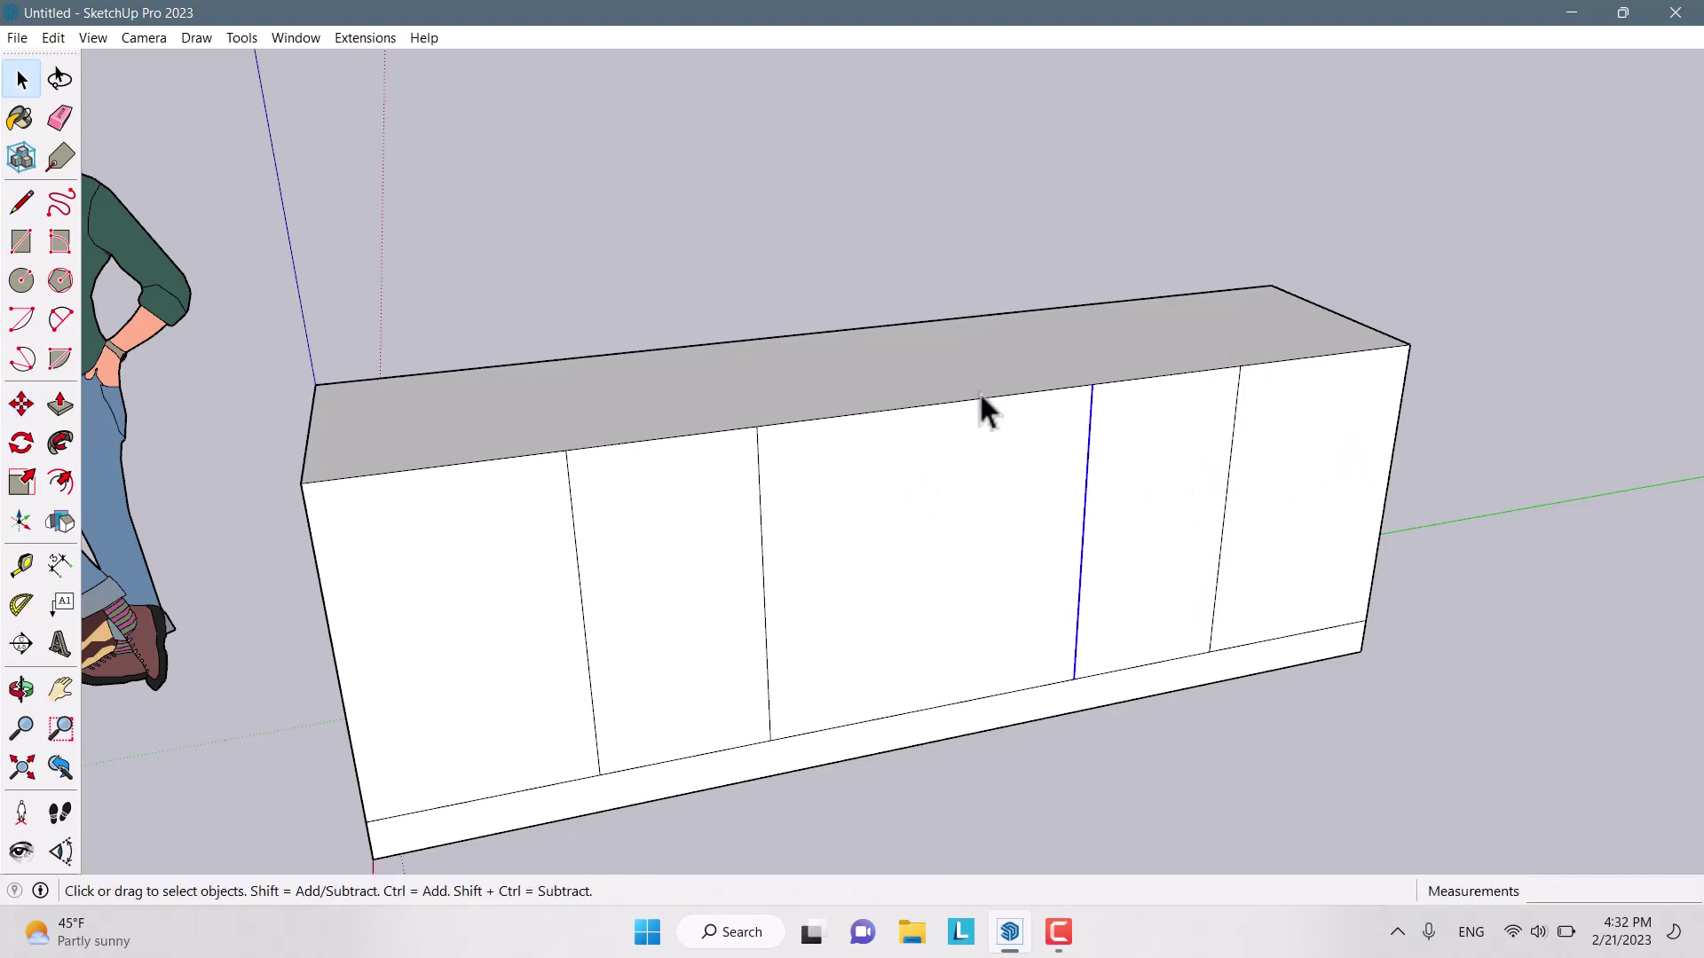
Select the middle panel's top edge and begin a Move copy, then cancel it
click(957, 400)
mouse_move(956, 400)
middle_down()
mouse_move(927, 333)
mouse_move(946, 419)
middle_up()
scroll(946, 419, up, 3)
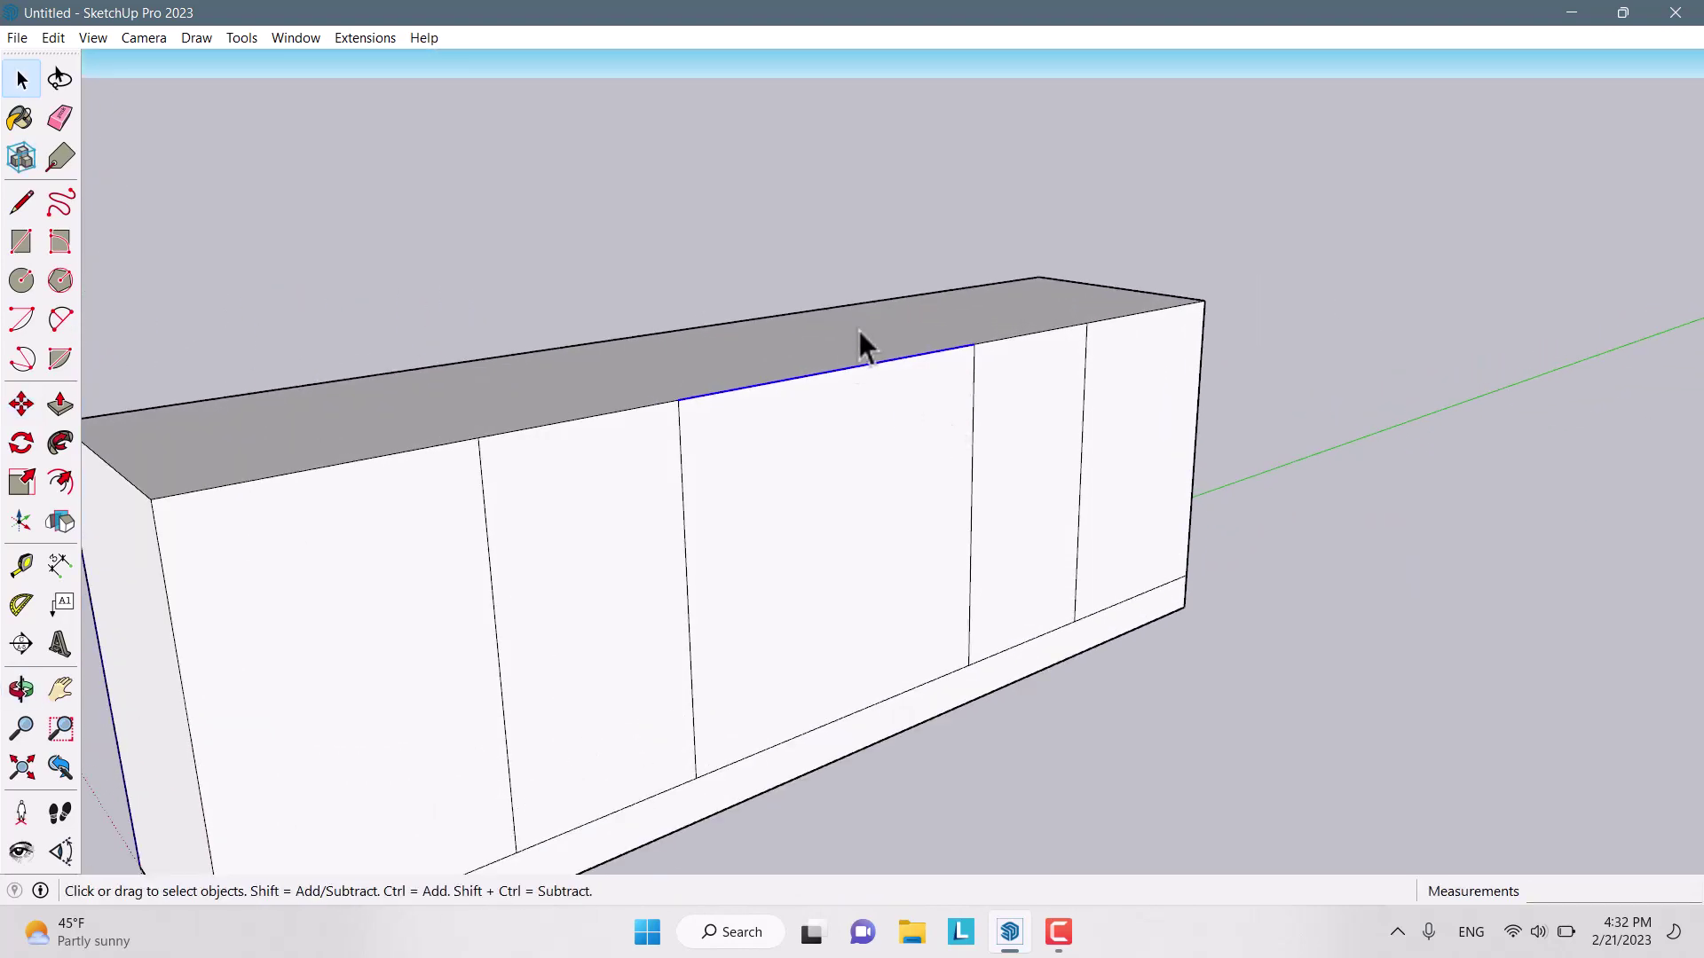
key(m)
key(ctrl)
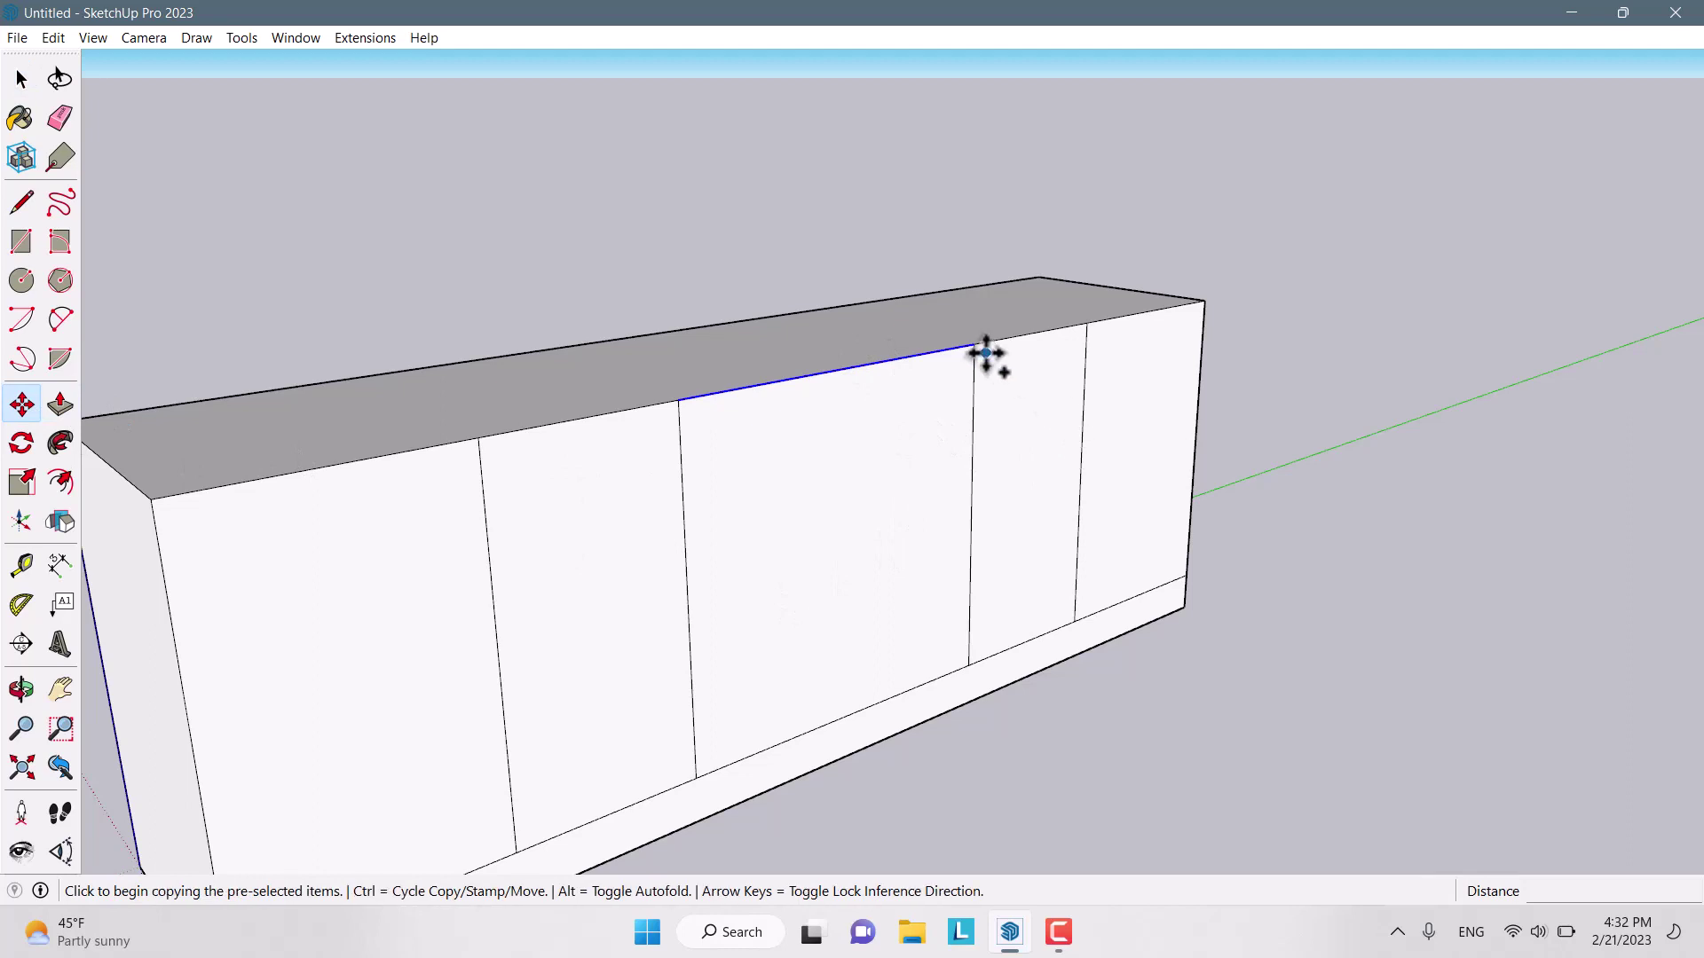
click(973, 345)
key(space)
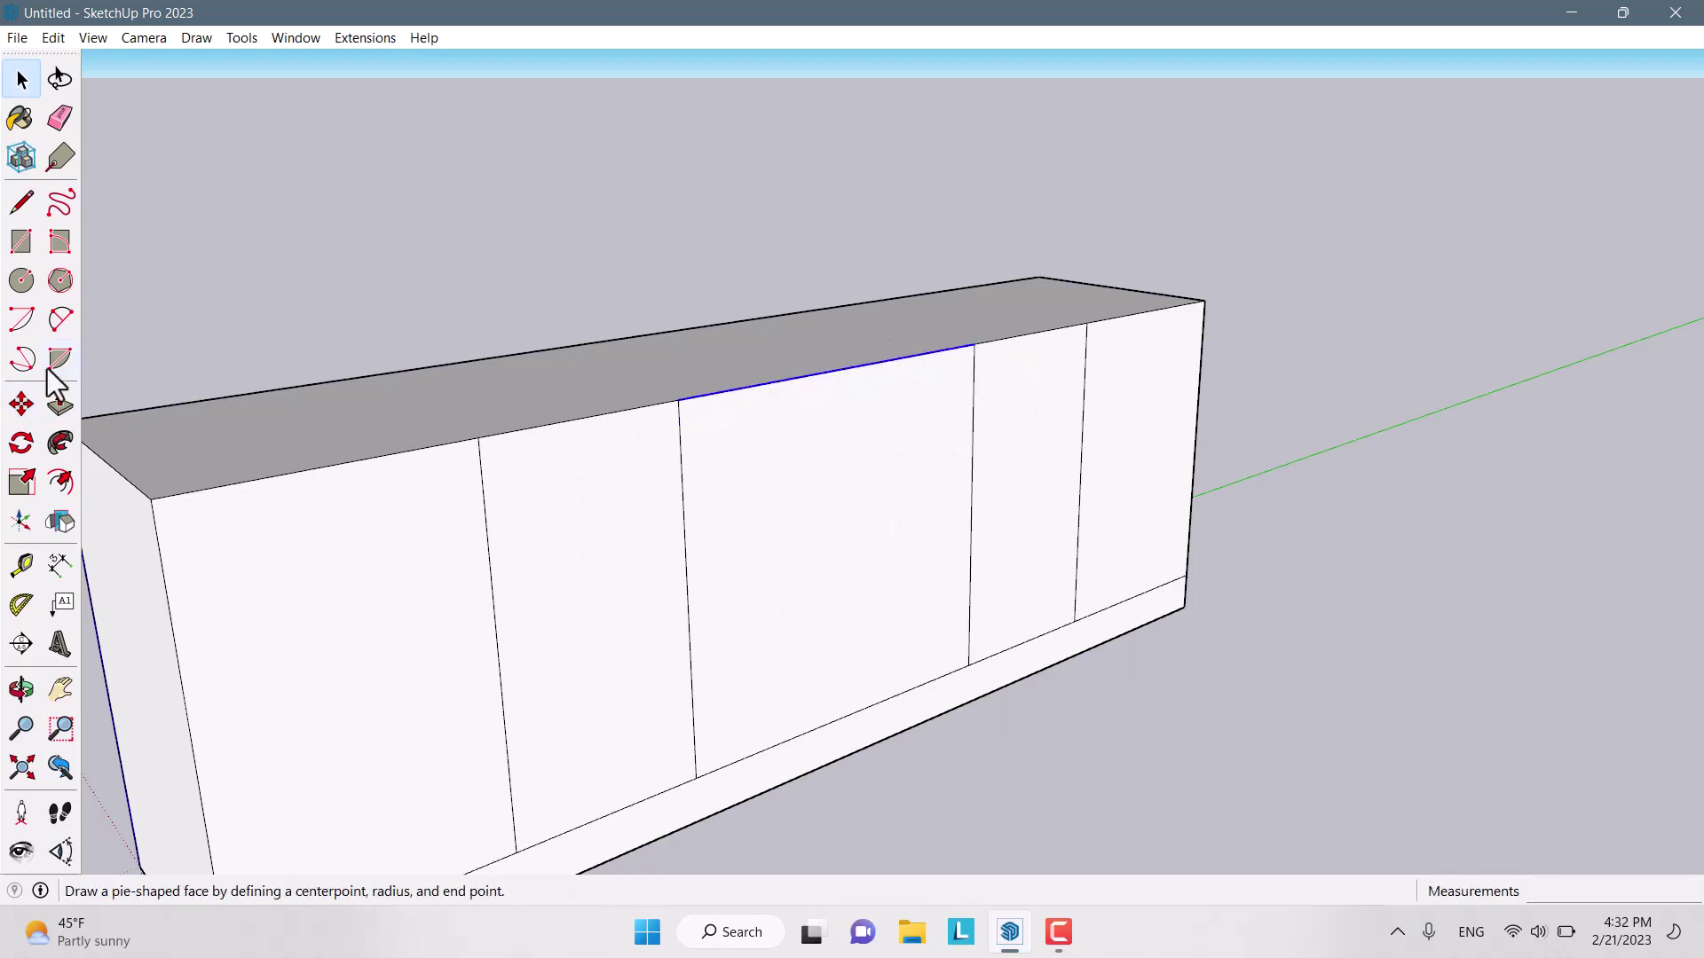
Copy the middle panel's top edge down 20 cm and array it 2x into three drawers
click(21, 405)
key(ctrl)
click(974, 345)
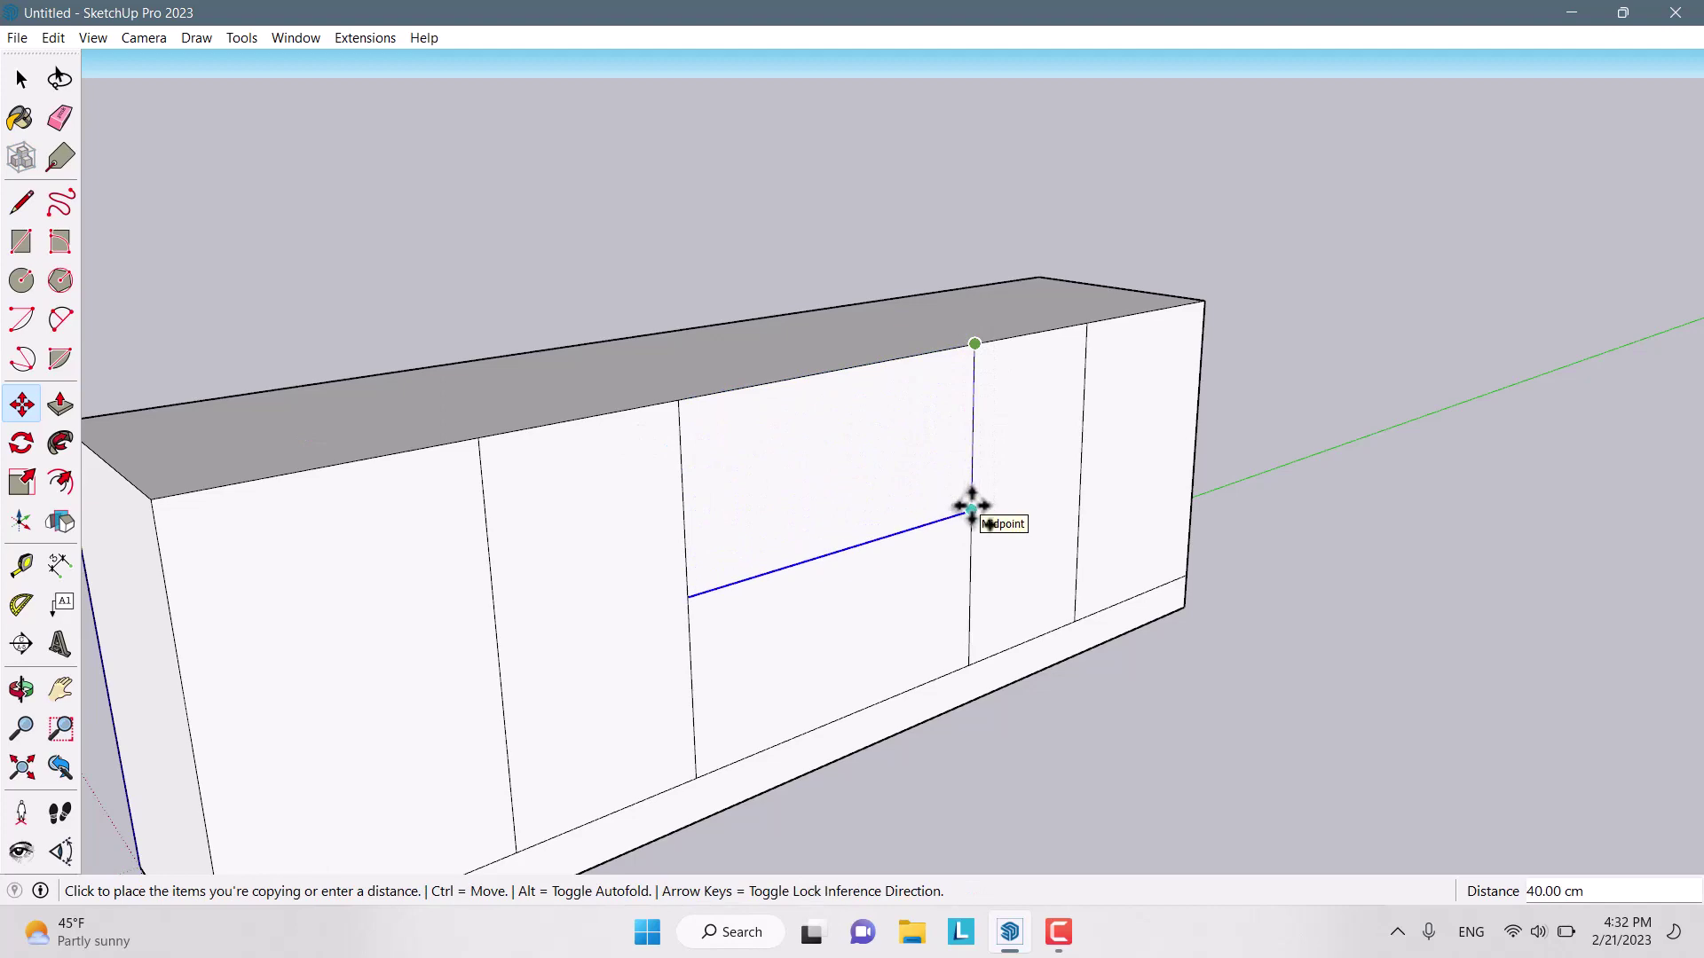
text(20)
key(Return)
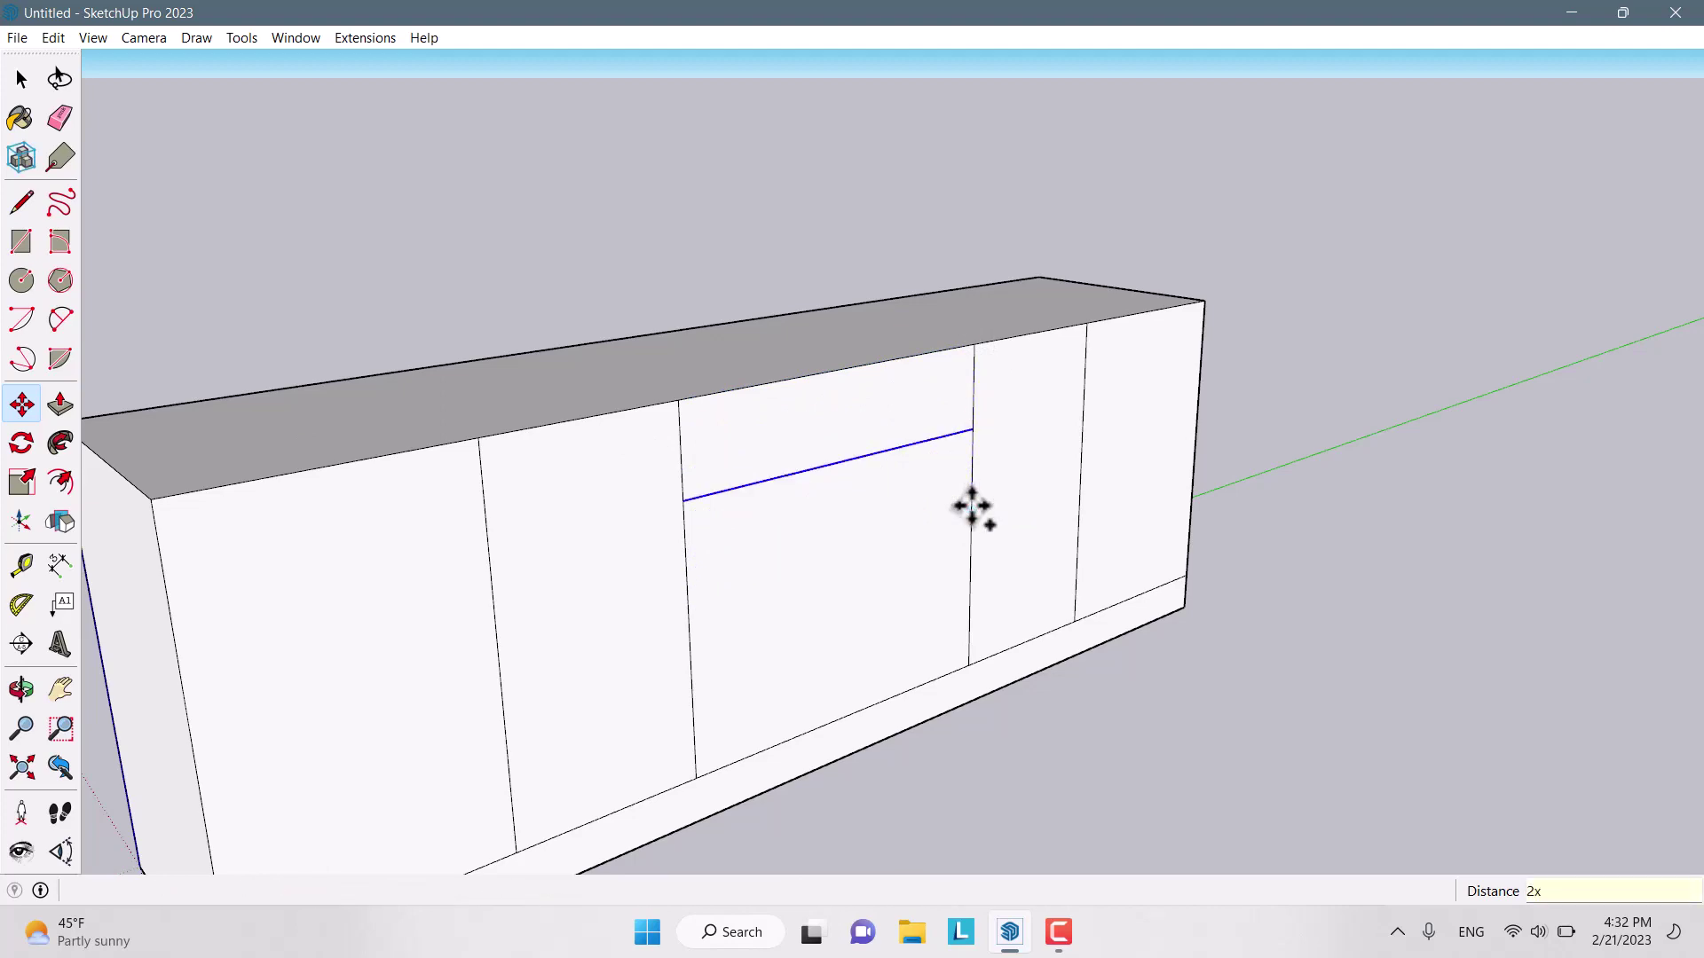
text(2x)
key(Return)
key(space)
scroll(973, 506, down, 10)
middle_drag(974, 506, 754, 628)
scroll(758, 646, up, 3)
scroll(748, 564, down, 3)
middle_drag(748, 564, 882, 525)
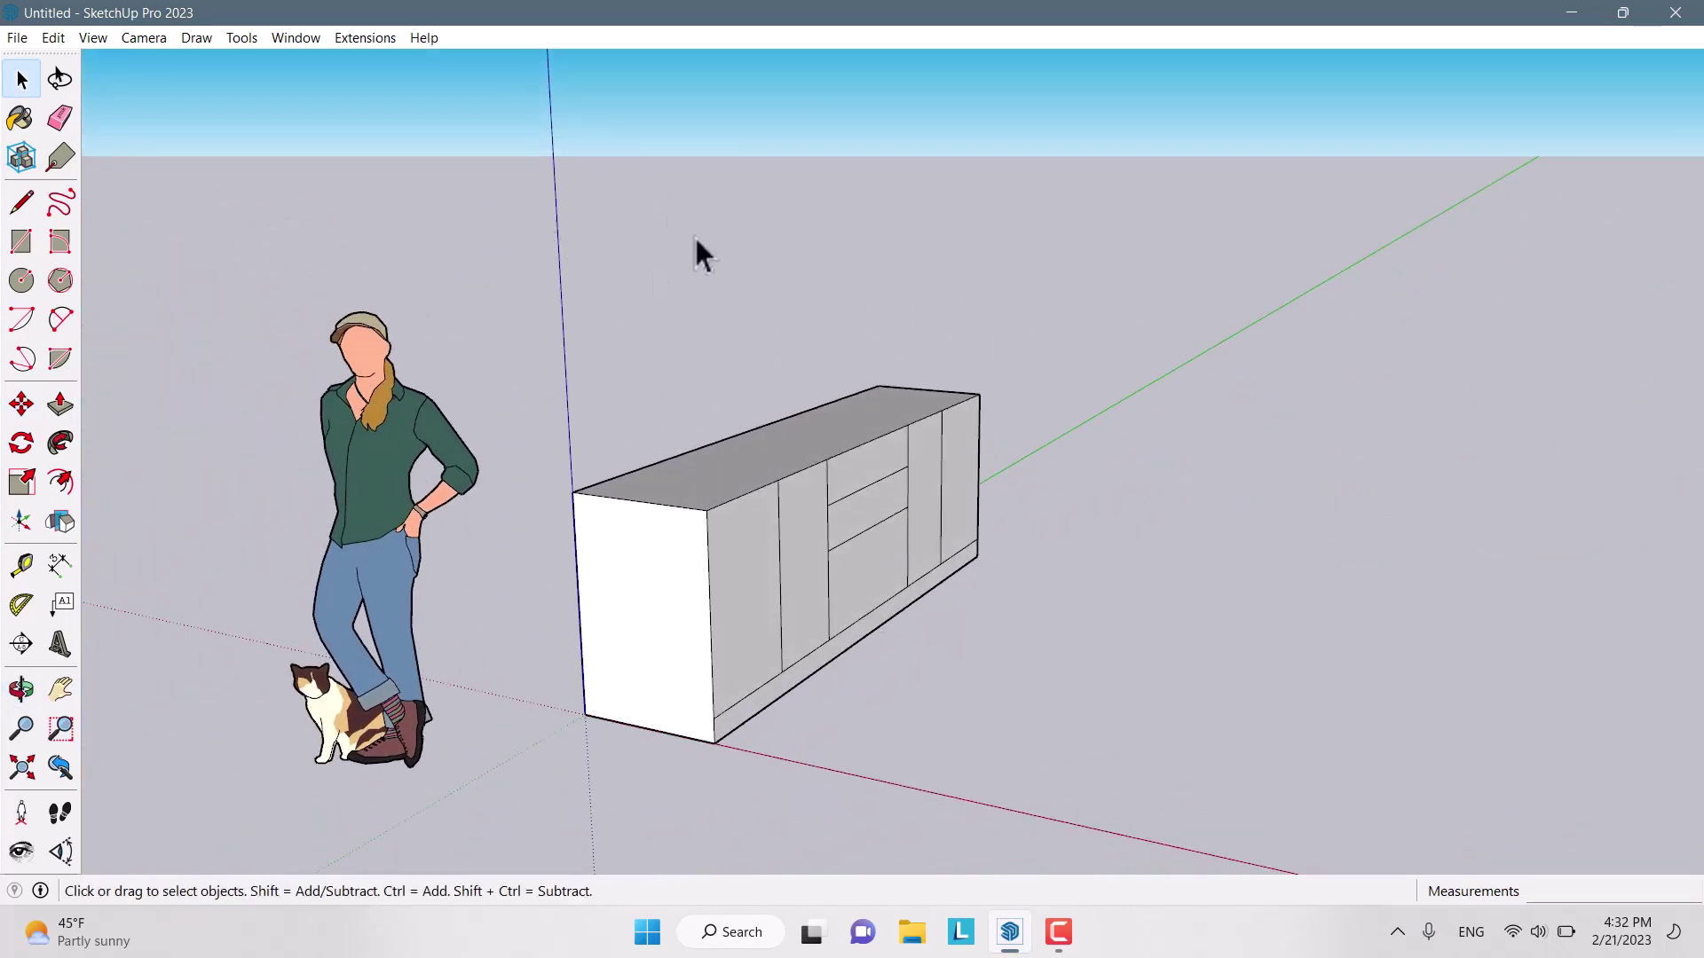
Select the whole cabinet and start a Move copy, then cancel it and deselect
middle_drag(871, 441, 1056, 333)
drag(555, 761, 552, 764)
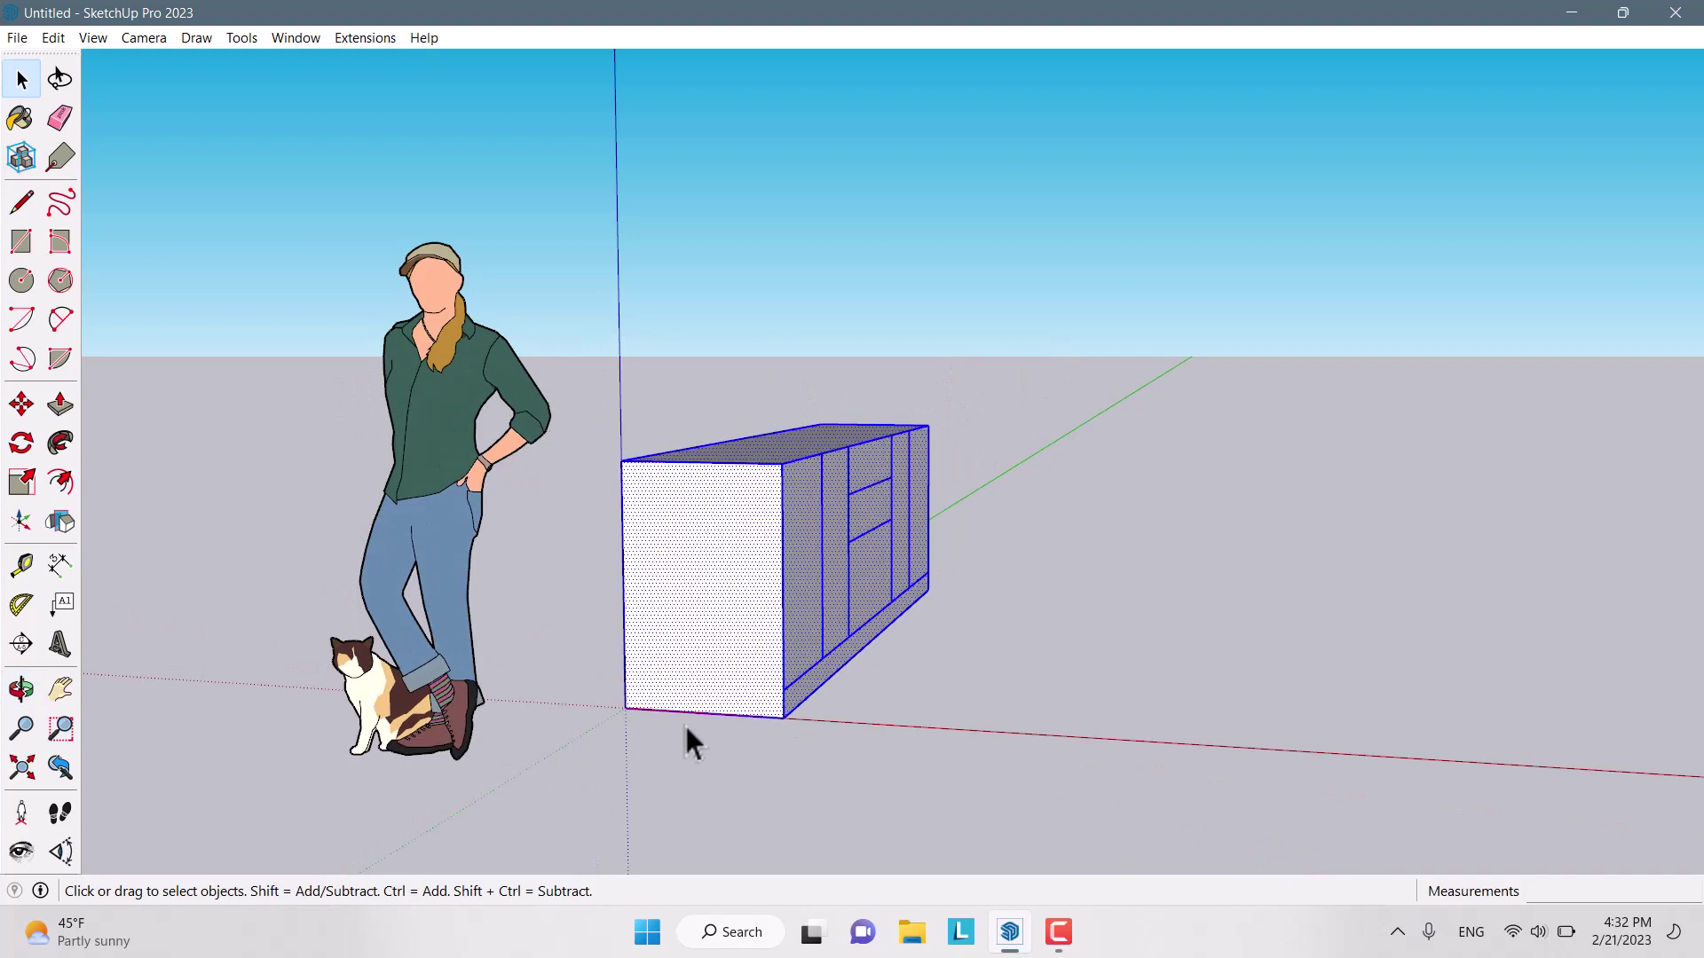
middle_drag(685, 734, 814, 654)
click(21, 406)
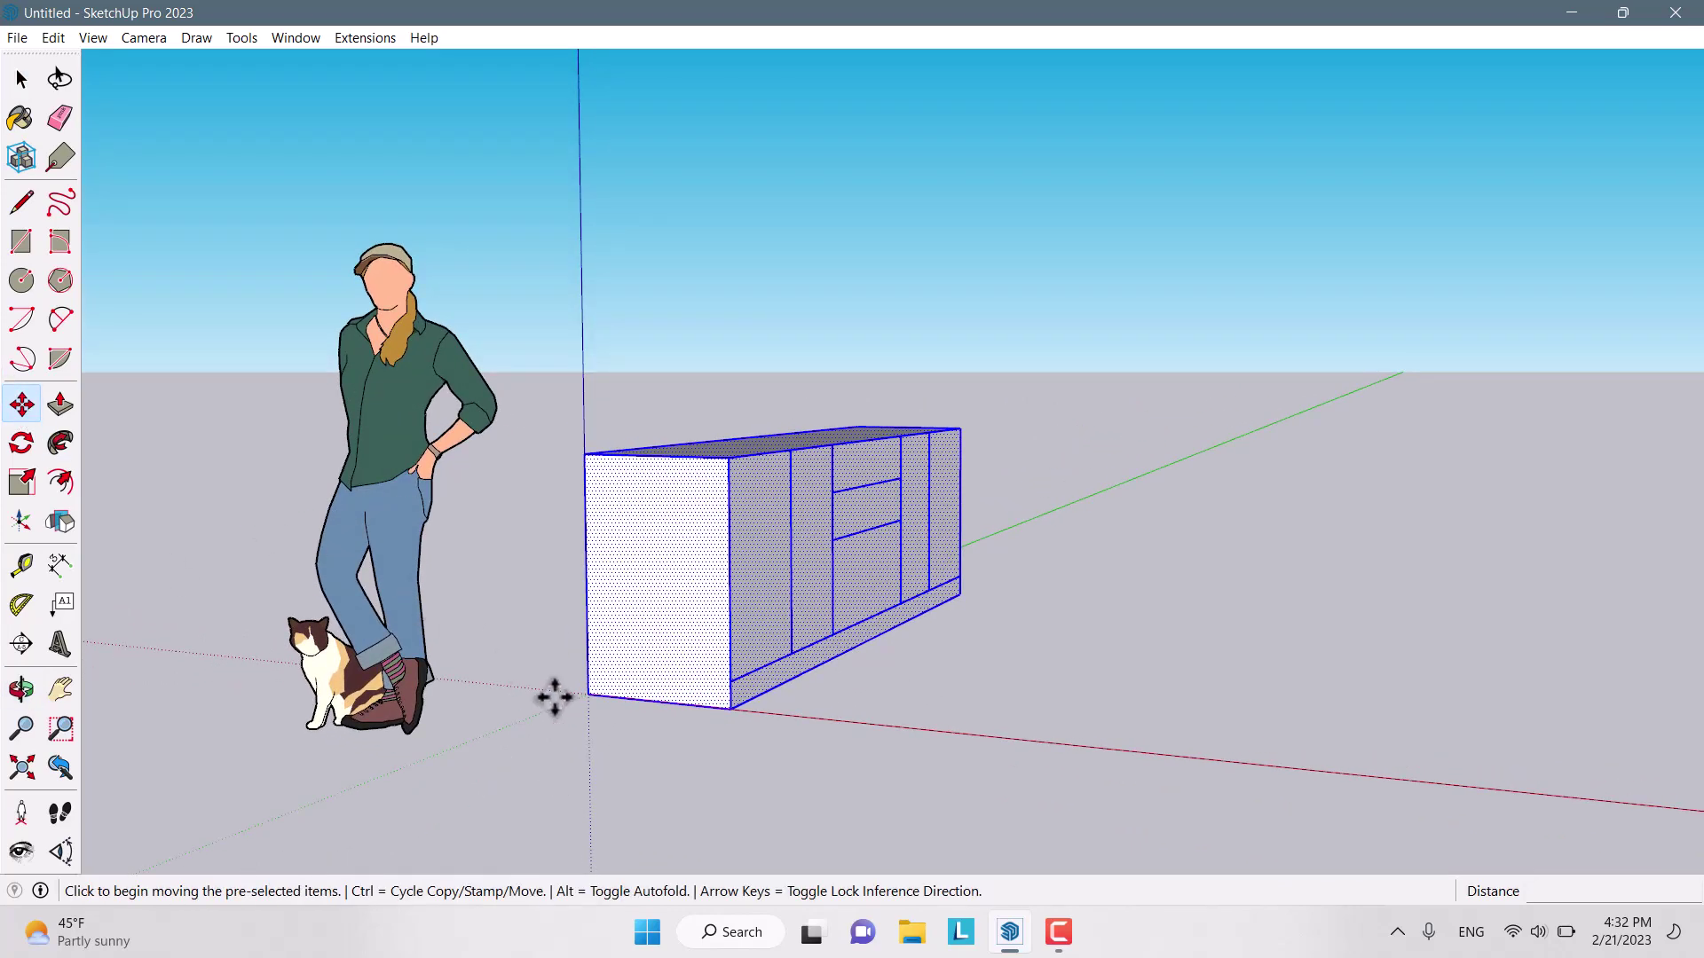
key(ctrl)
click(588, 693)
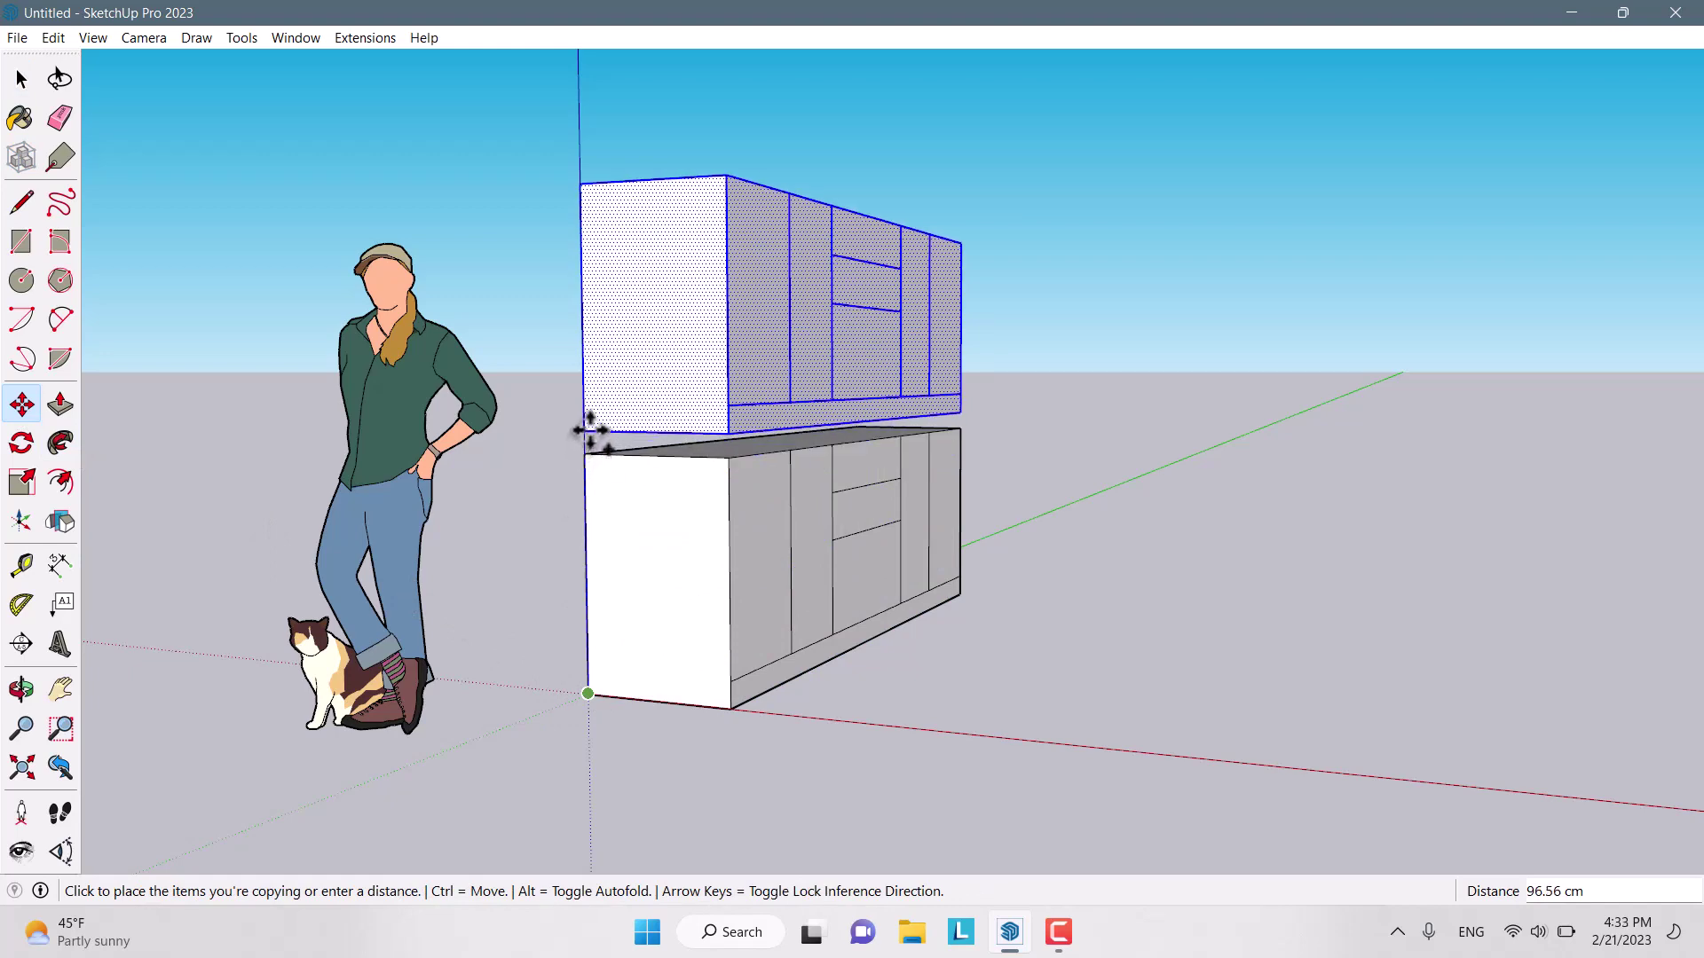
key(space)
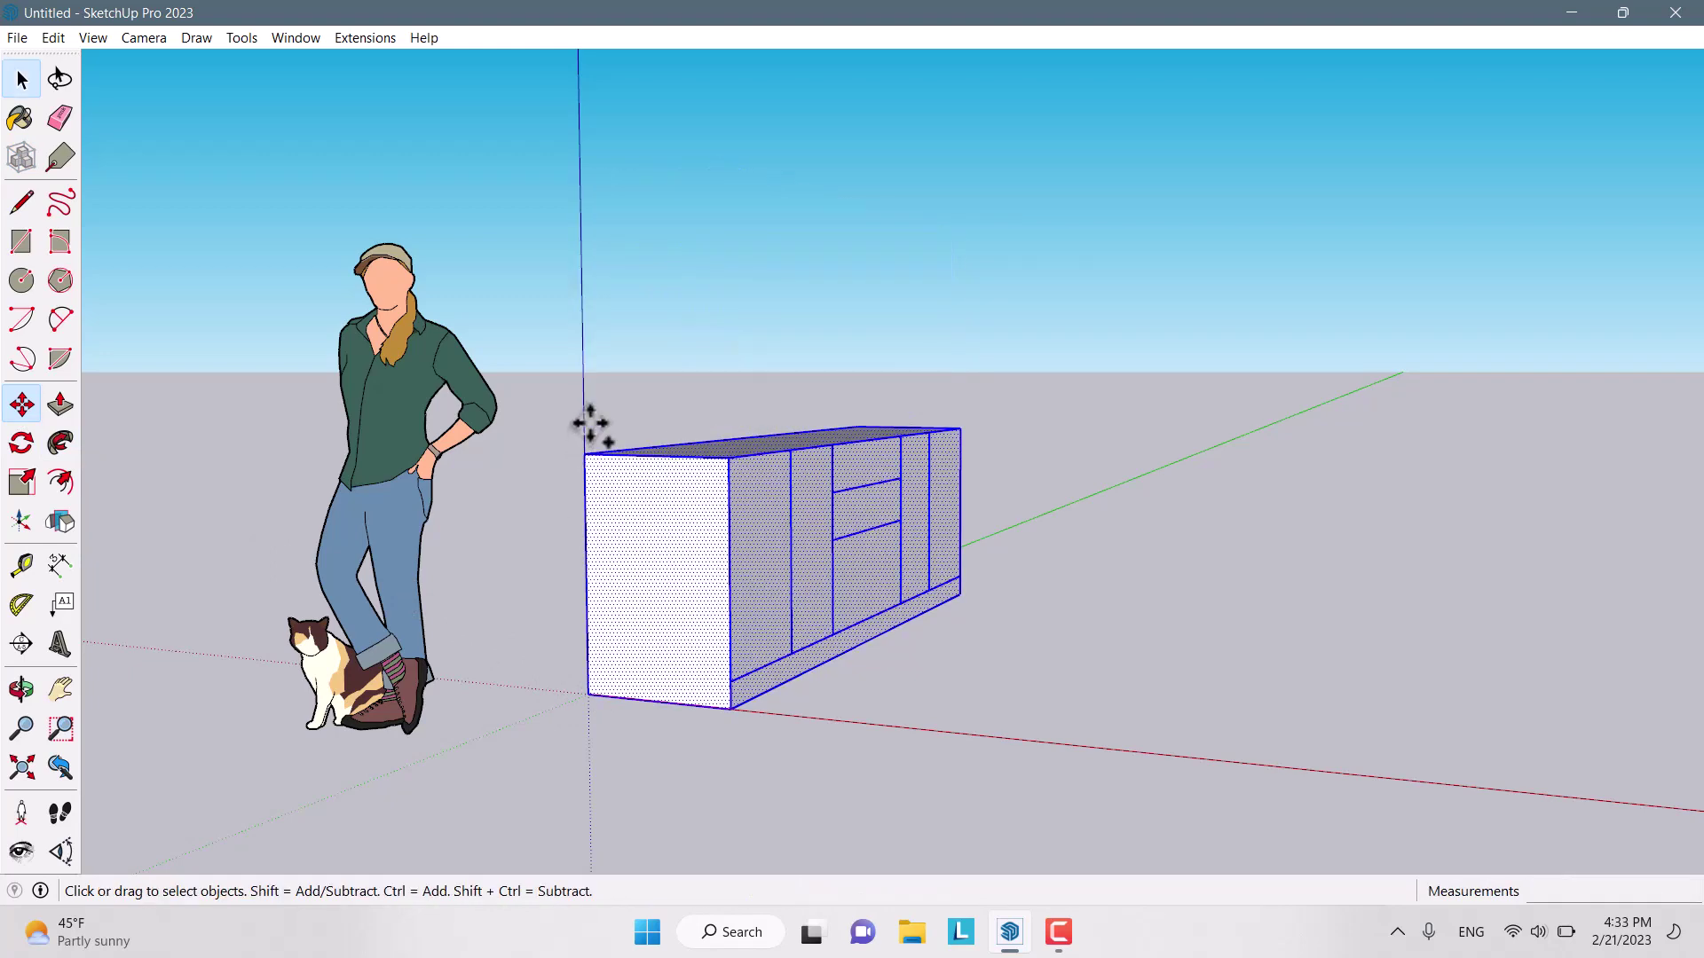
middle_drag(590, 426, 1035, 667)
click(1035, 667)
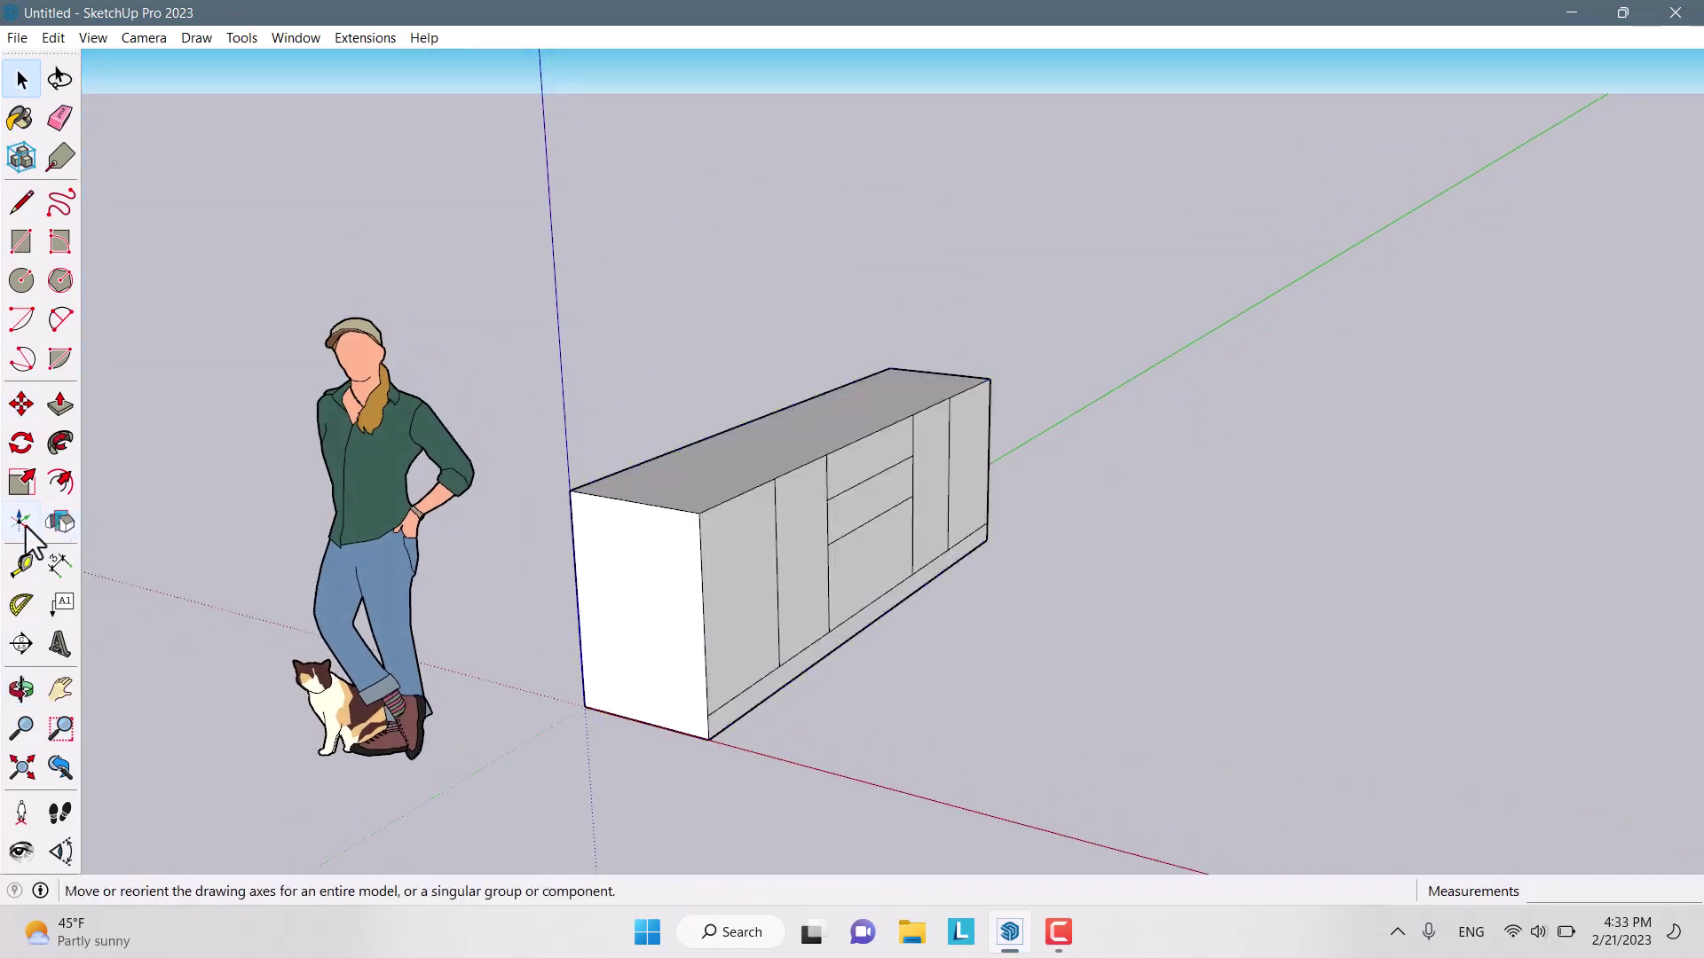
Place a Tape Measure guide 60 cm from the cabinet's top edge
click(22, 565)
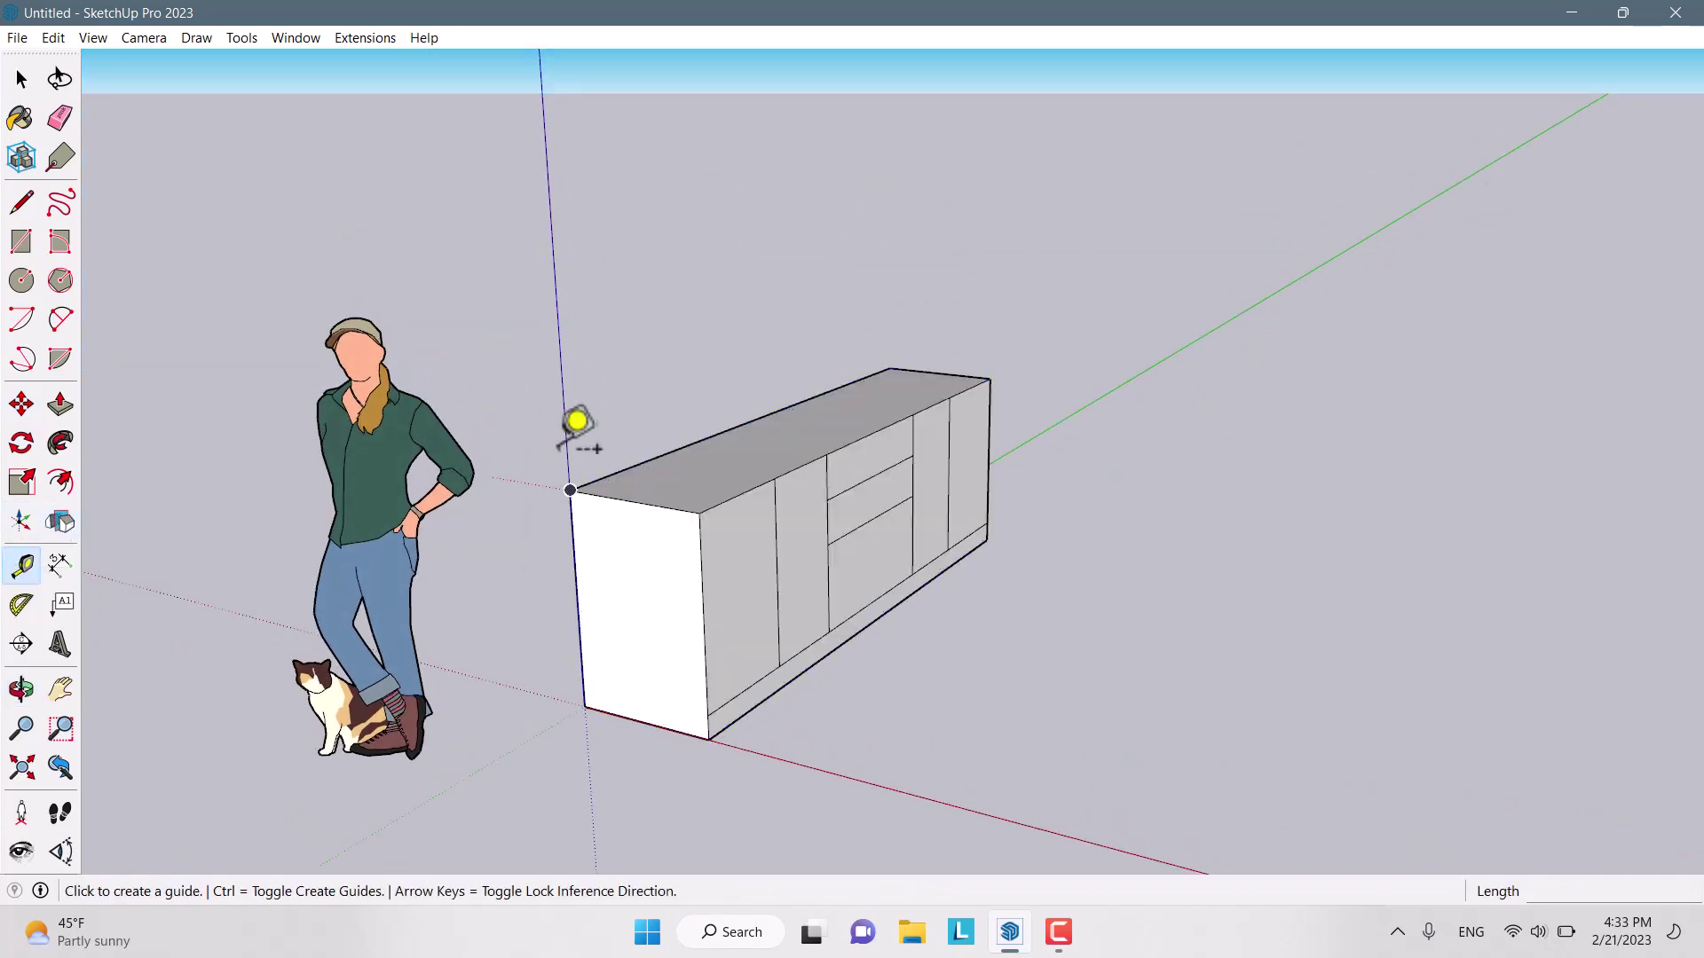
click(652, 459)
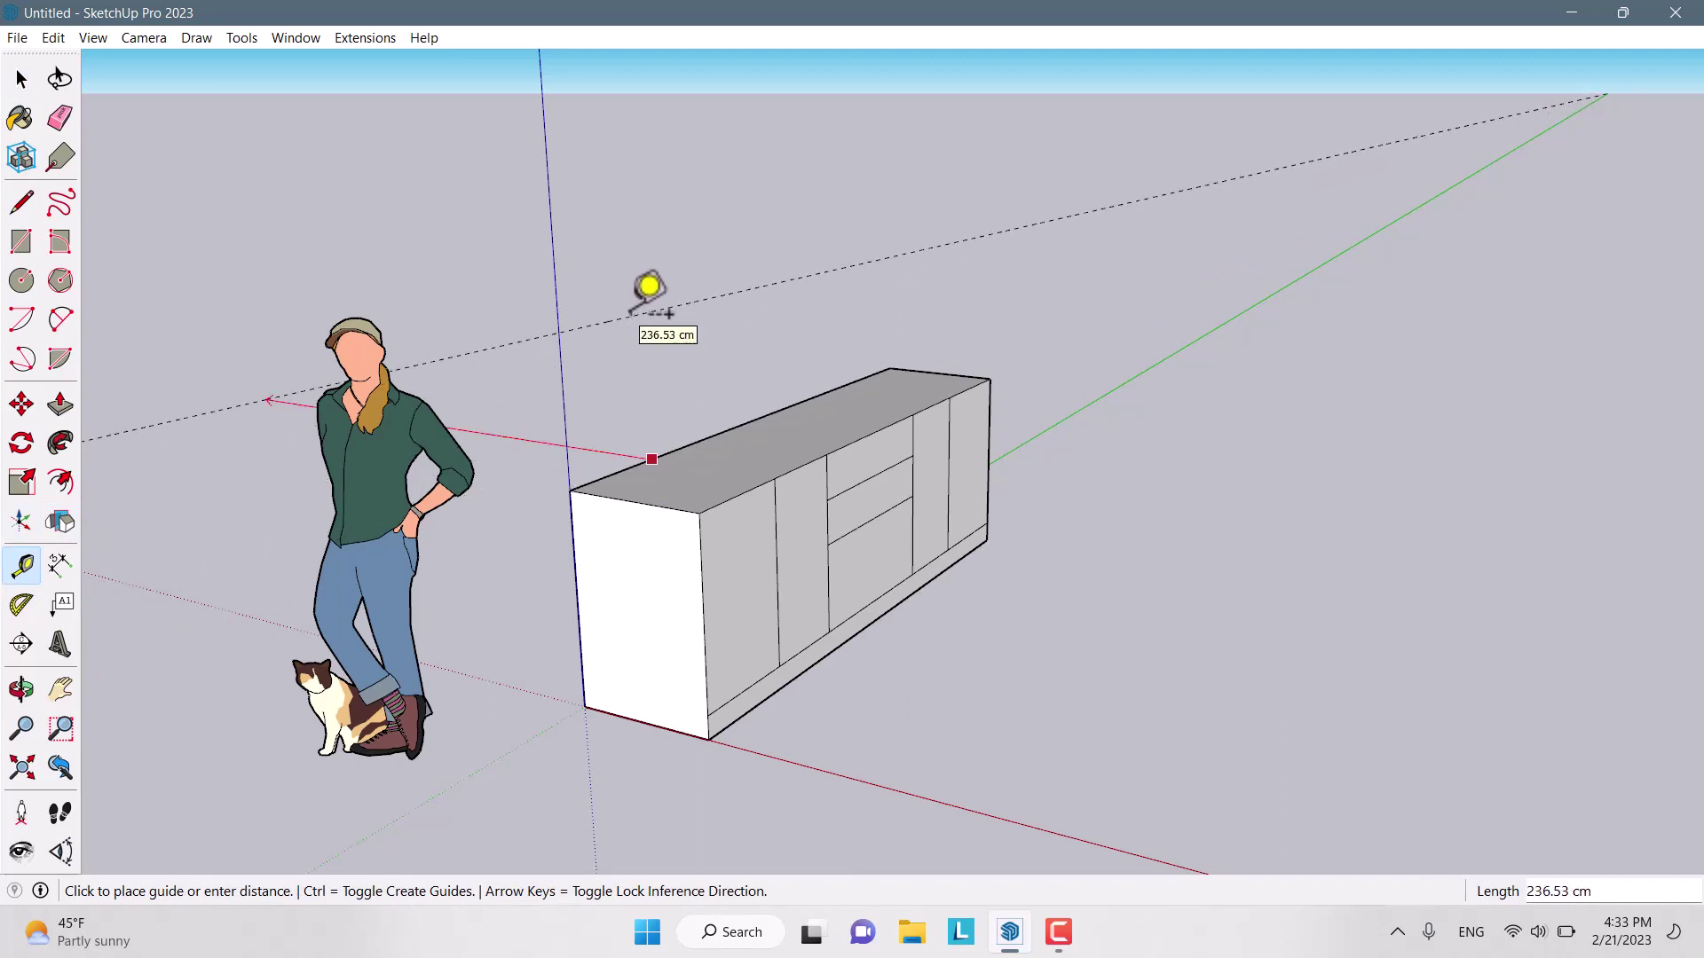
text(6)
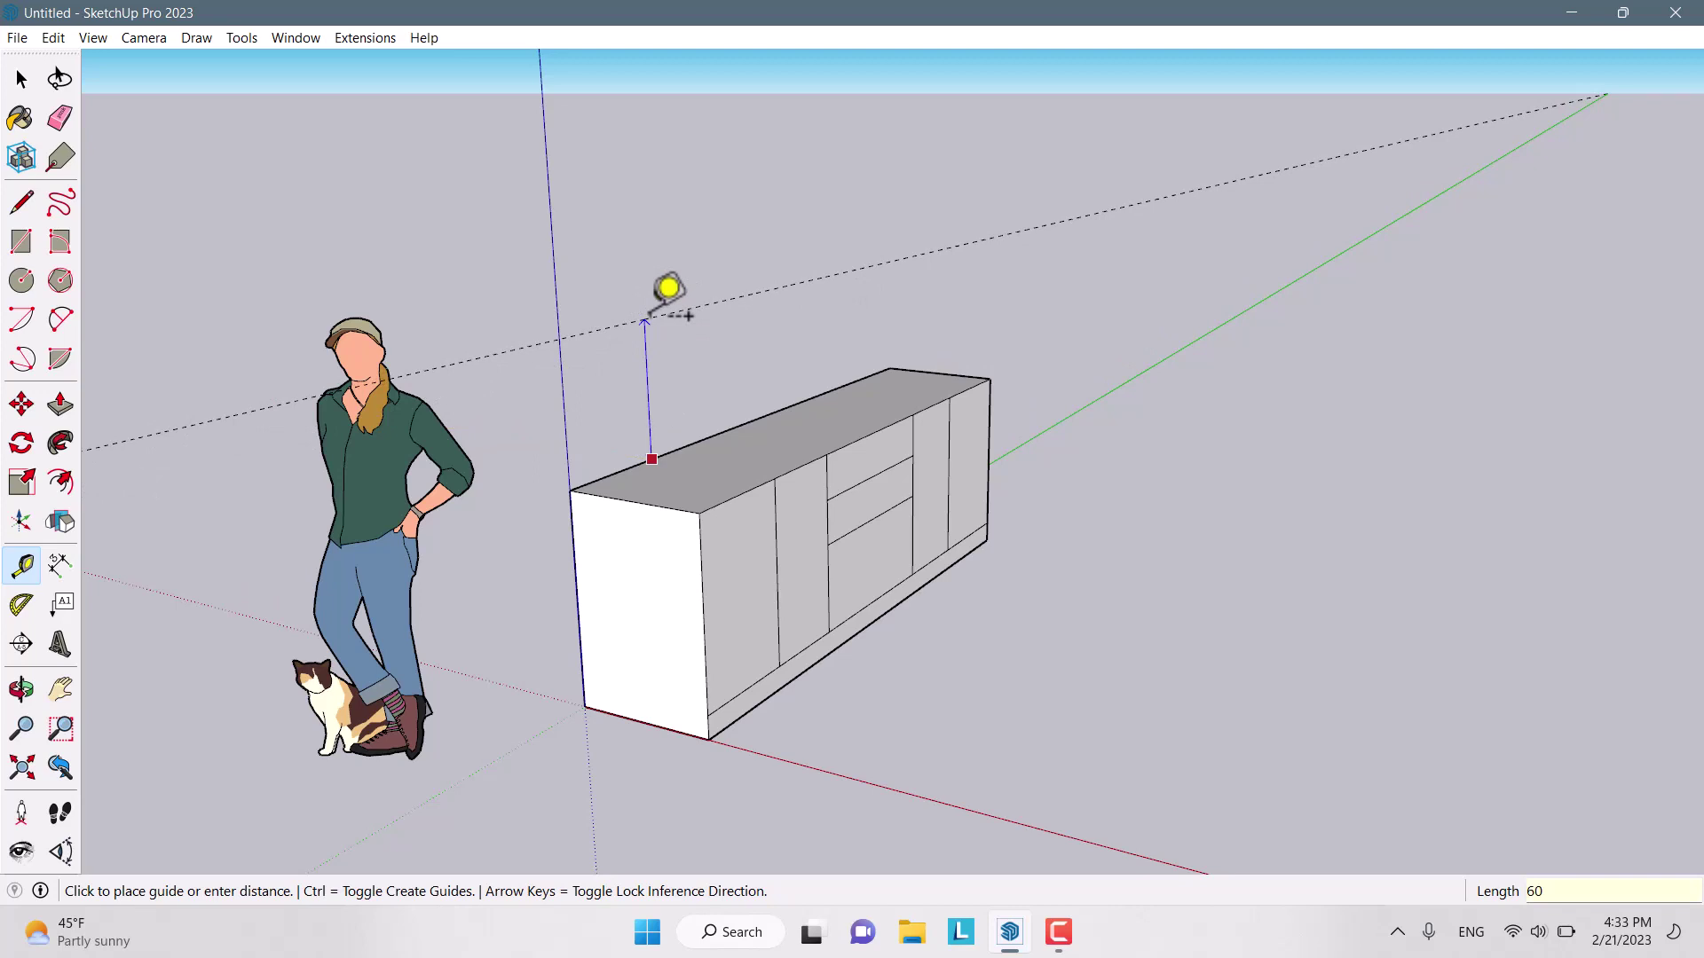
text(0)
key(Return)
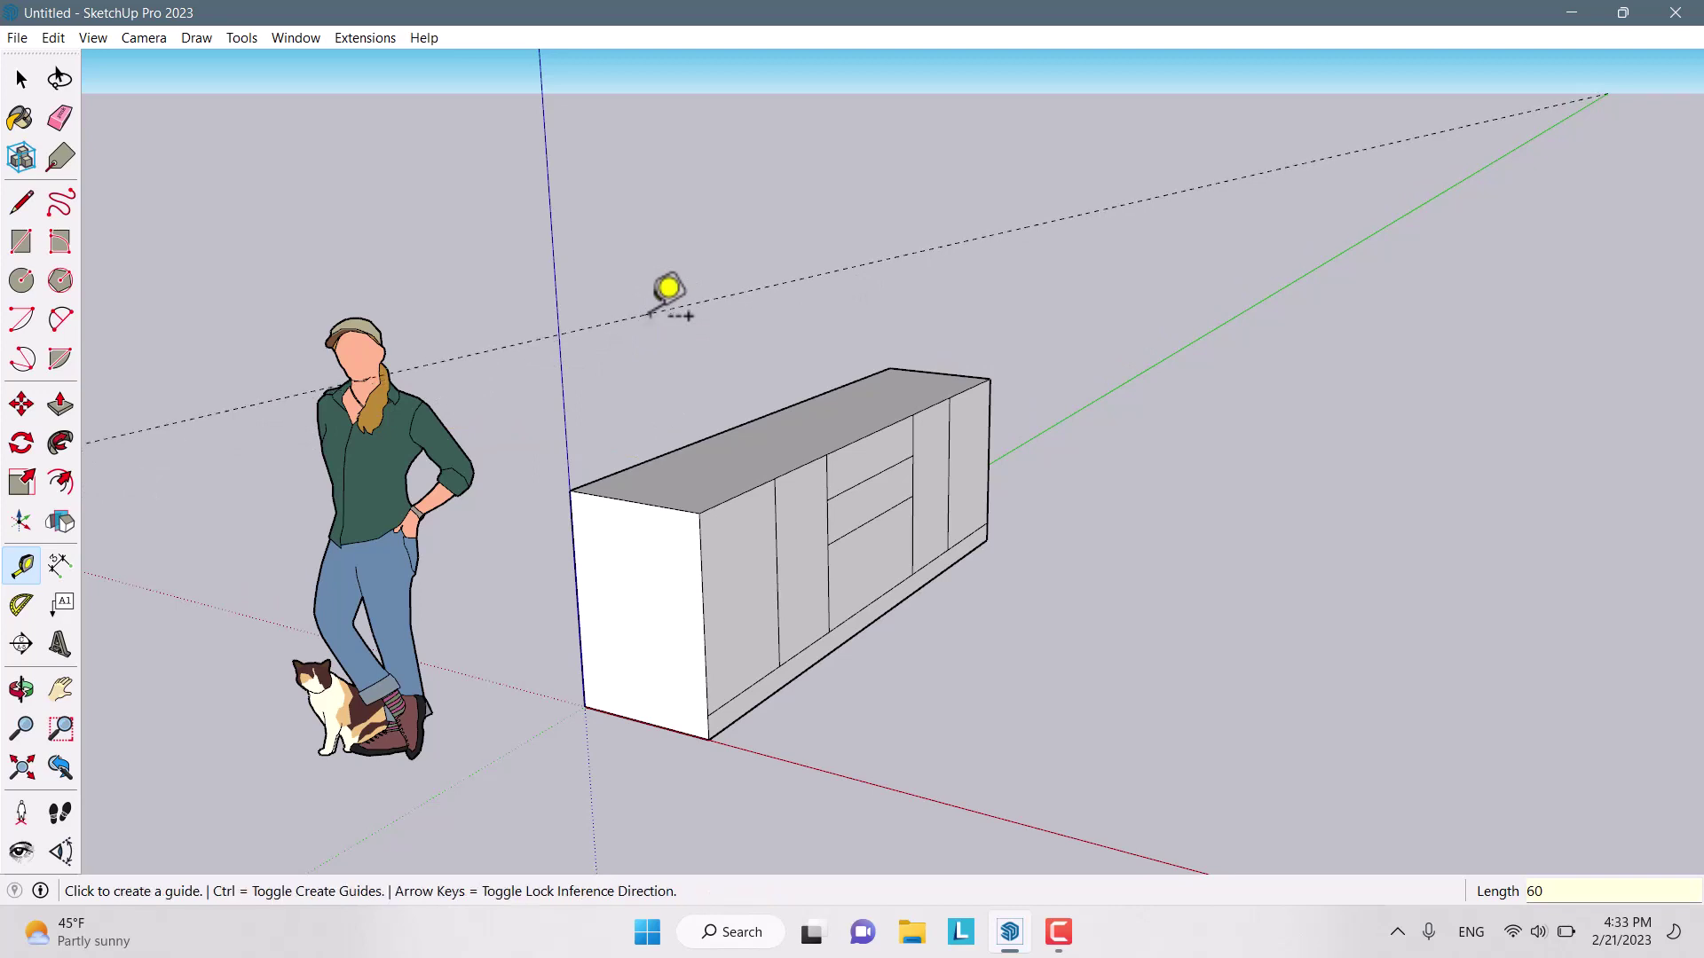
key(space)
Copy the entire cabinet 150 cm straight up as the upper wall unit
triple_click(653, 503)
click(20, 406)
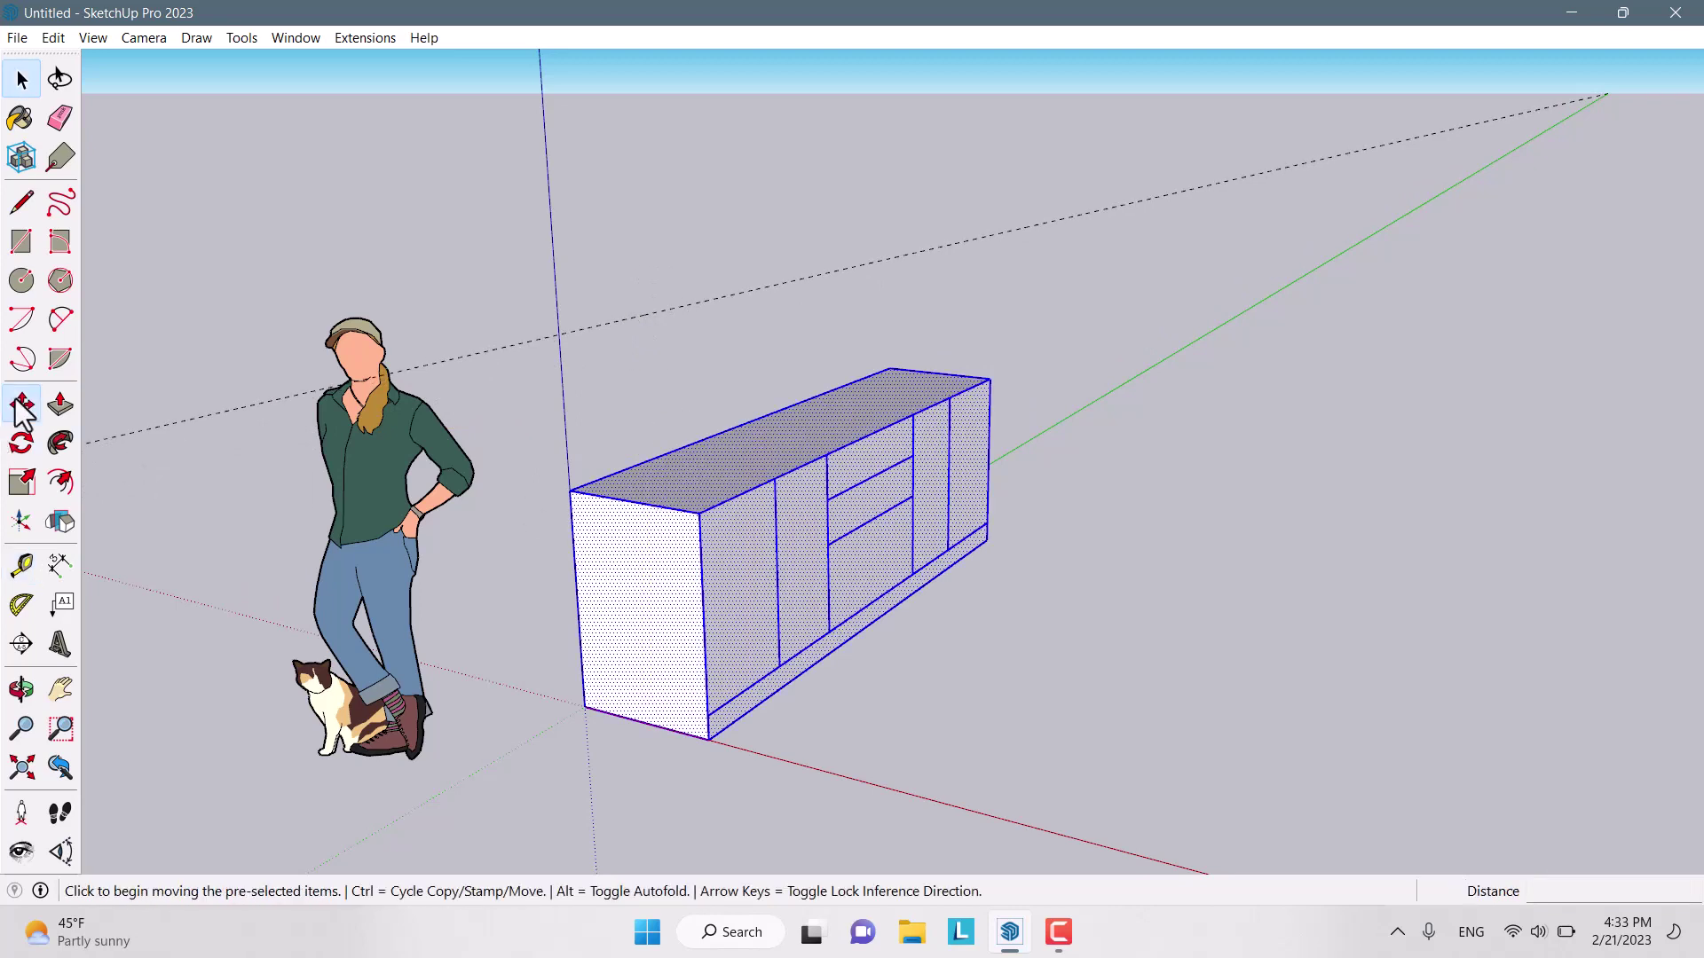
key(ctrl)
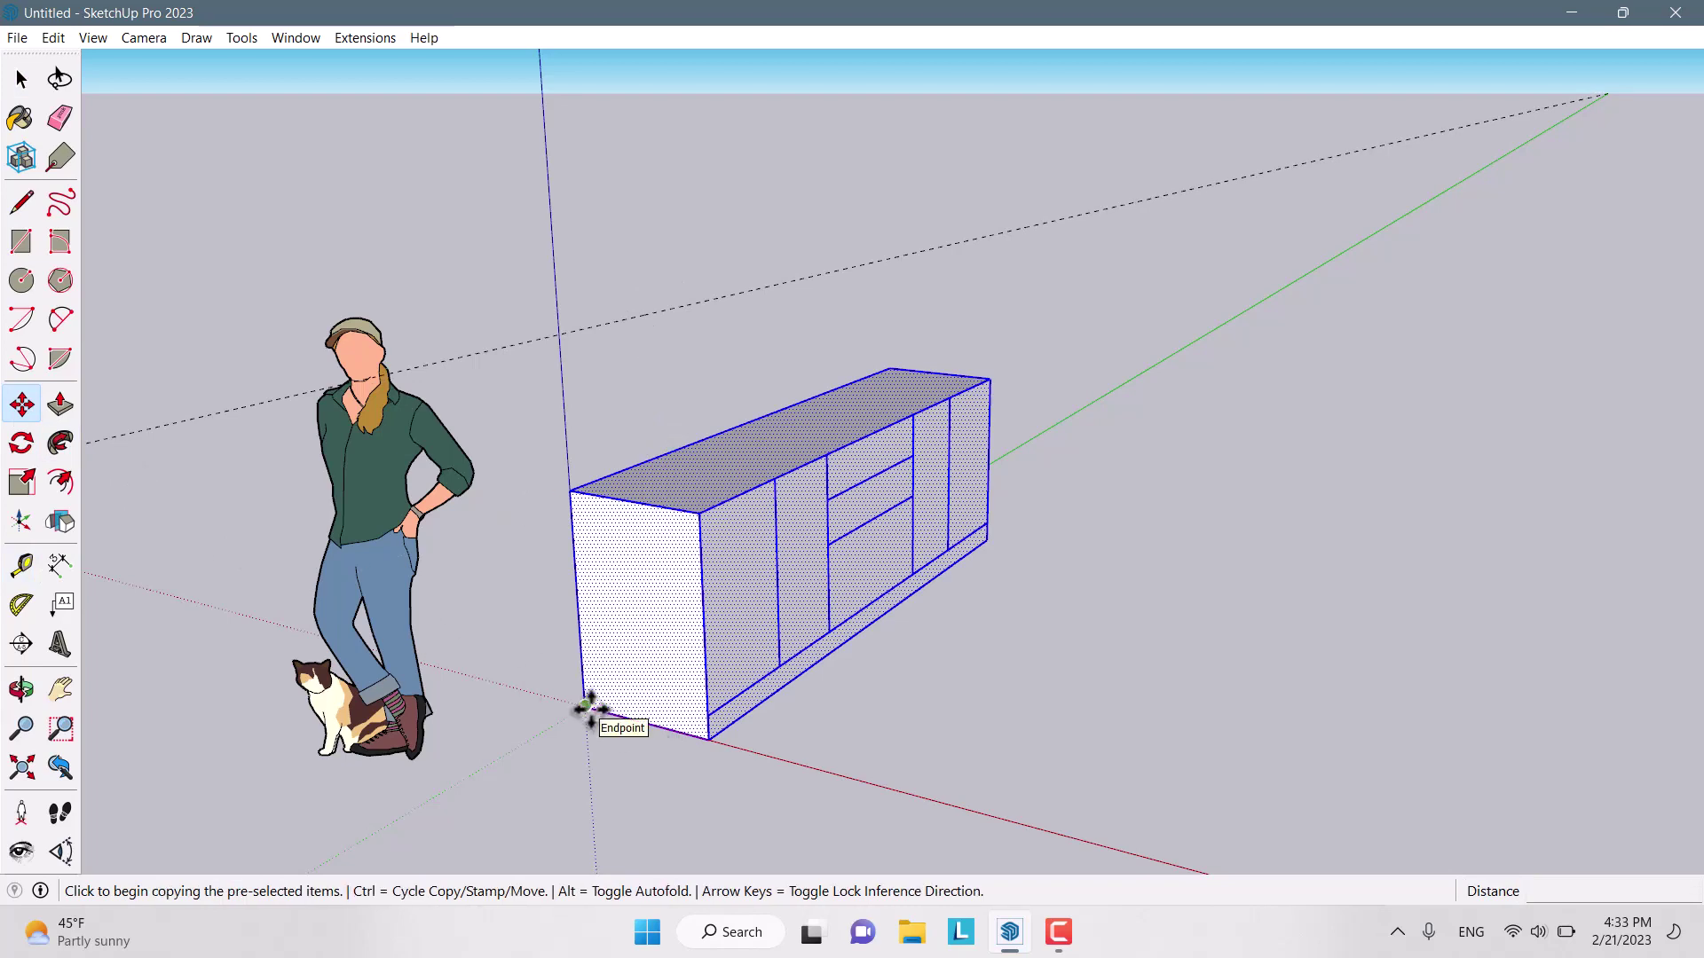
click(585, 707)
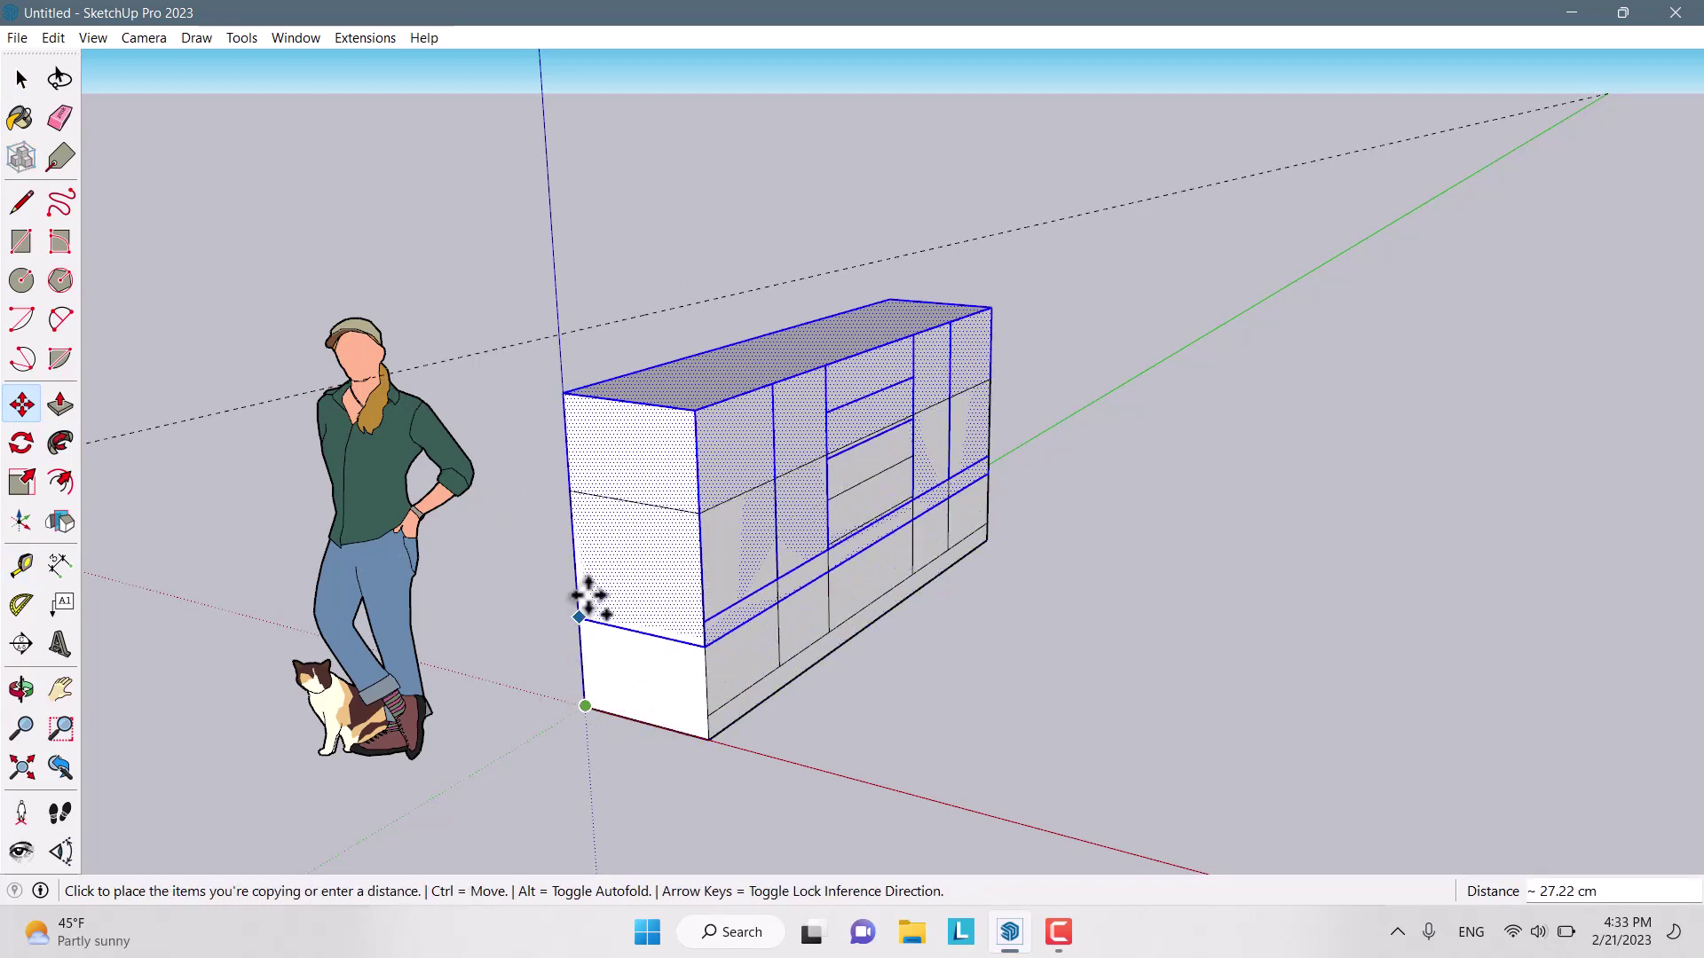
click(559, 343)
key(space)
scroll(1056, 487, down, 2)
click(1016, 497)
mouse_move(1016, 497)
middle_down()
mouse_move(883, 487)
mouse_move(557, 409)
mouse_move(742, 190)
mouse_move(168, 274)
middle_up()
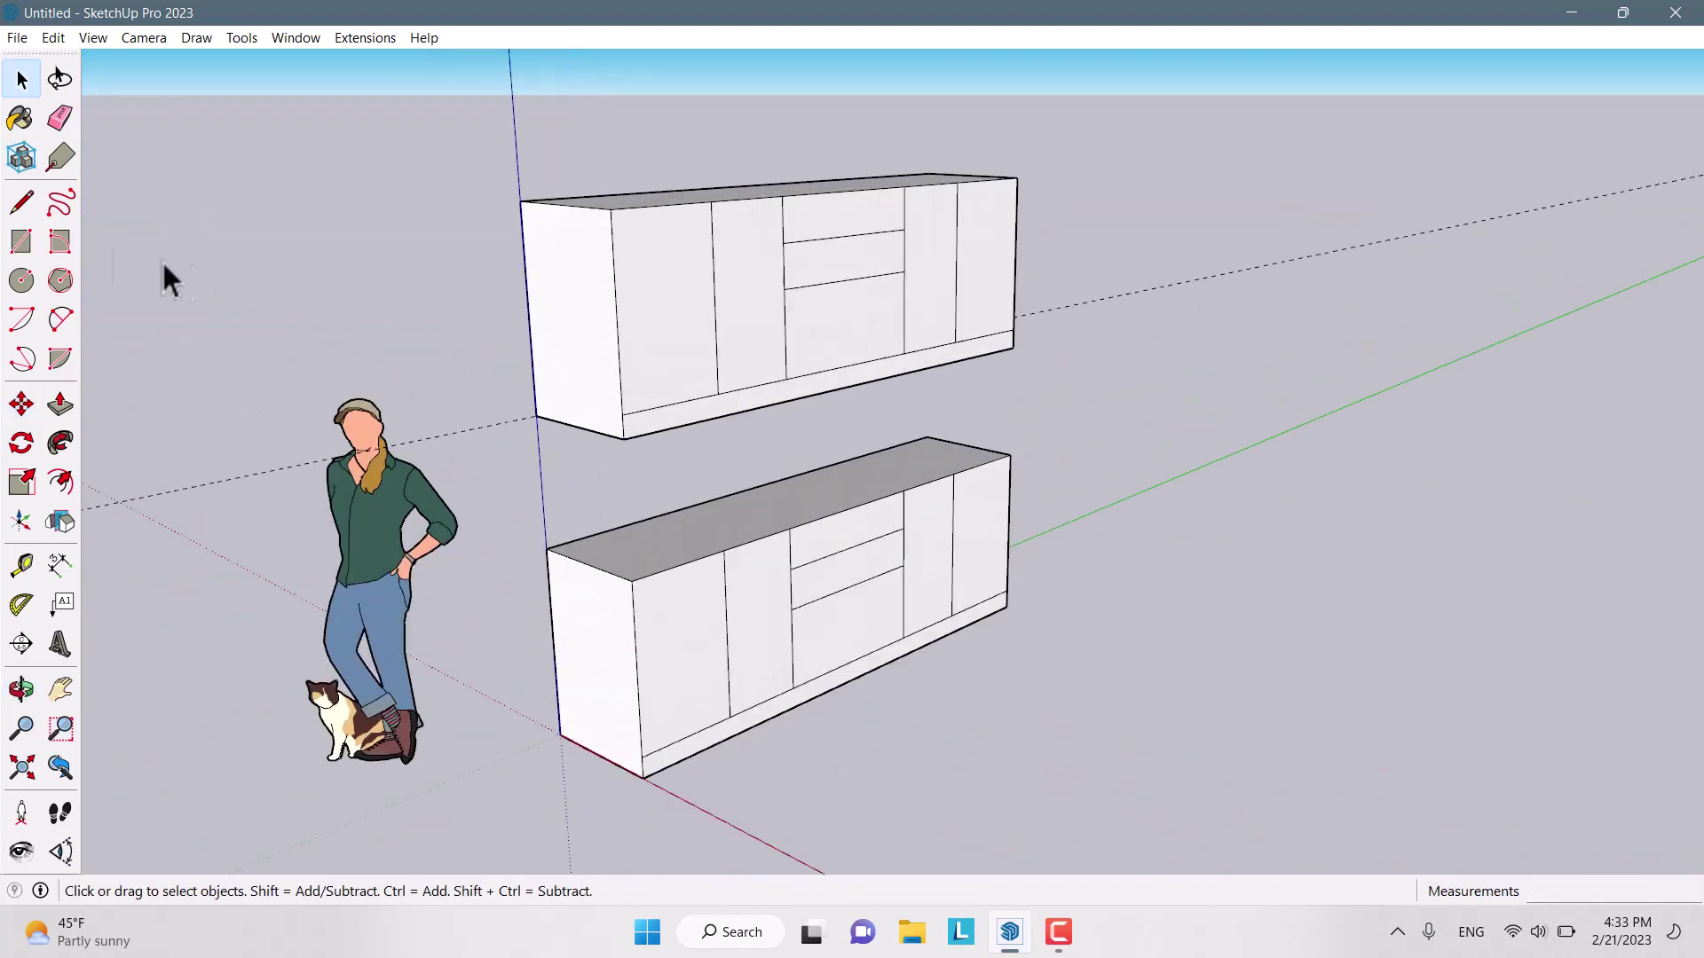
Erase the door, drawer and toe-kick lines from the upper cabinet's front
click(60, 118)
mouse_move(689, 384)
mouse_down()
mouse_move(705, 404)
mouse_move(793, 382)
mouse_move(784, 252)
mouse_move(820, 284)
mouse_move(896, 235)
mouse_move(899, 333)
mouse_move(981, 331)
mouse_move(867, 338)
mouse_up()
scroll(867, 338, down, 1)
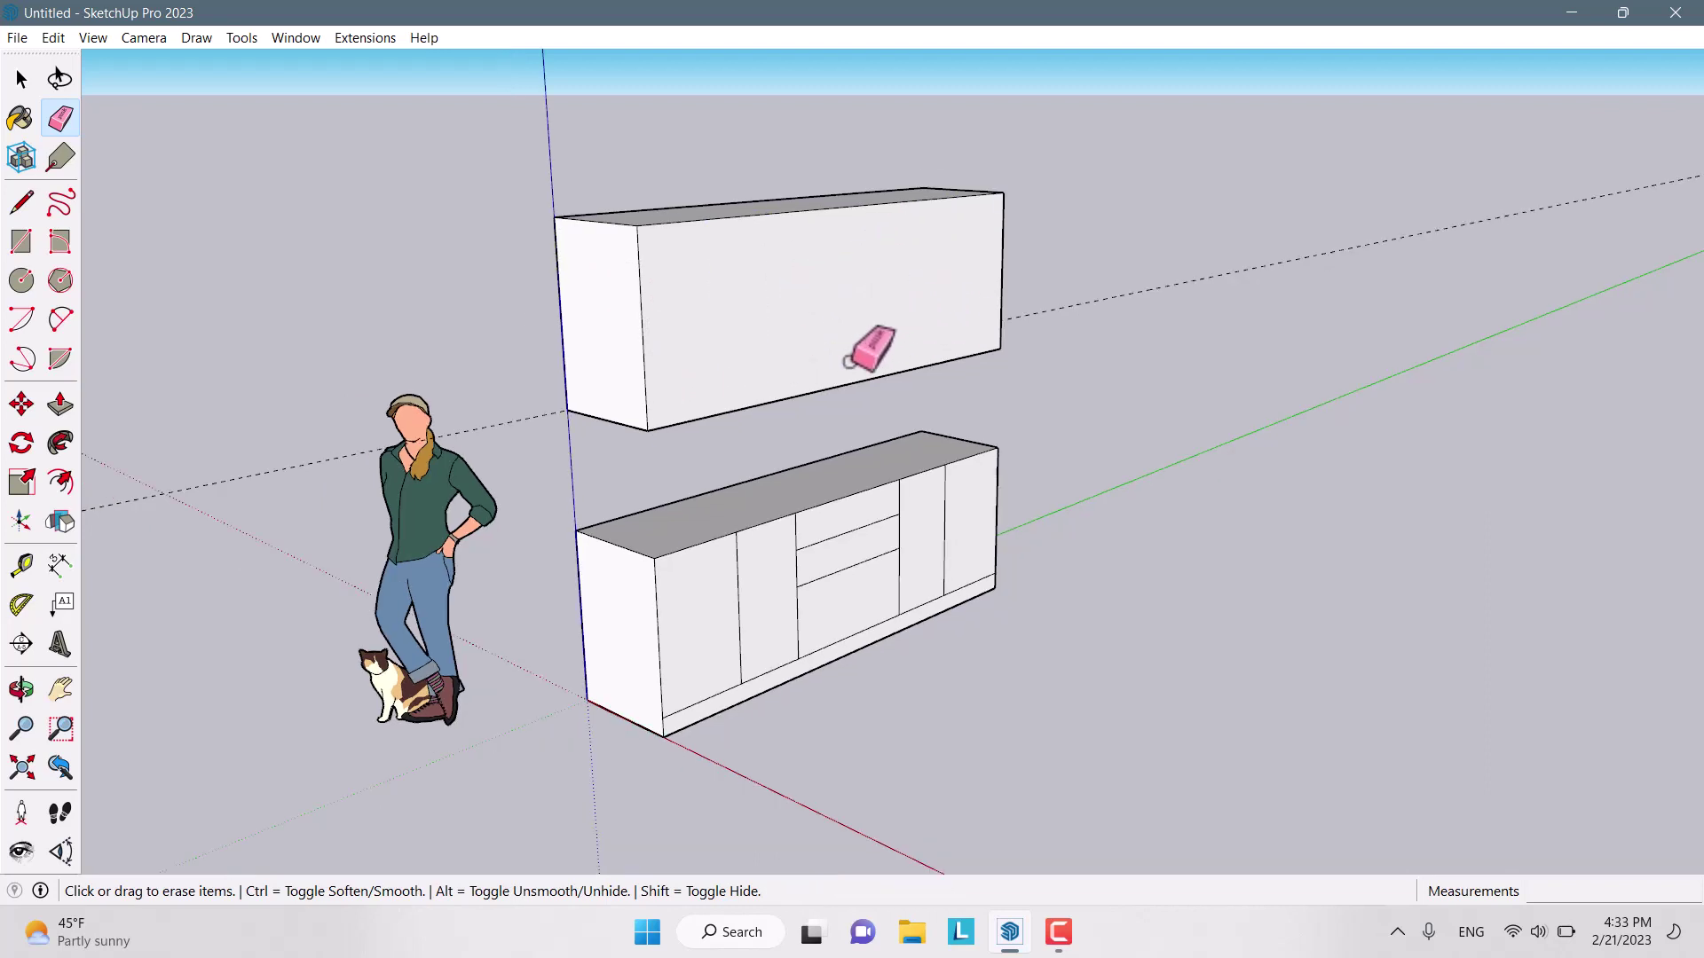
key(space)
middle_drag(776, 417, 662, 245)
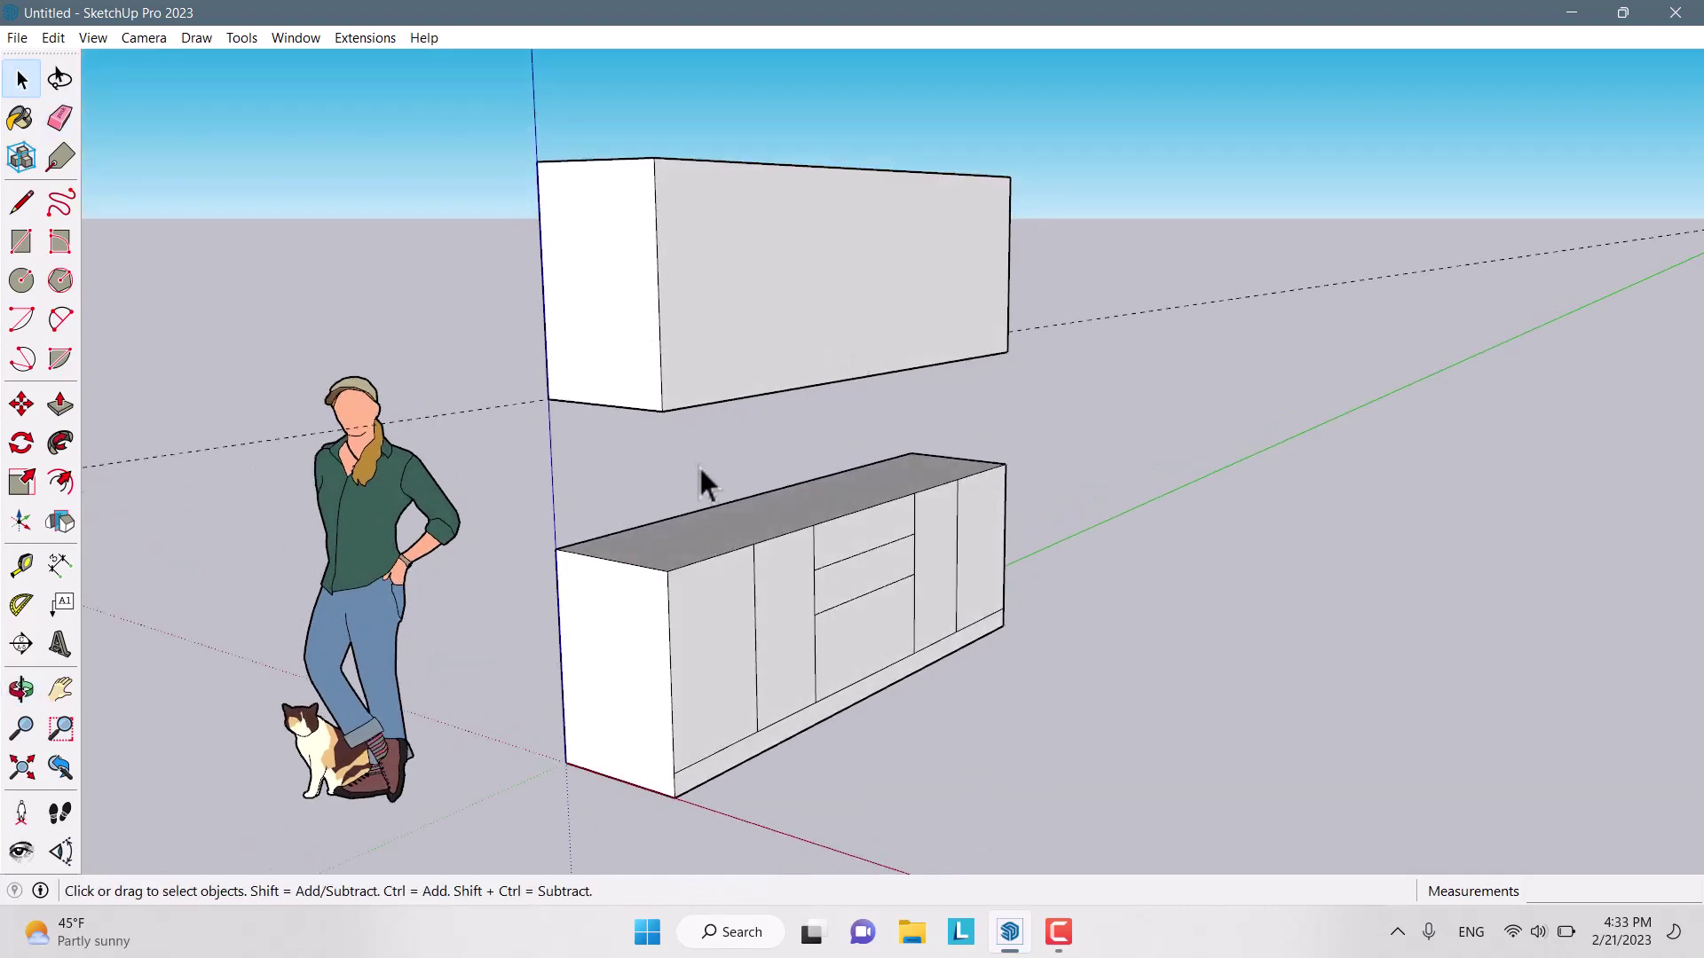
scroll(612, 542, up, 1)
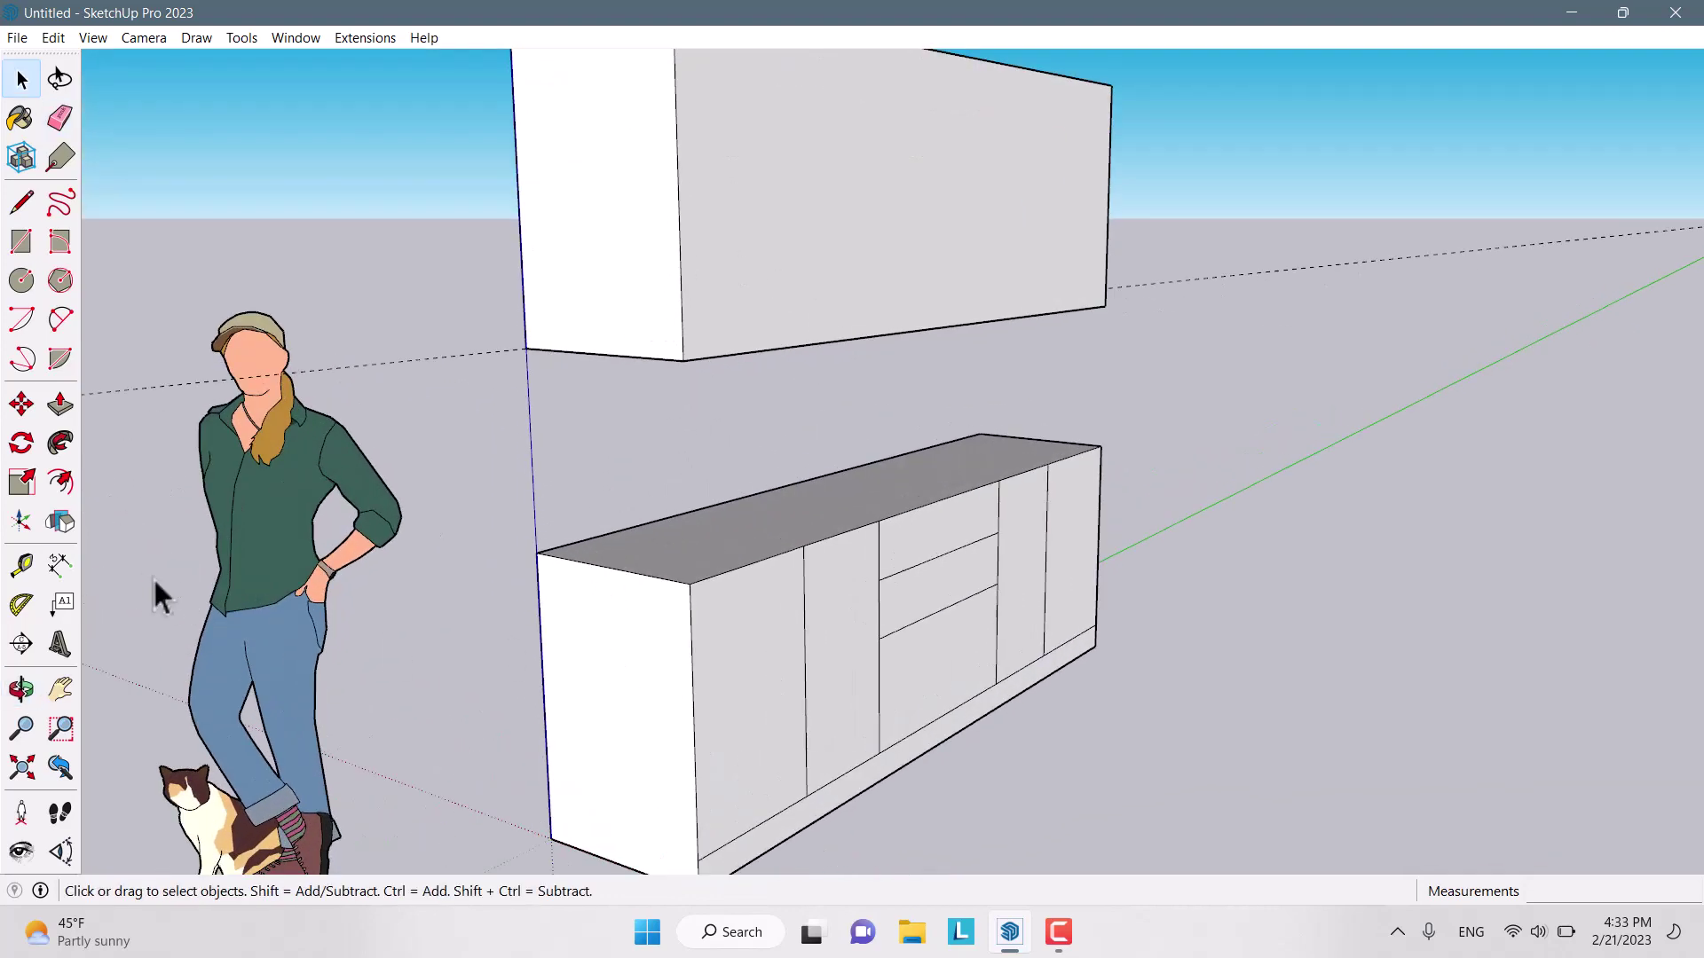
Push the upper cabinet's front face back so the unit is 30 cm deep
click(59, 406)
click(826, 239)
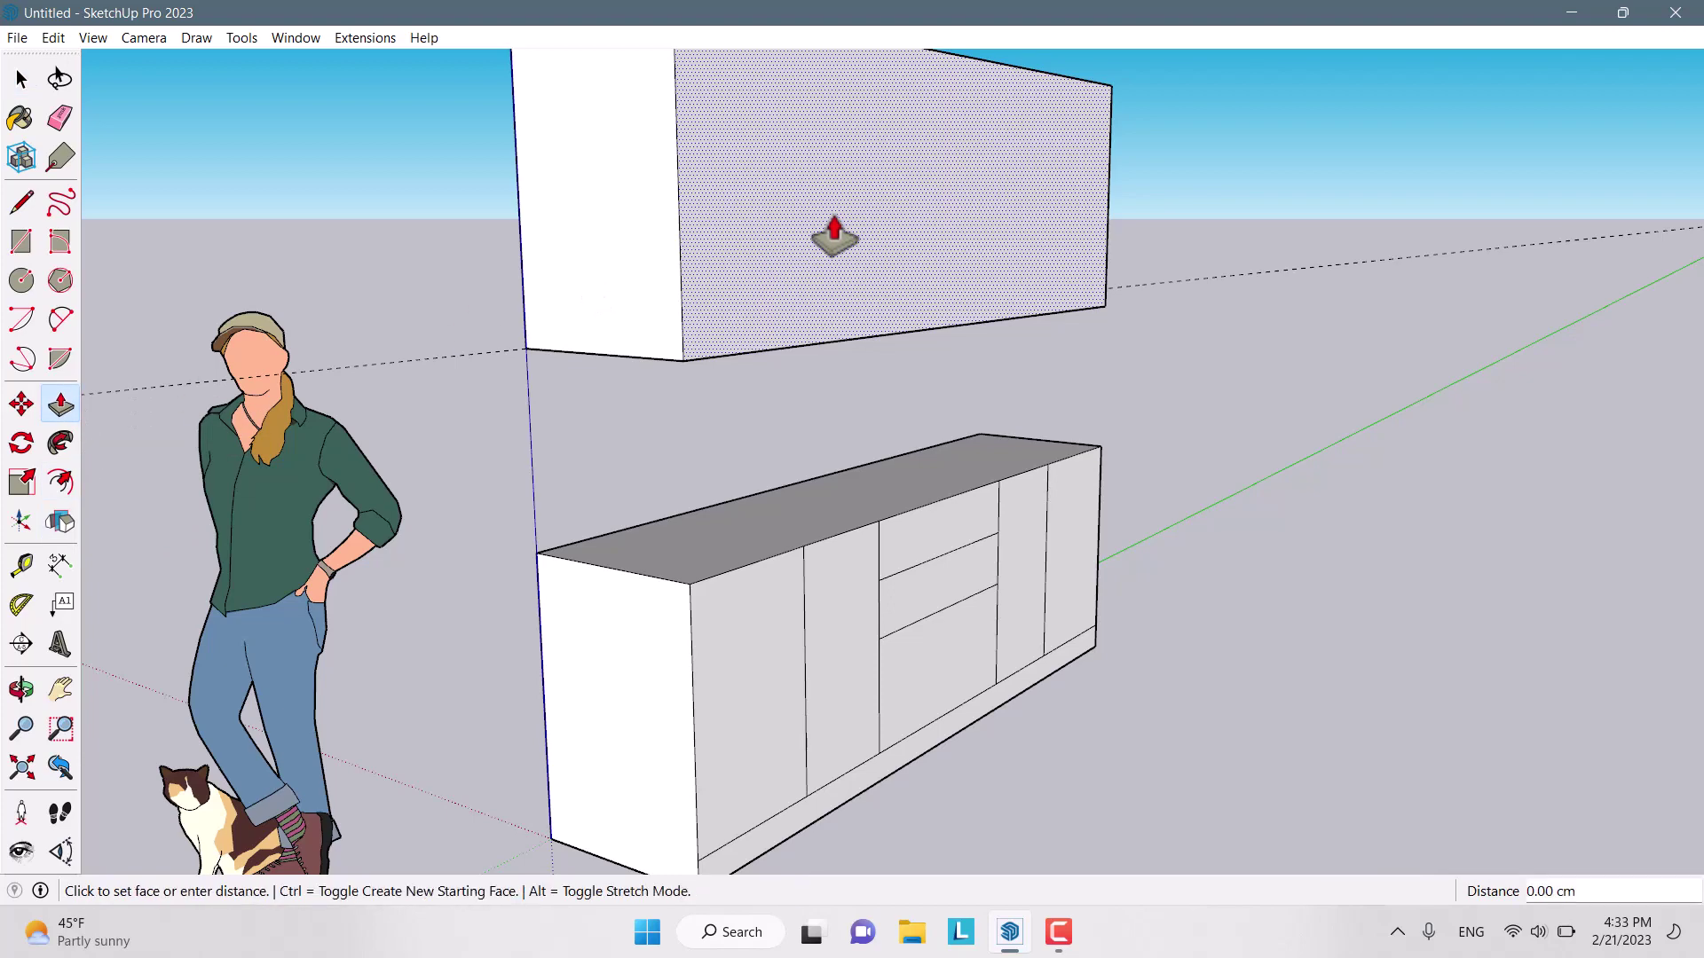
click(638, 317)
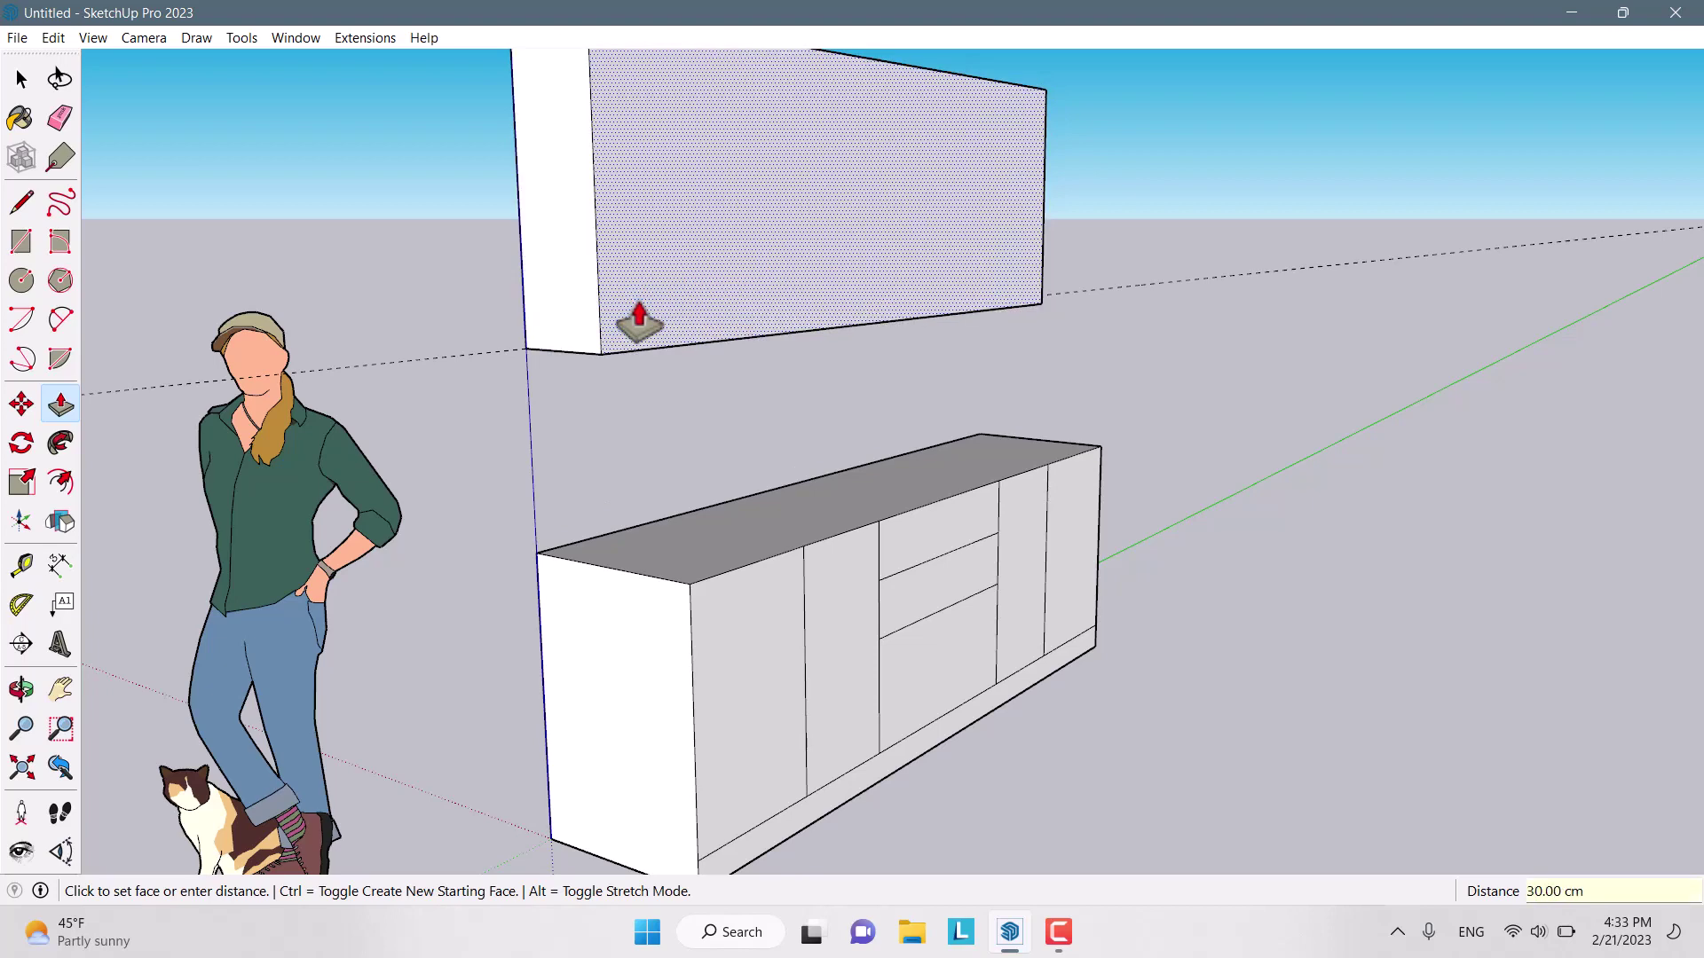
middle_drag(639, 328, 589, 494)
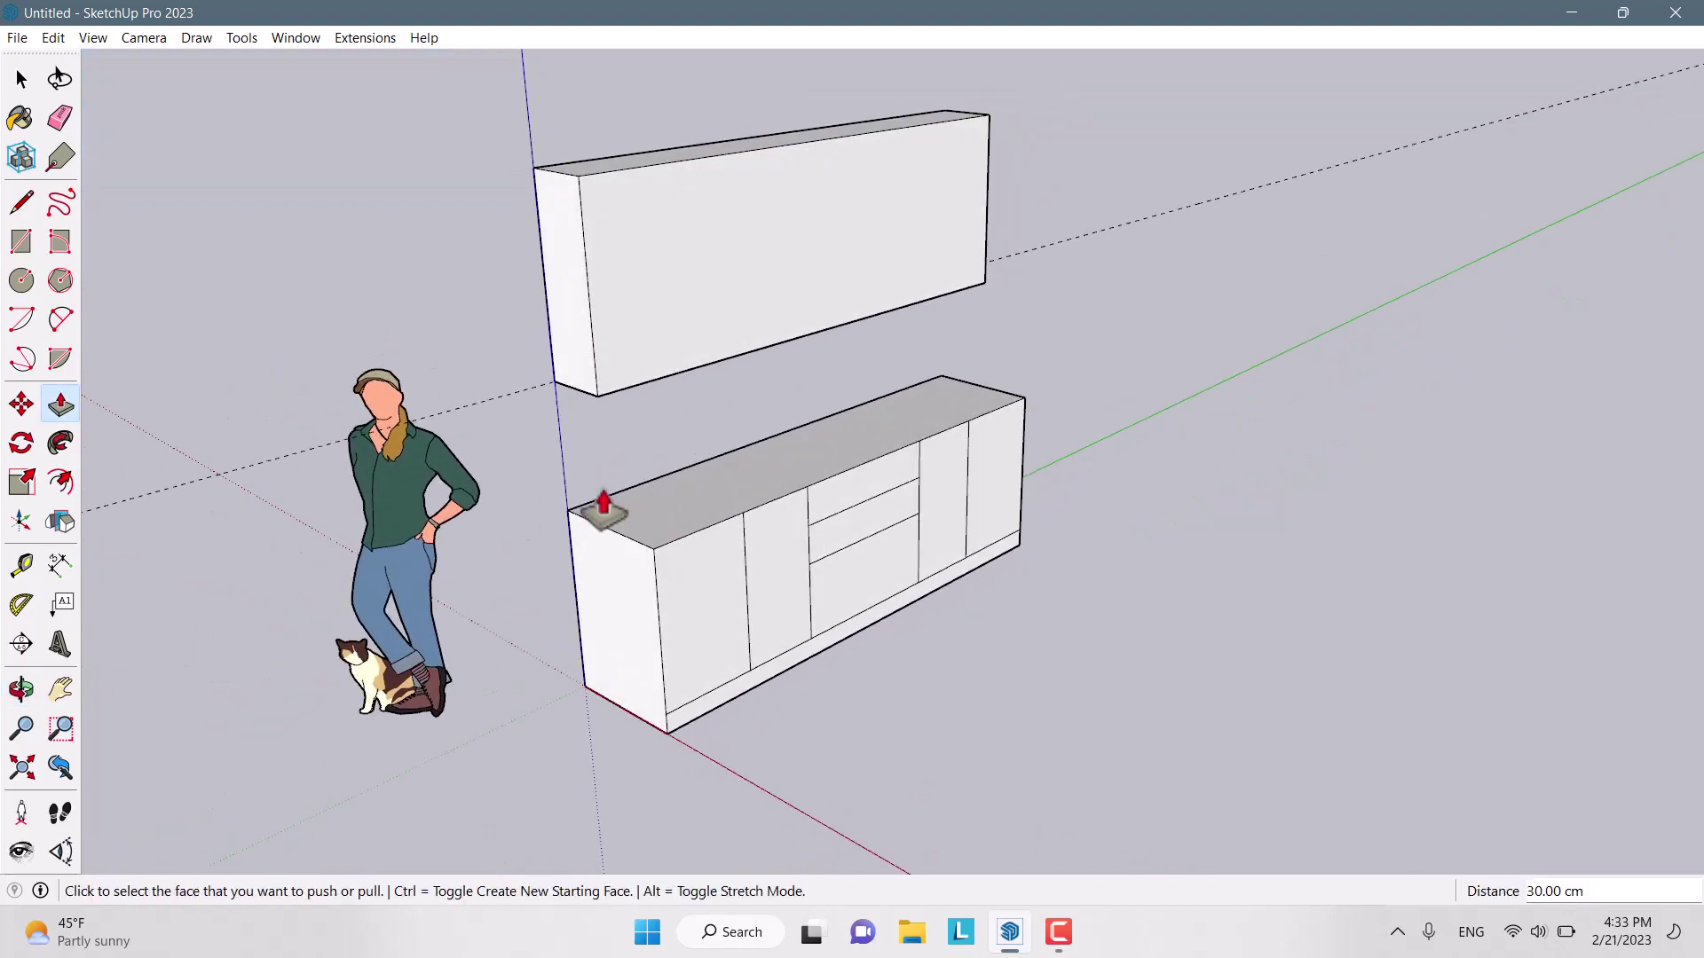
key(space)
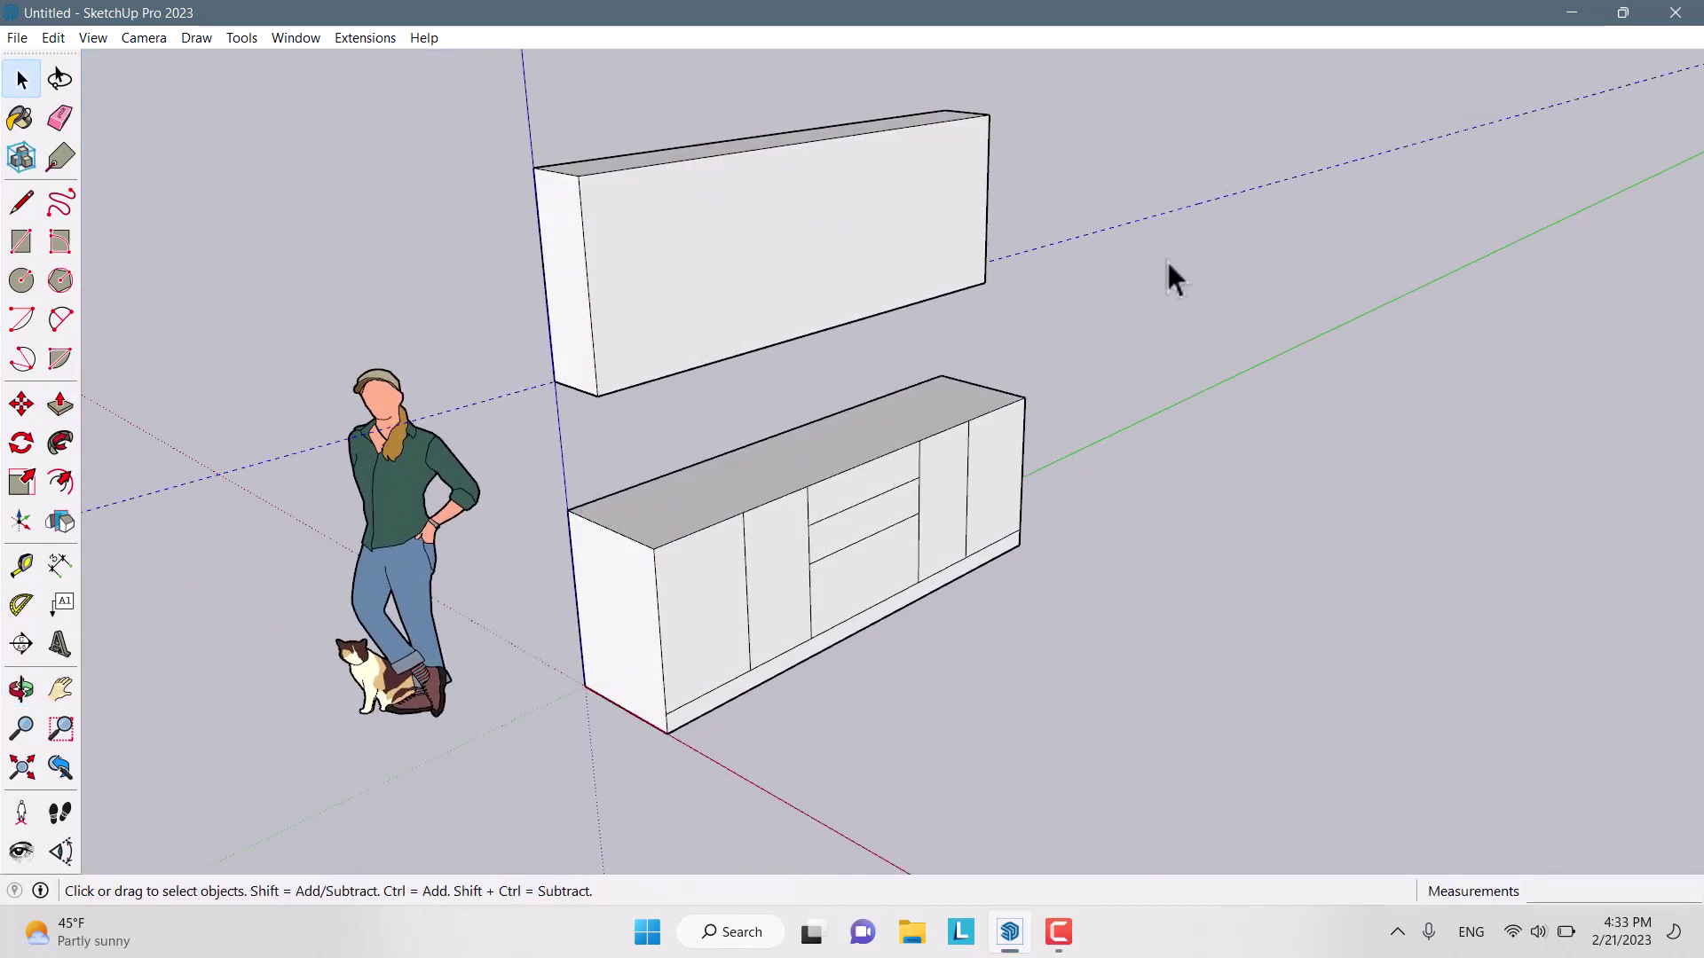
Copy the wall cabinet's left end edge 50 cm inward
middle_drag(585, 231, 439, 191)
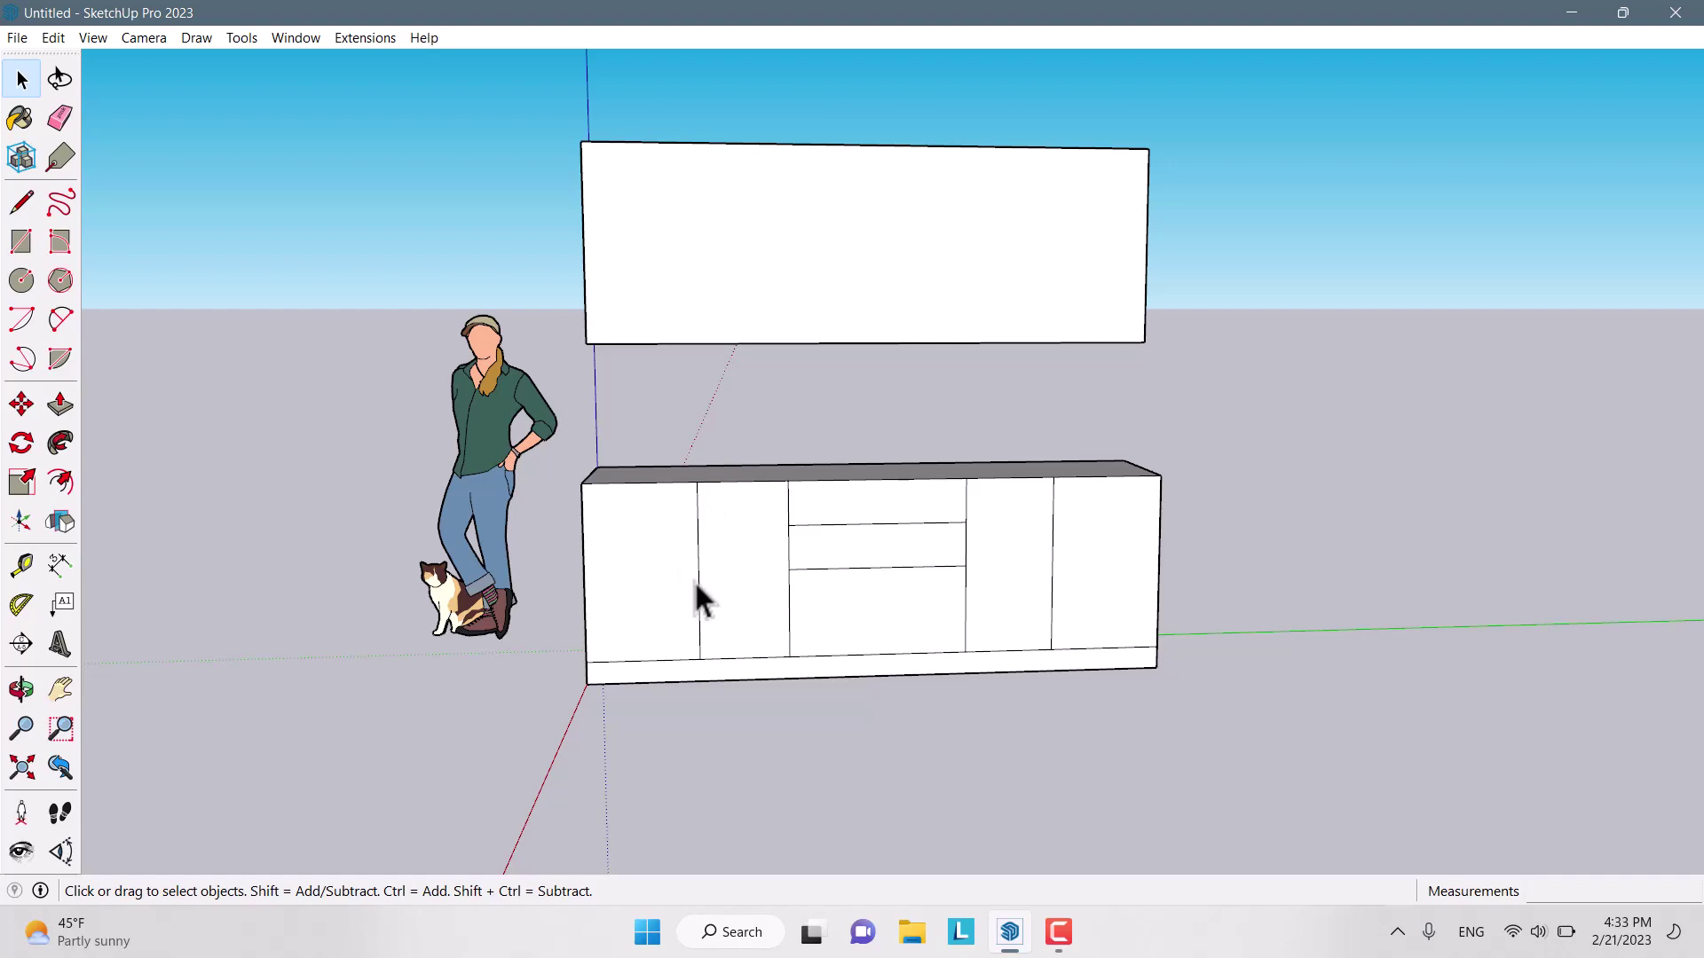
middle_drag(696, 577, 620, 364)
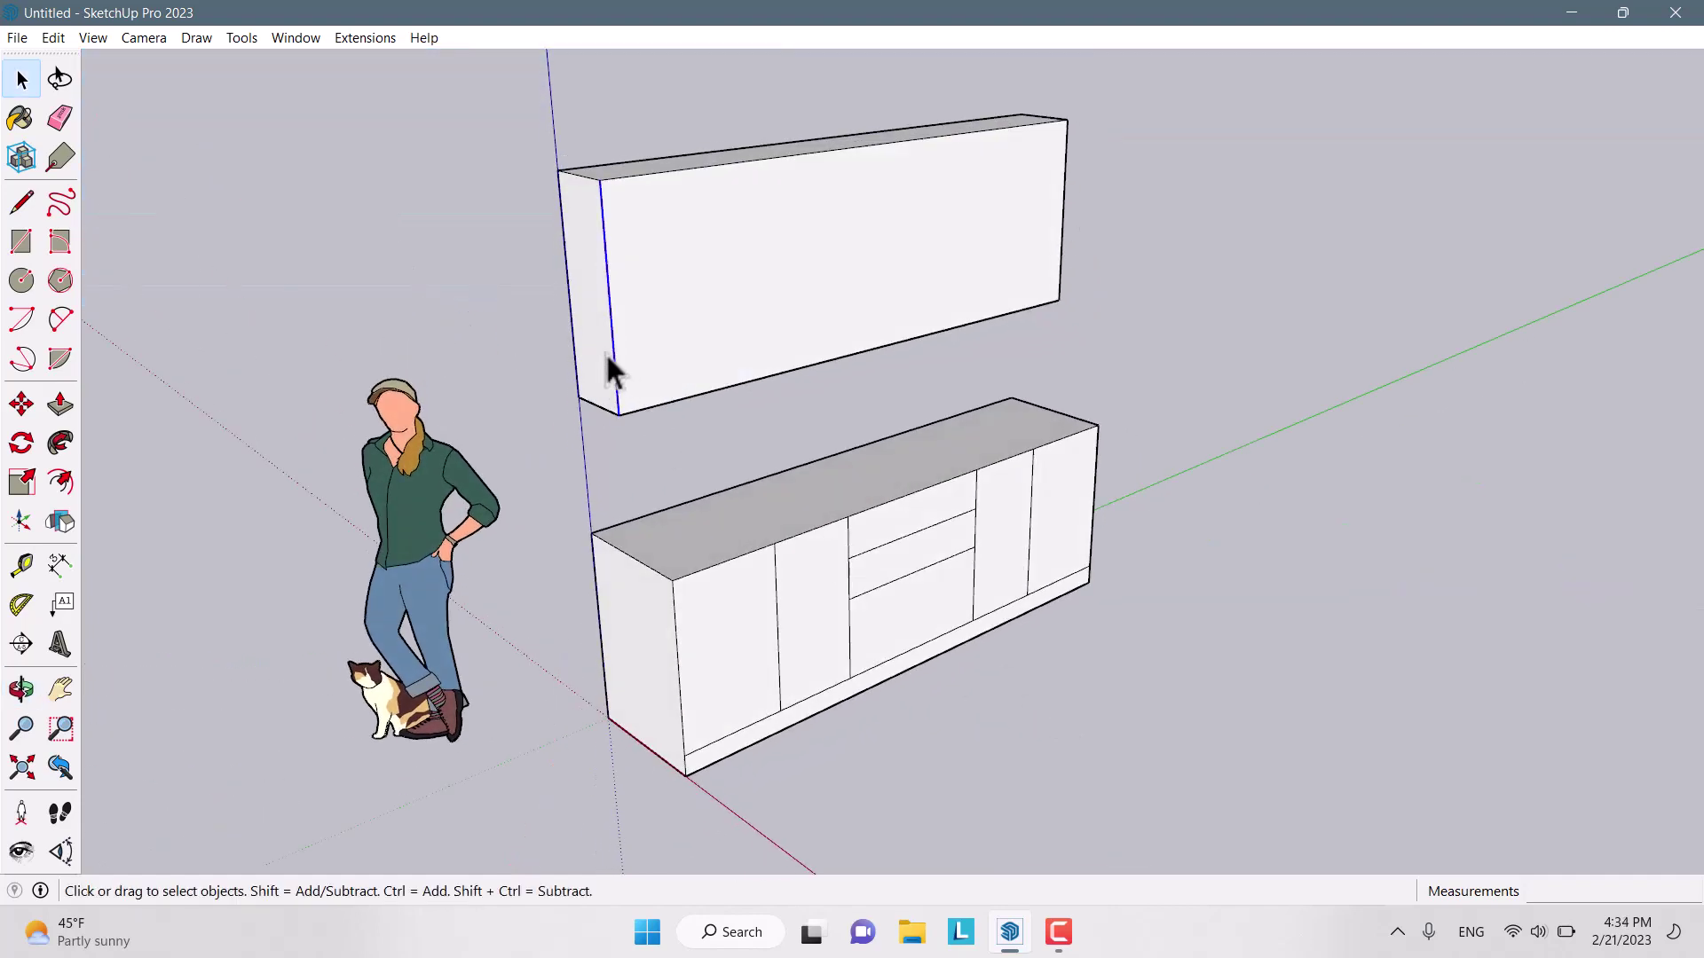
key(m)
key(ctrl)
click(619, 415)
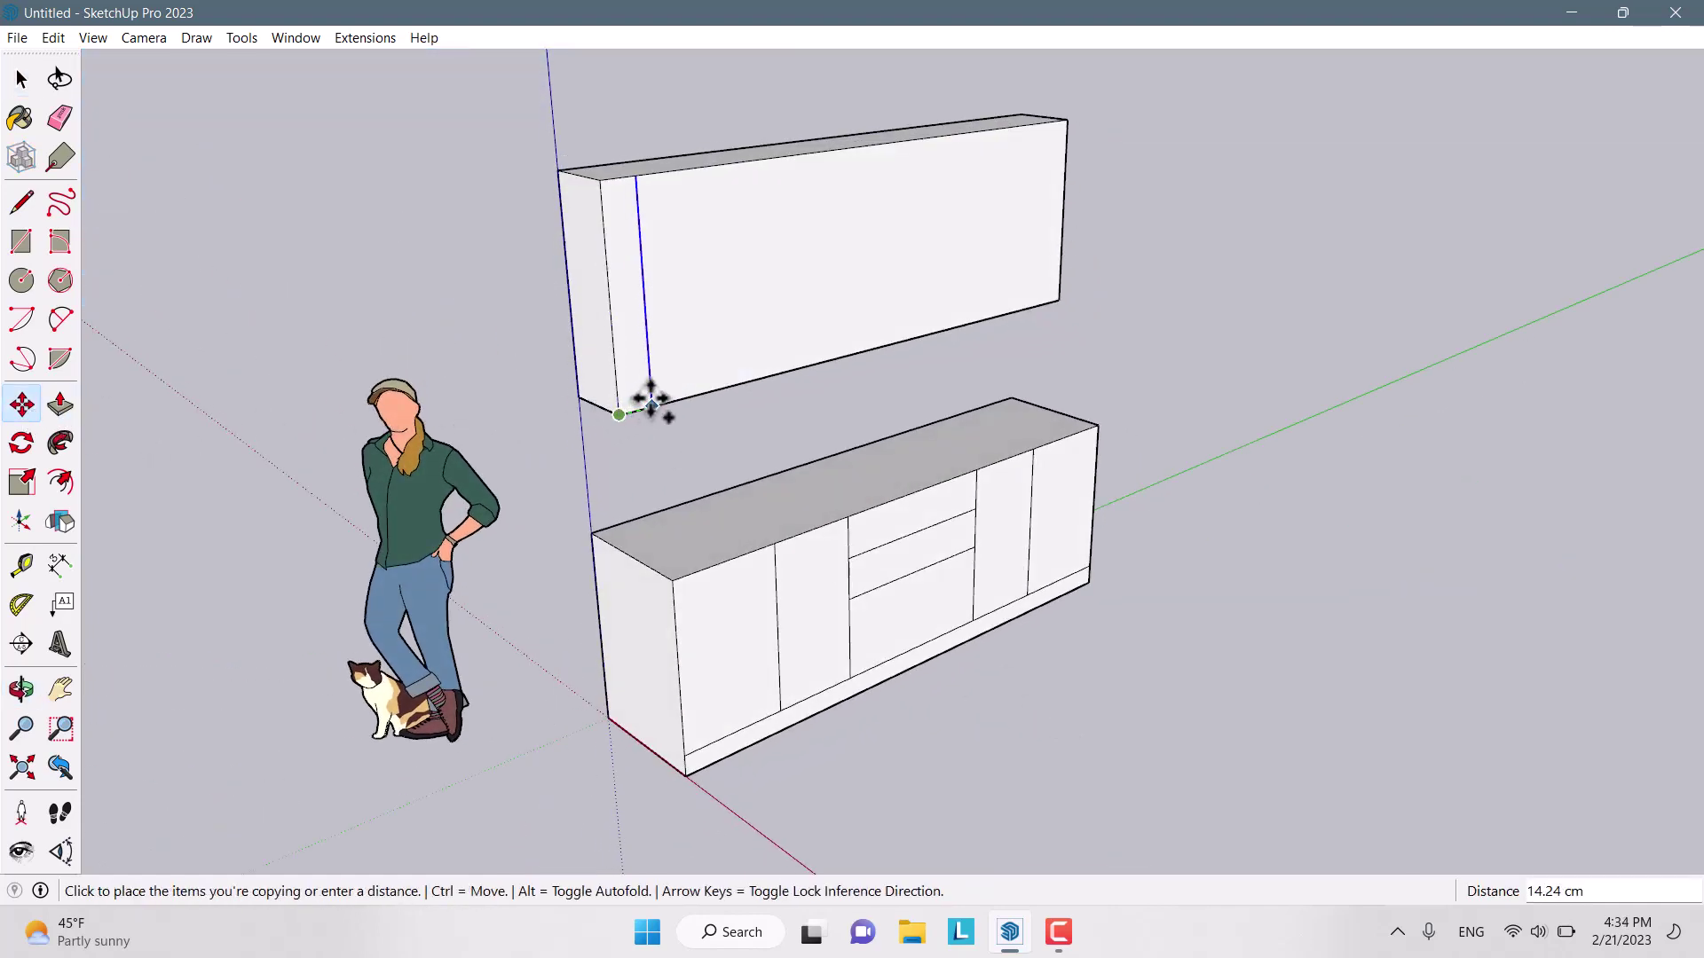
text(50)
key(Return)
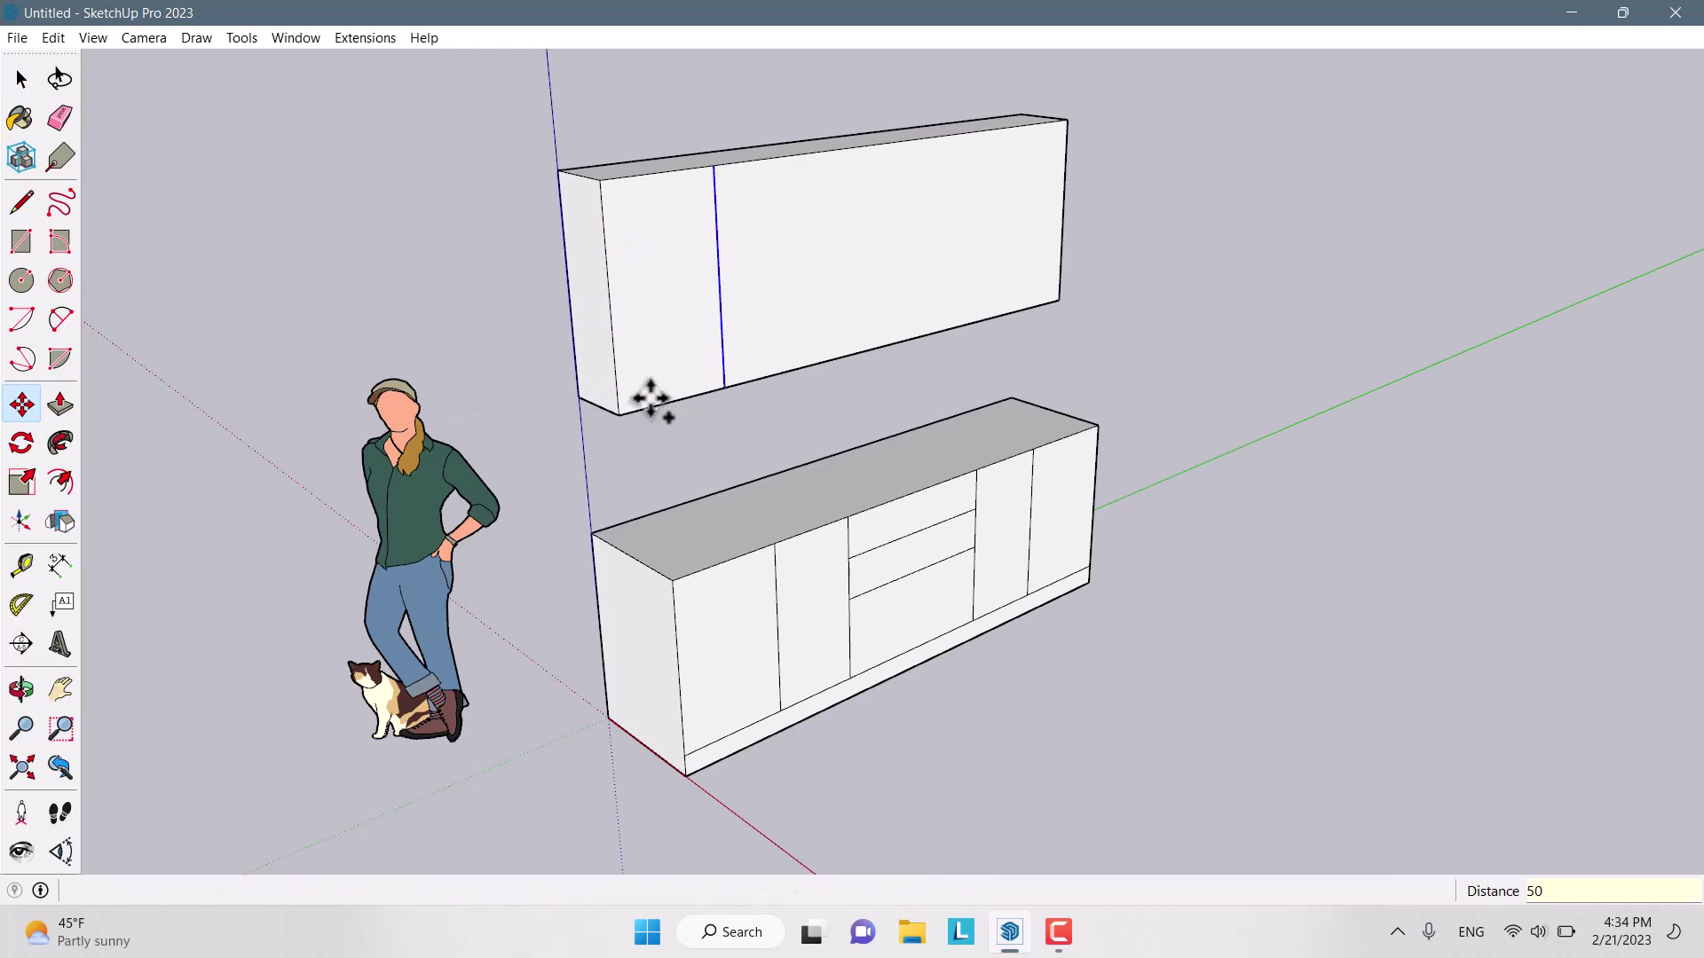
click(724, 388)
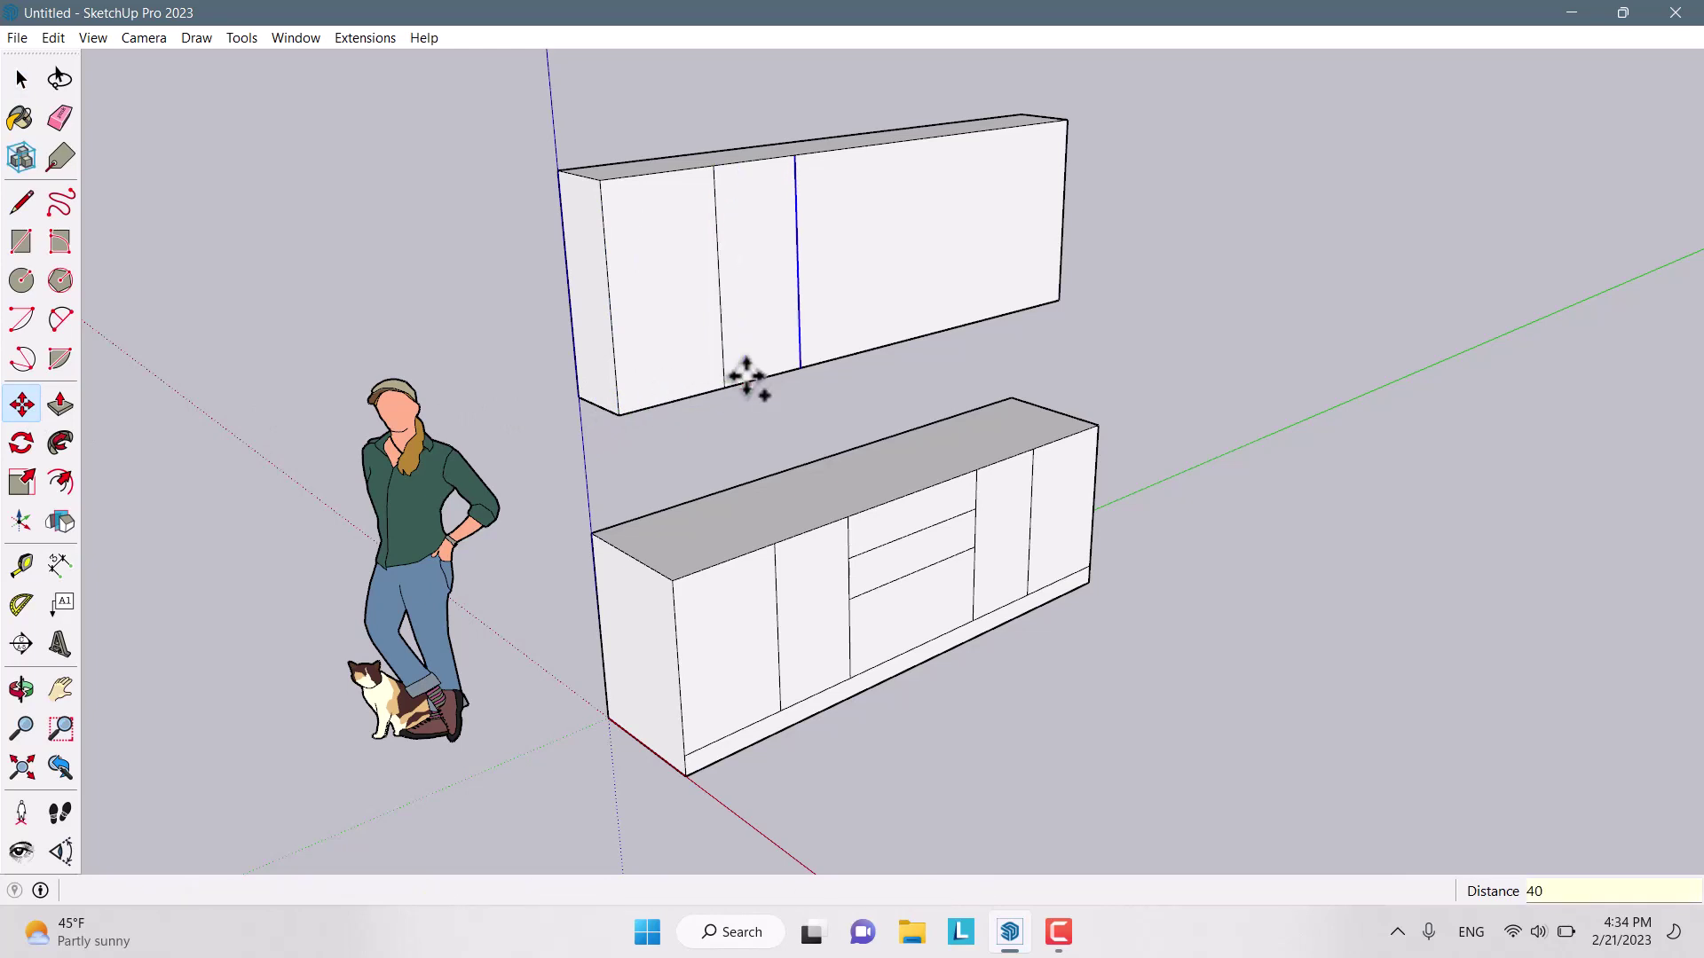
key(space)
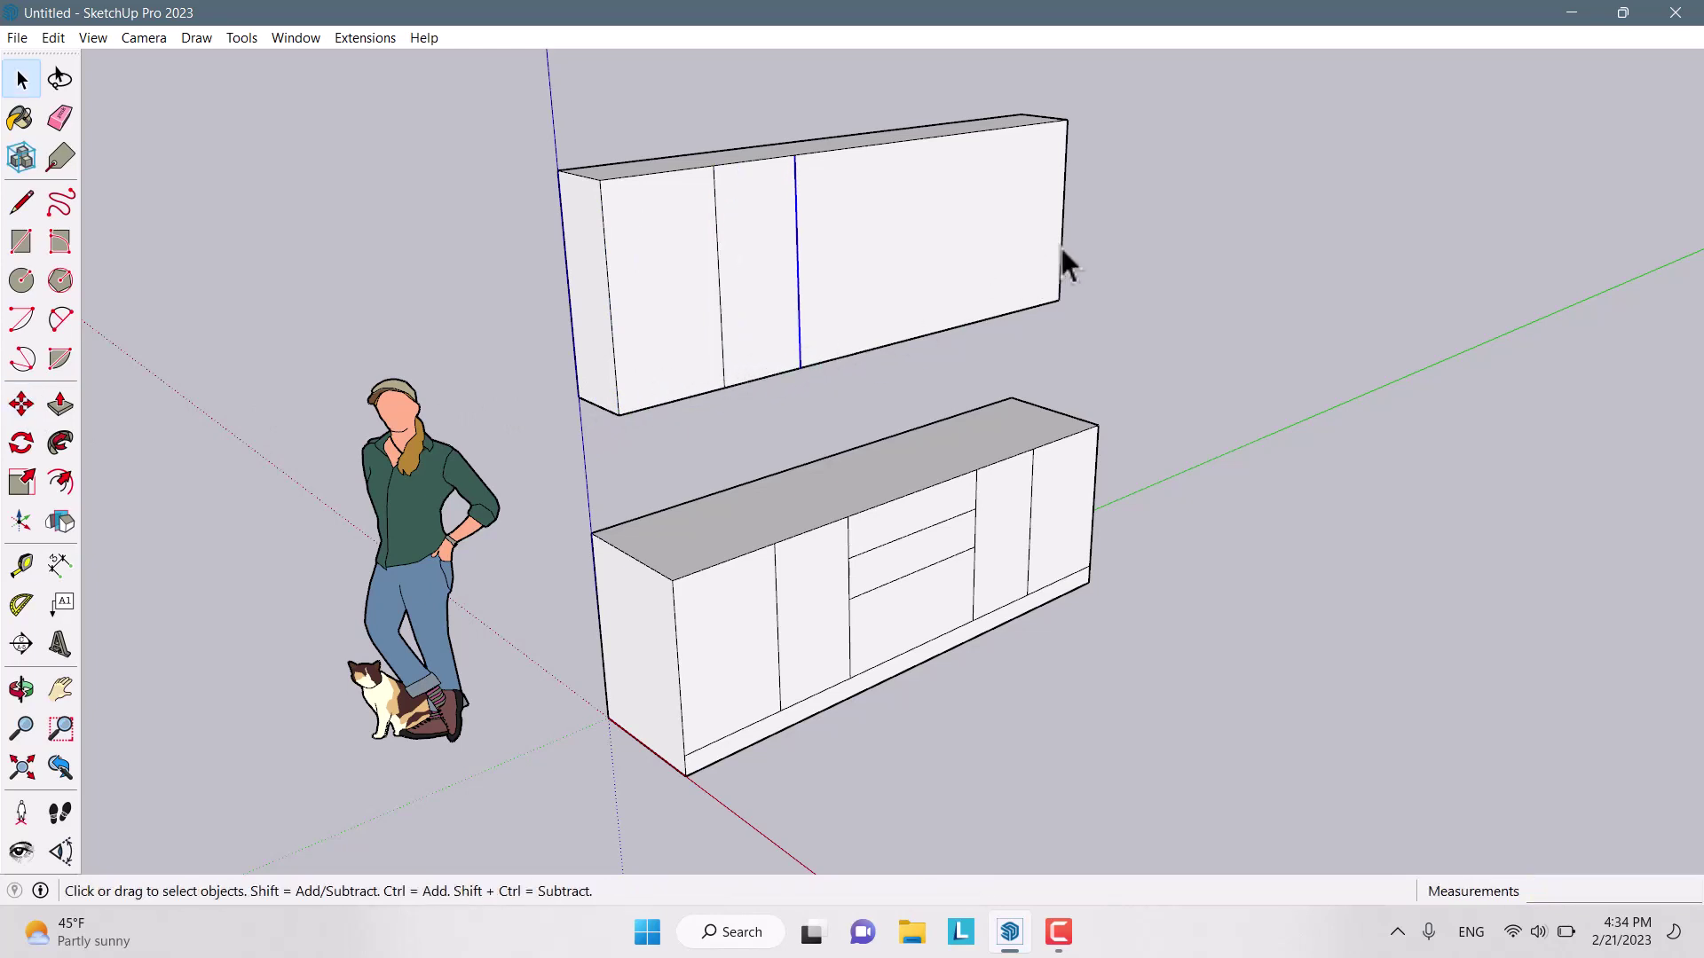
Select the two left wall-cabinet door panels for copying, then cancel the copy
click(764, 266)
ctrl+click(669, 289)
key(m)
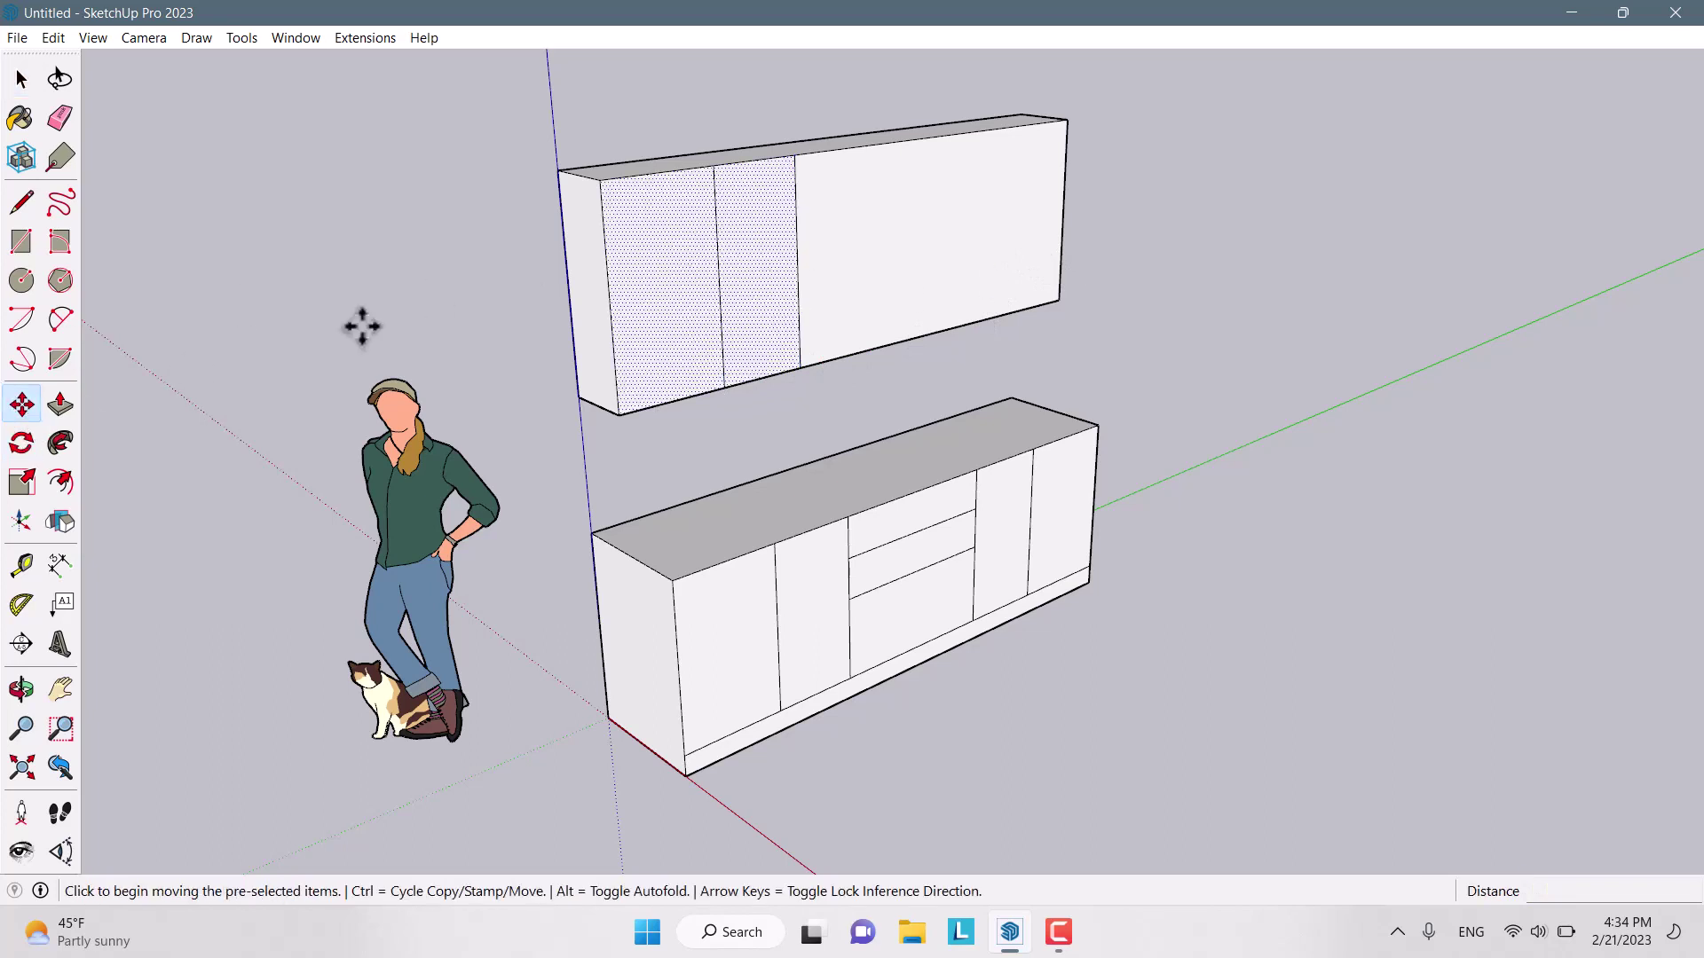
key(ctrl)
click(794, 156)
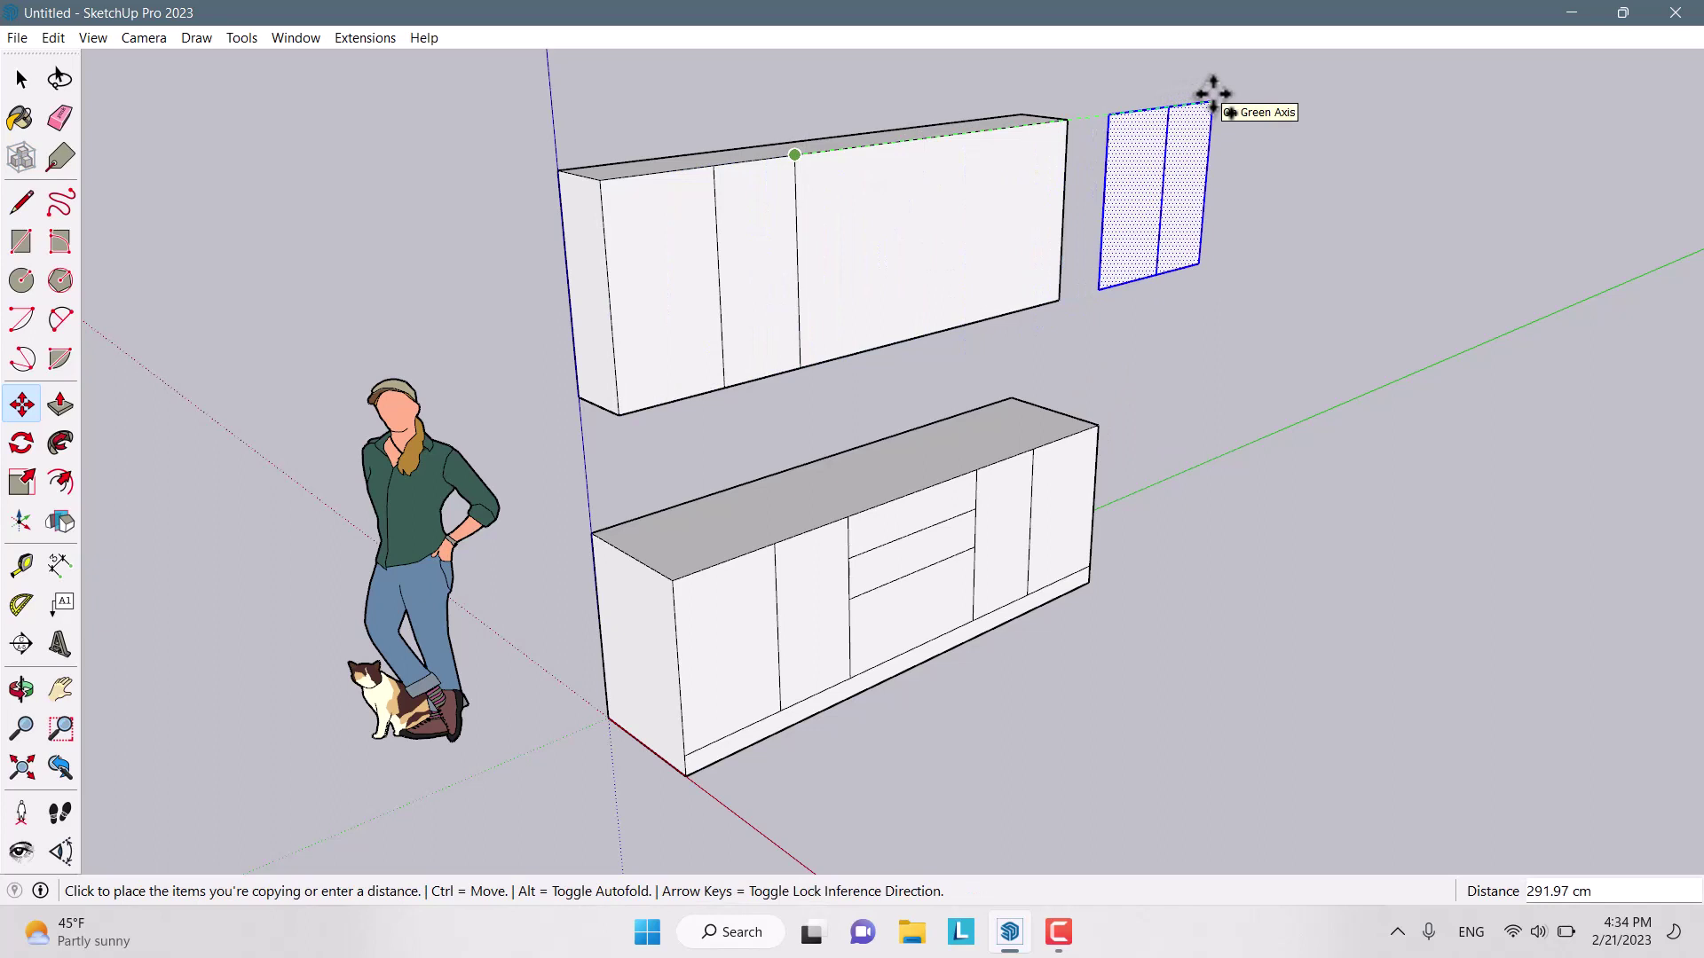
key(space)
Copy the right end edge 50 cm left, then another copy 40 cm further left
click(1065, 169)
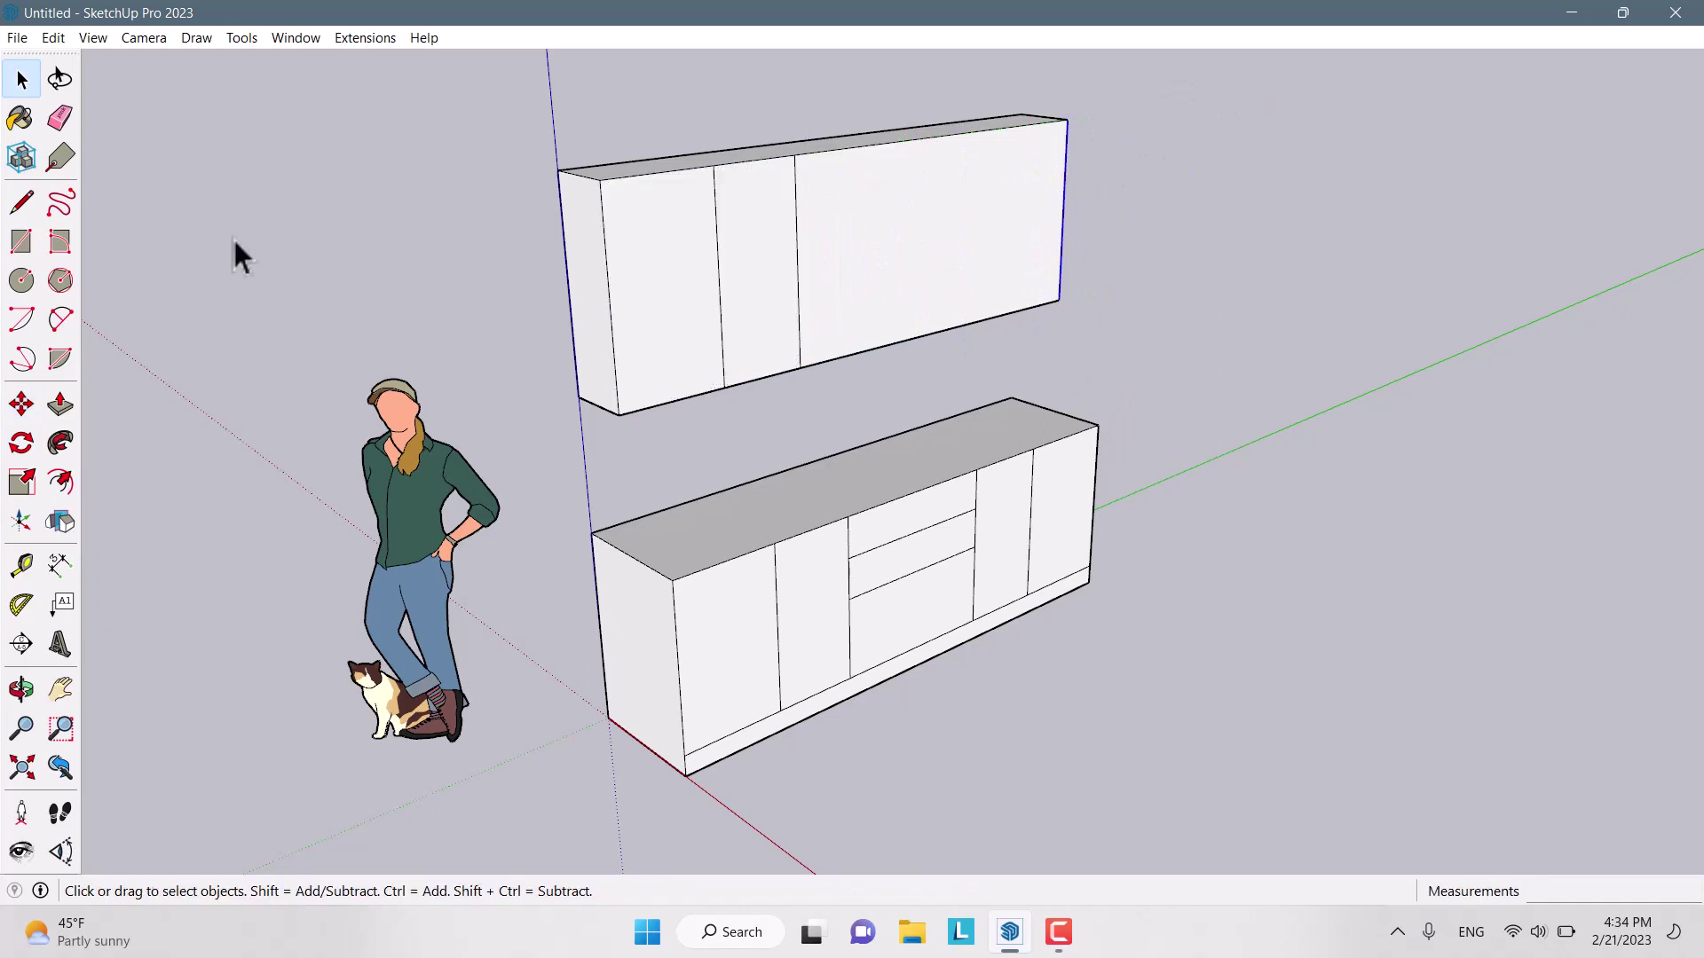
click(22, 406)
click(1067, 121)
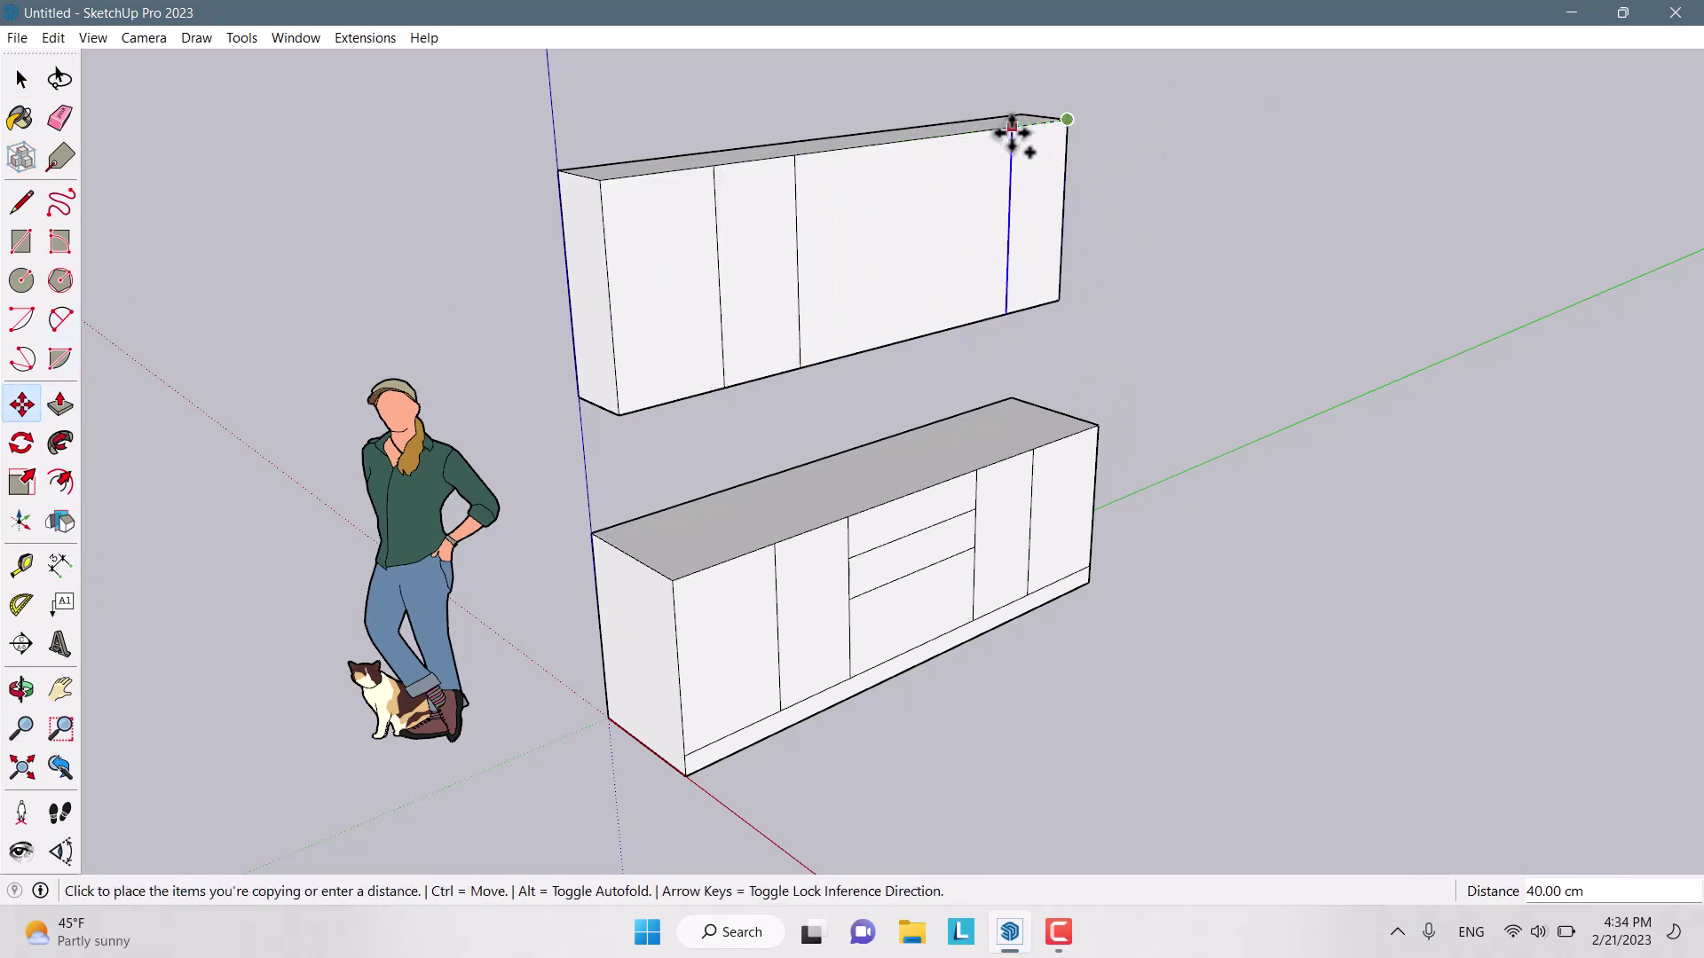
key(Return)
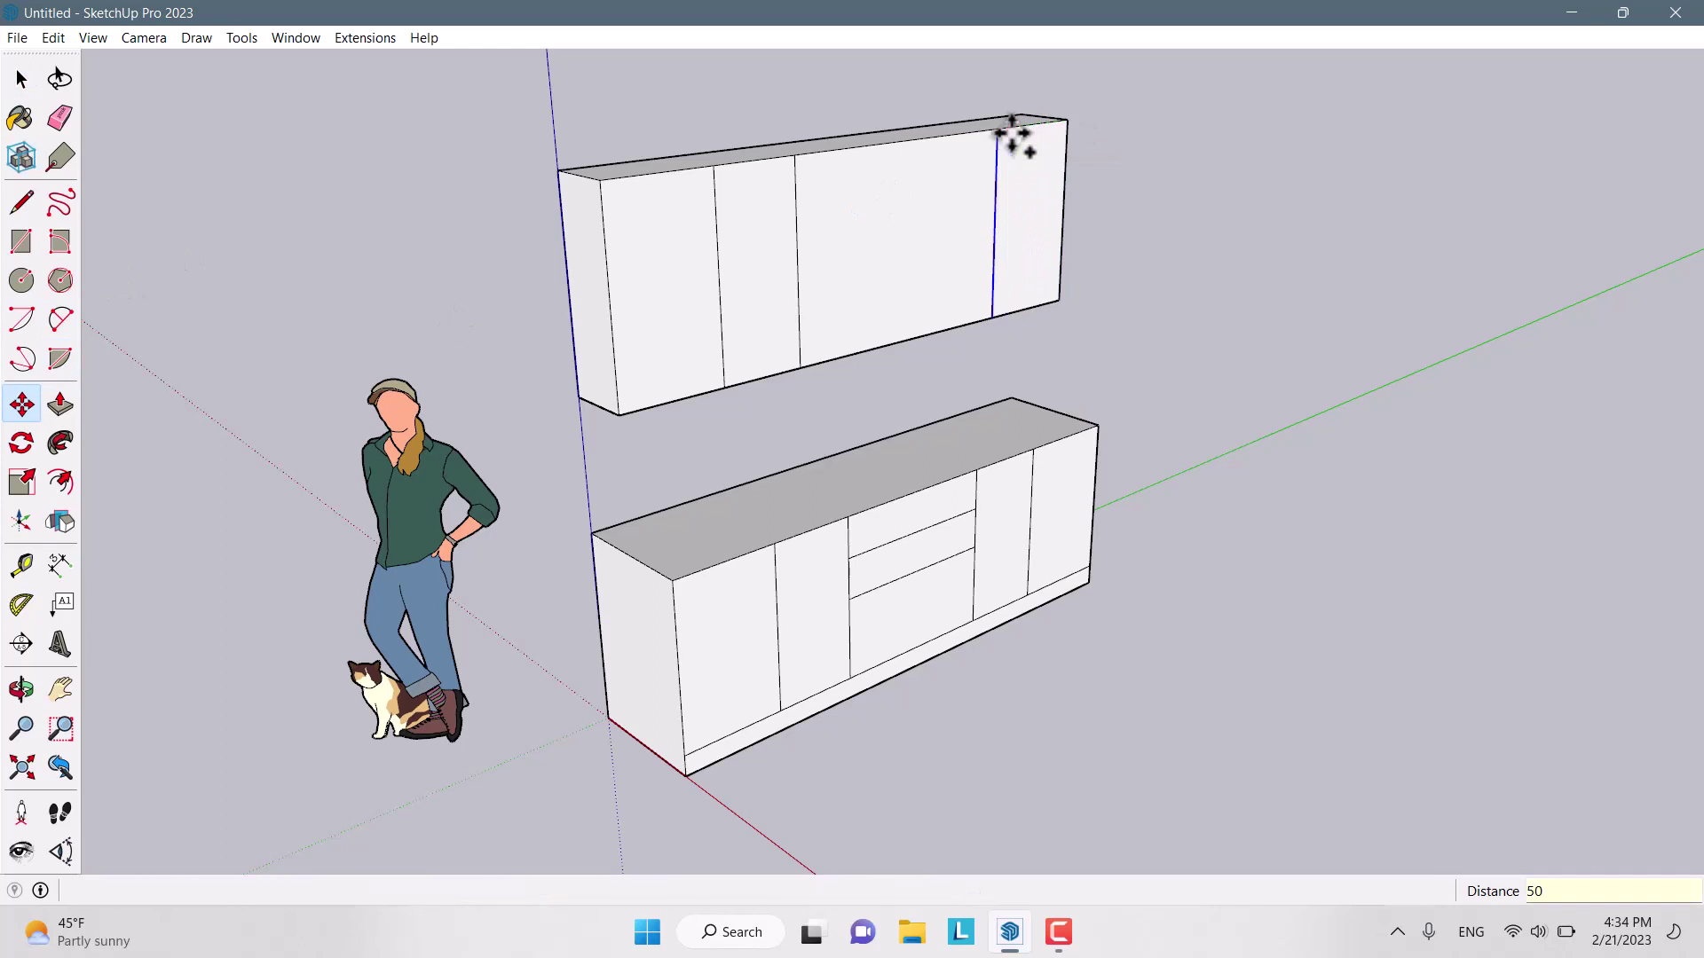
click(996, 128)
text(40)
key(Return)
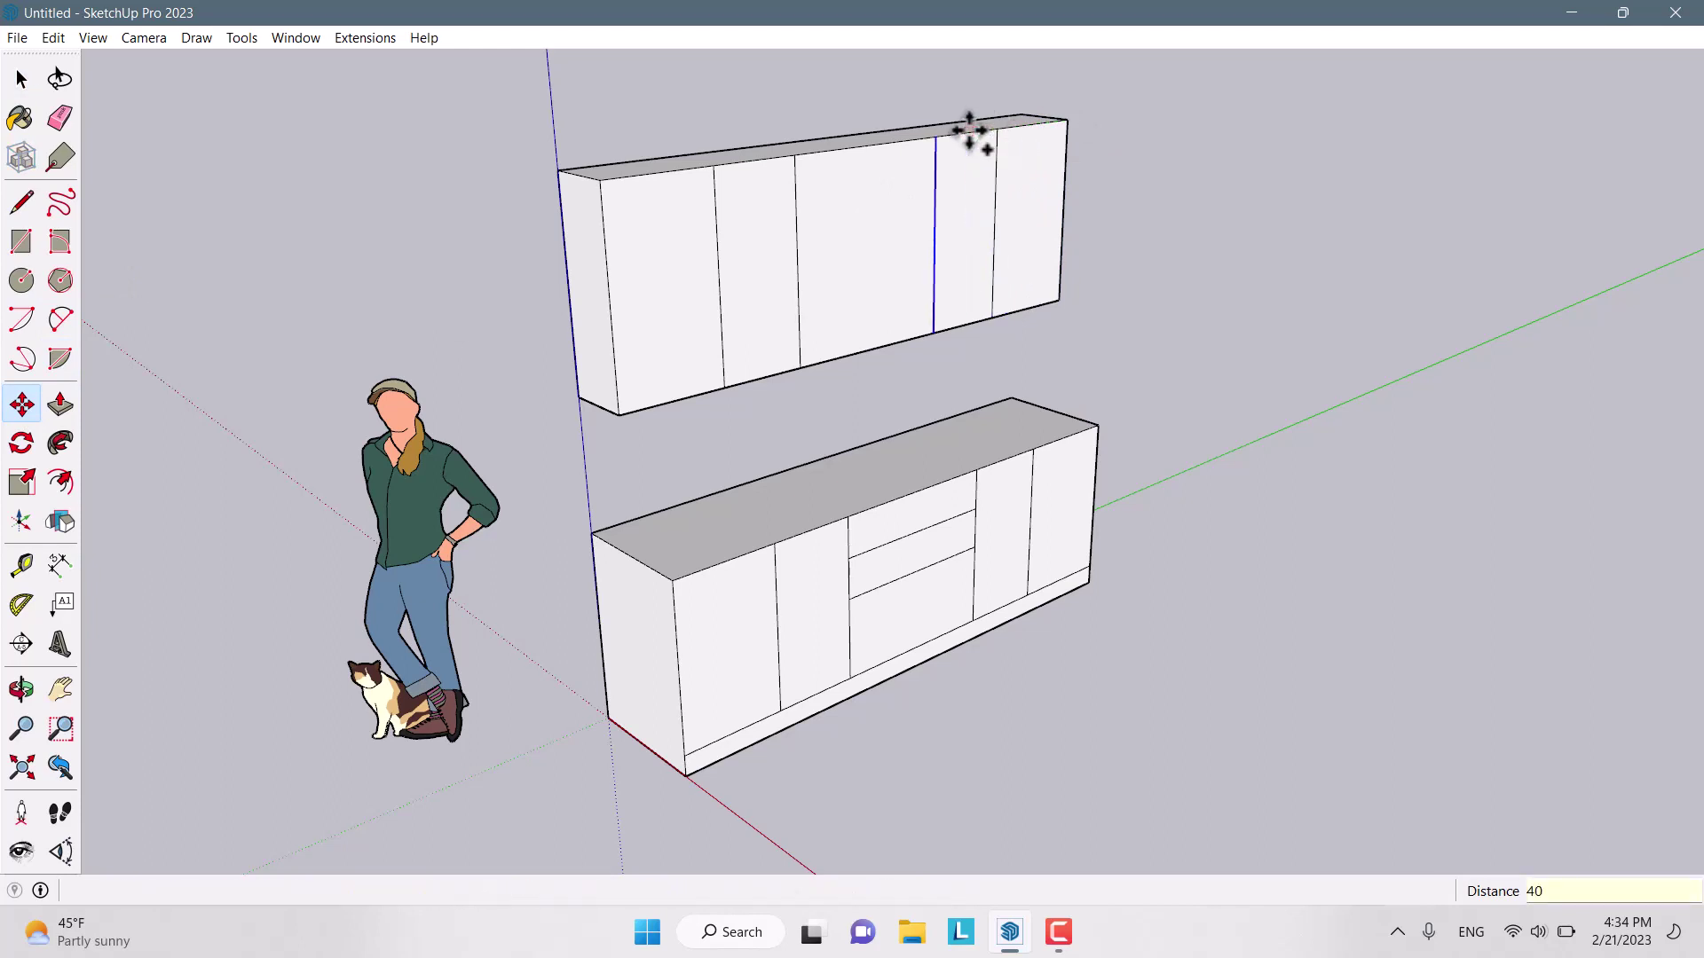
key(space)
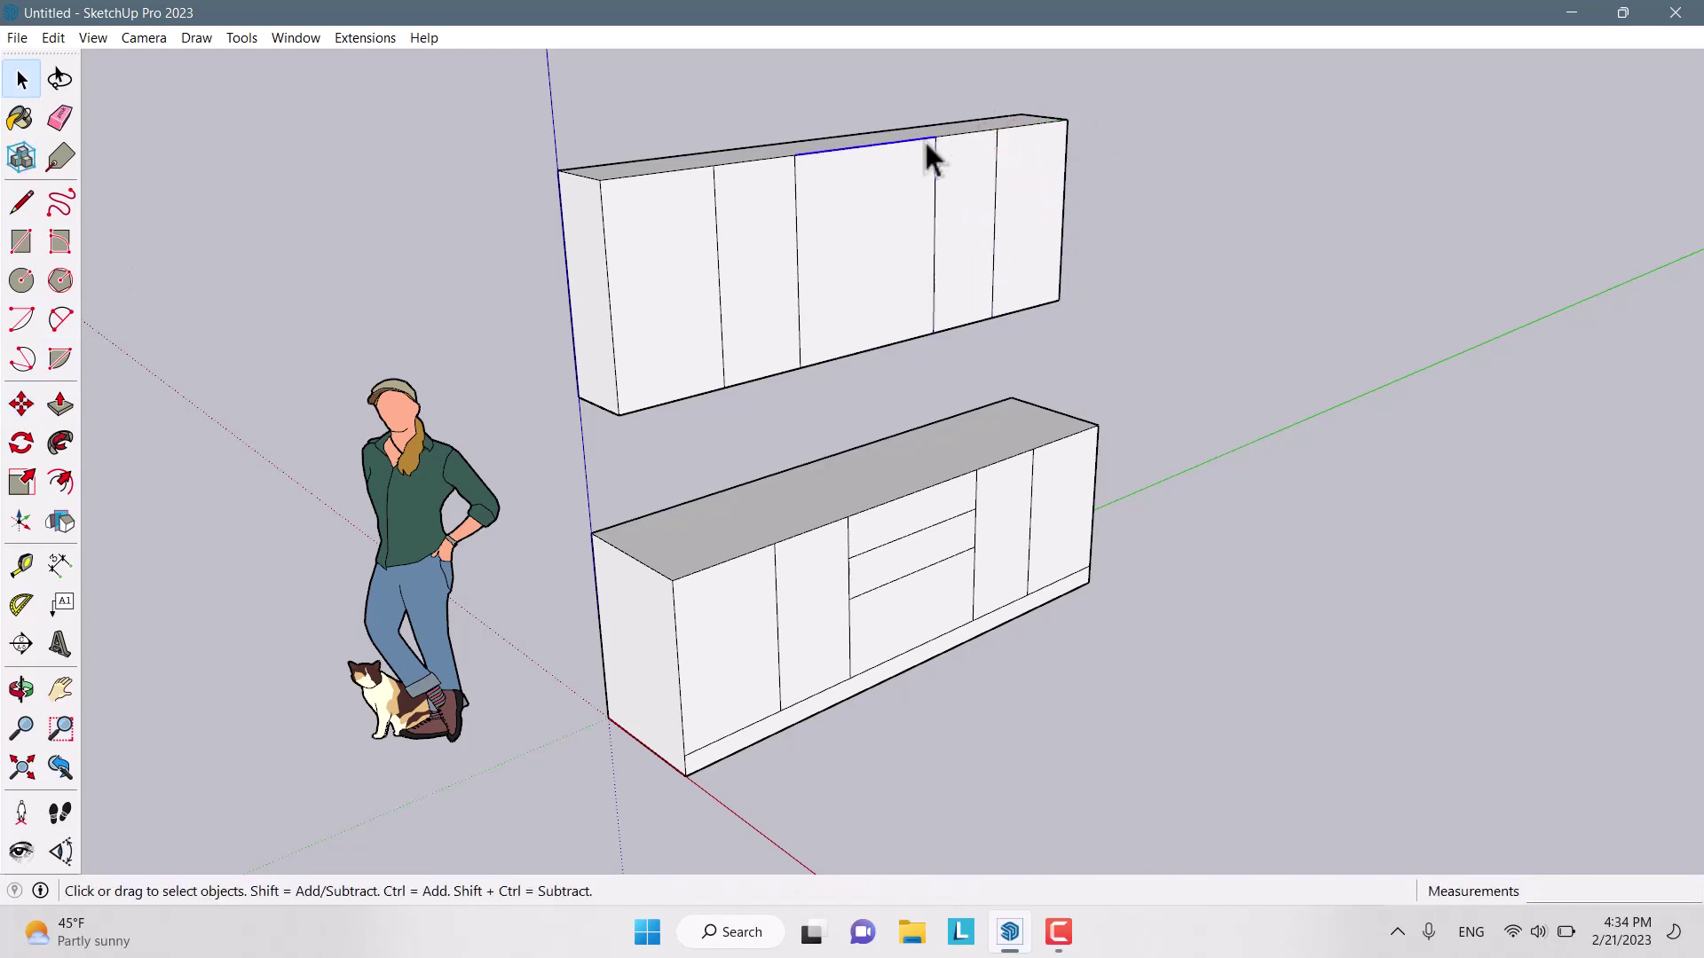
Copy the middle panel's top edge 45 cm down to split it horizontally
click(23, 412)
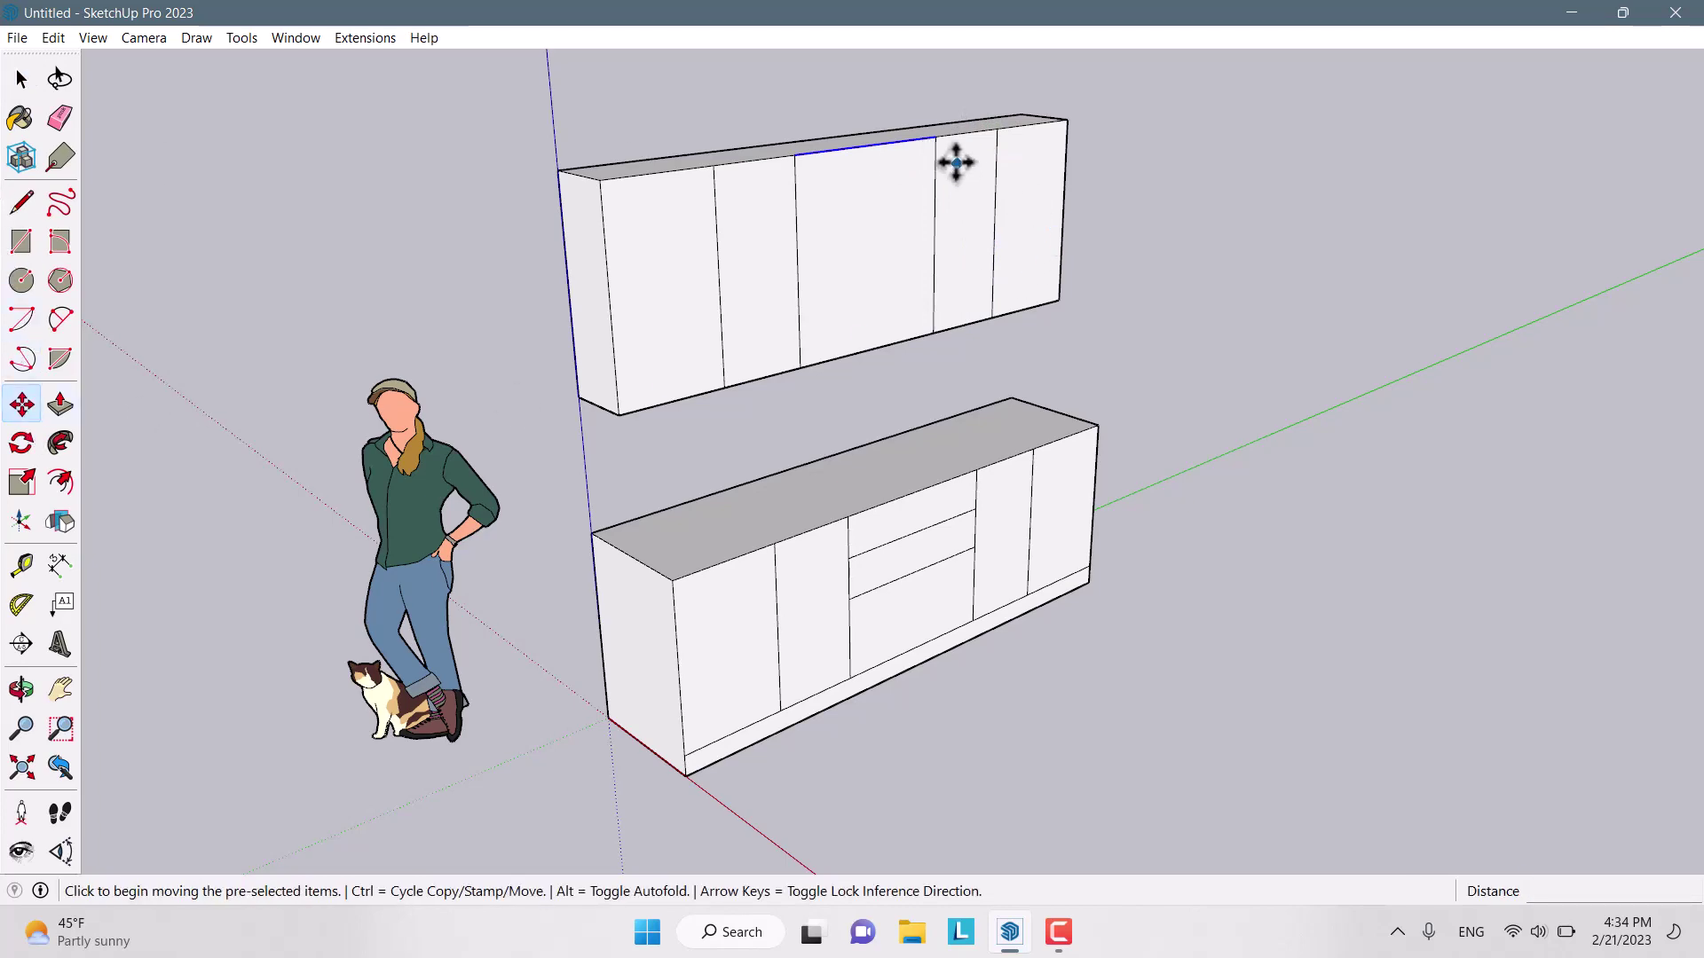
key(ctrl)
click(935, 135)
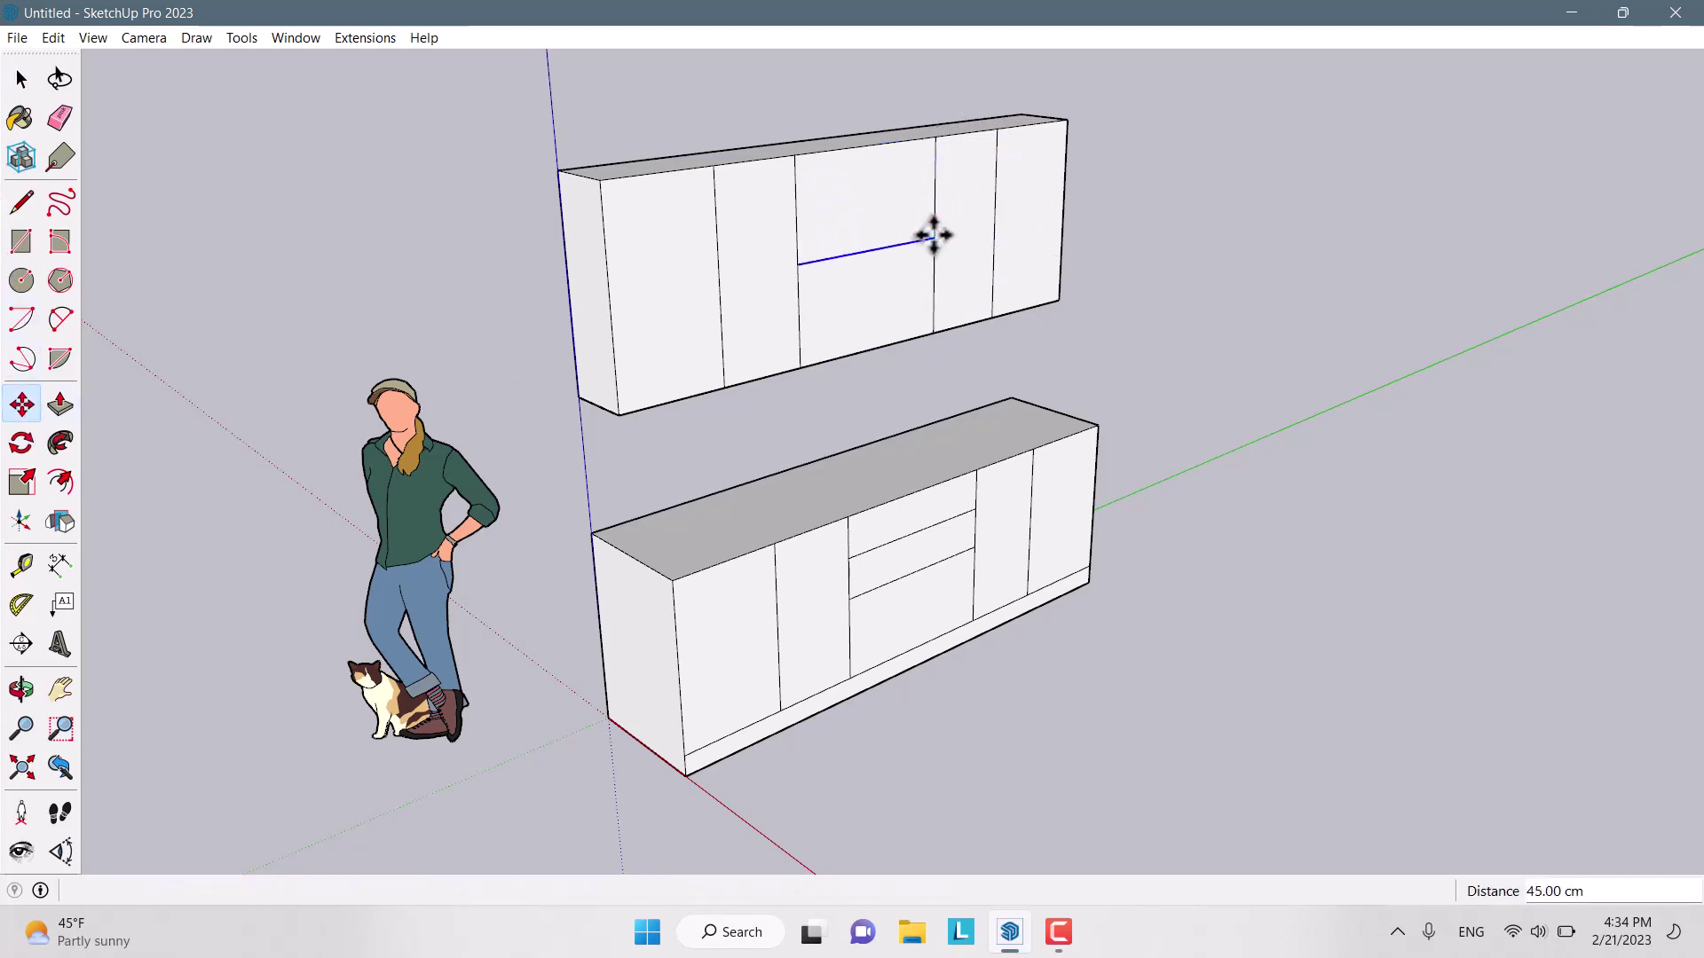
click(934, 236)
key(space)
middle_drag(1133, 322, 1256, 391)
middle_drag(987, 410, 922, 324)
scroll(879, 768, up, 2)
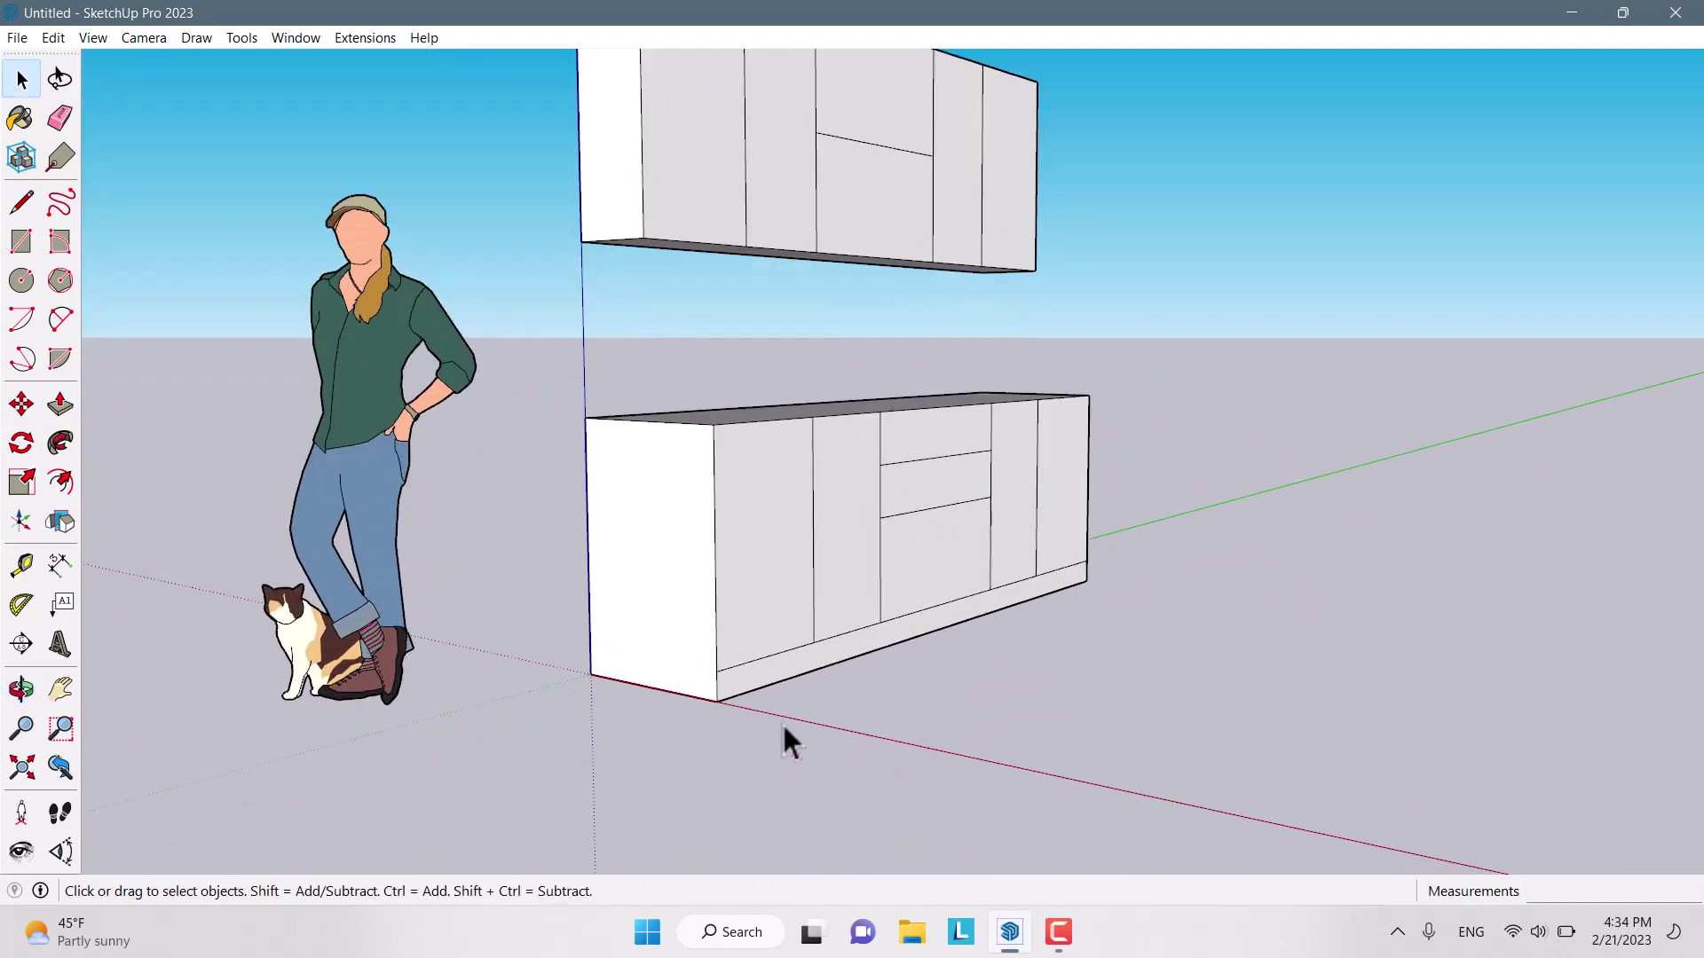
Box-select the base and wall cabinets and combine them with Make Group
scroll(837, 700, down, 3)
scroll(977, 568, down, 3)
middle_drag(976, 568, 935, 654)
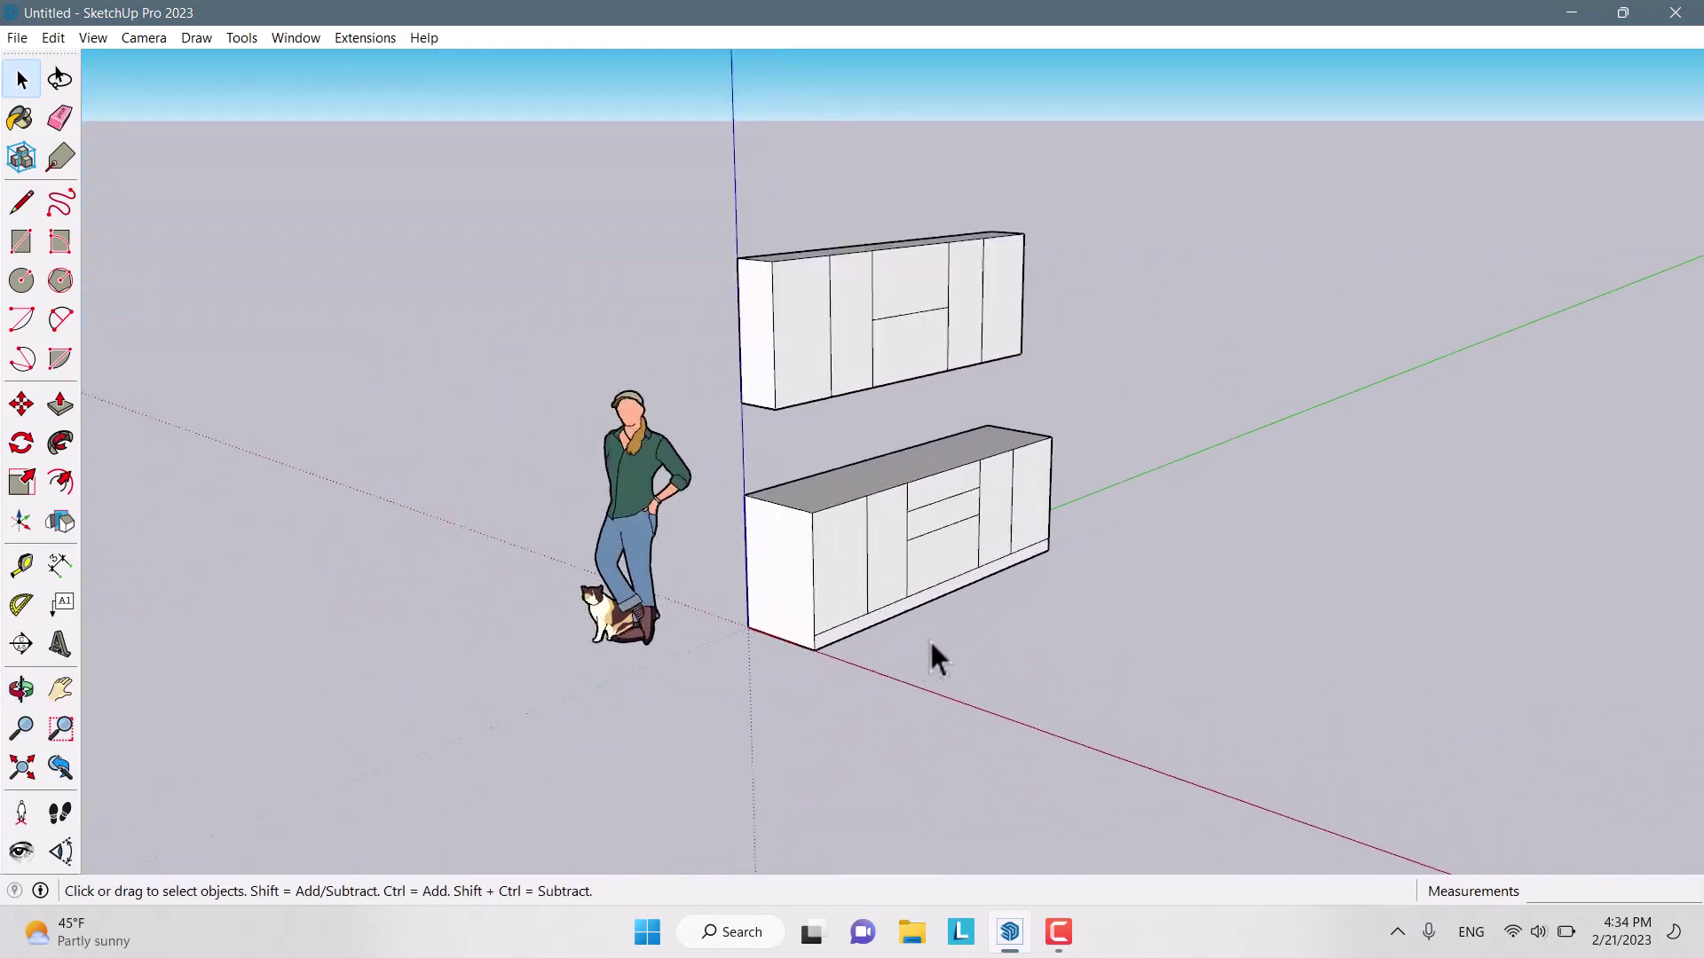
drag(714, 715, 714, 715)
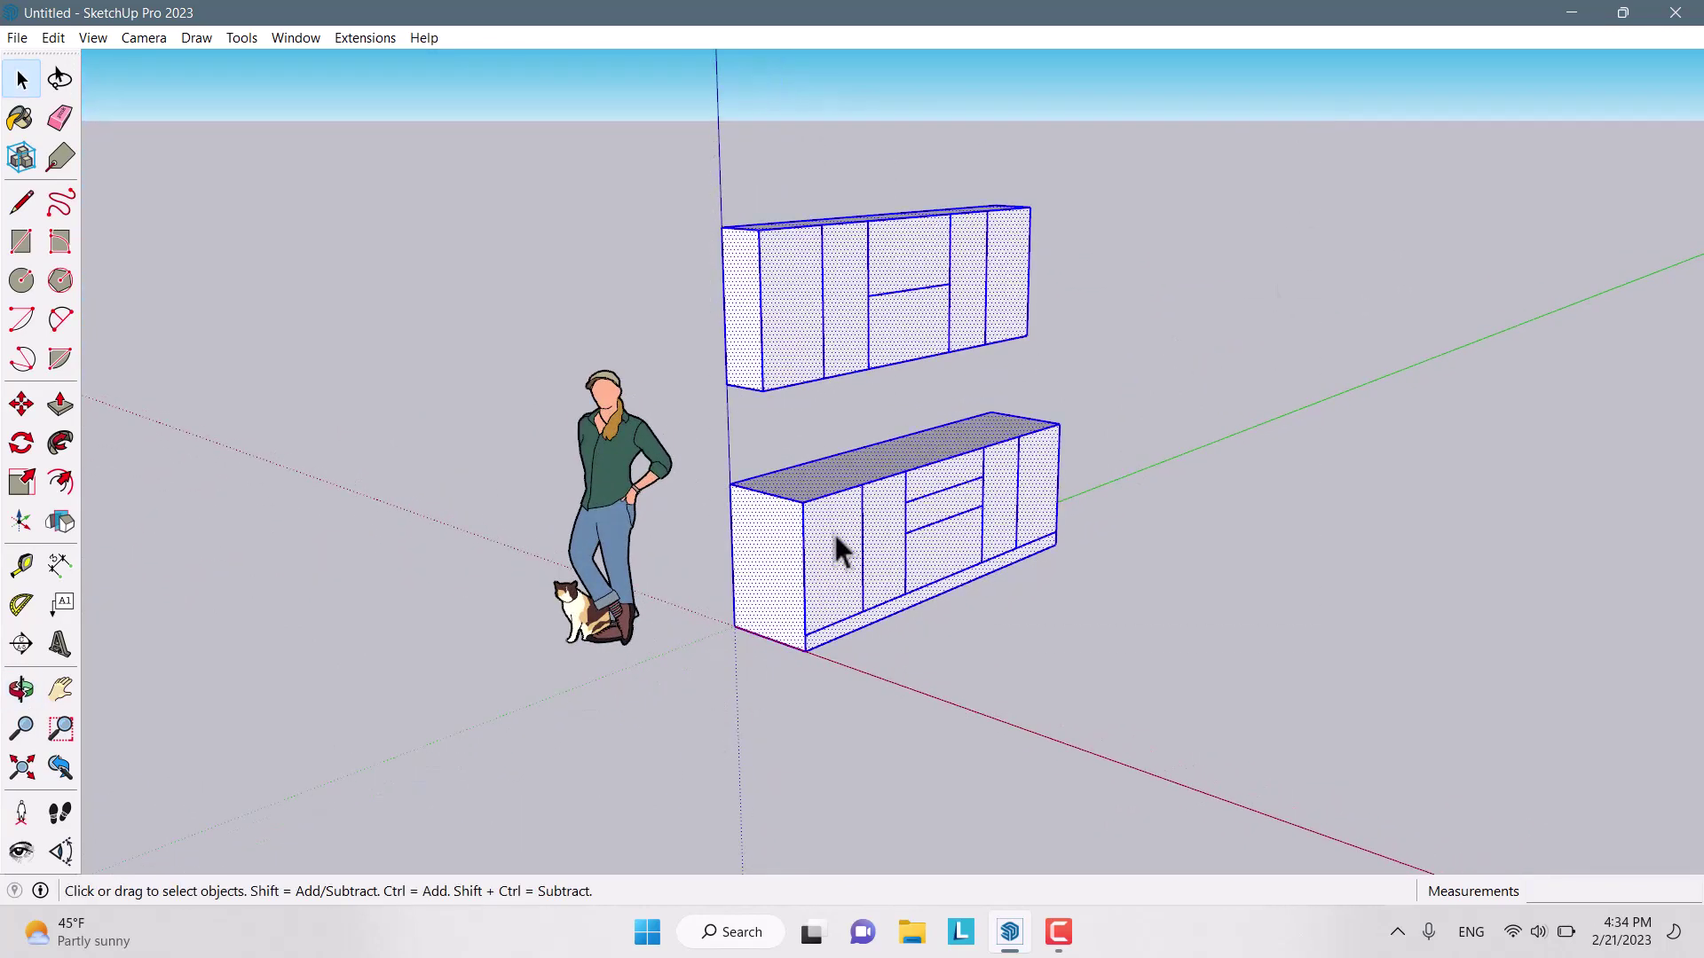
right_click(835, 538)
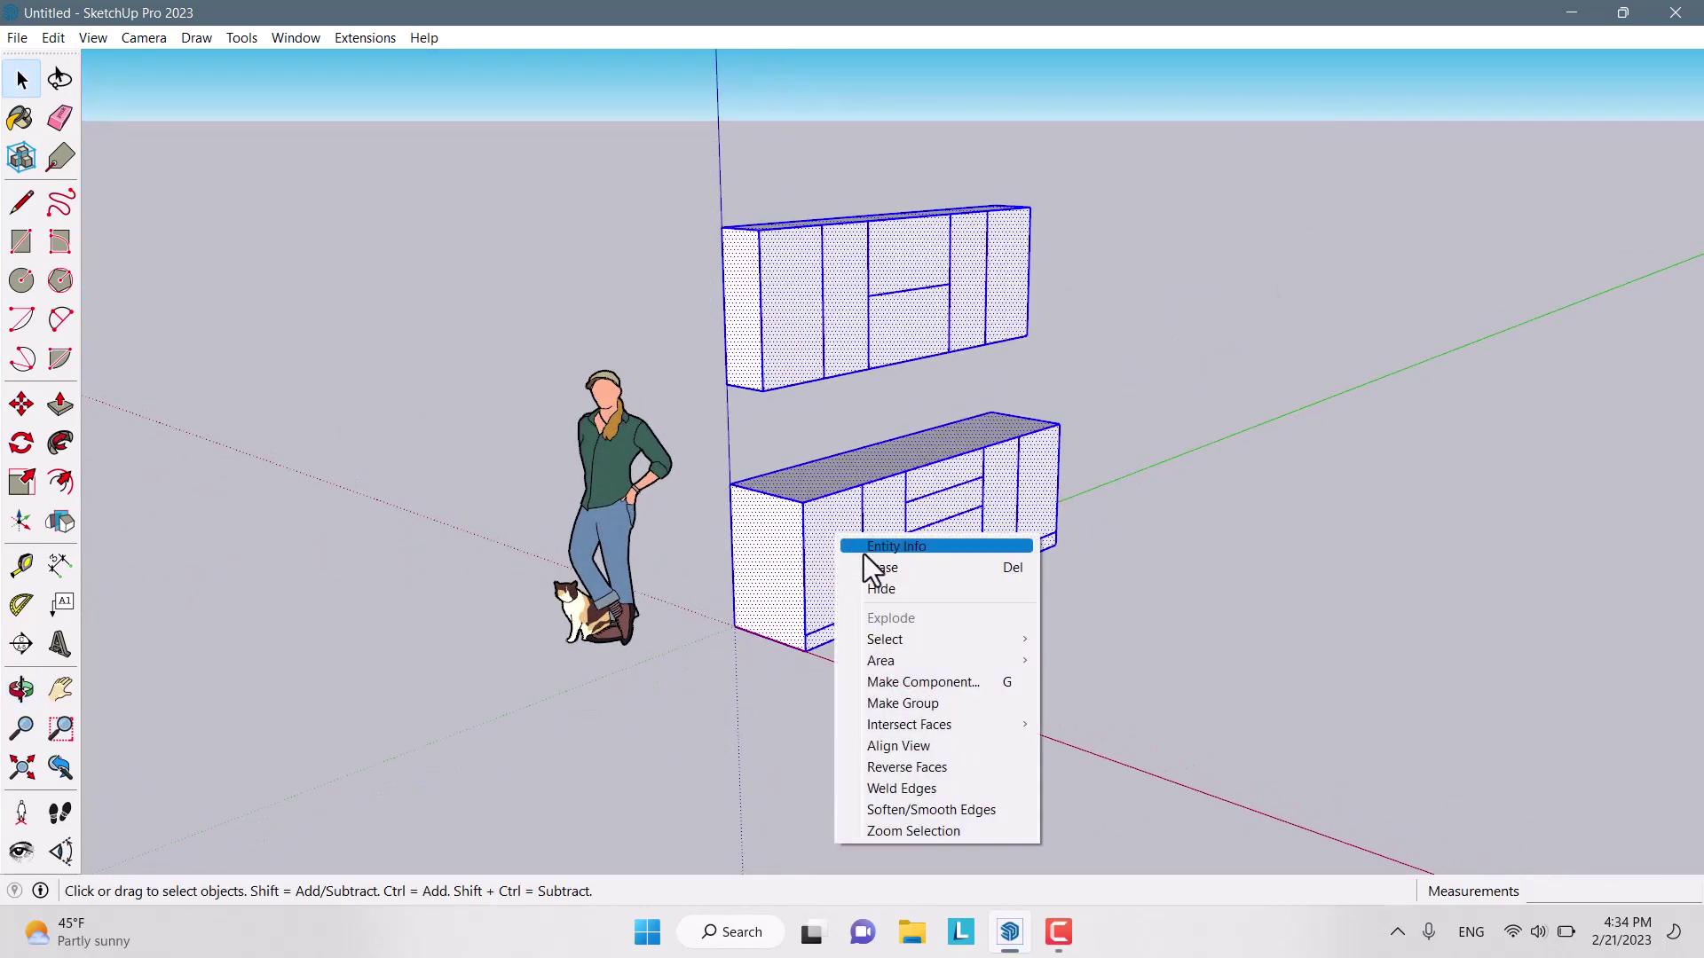
click(939, 703)
click(985, 677)
middle_drag(985, 678, 928, 339)
scroll(930, 342, up, 3)
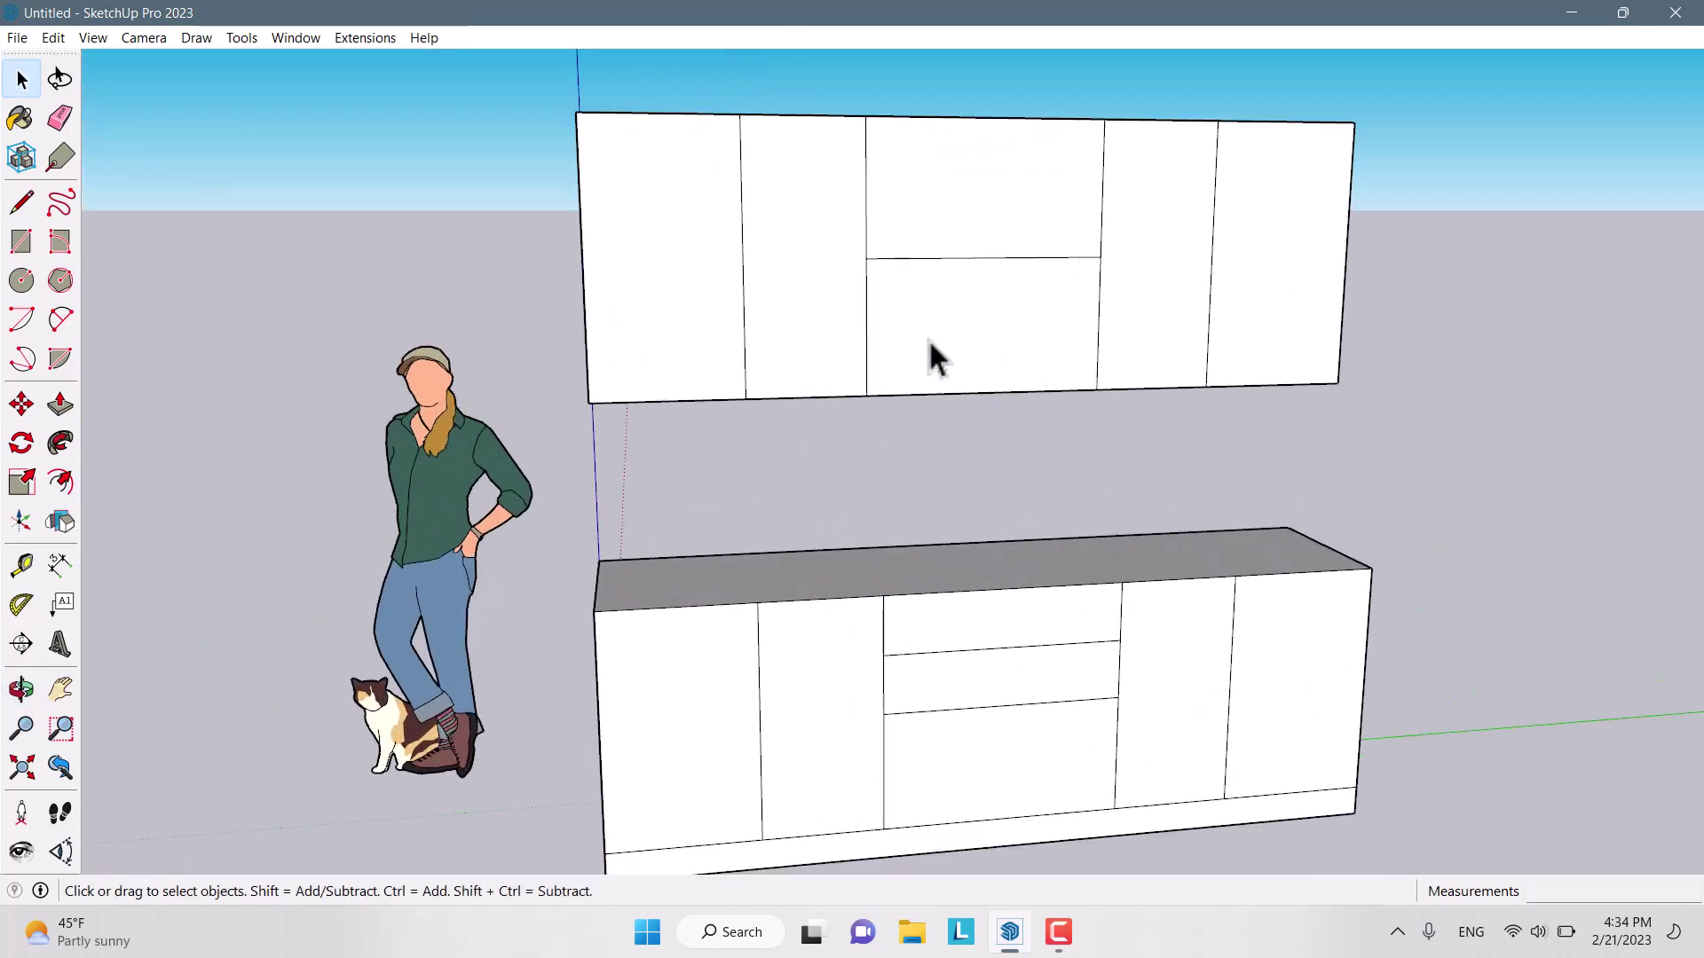
Draw a rectangle over the leftmost upper door and make that face a component
click(21, 241)
click(741, 110)
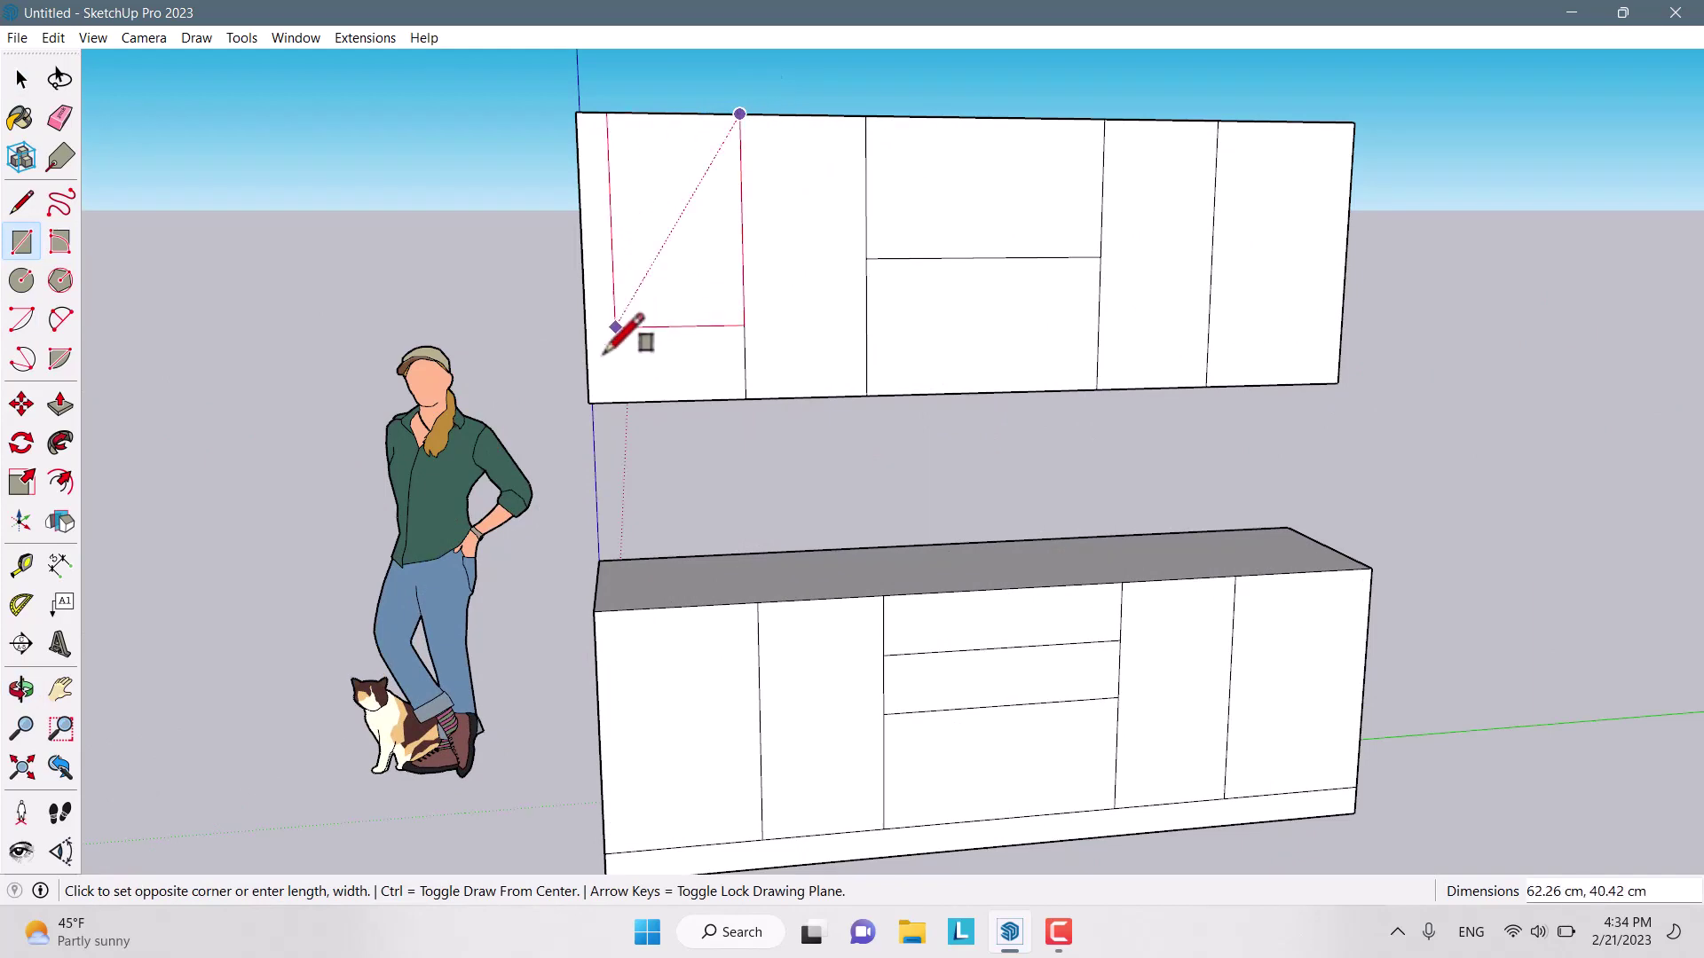
click(591, 400)
middle_drag(589, 402, 970, 508)
key(space)
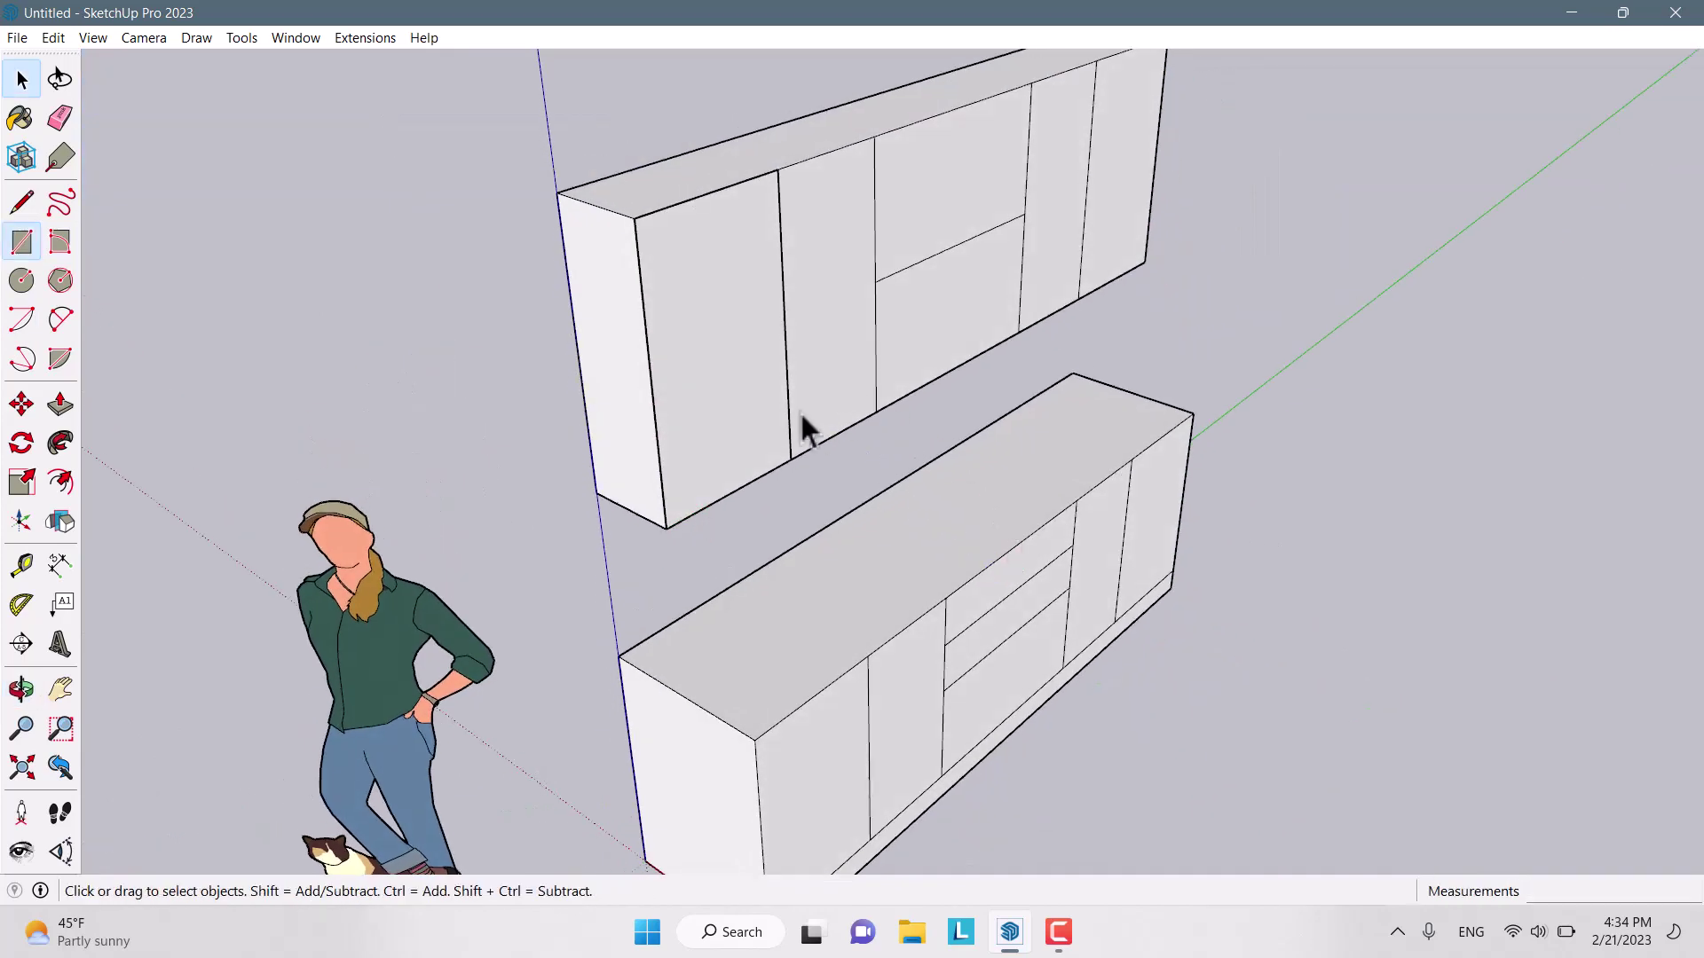
click(781, 401)
right_click(781, 402)
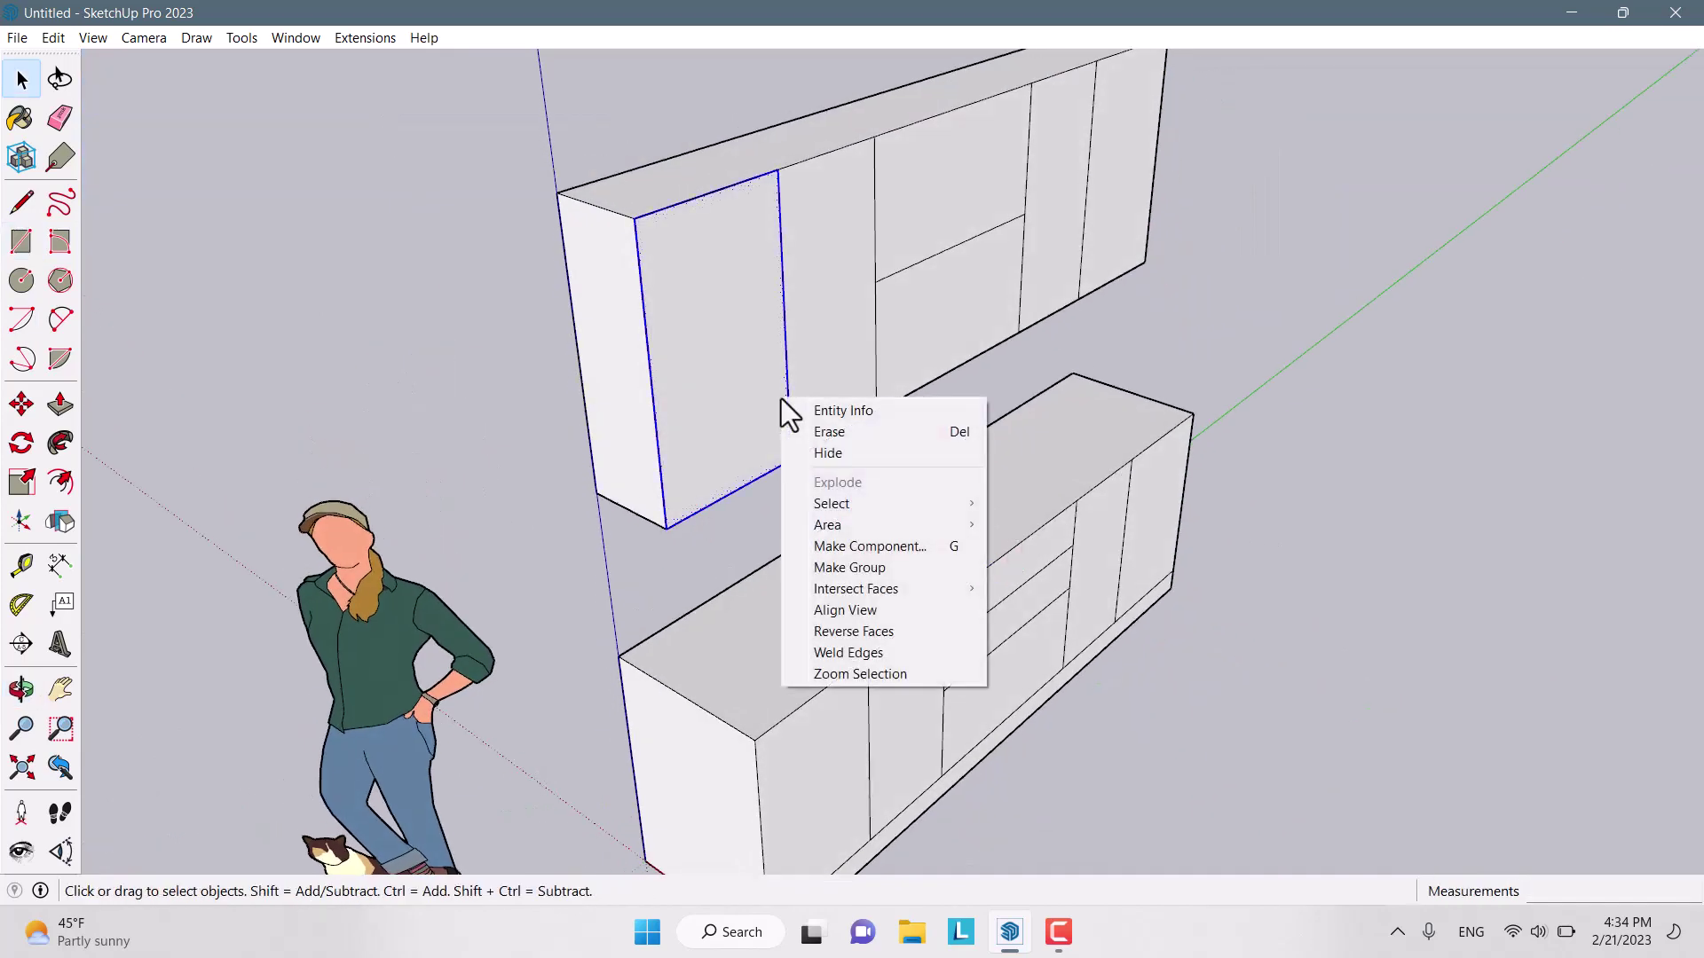
click(913, 545)
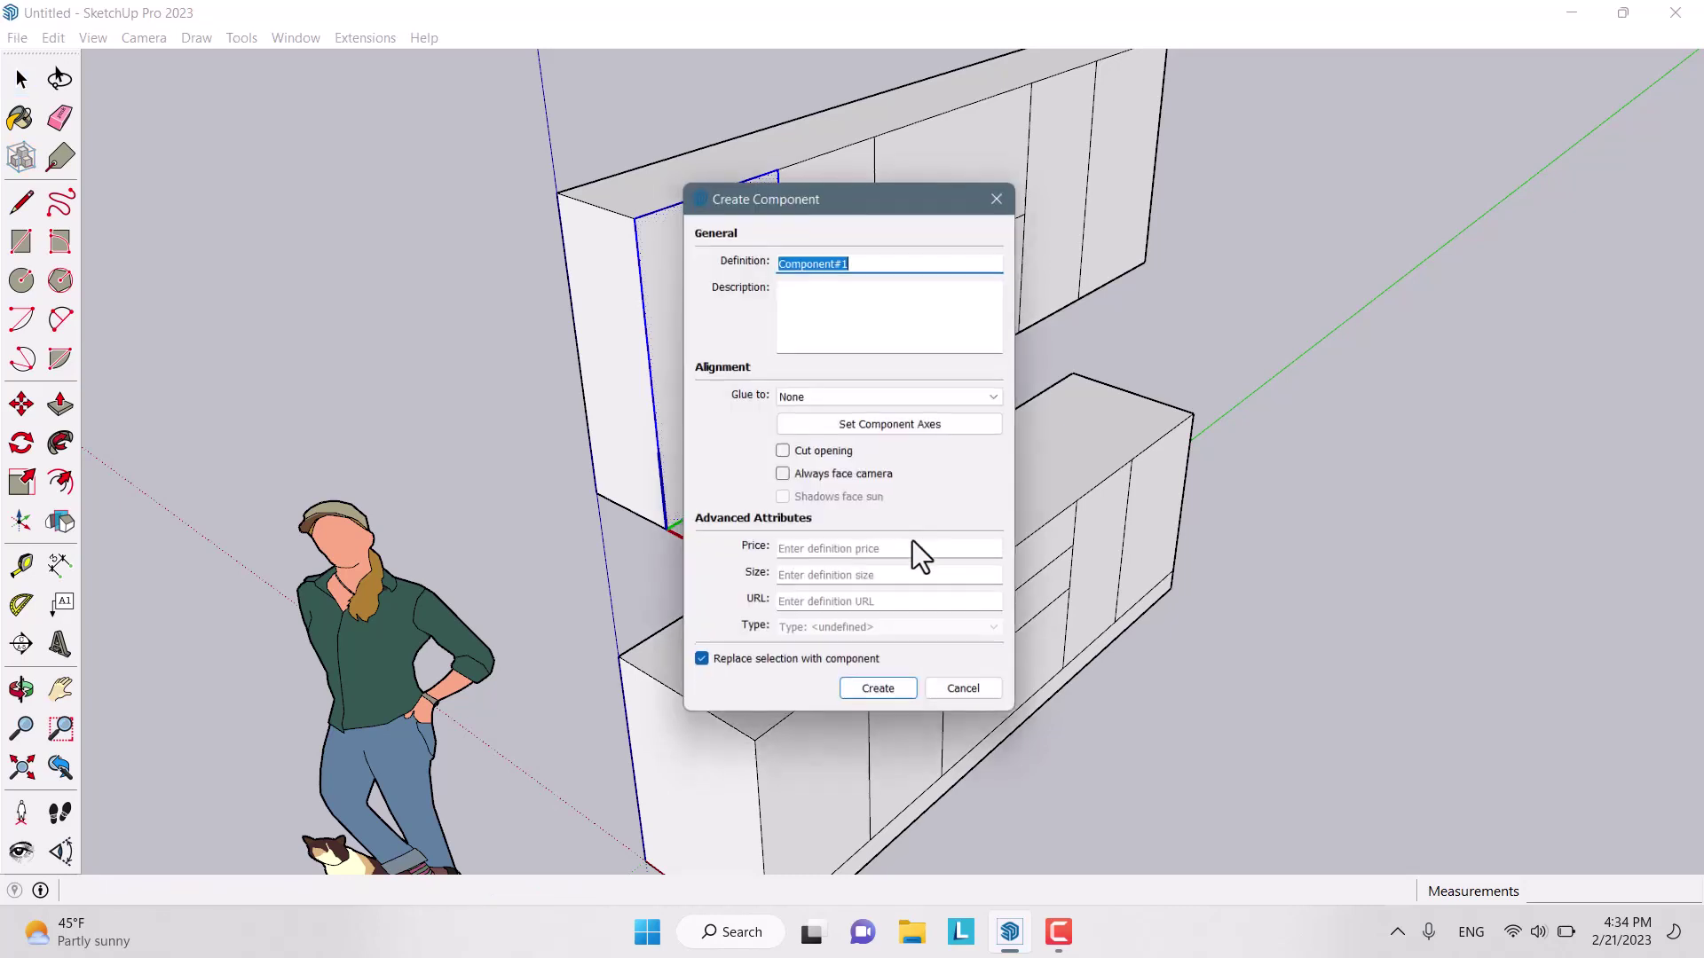
click(900, 696)
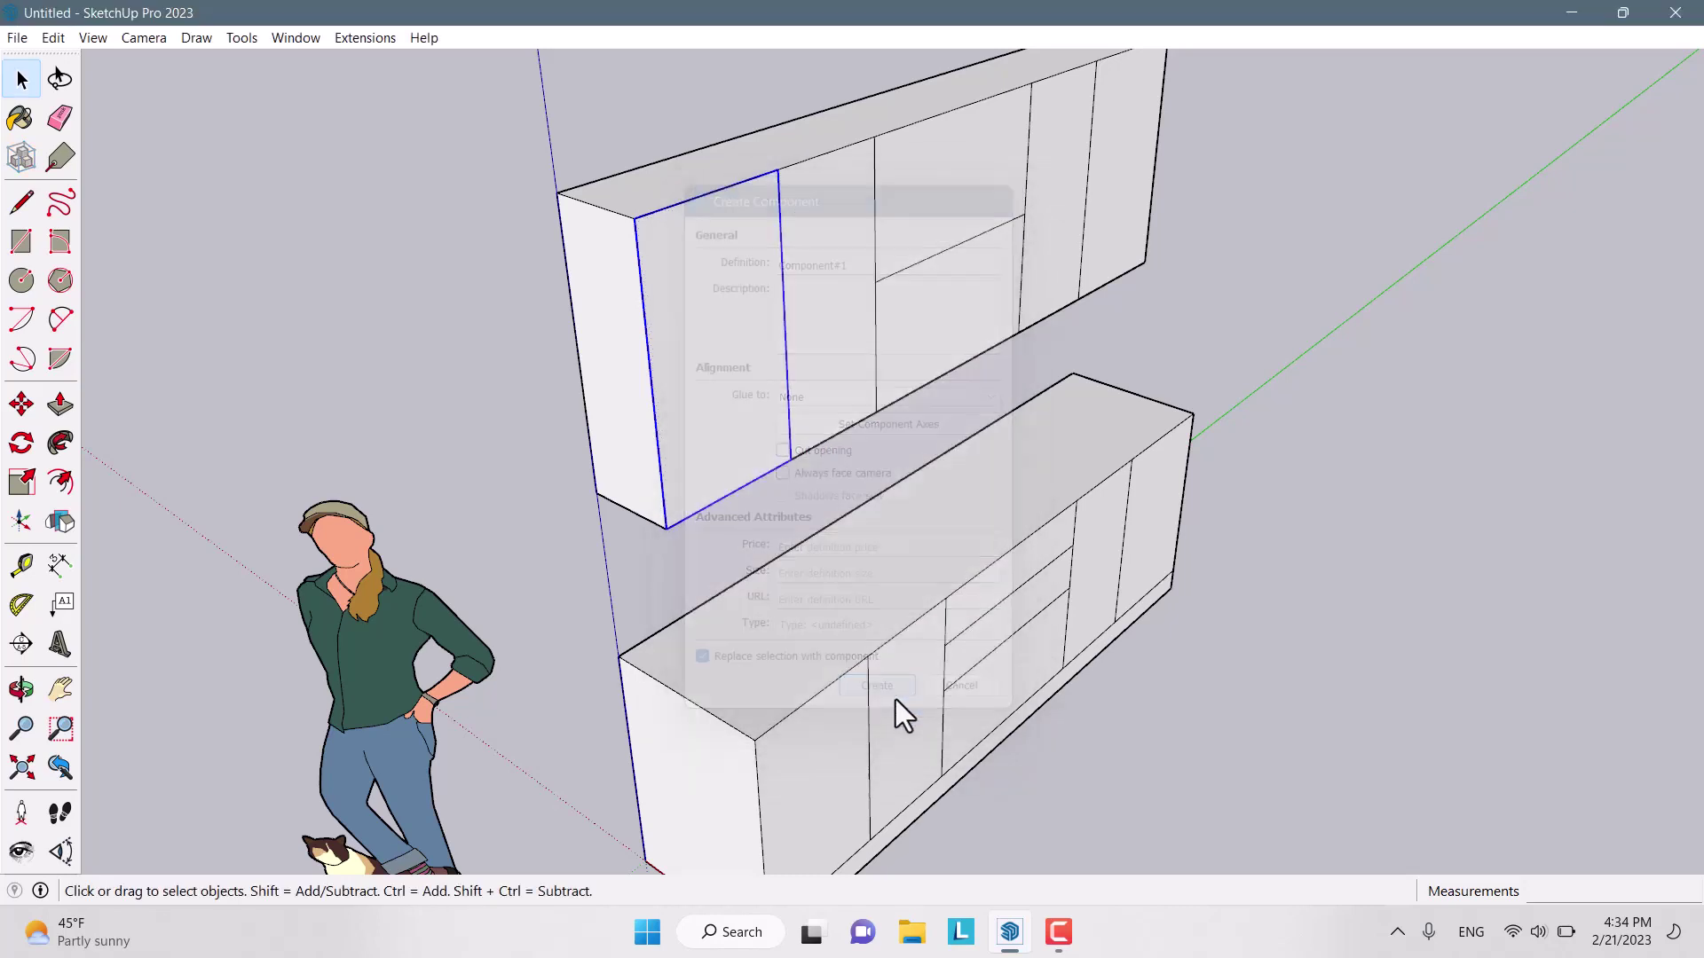
Copy the door component beside the original and flip it by scaling
click(17, 417)
key(ctrl)
click(634, 218)
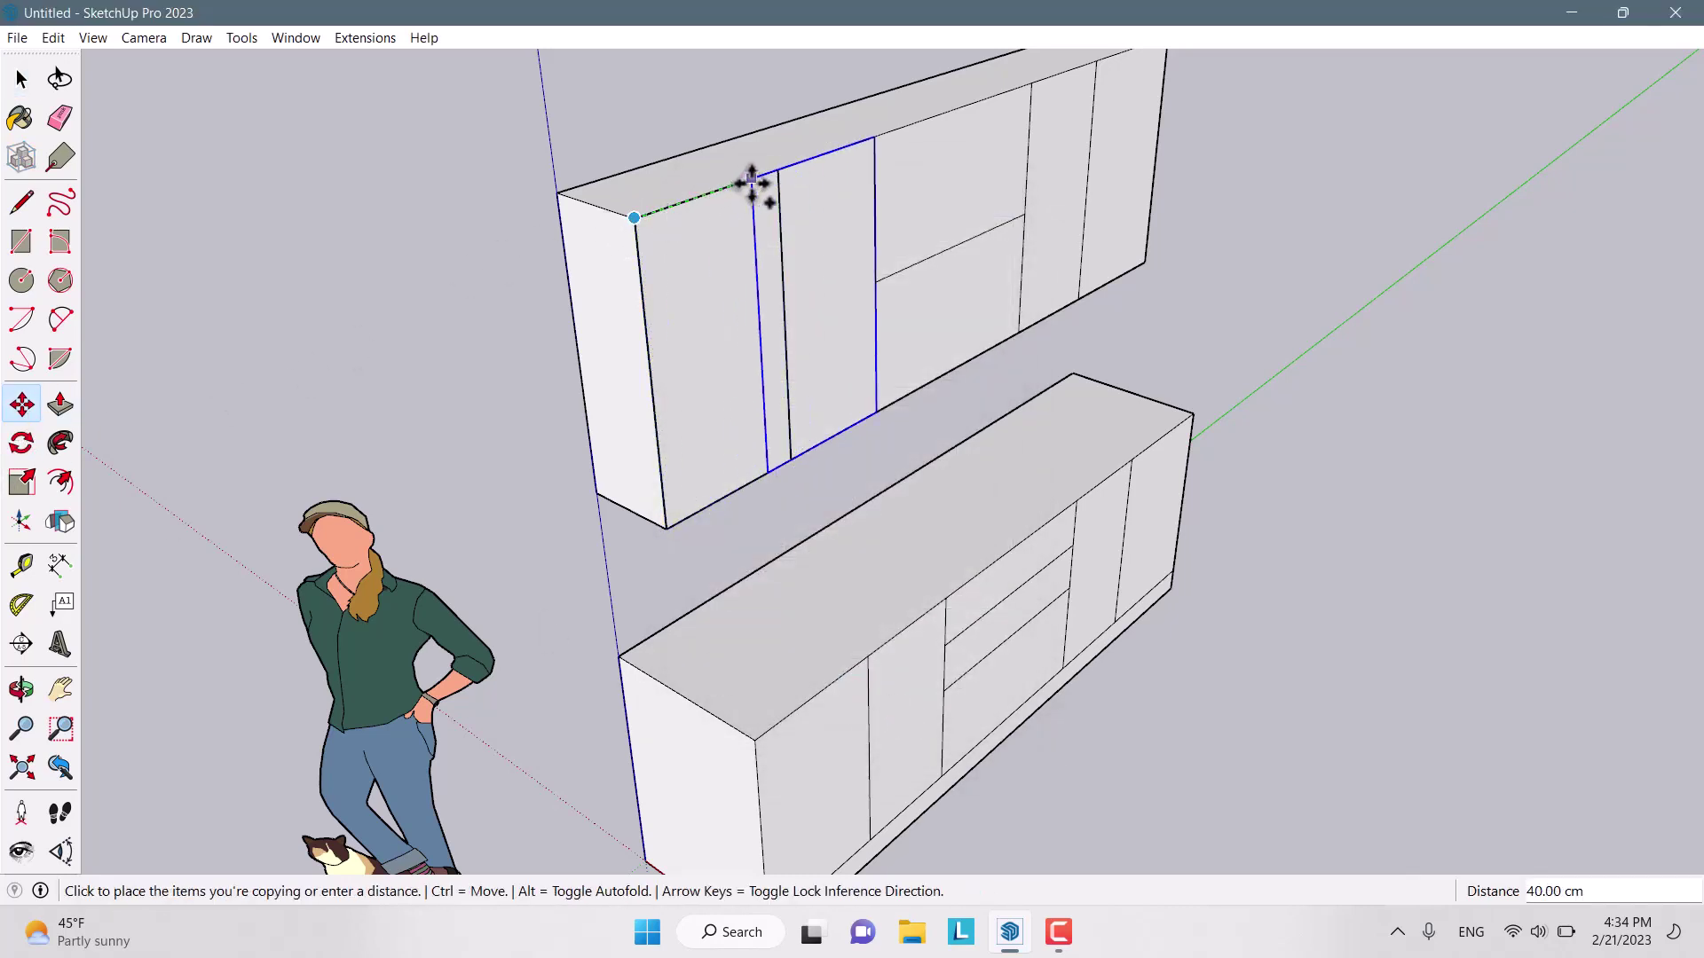
click(780, 171)
click(20, 483)
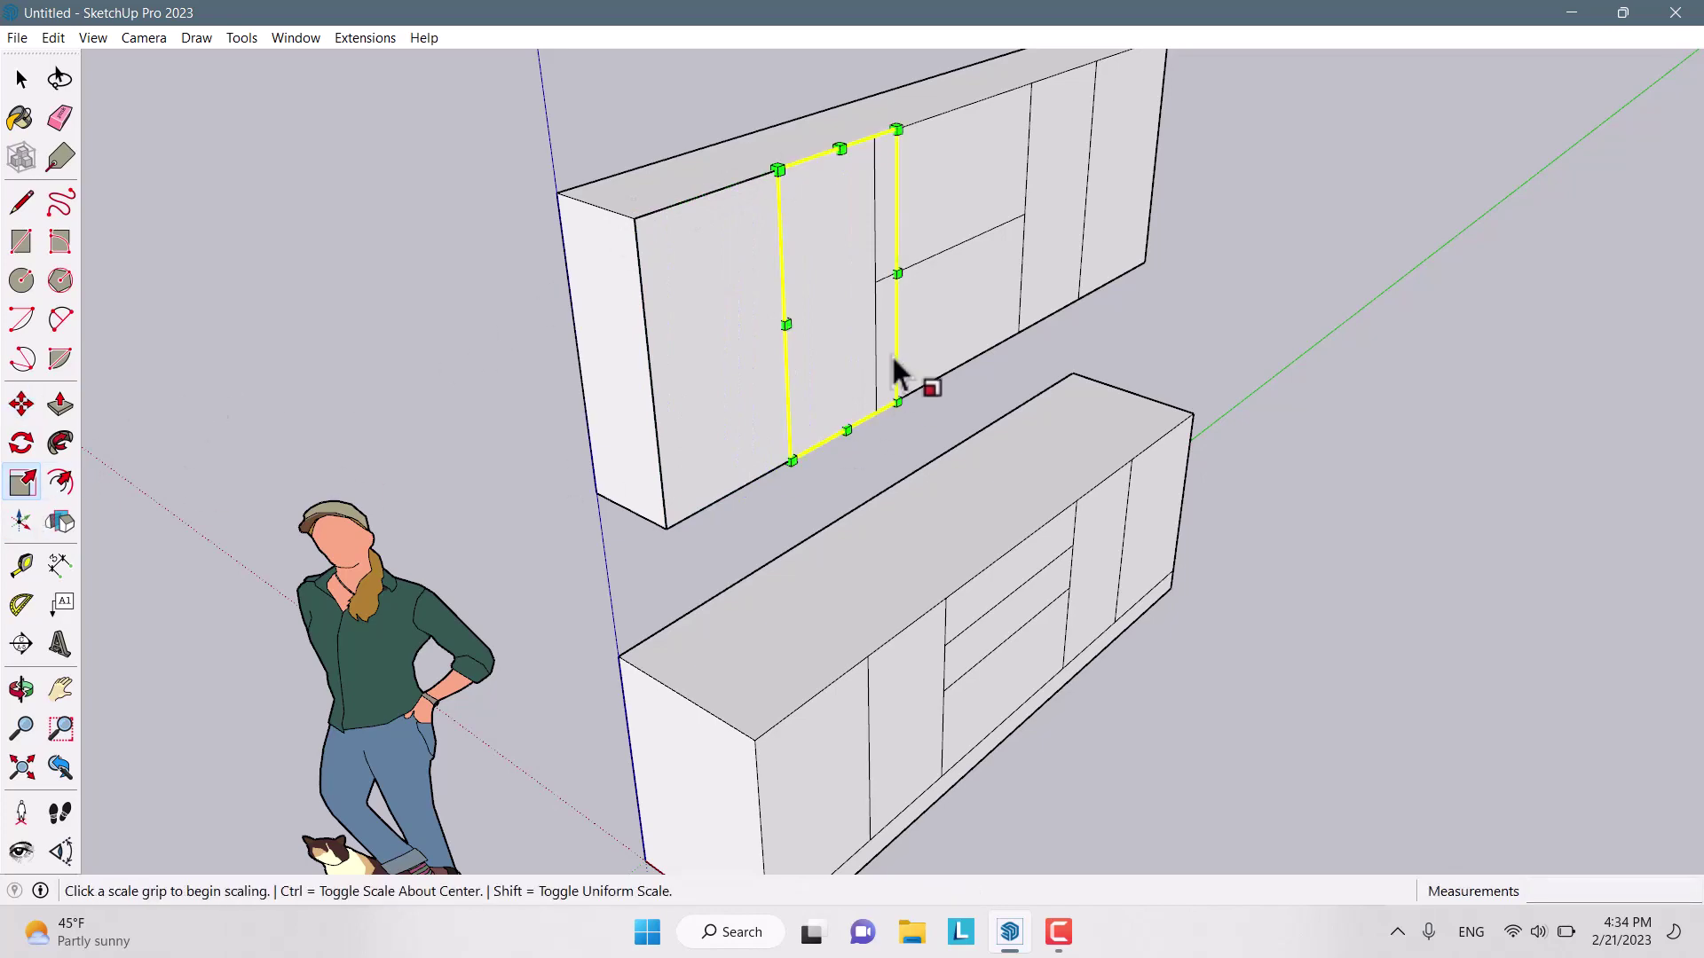
click(897, 273)
click(896, 273)
middle_drag(896, 273, 342, 342)
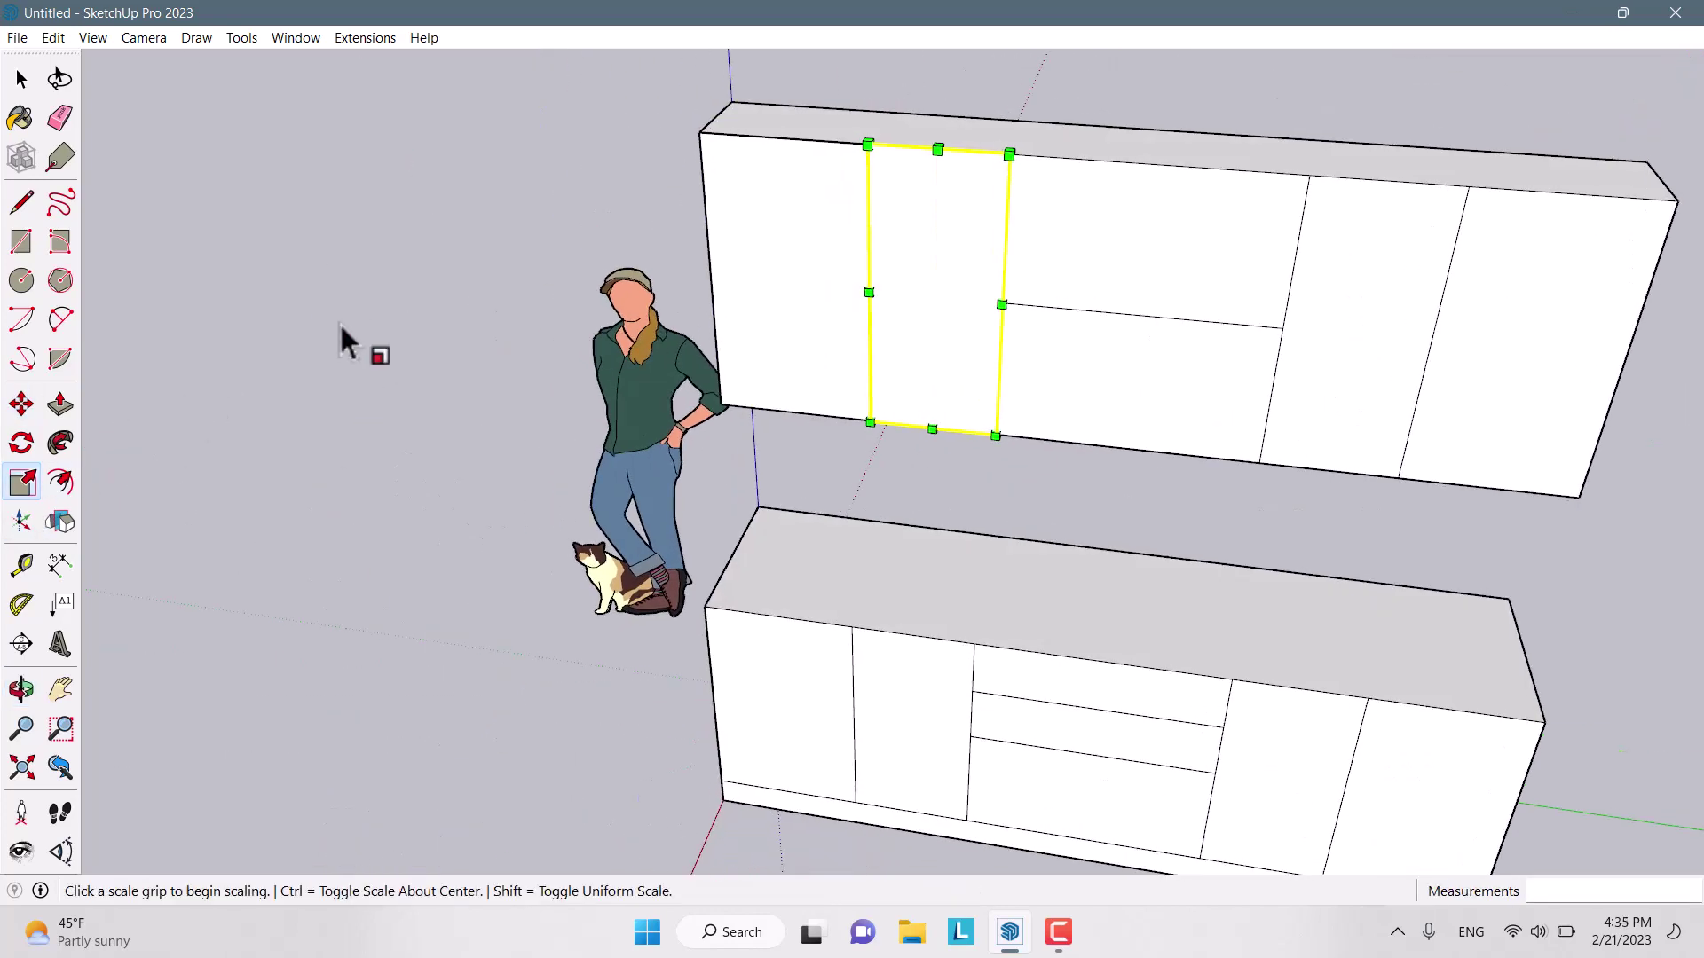
key(space)
scroll(867, 297, down, 3)
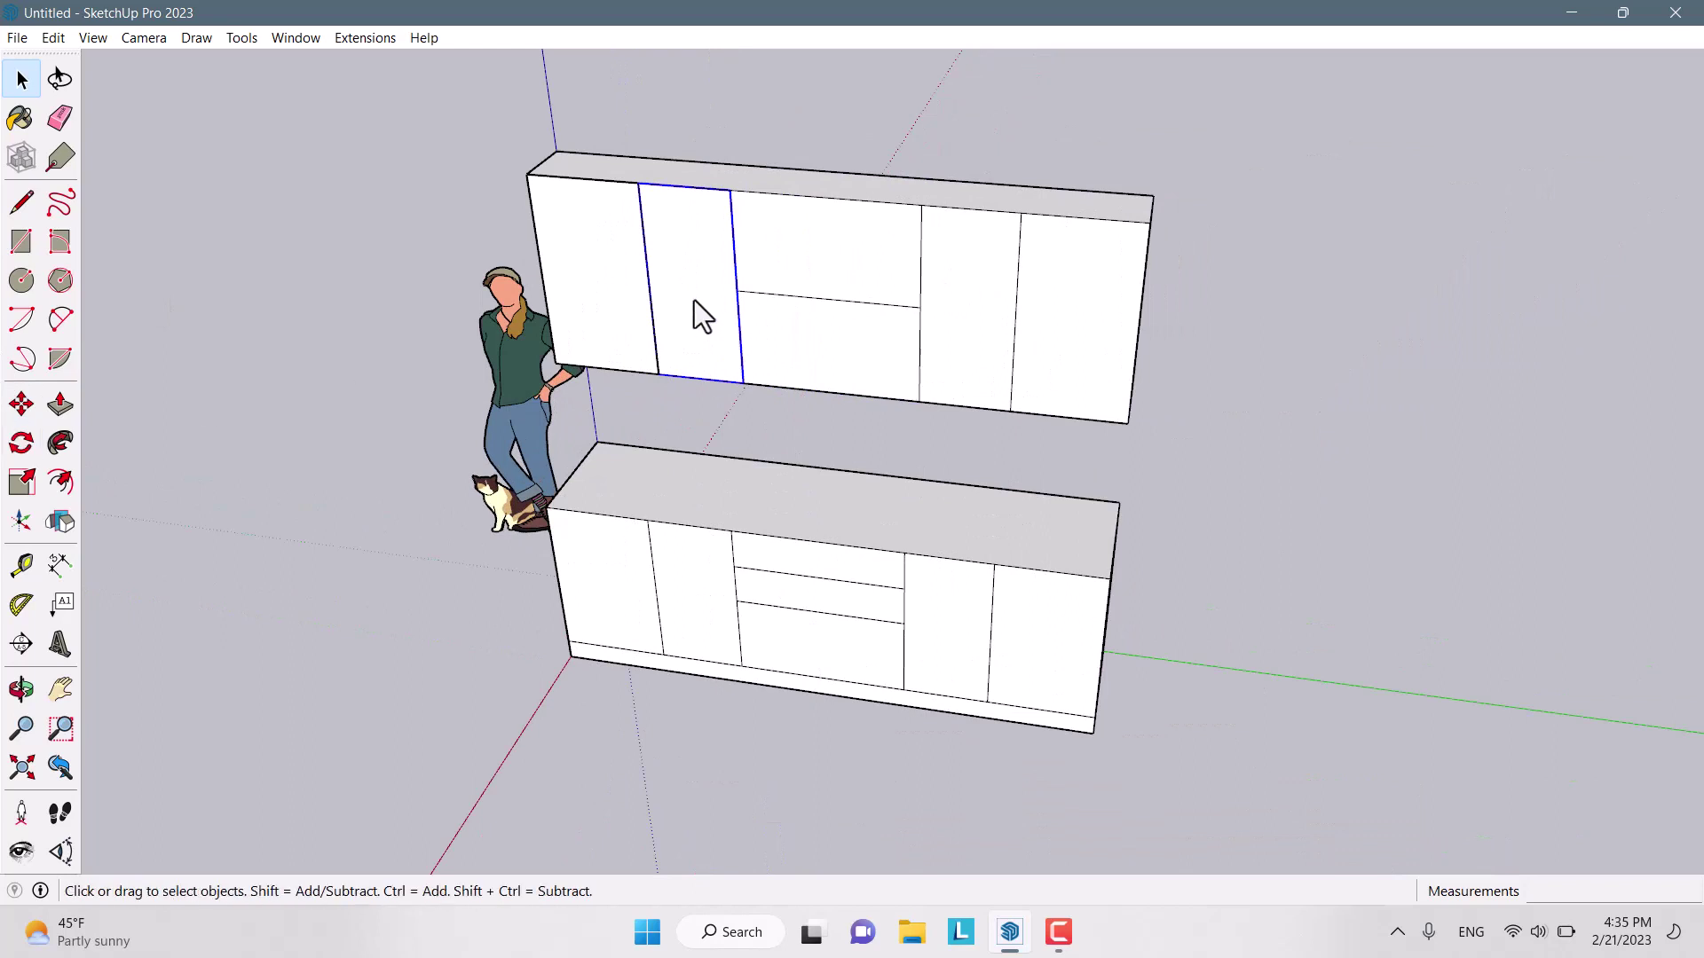
Copy the two upper doors to the wall cabinet's right end
ctrl+click(636, 296)
key(m)
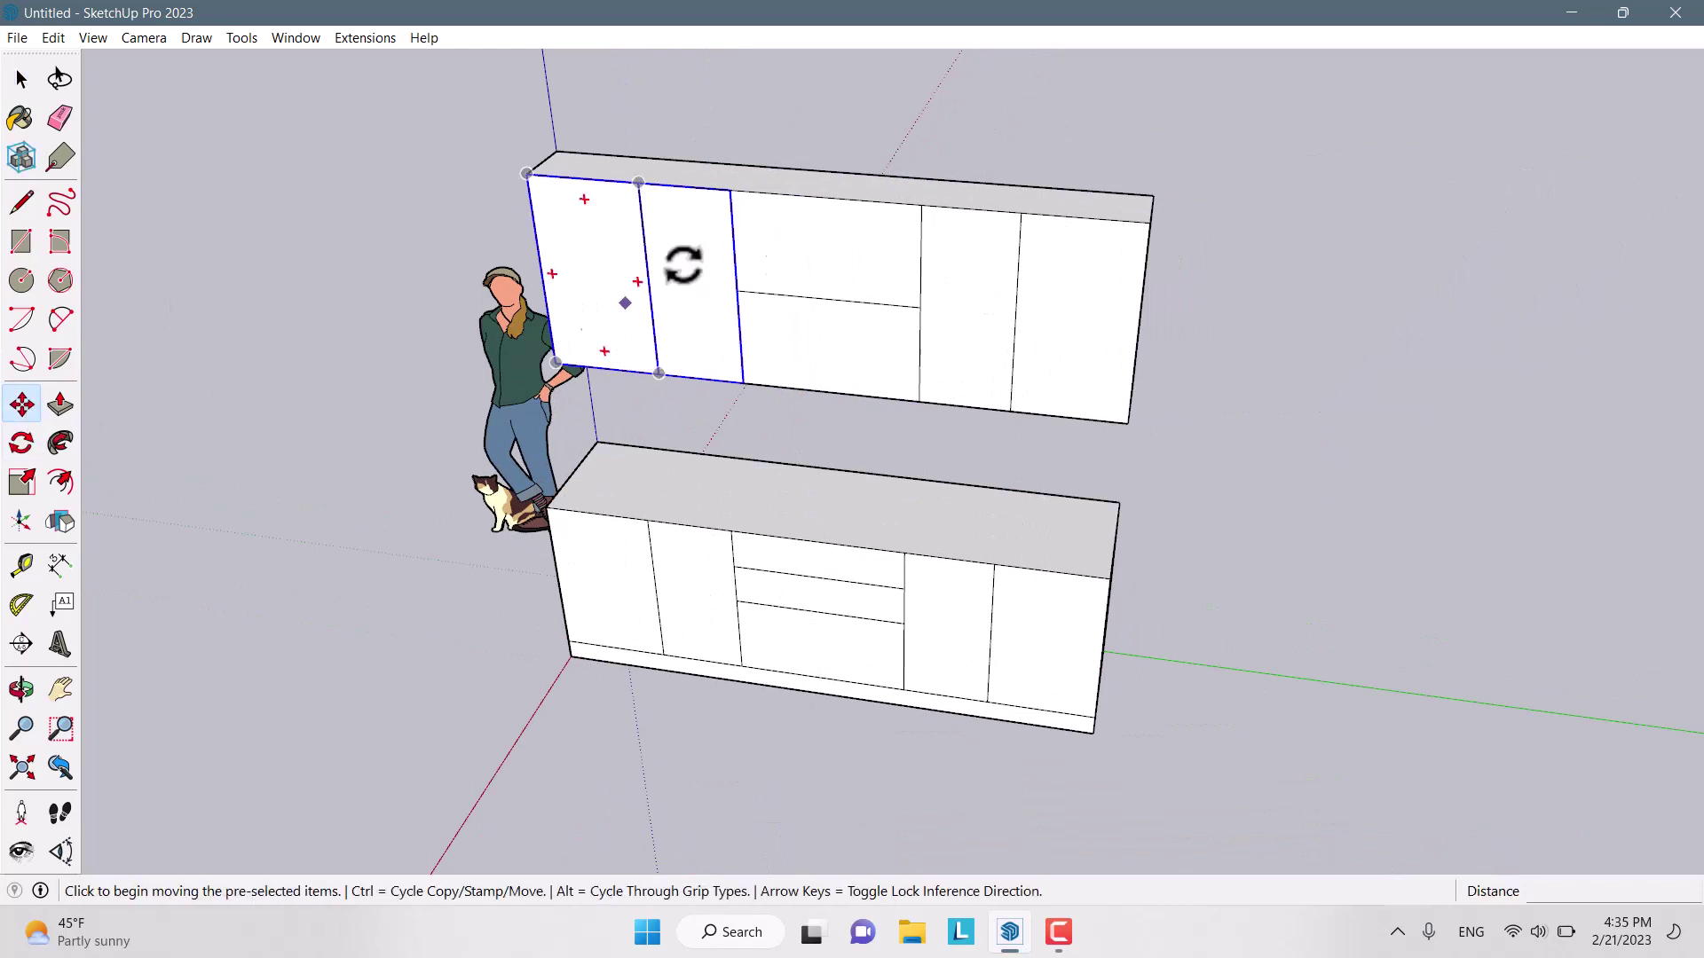
key(ctrl)
click(639, 186)
click(1020, 216)
key(space)
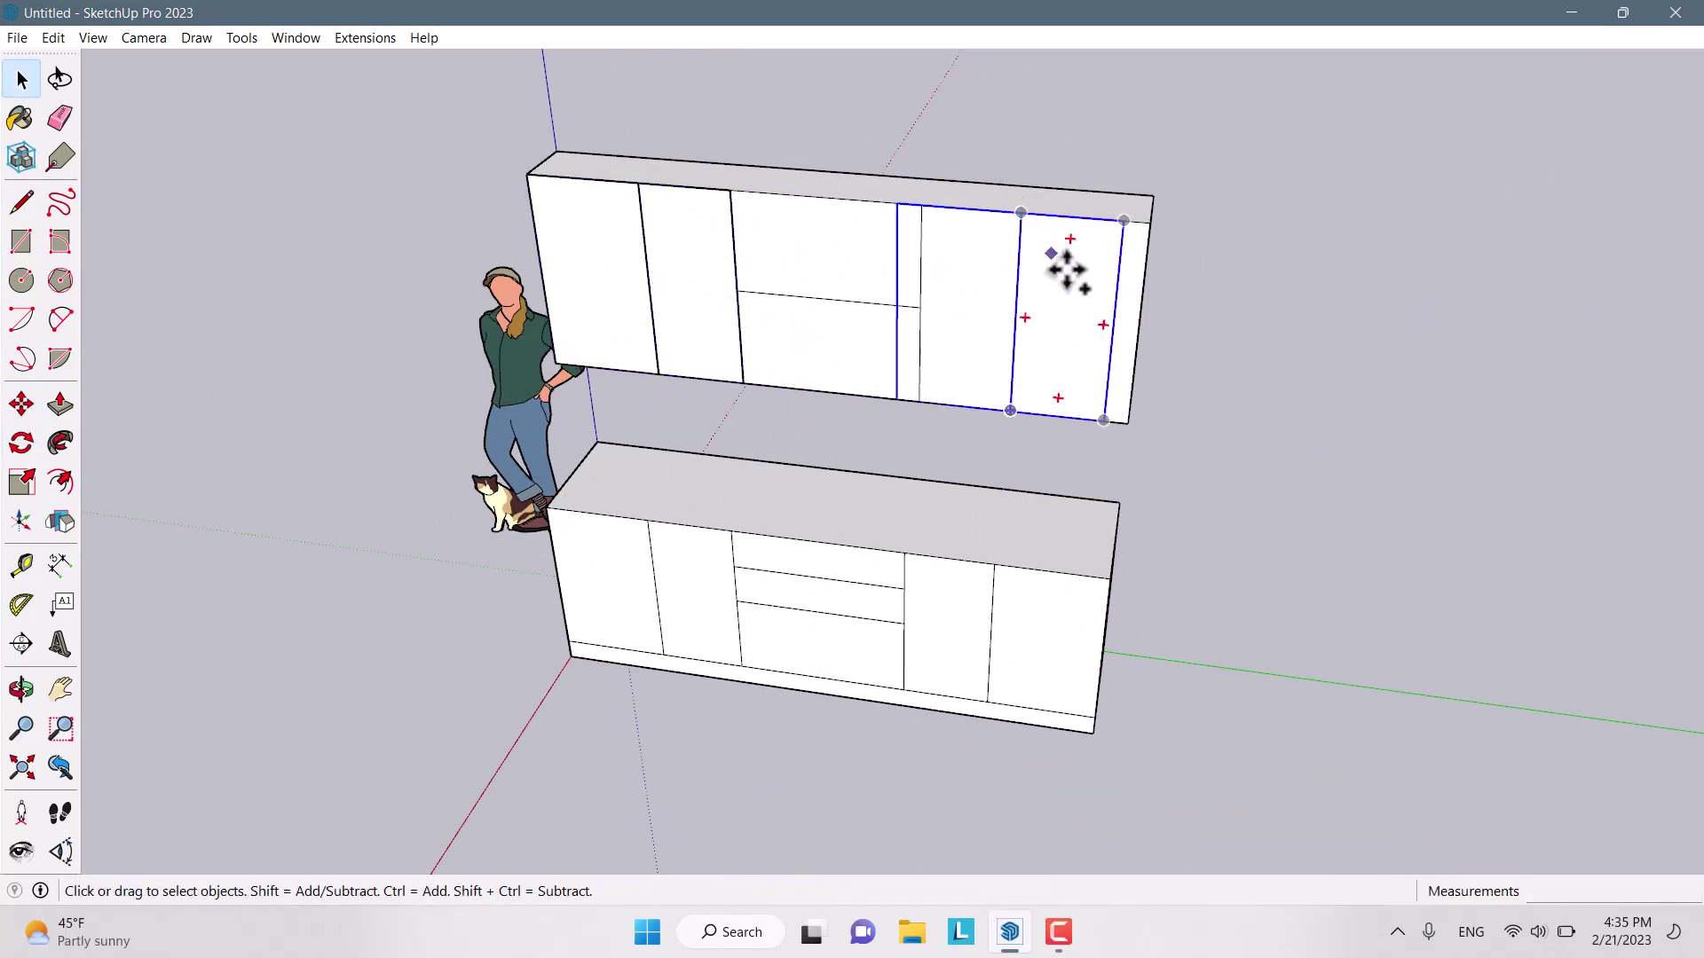
Widen the rightmost door to the cabinet edge and narrow its neighbour to fit
click(34, 484)
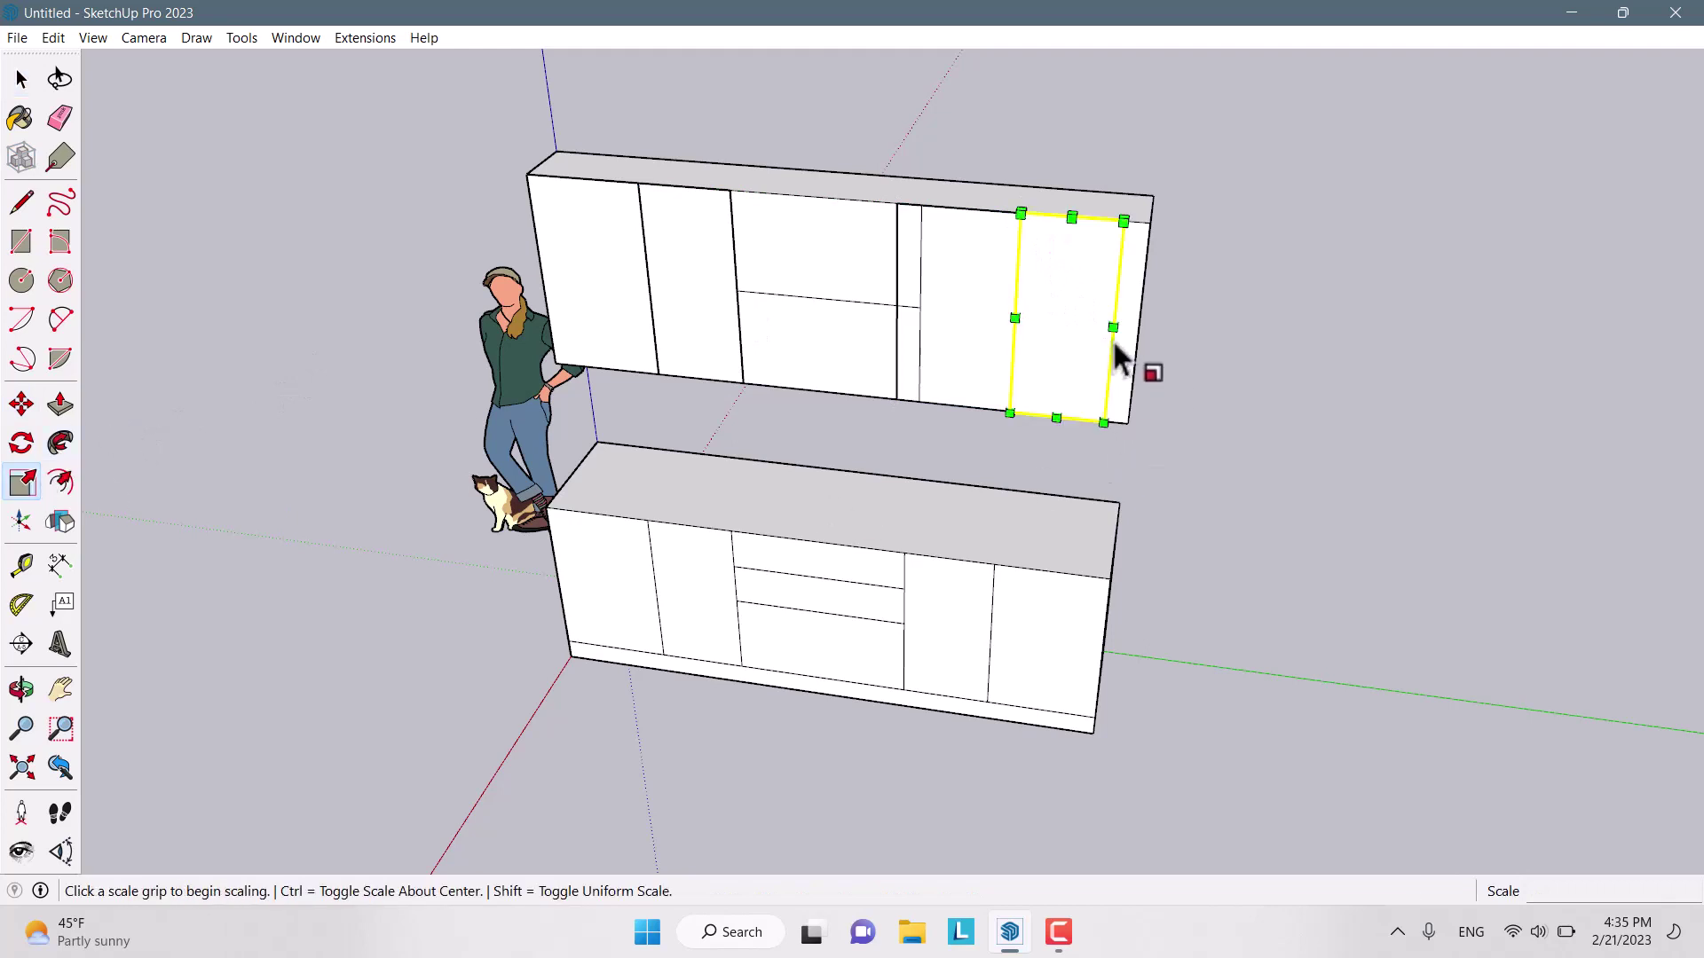
drag(1115, 323, 1145, 321)
middle_drag(976, 323, 1035, 335)
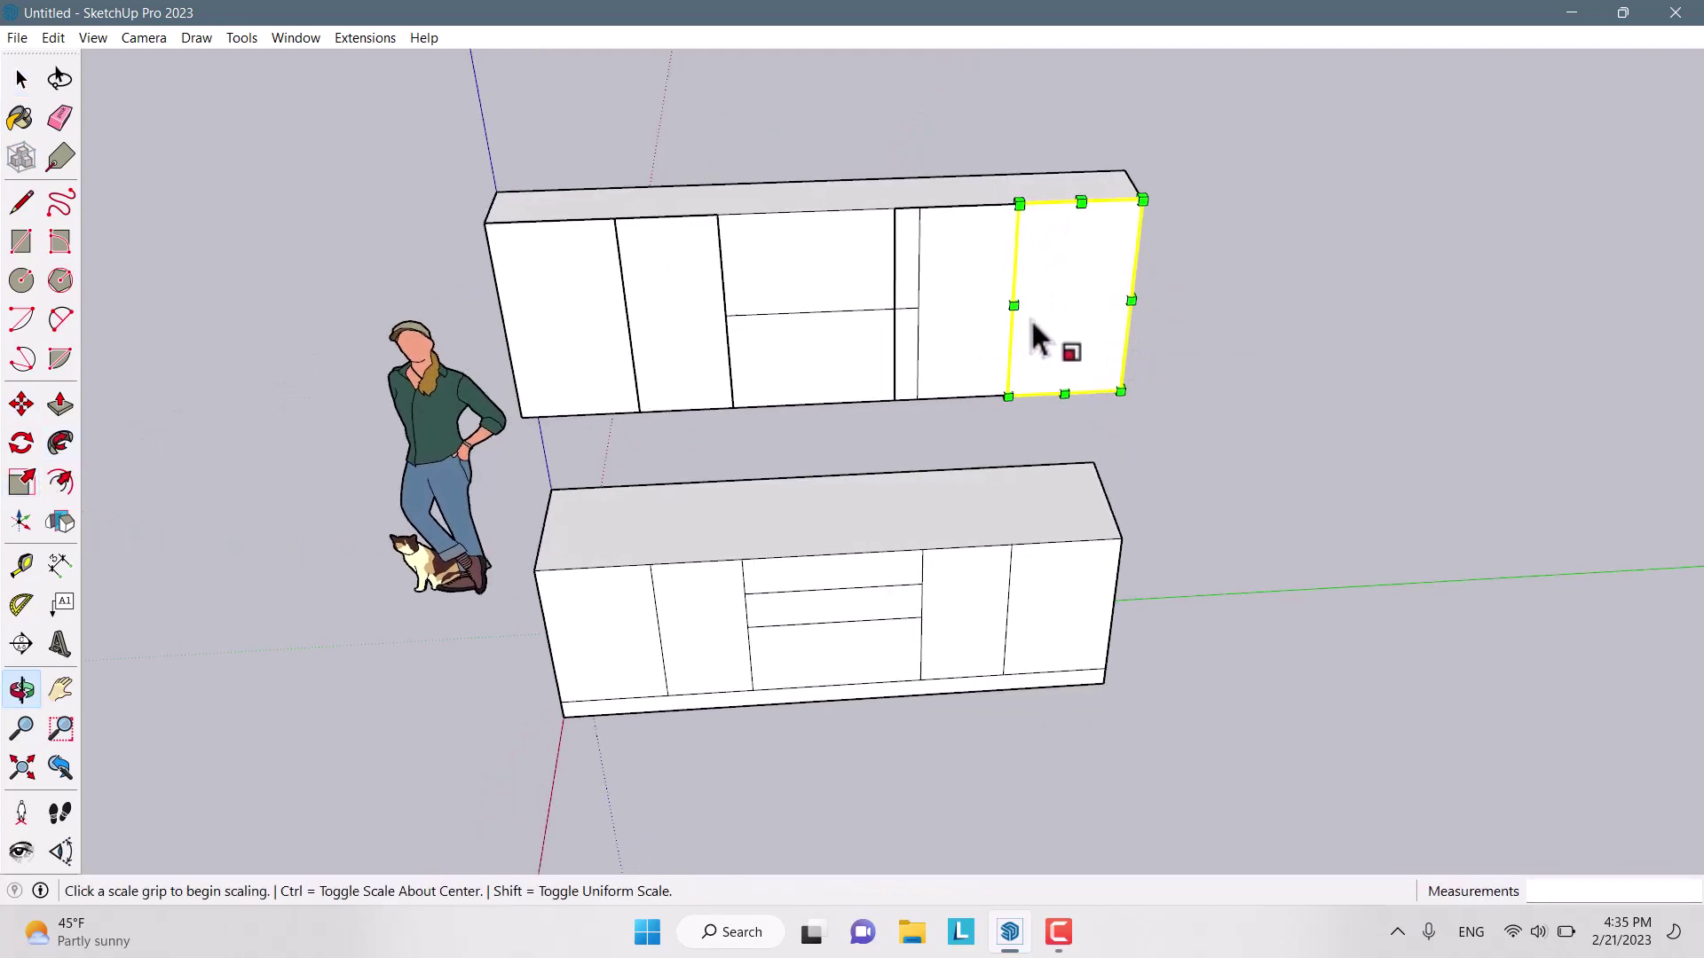
key(space)
click(22, 482)
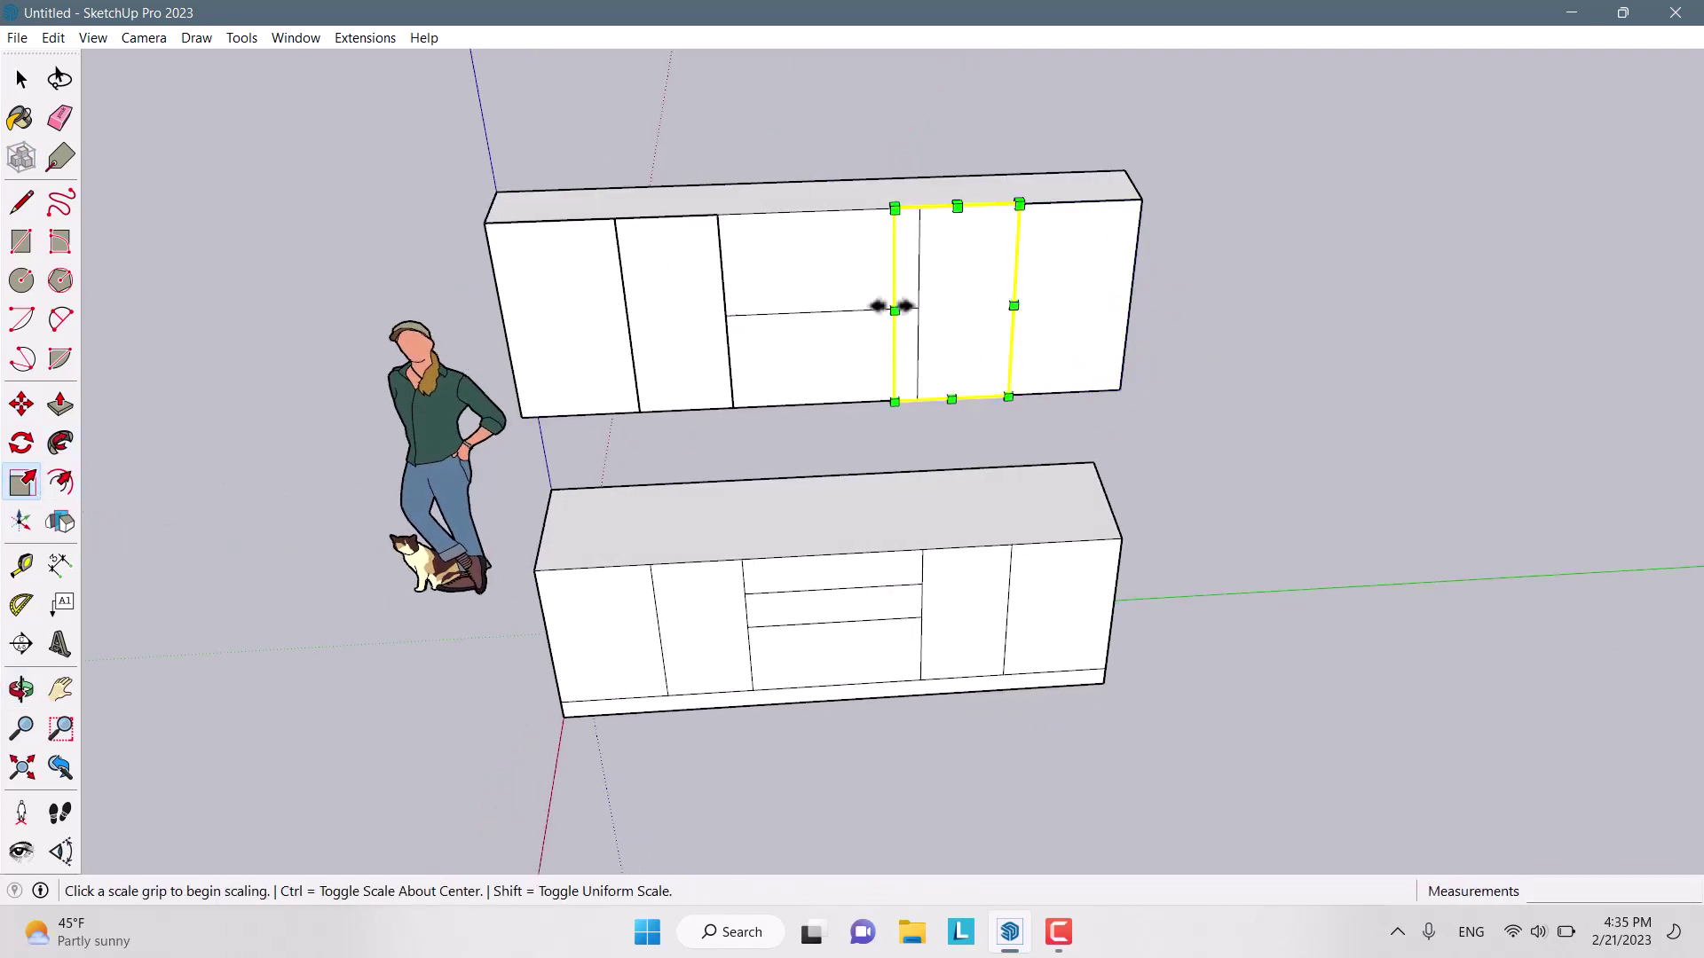
drag(894, 310, 913, 306)
middle_drag(913, 306, 864, 362)
key(space)
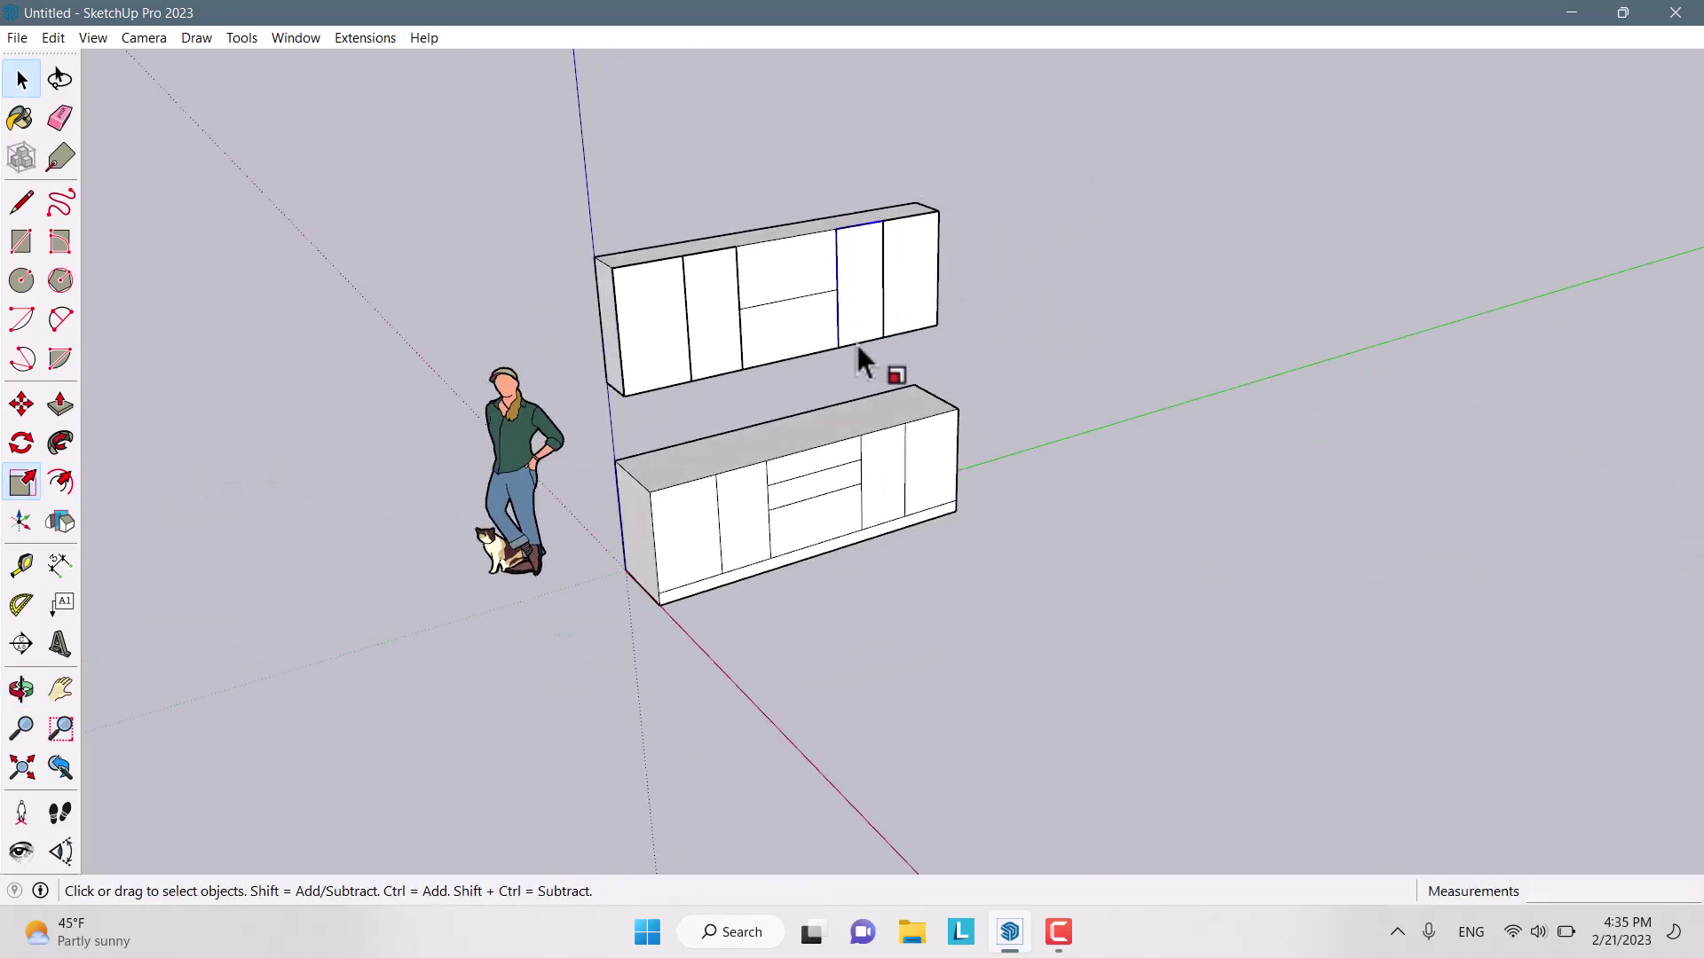
scroll(967, 276, up, 2)
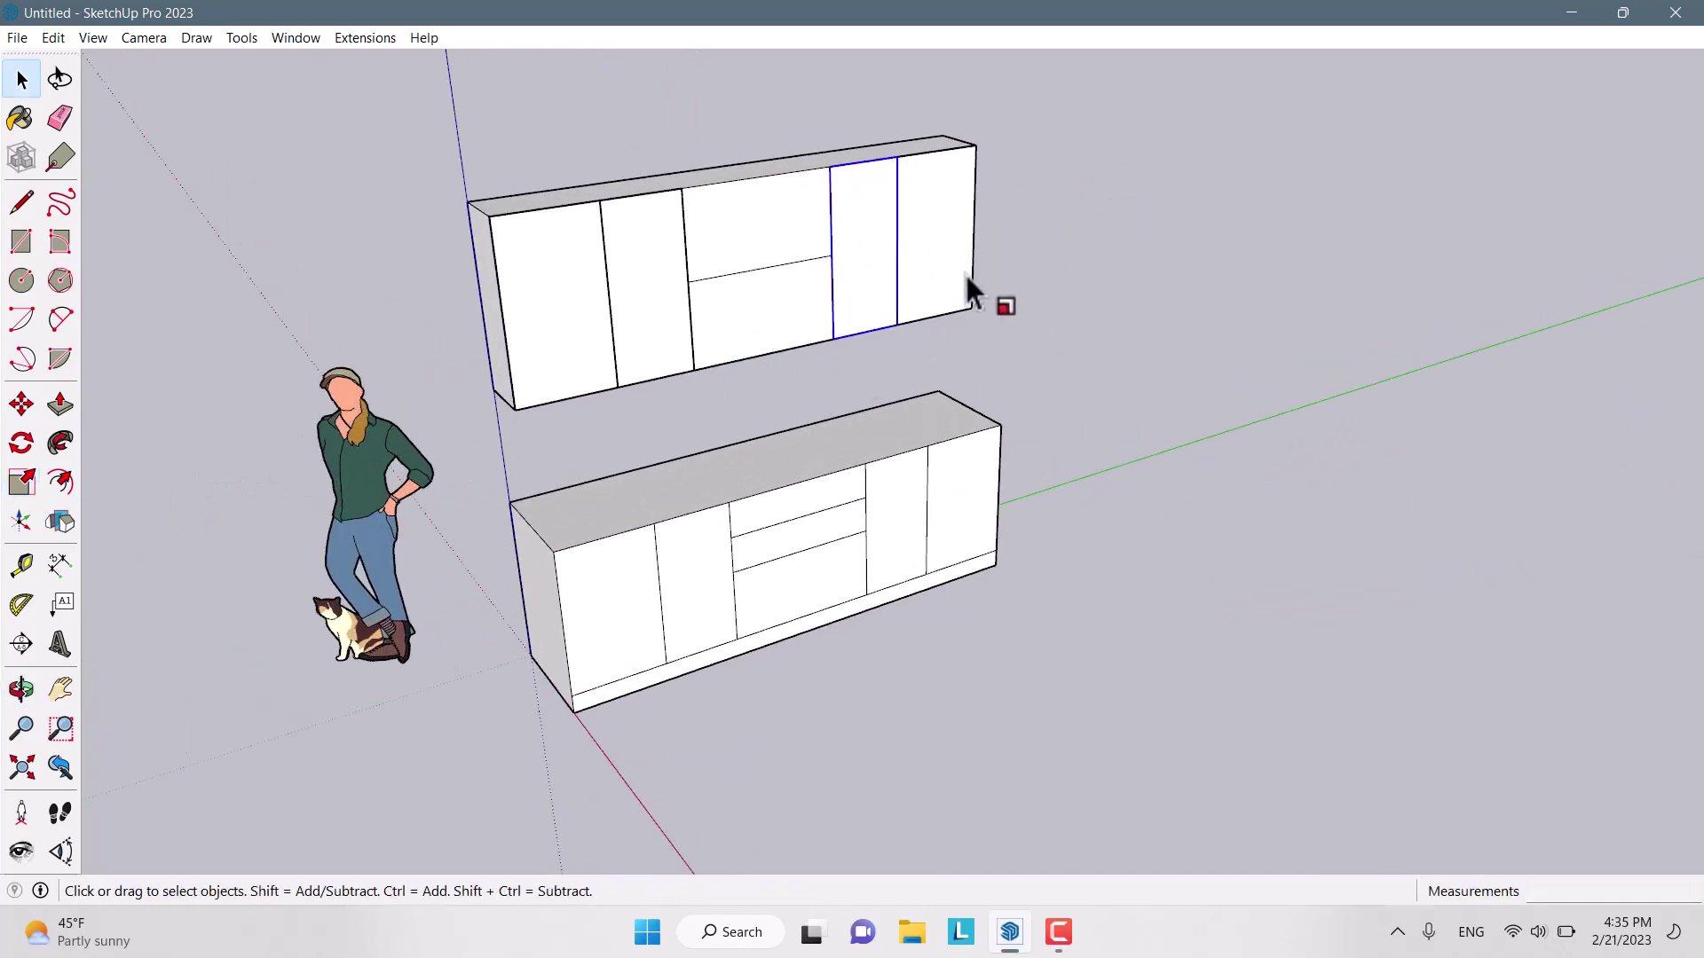
Make a copy of a door rotated 90° to lie horizontally
click(22, 442)
scroll(744, 348, up, 3)
click(839, 174)
key(ctrl)
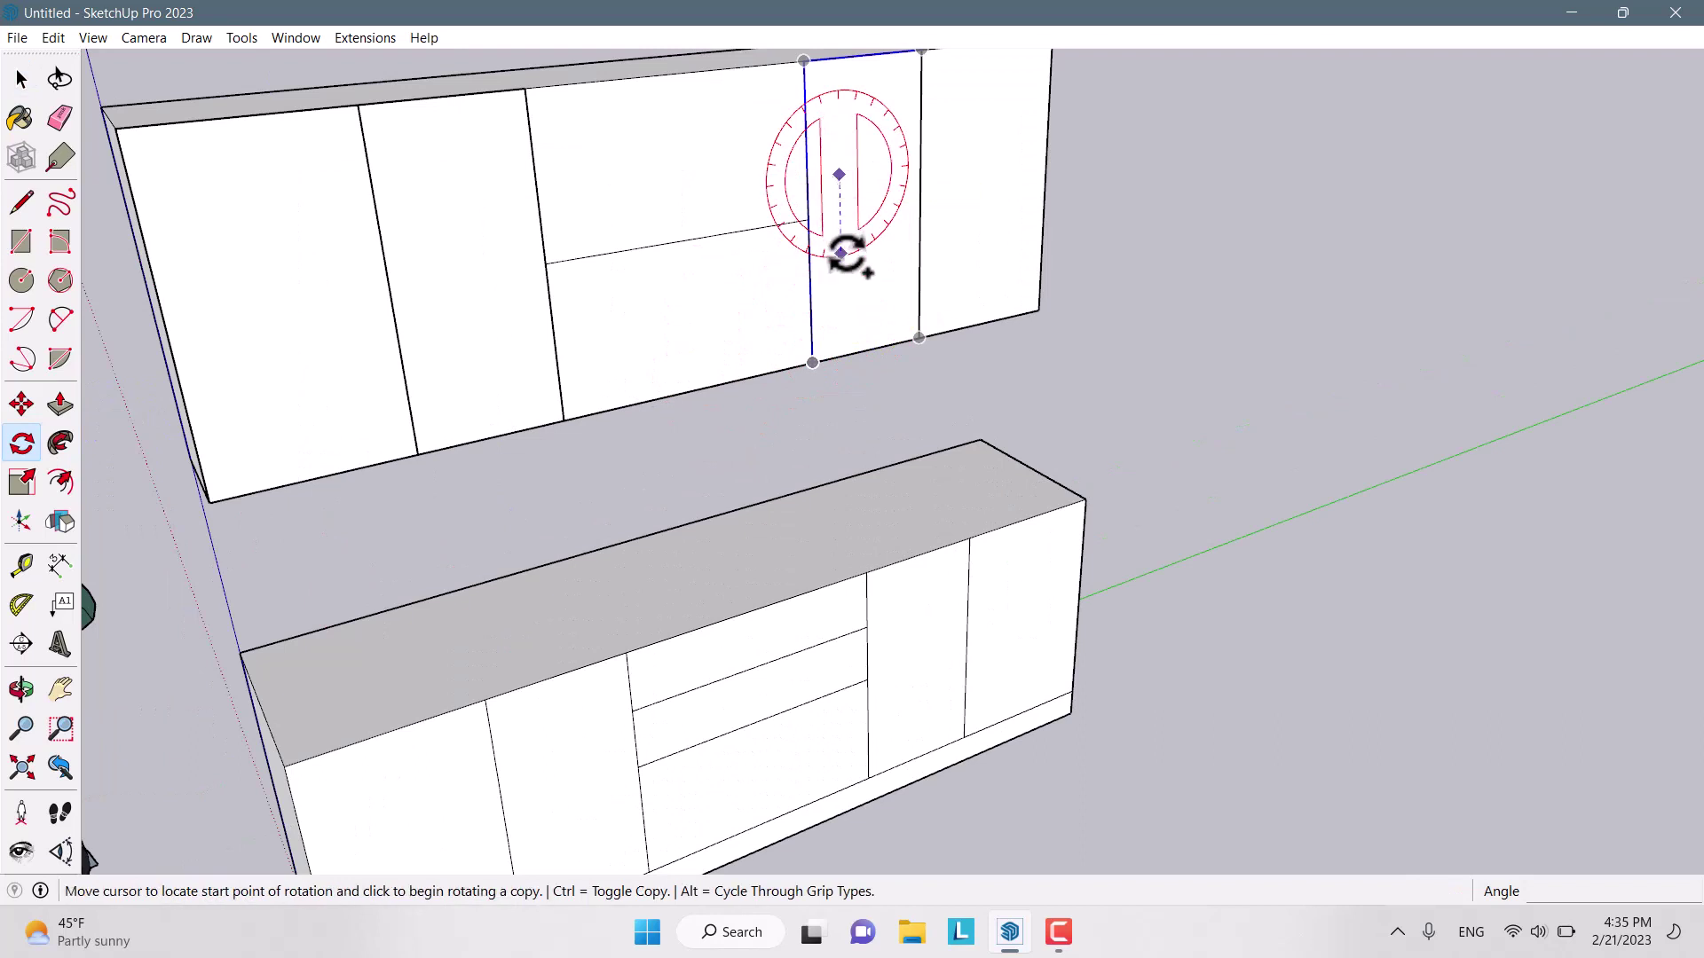
click(839, 255)
text(90)
key(Return)
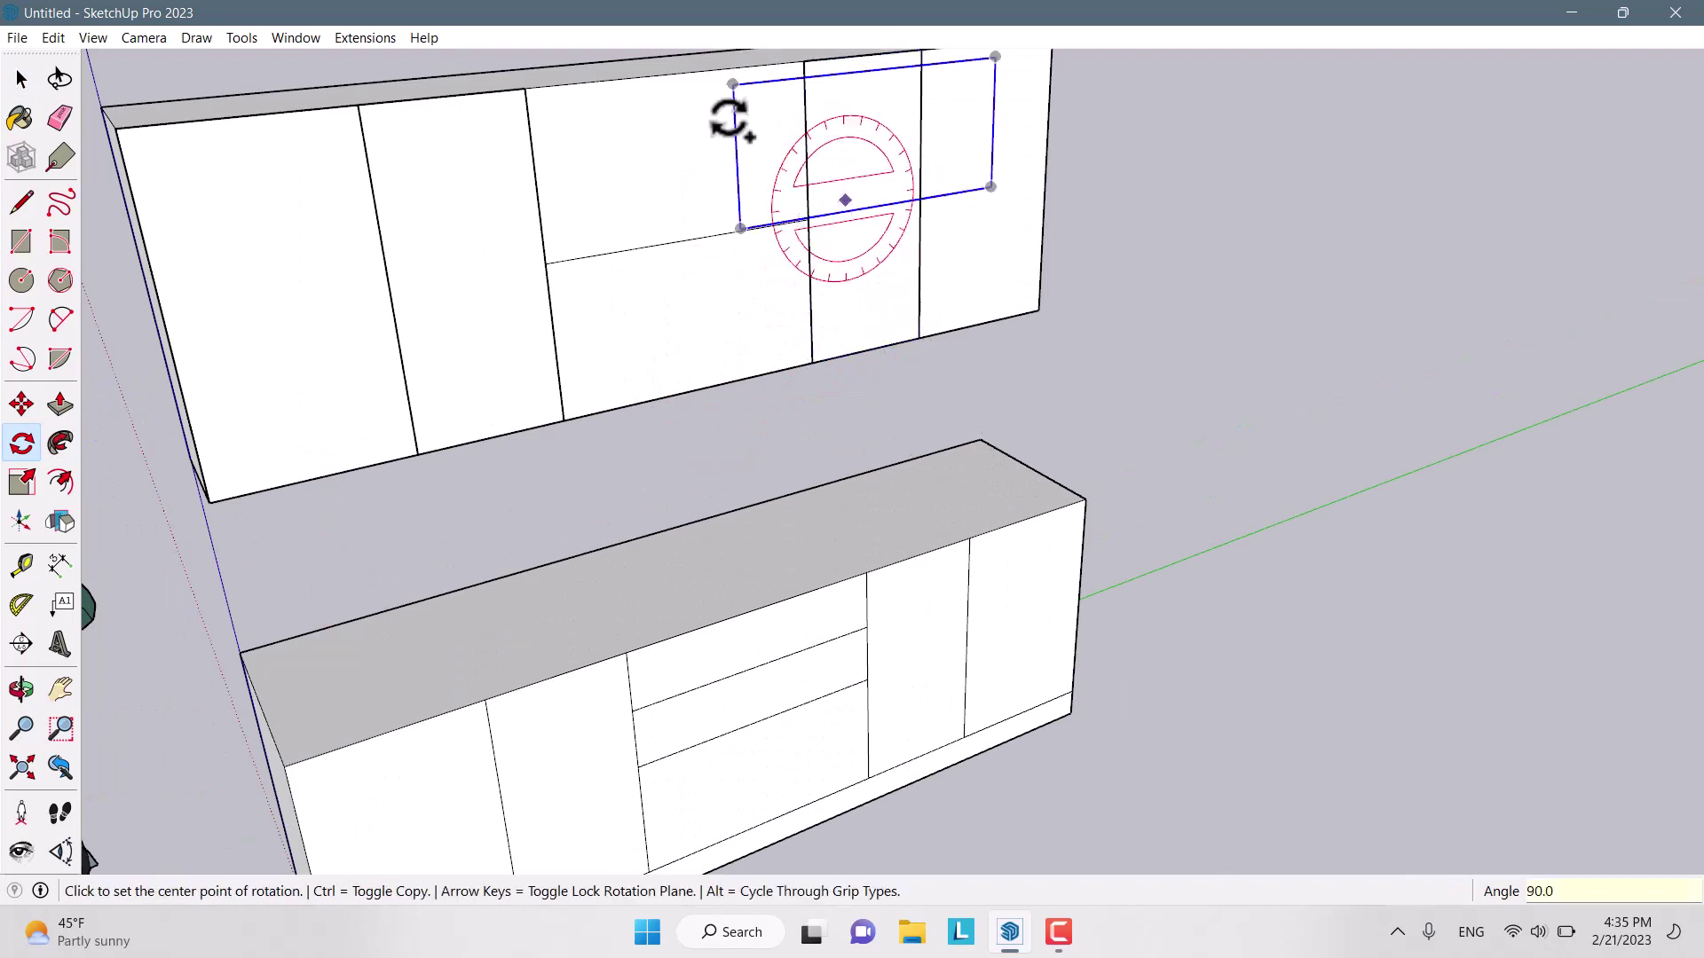
Place the rotated panel at the middle bay's top and scale it to the bay's width and height
click(21, 405)
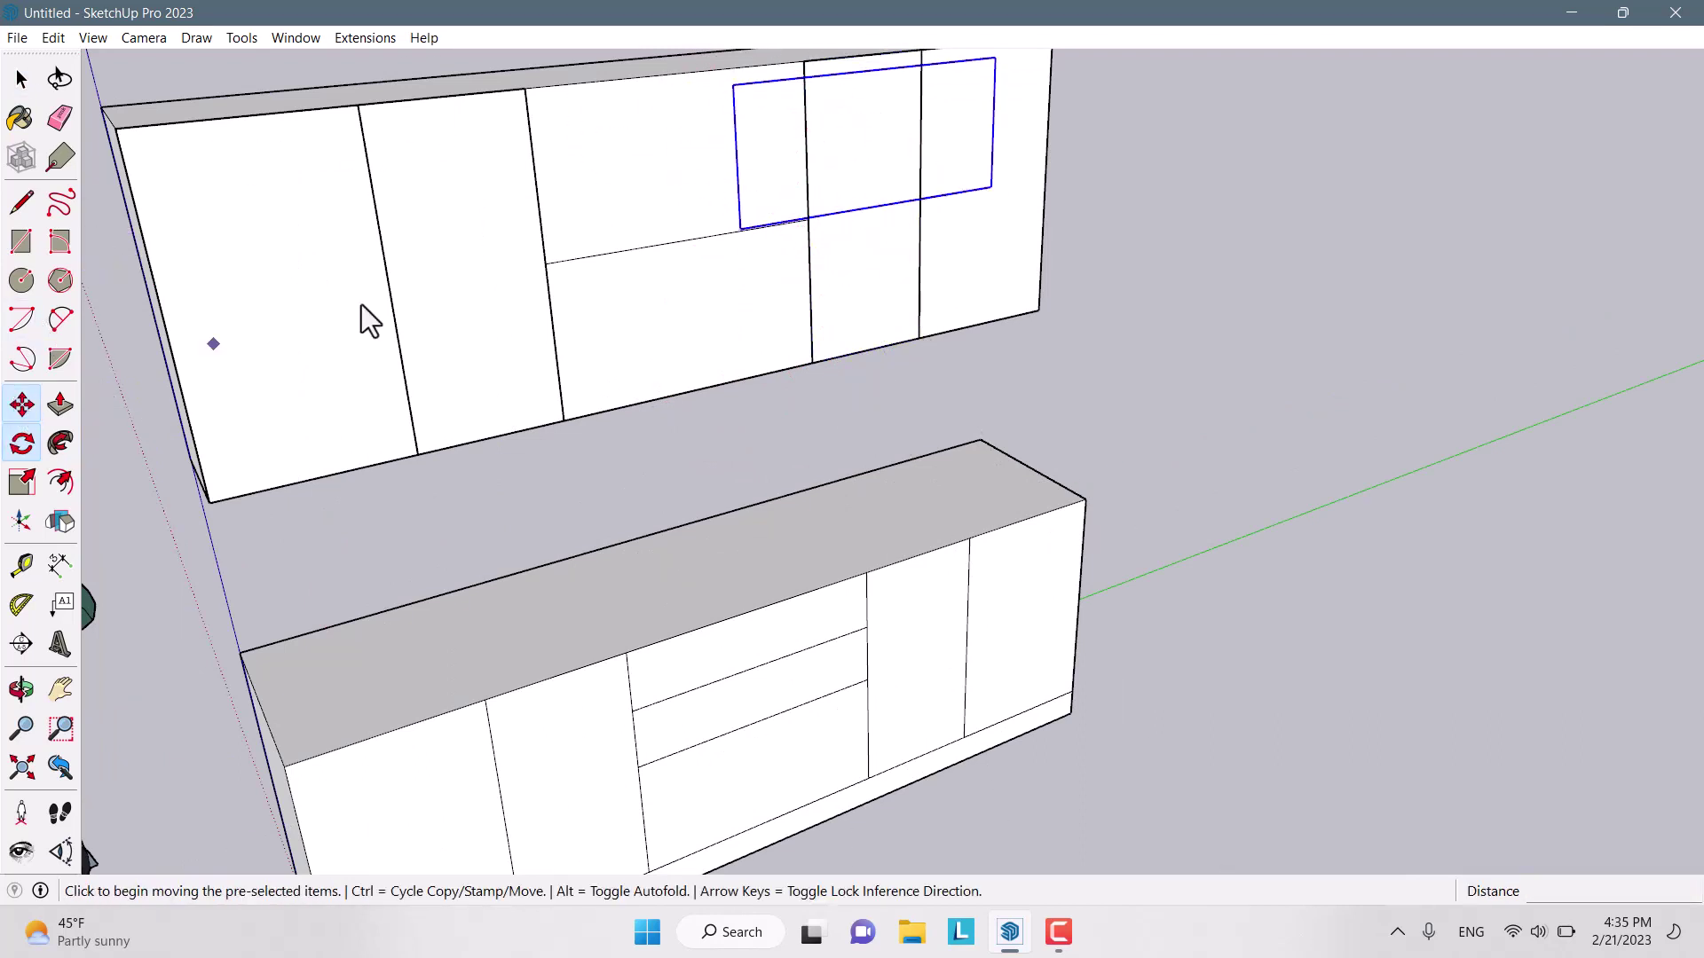
click(733, 86)
click(530, 89)
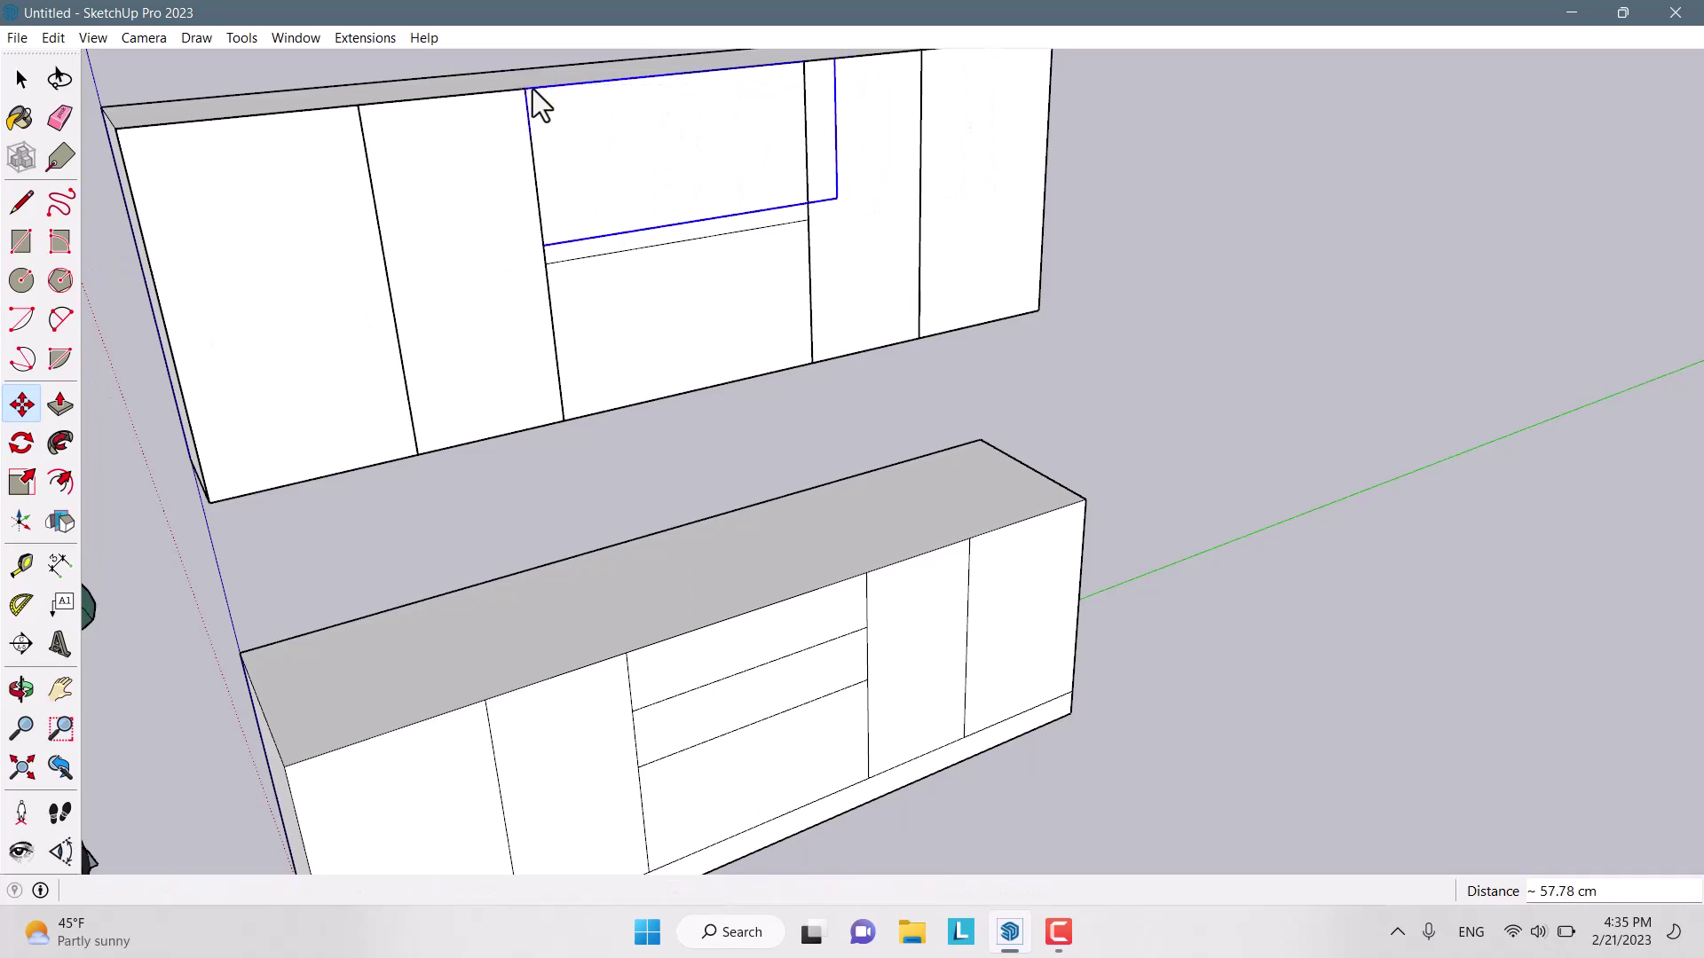
click(21, 482)
click(840, 131)
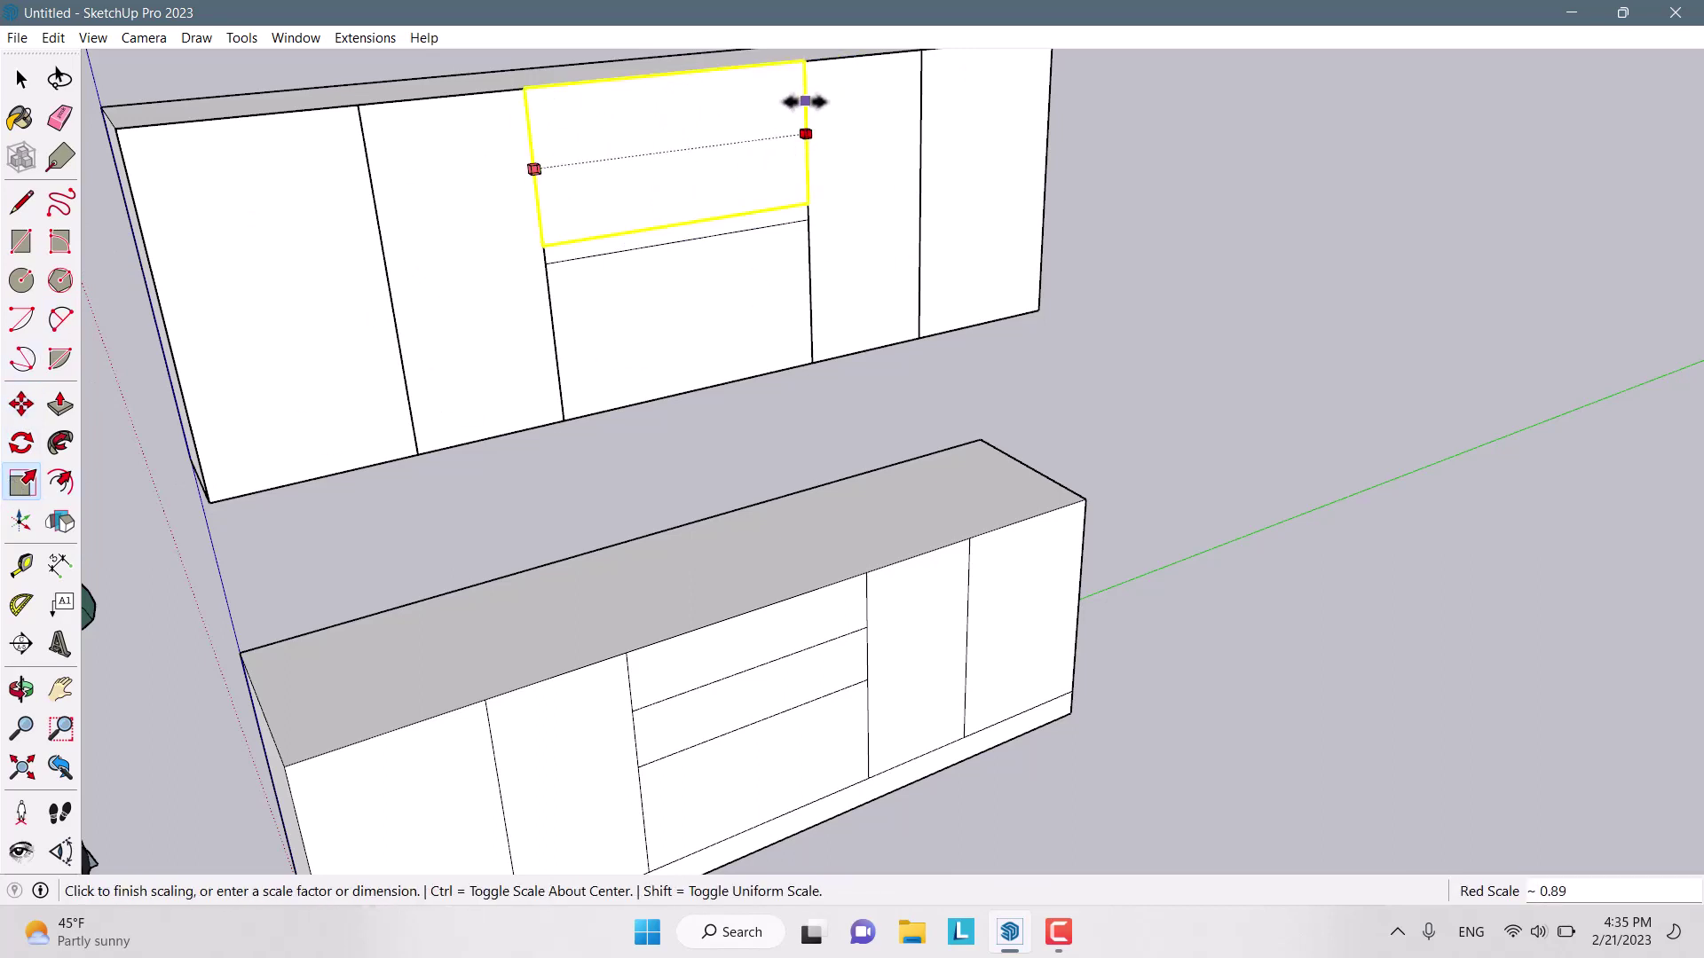
click(807, 132)
click(676, 224)
click(651, 253)
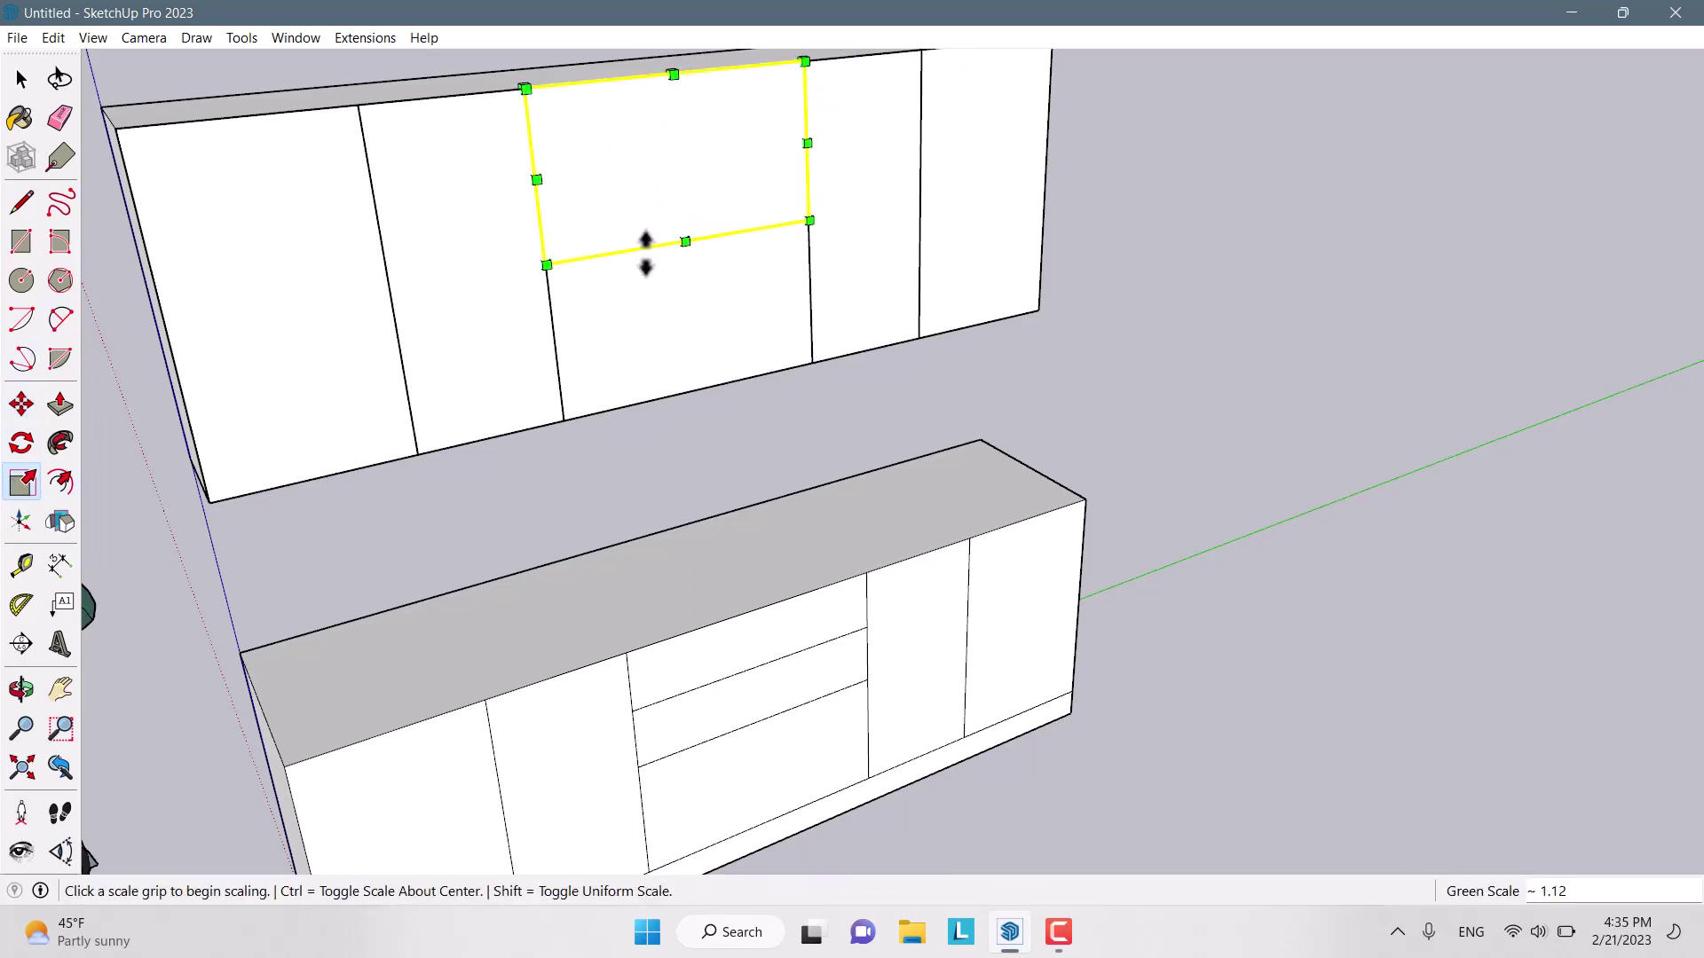
scroll(799, 293, down, 5)
middle_drag(887, 311, 621, 373)
Copy the flap panel downward to form the second flap door
click(21, 405)
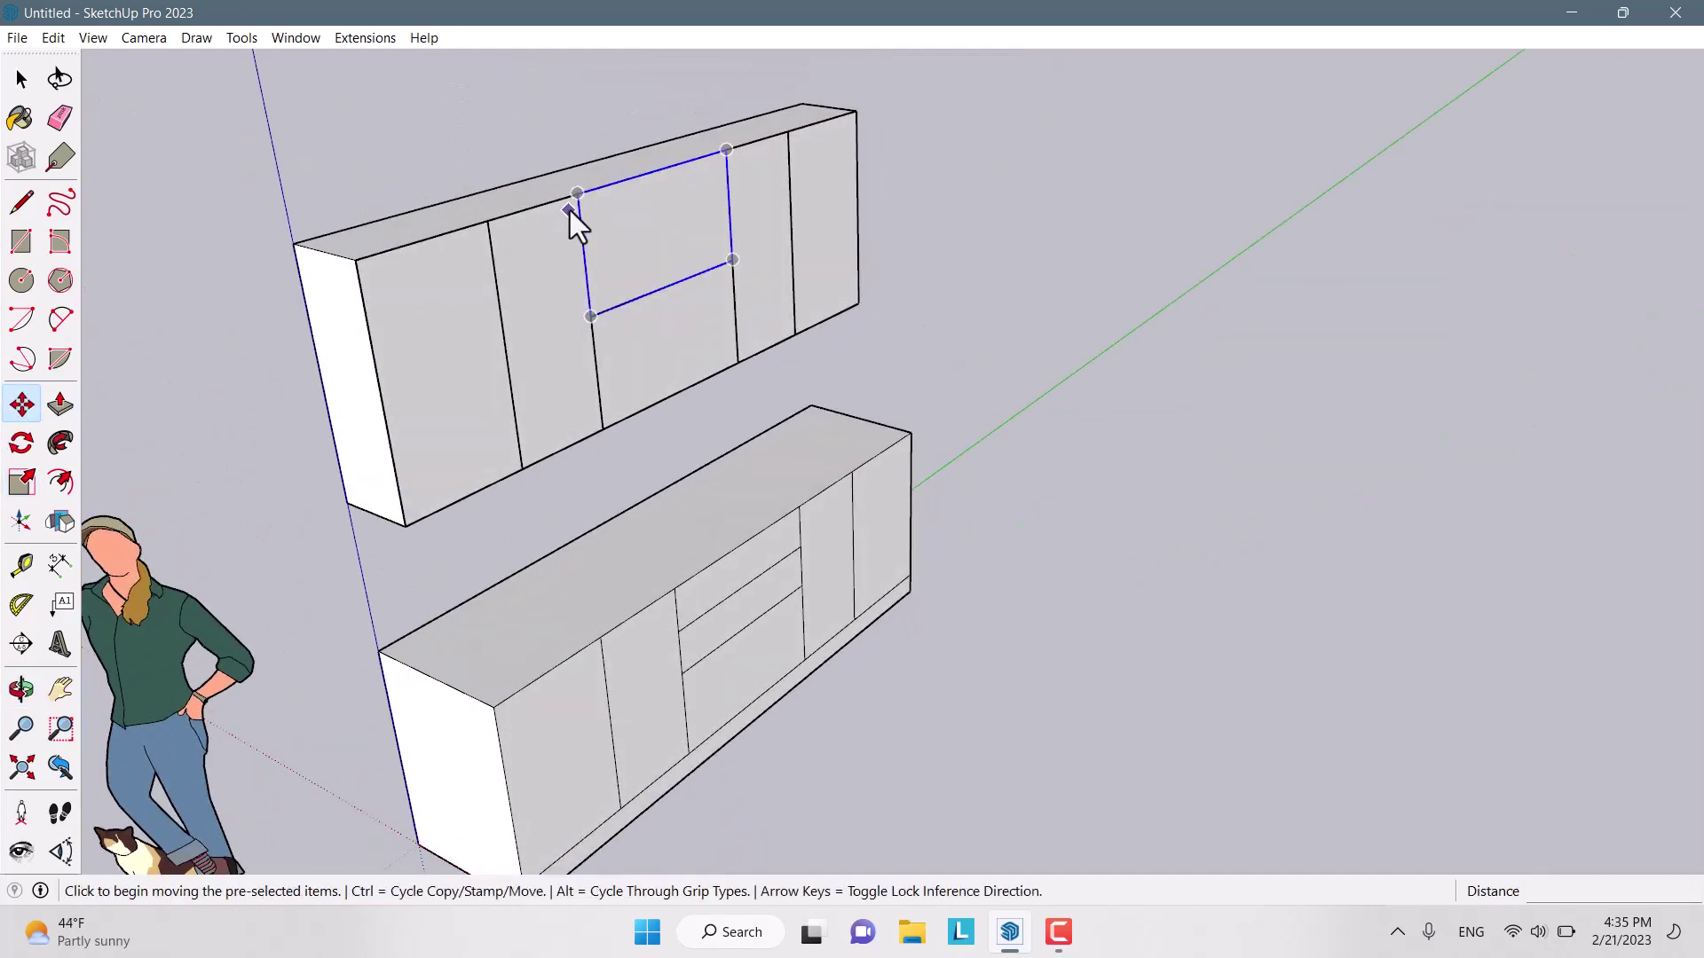
key(ctrl)
click(579, 196)
key(space)
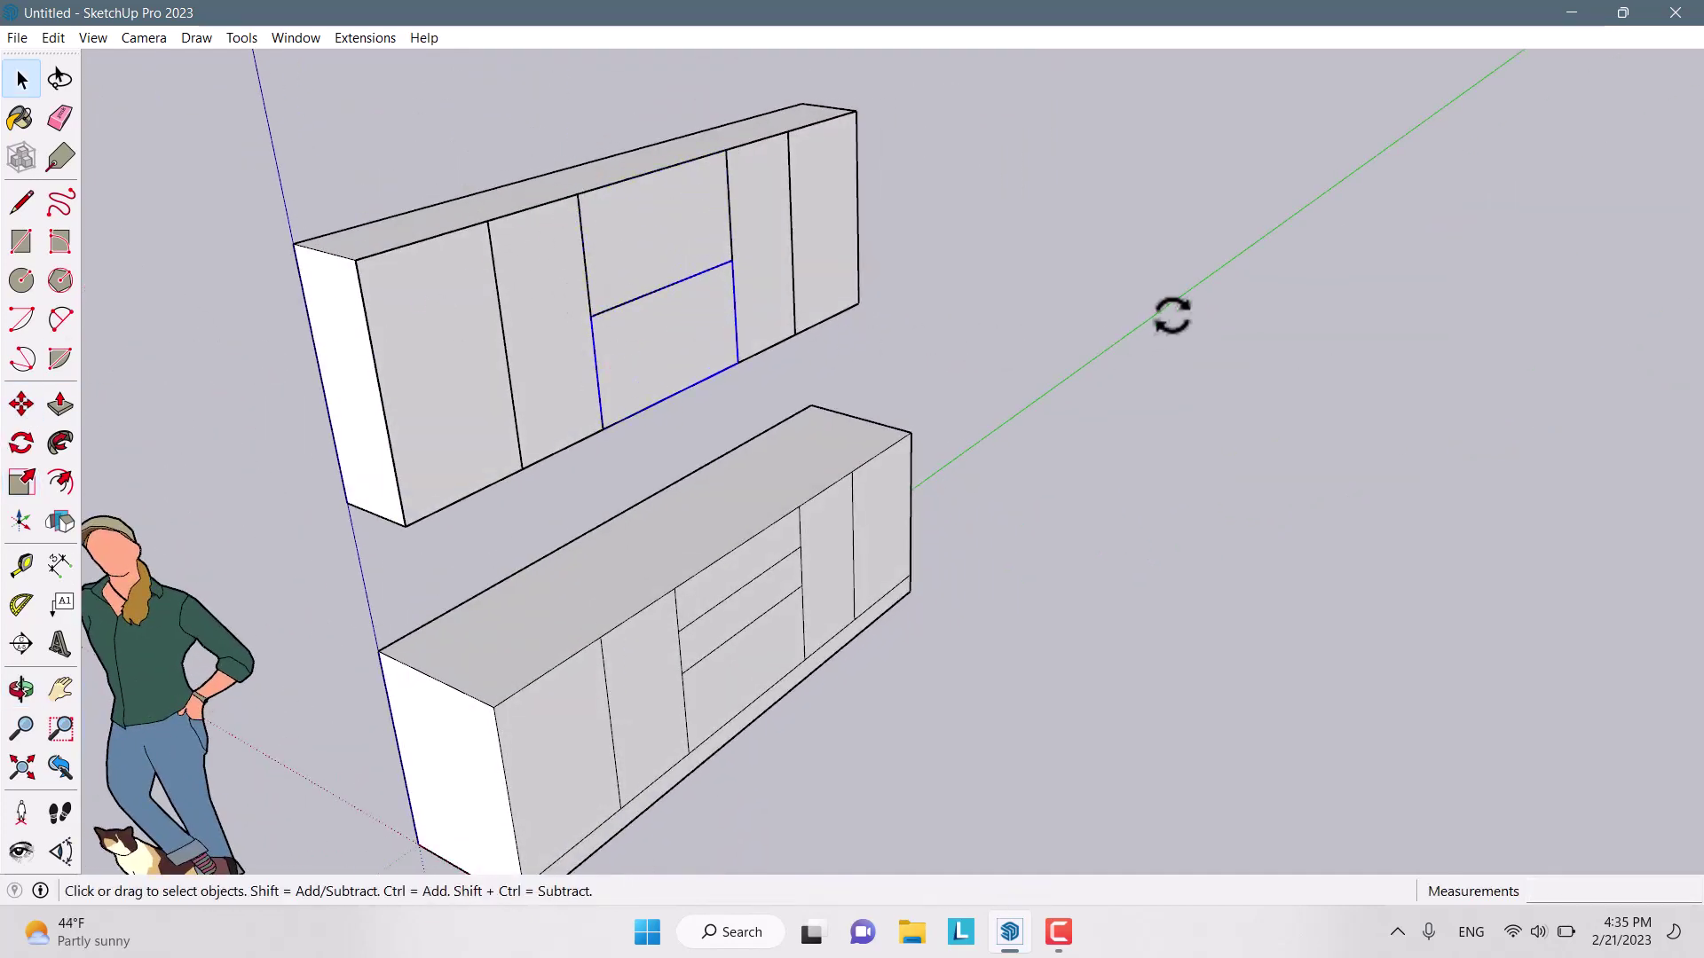
middle_drag(891, 185, 655, 310)
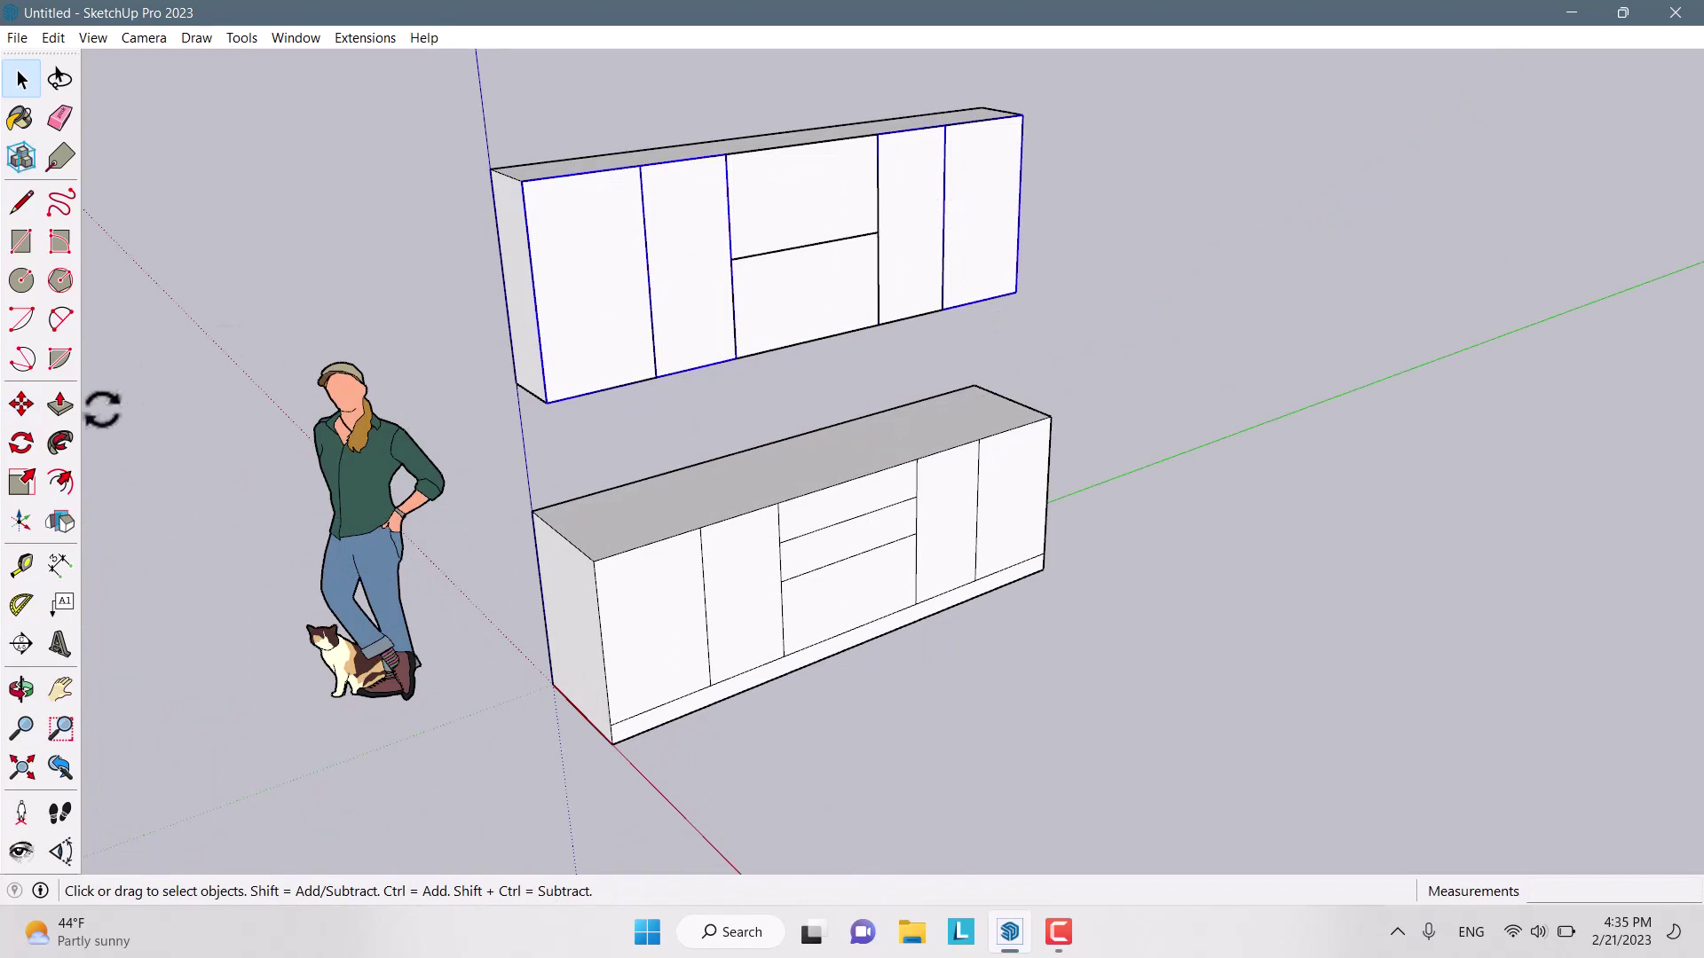
Copy the upper door set onto the base cabinet front and resize it to fit
key(m)
click(546, 403)
key(ctrl)
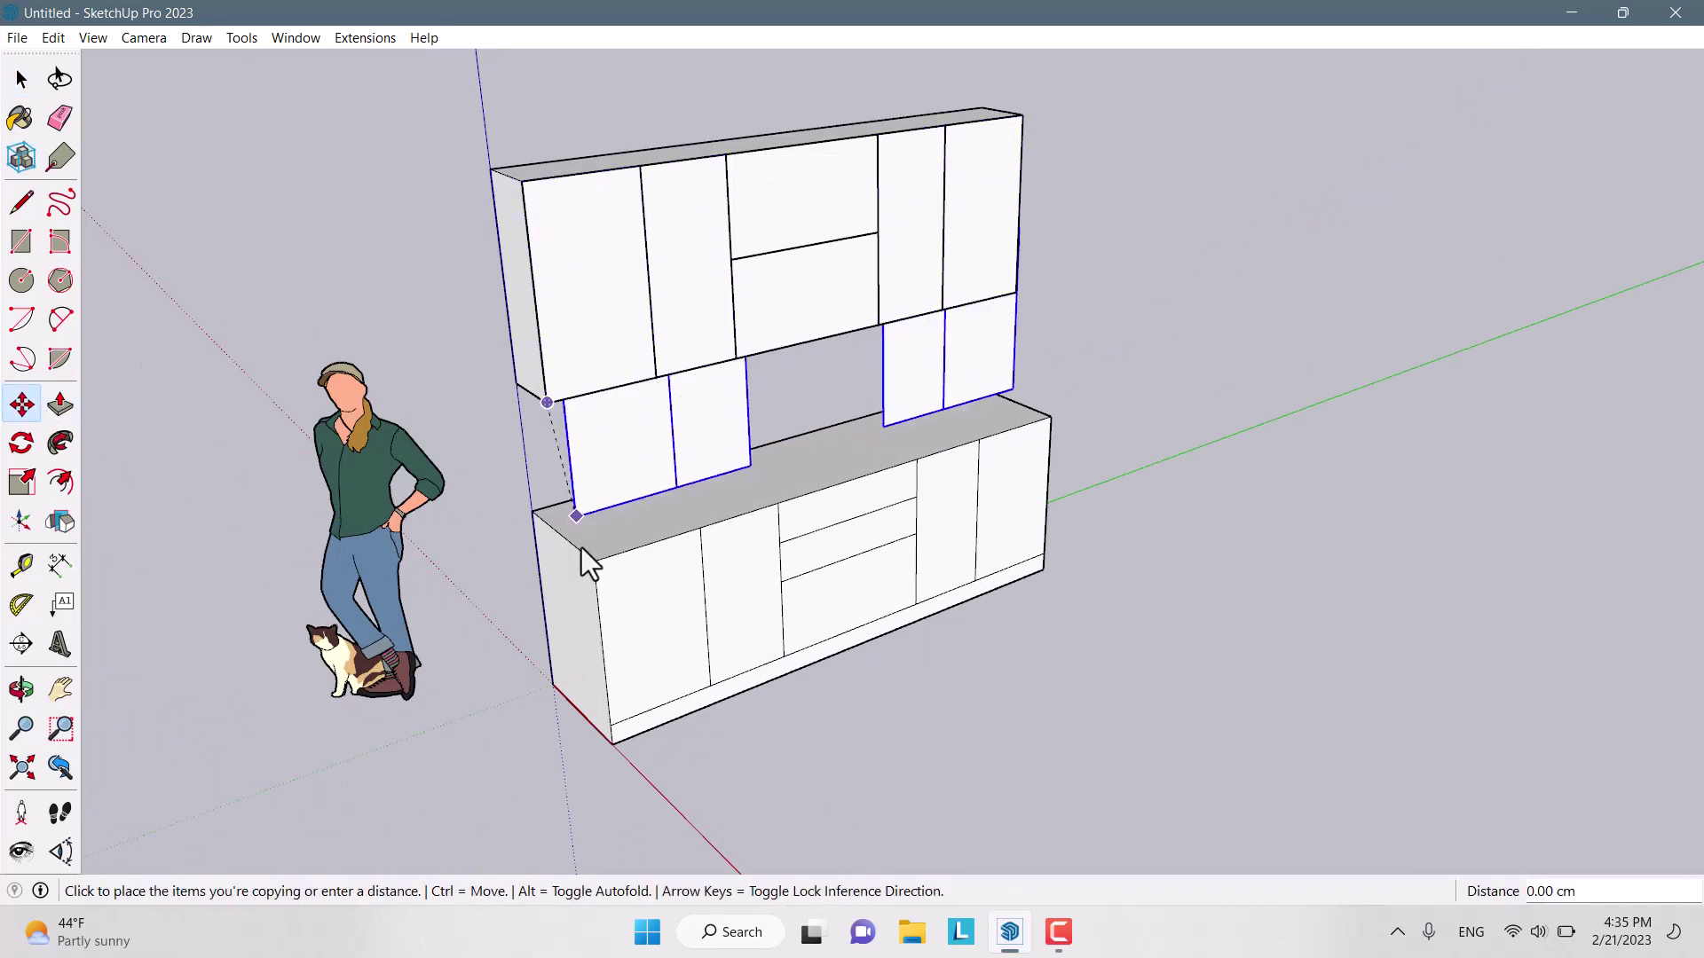
click(609, 732)
click(22, 482)
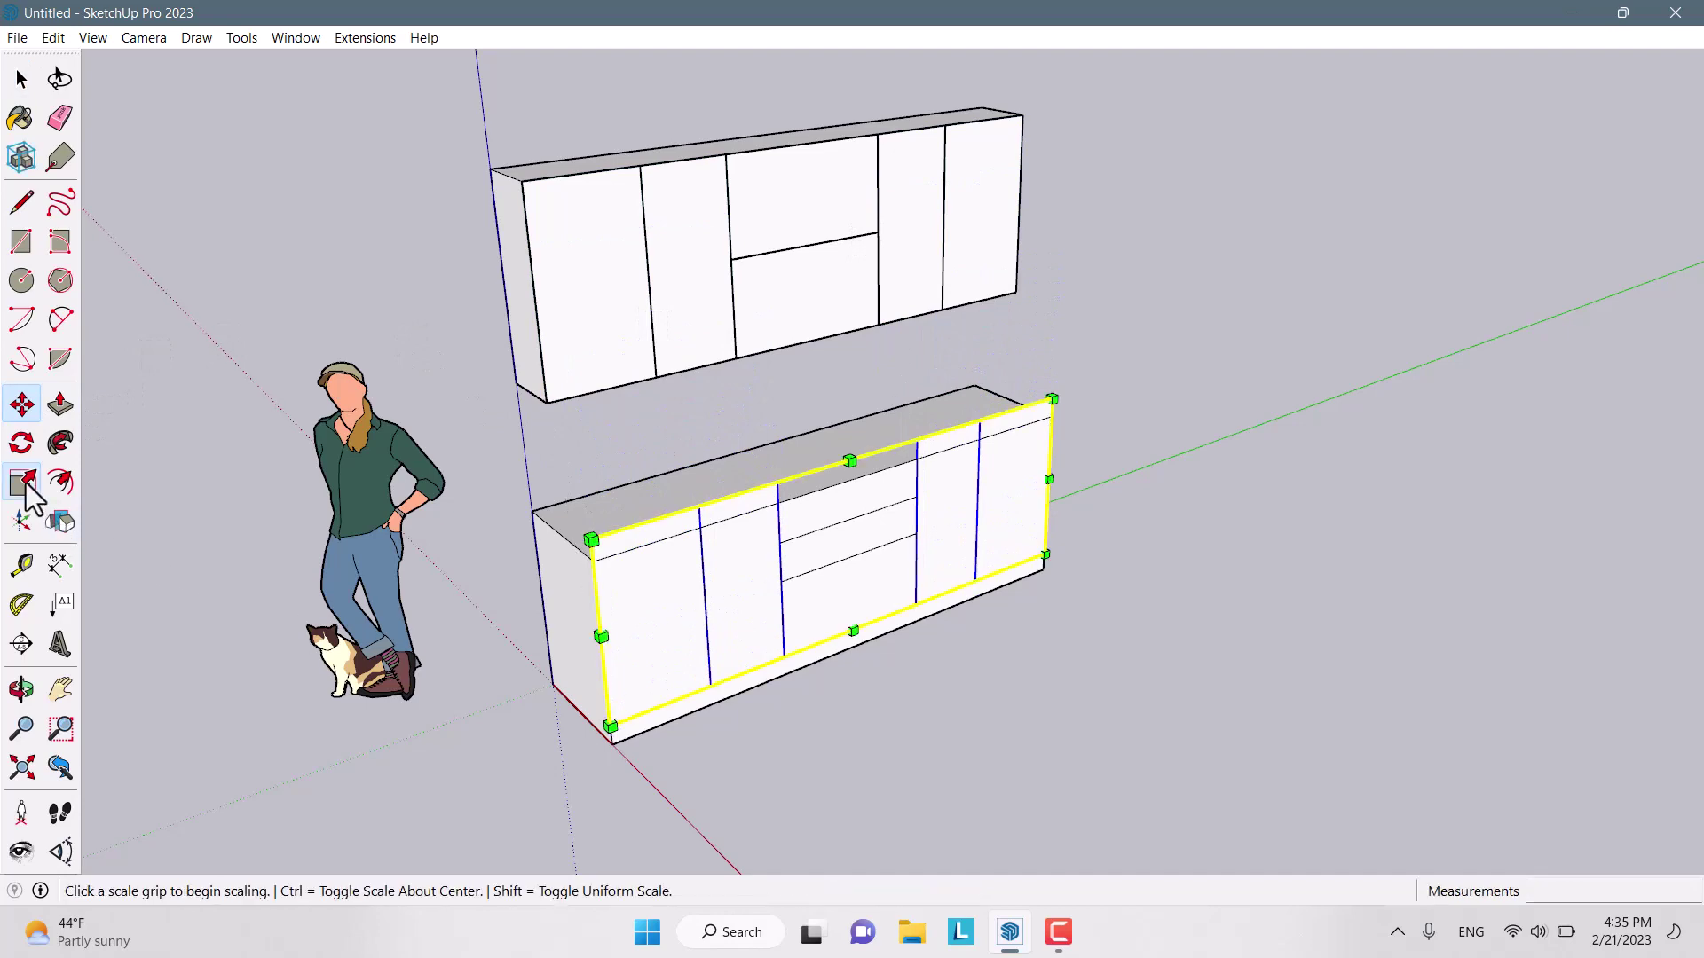
click(850, 463)
click(811, 479)
middle_drag(811, 480, 830, 463)
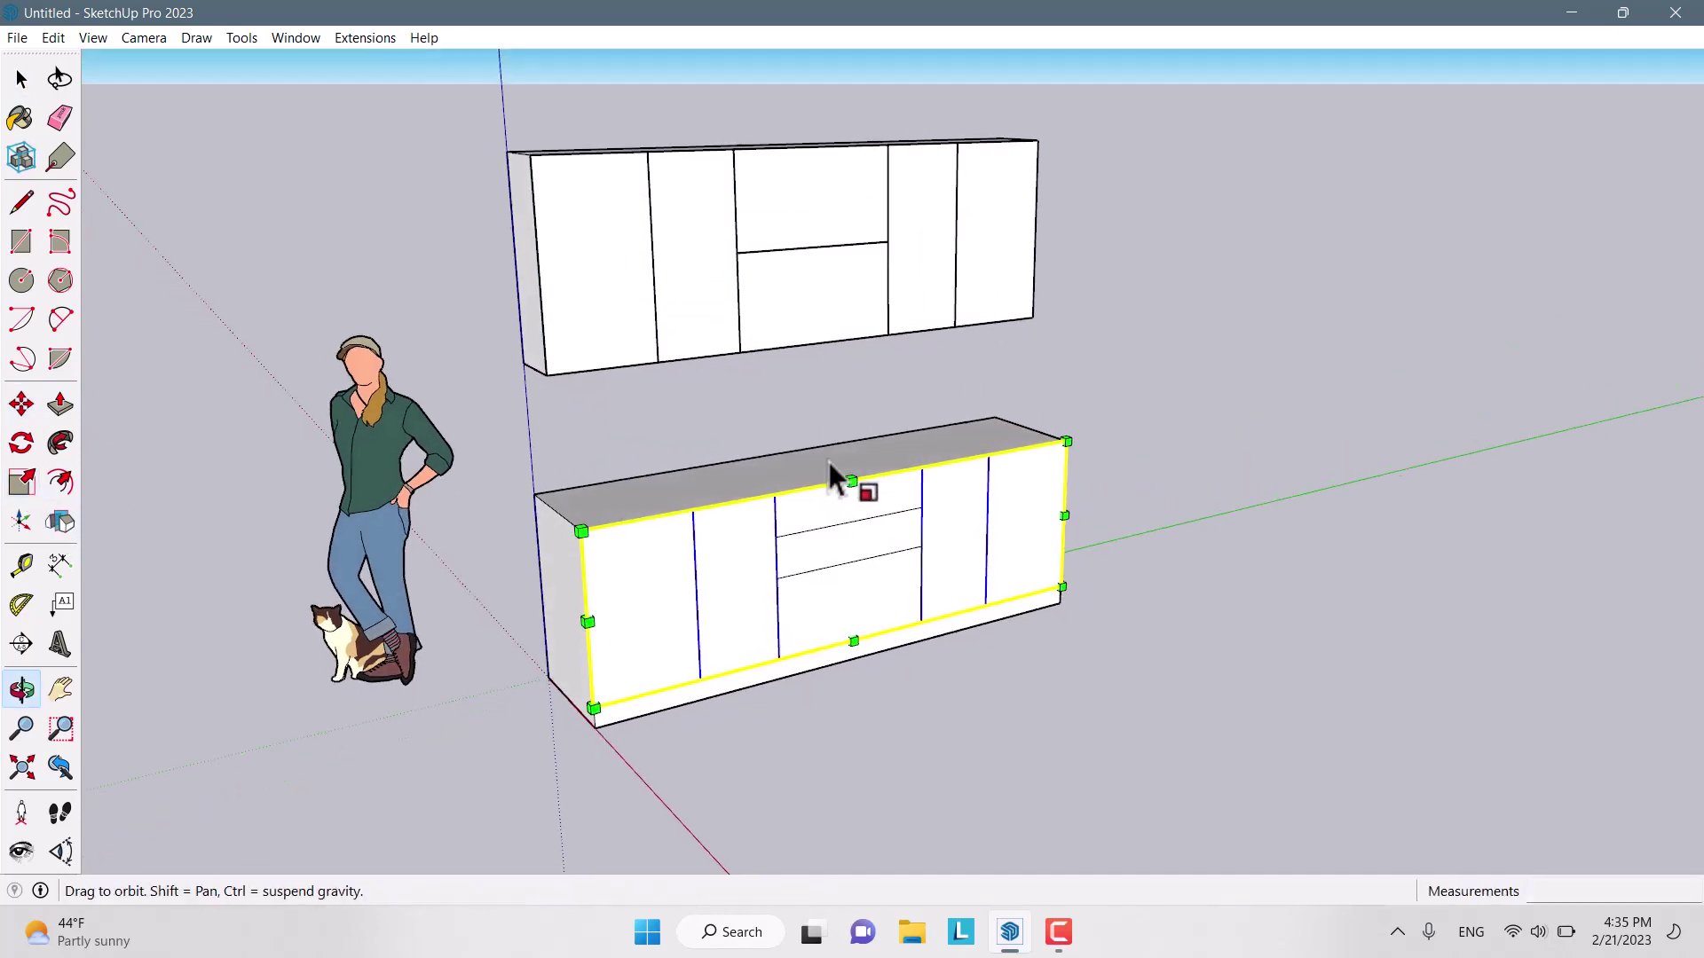
key(space)
scroll(875, 609, up, 3)
scroll(868, 609, down, 2)
scroll(834, 301, down, 1)
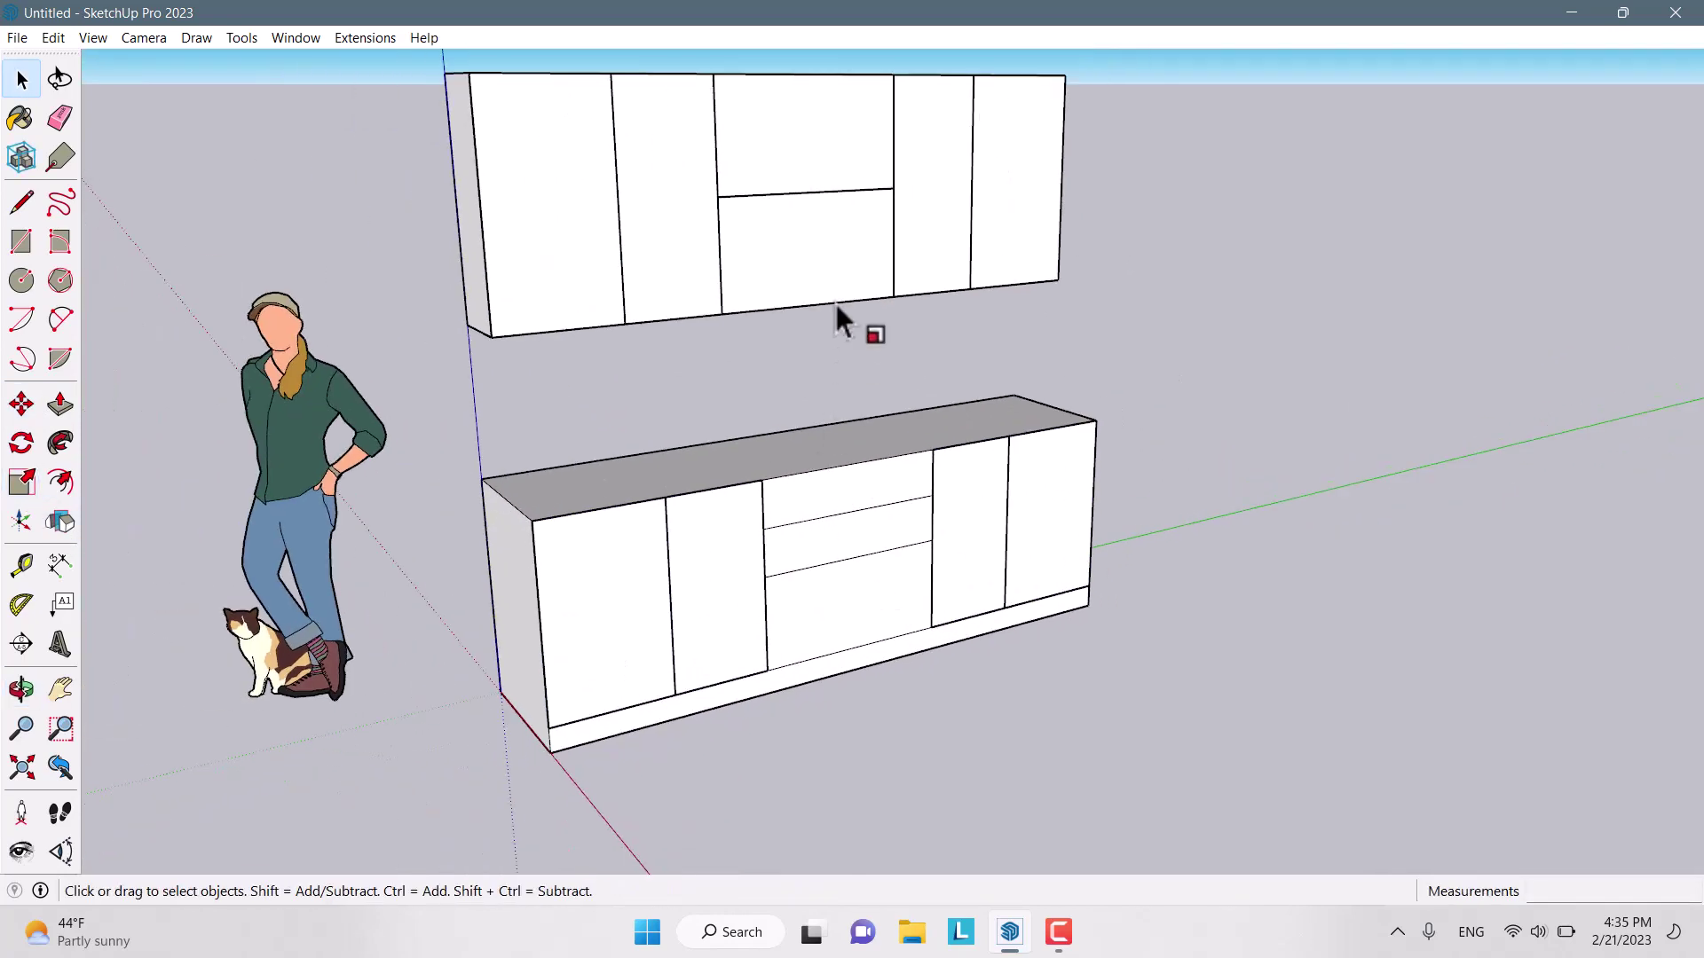
Copy the flap panel onto the base cabinet's drawer area and shrink it to the drawer line
click(23, 404)
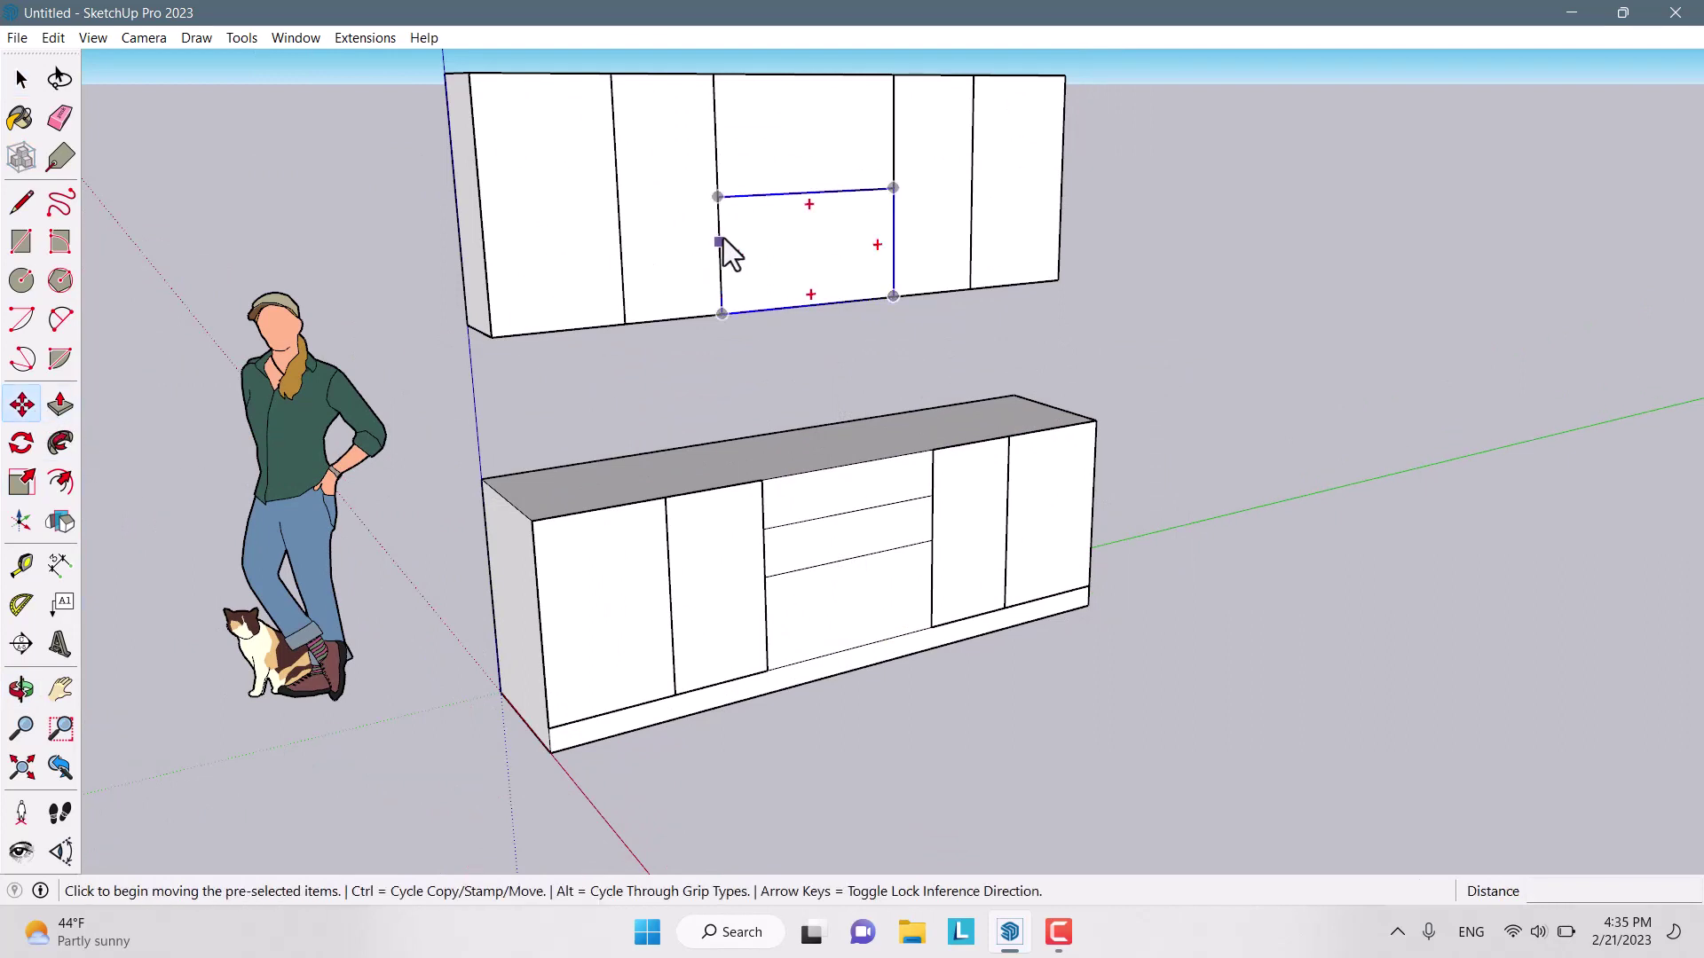
key(ctrl)
click(717, 196)
scroll(806, 415, up, 3)
click(742, 506)
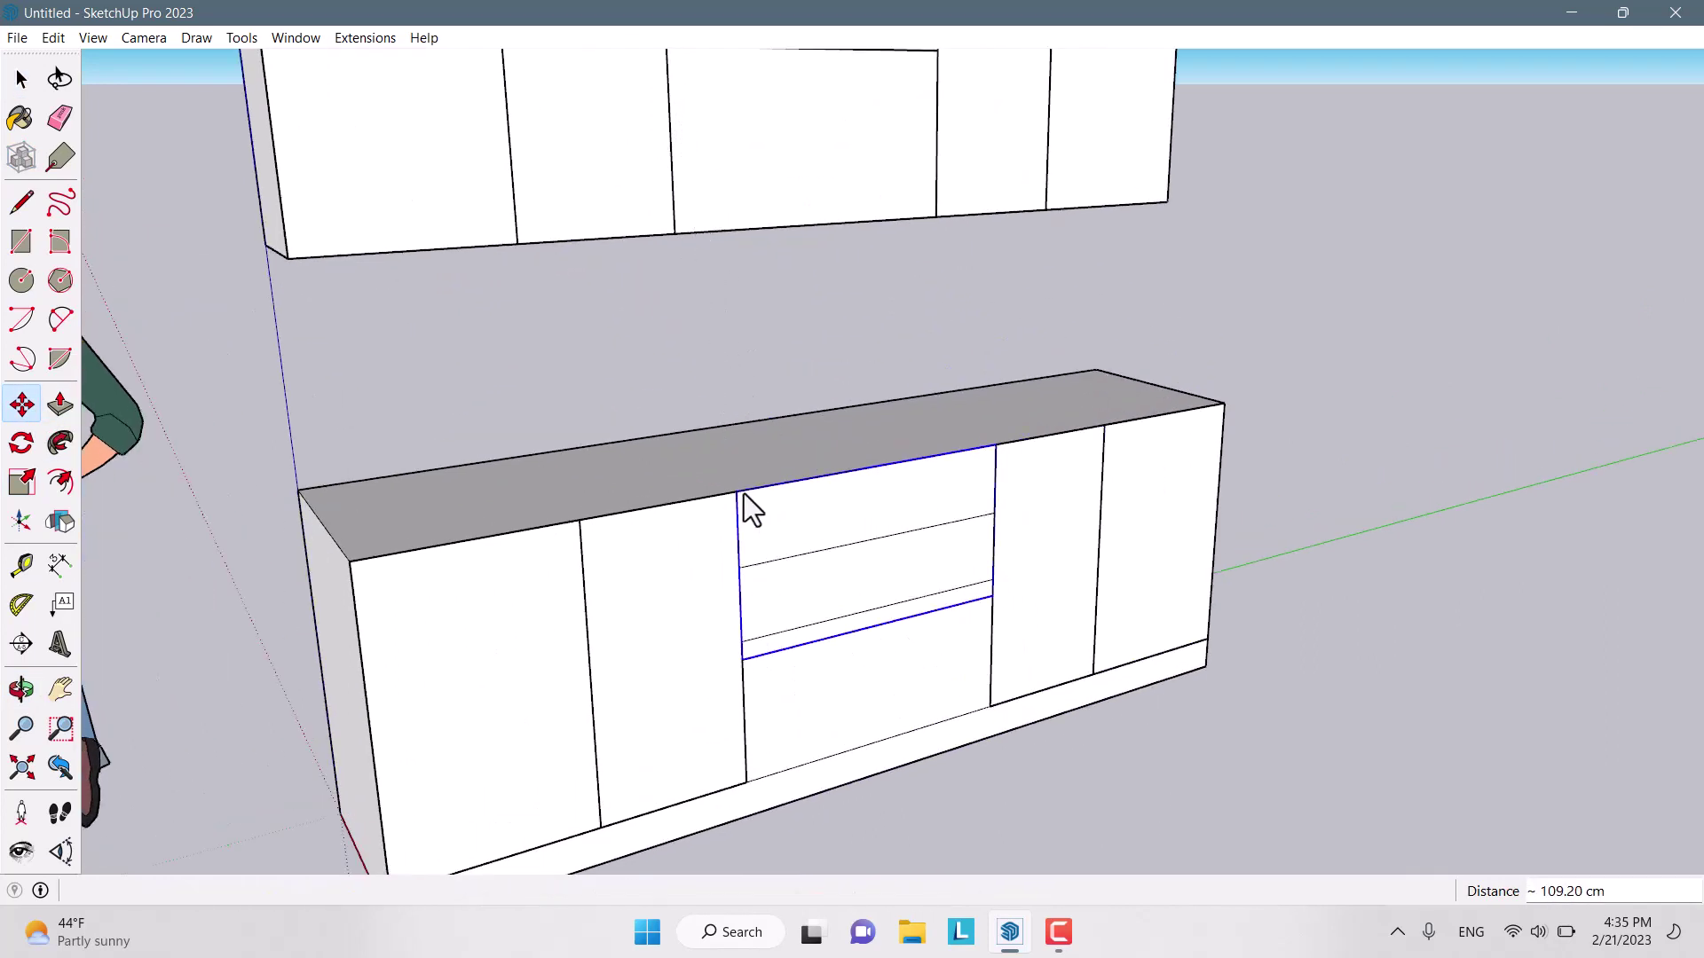
click(22, 482)
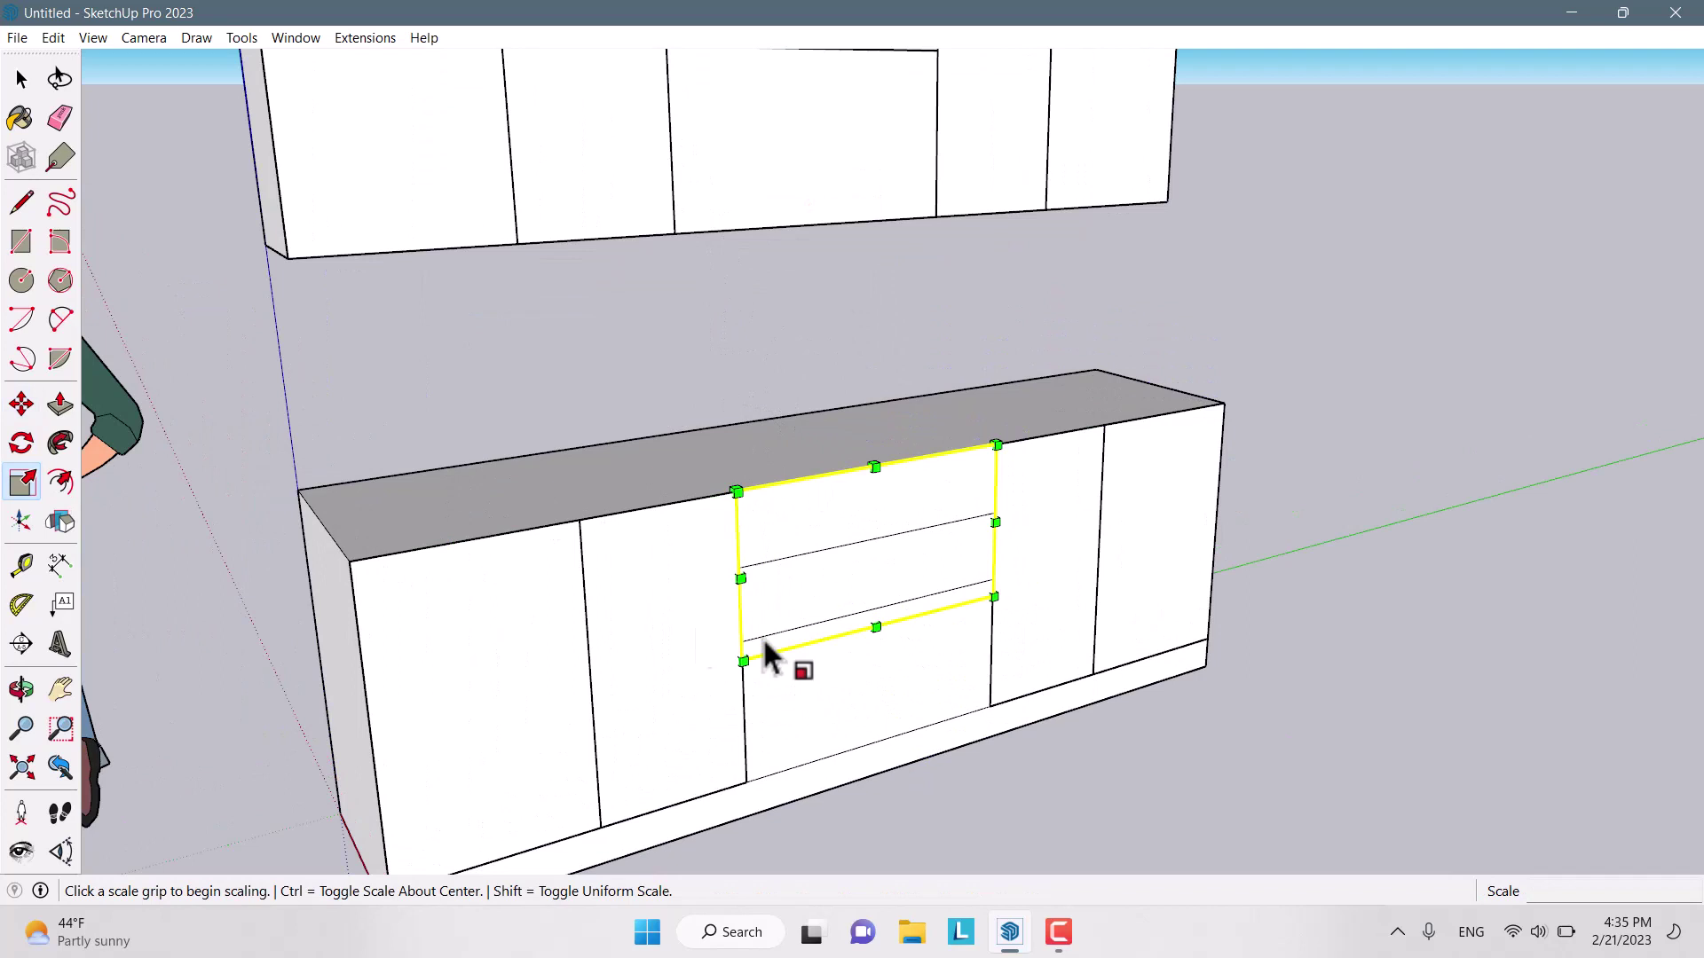
click(876, 626)
click(829, 545)
Move the panel 20 cm lower, copy it 20 cm below, and stretch it to the base
click(22, 405)
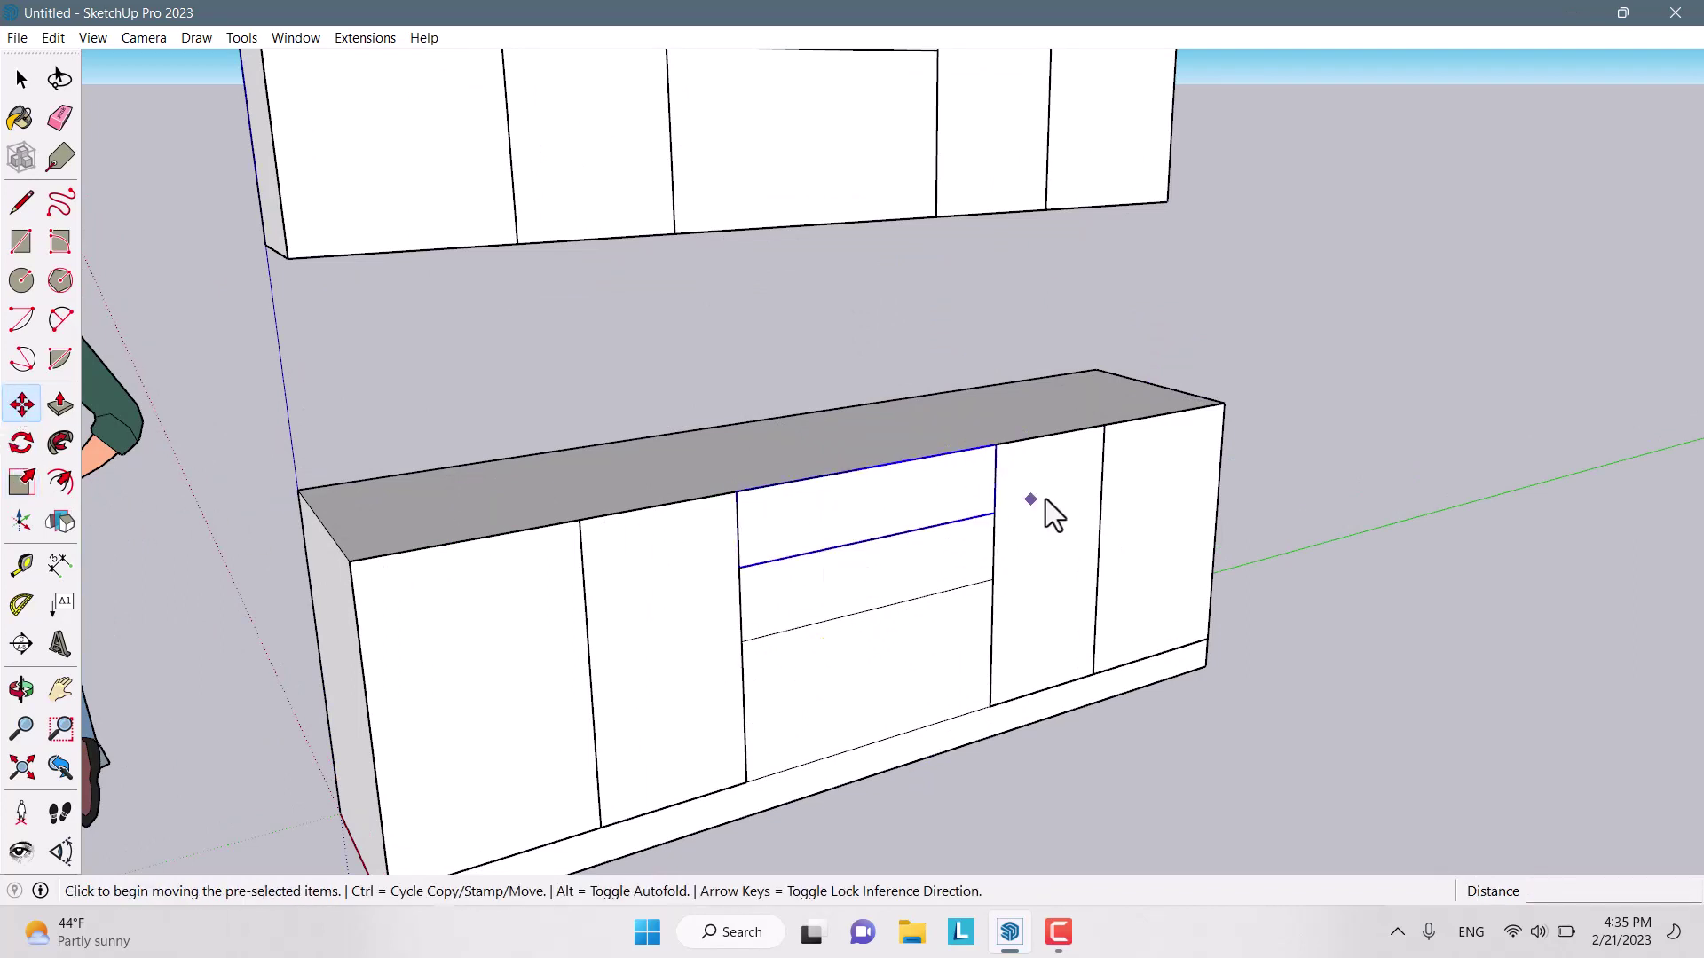
click(996, 449)
click(994, 523)
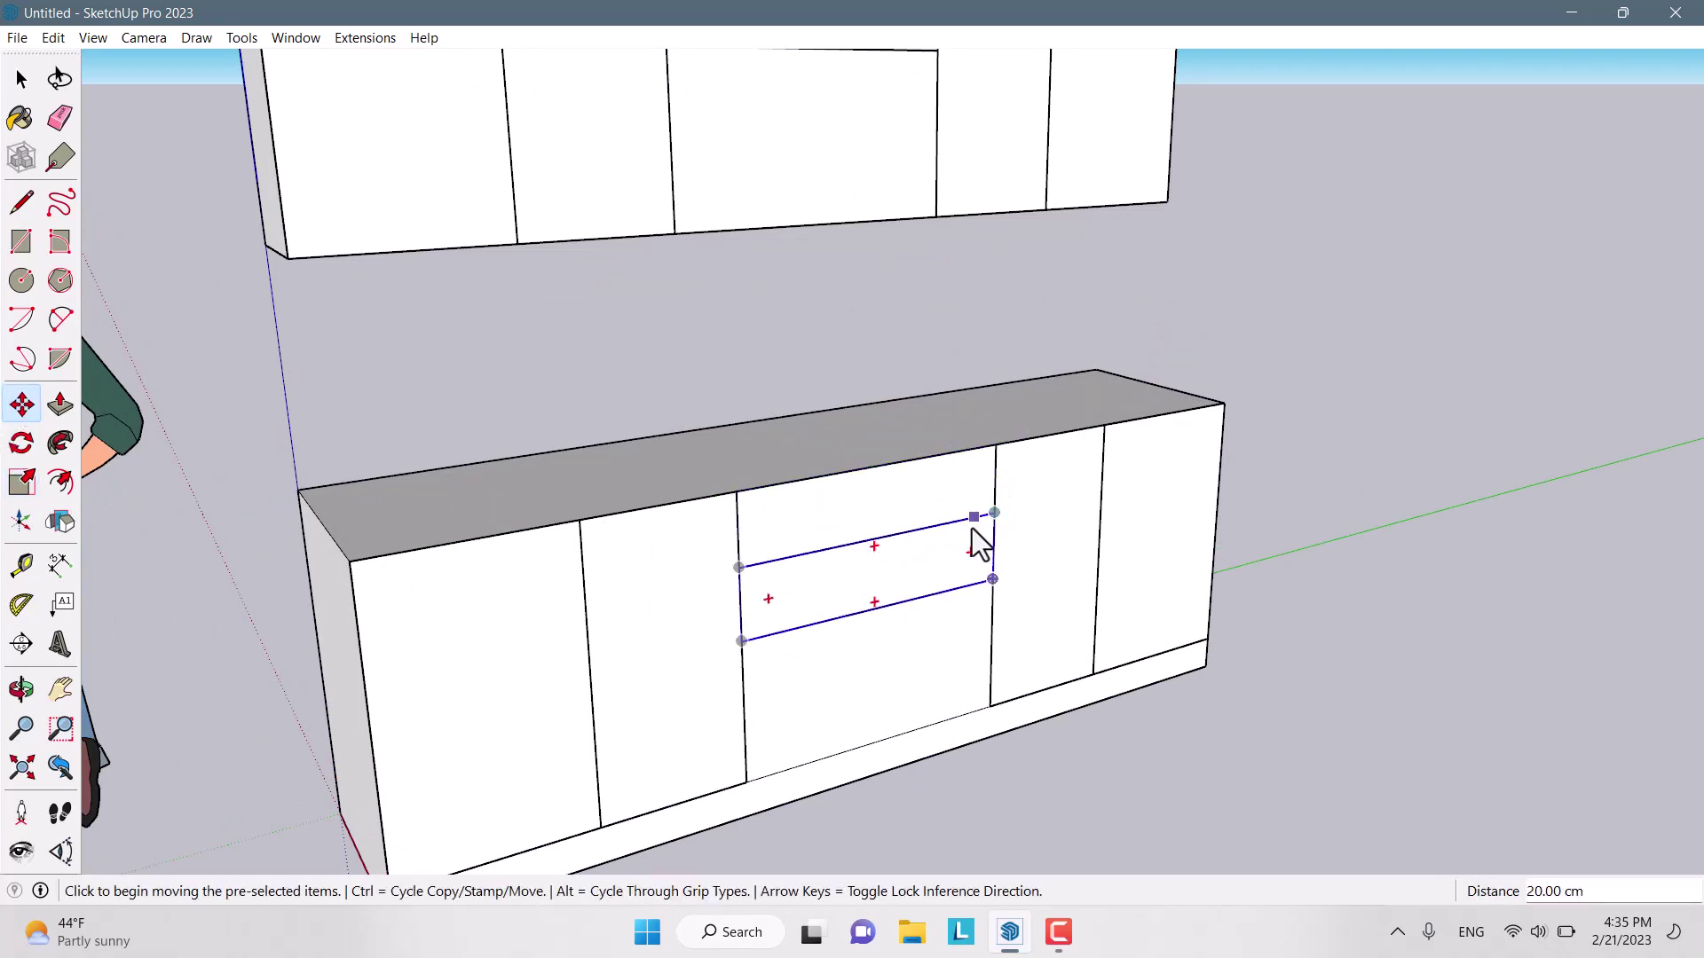
key(ctrl)
click(993, 526)
click(993, 577)
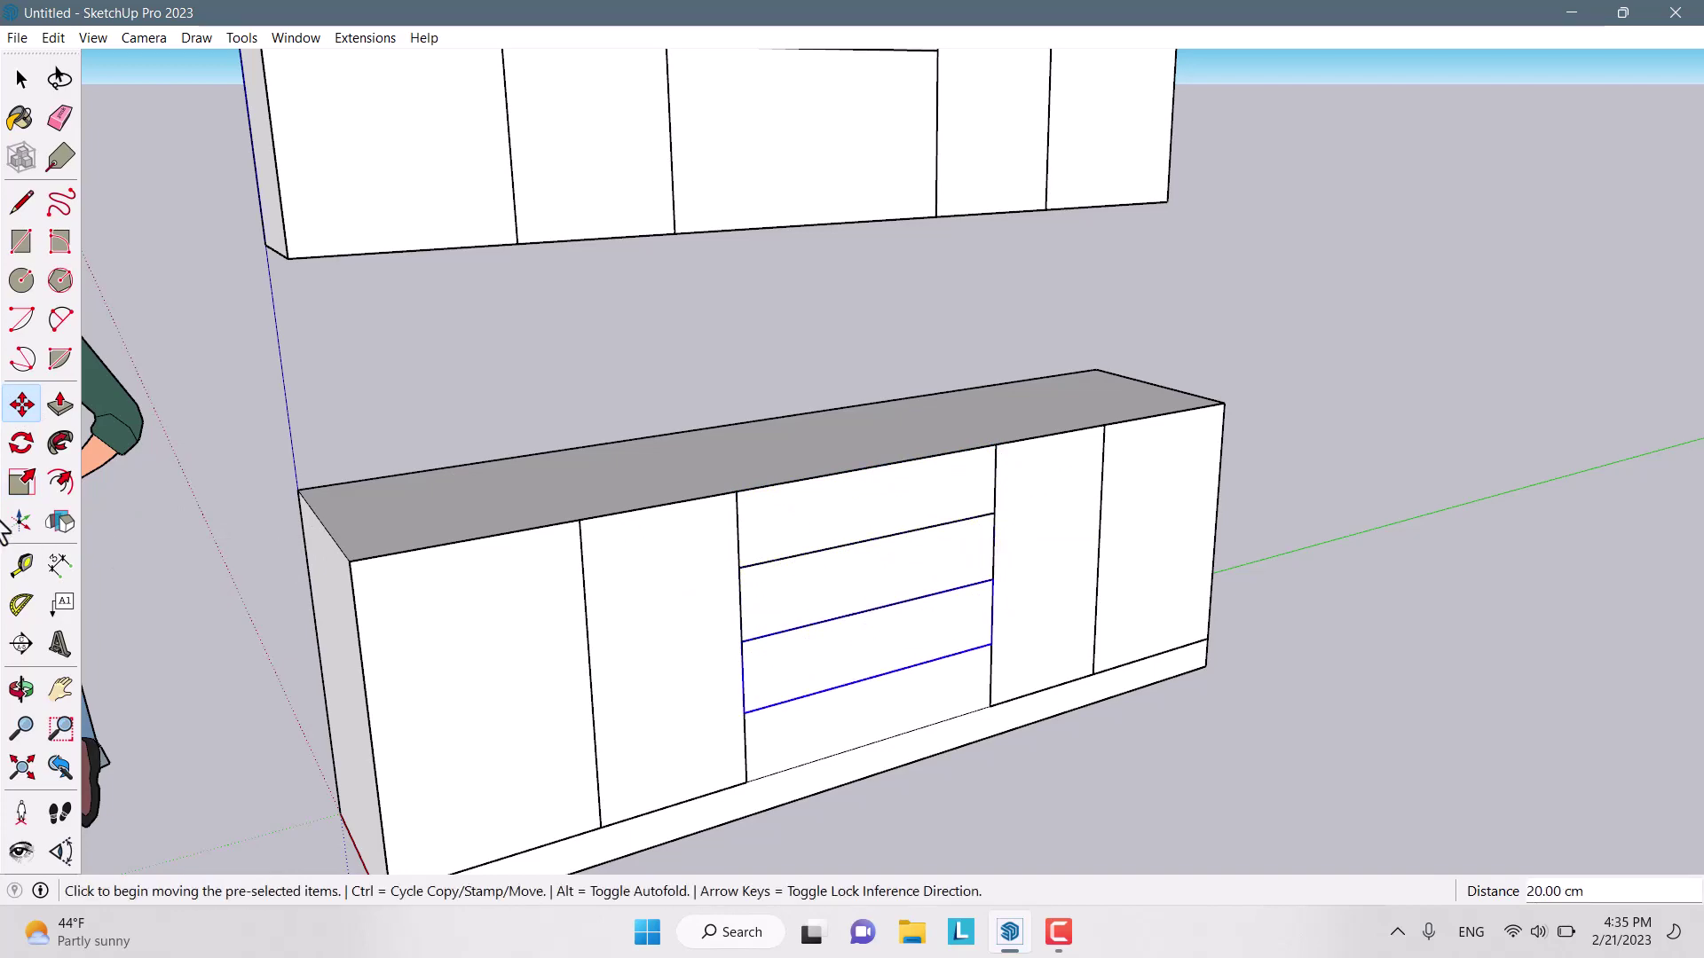
click(22, 484)
click(874, 678)
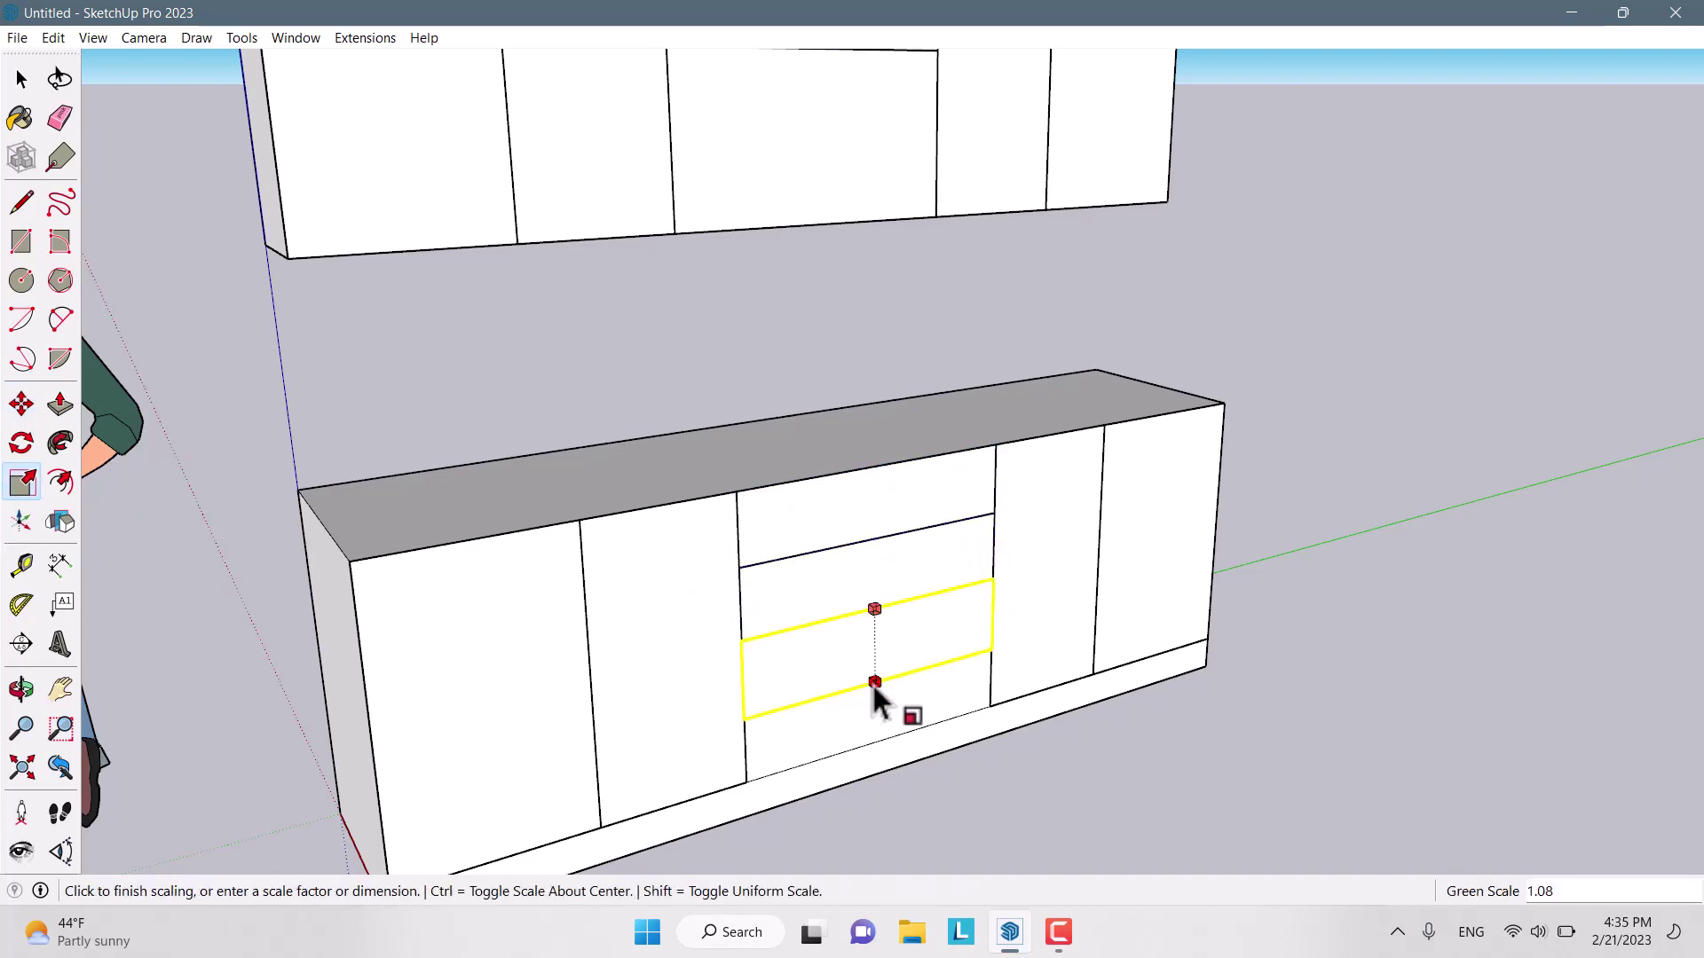
click(746, 785)
middle_drag(749, 627, 951, 711)
key(space)
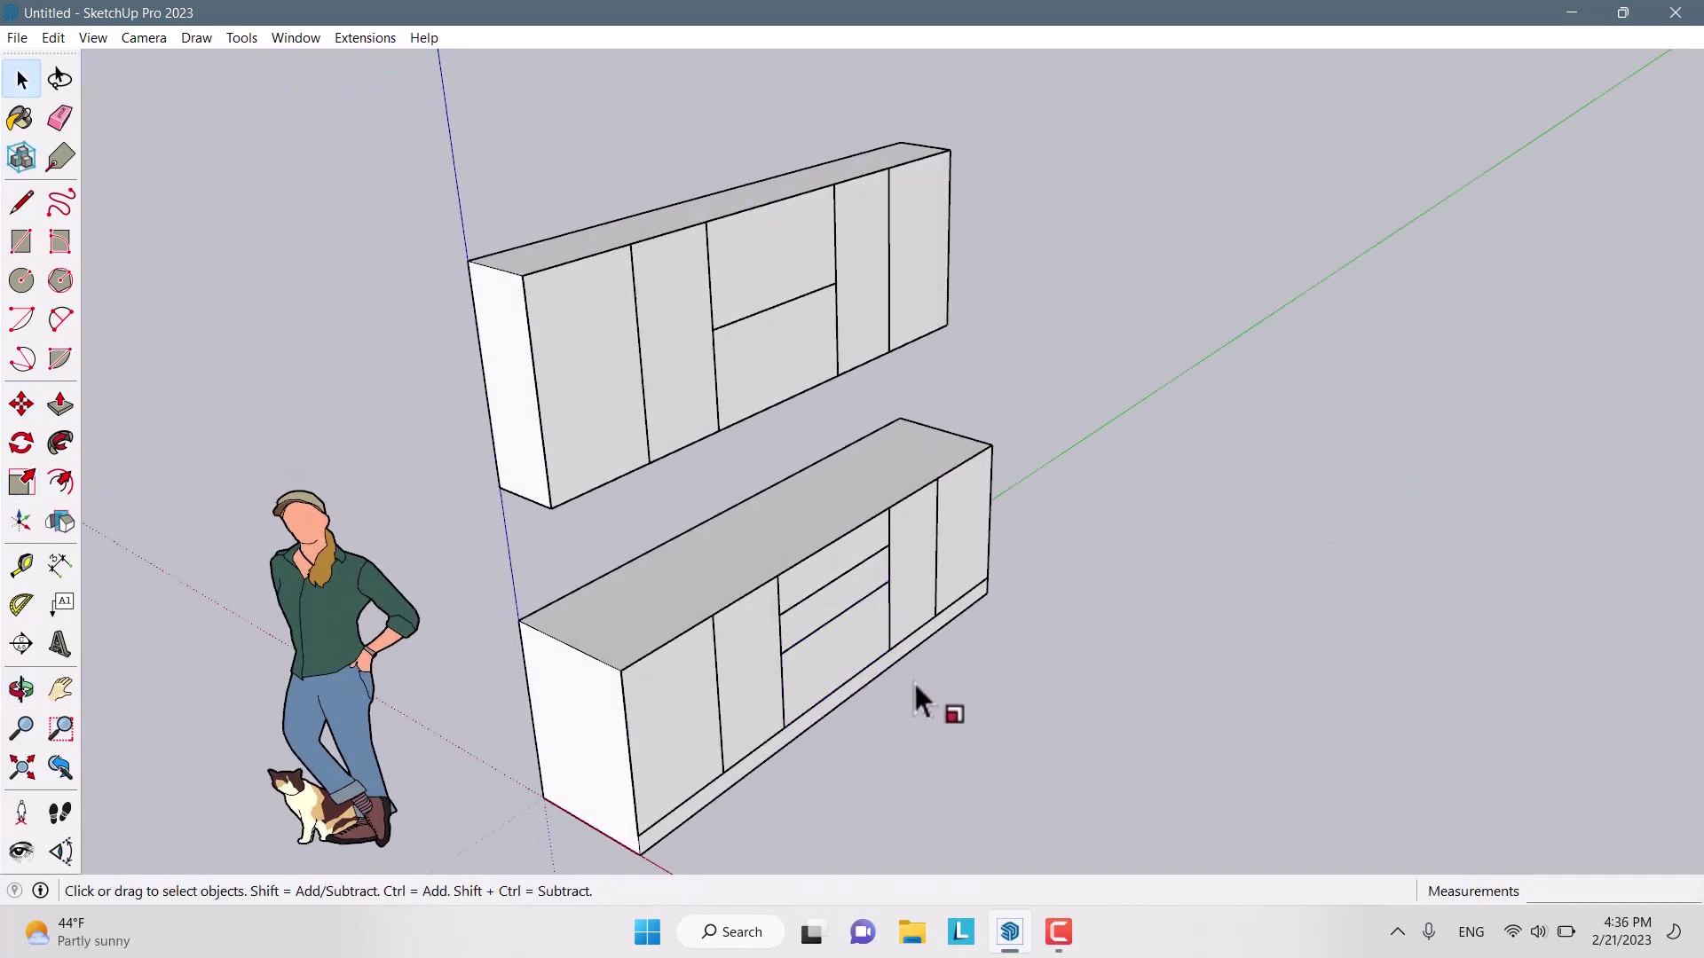
scroll(912, 696, down, 3)
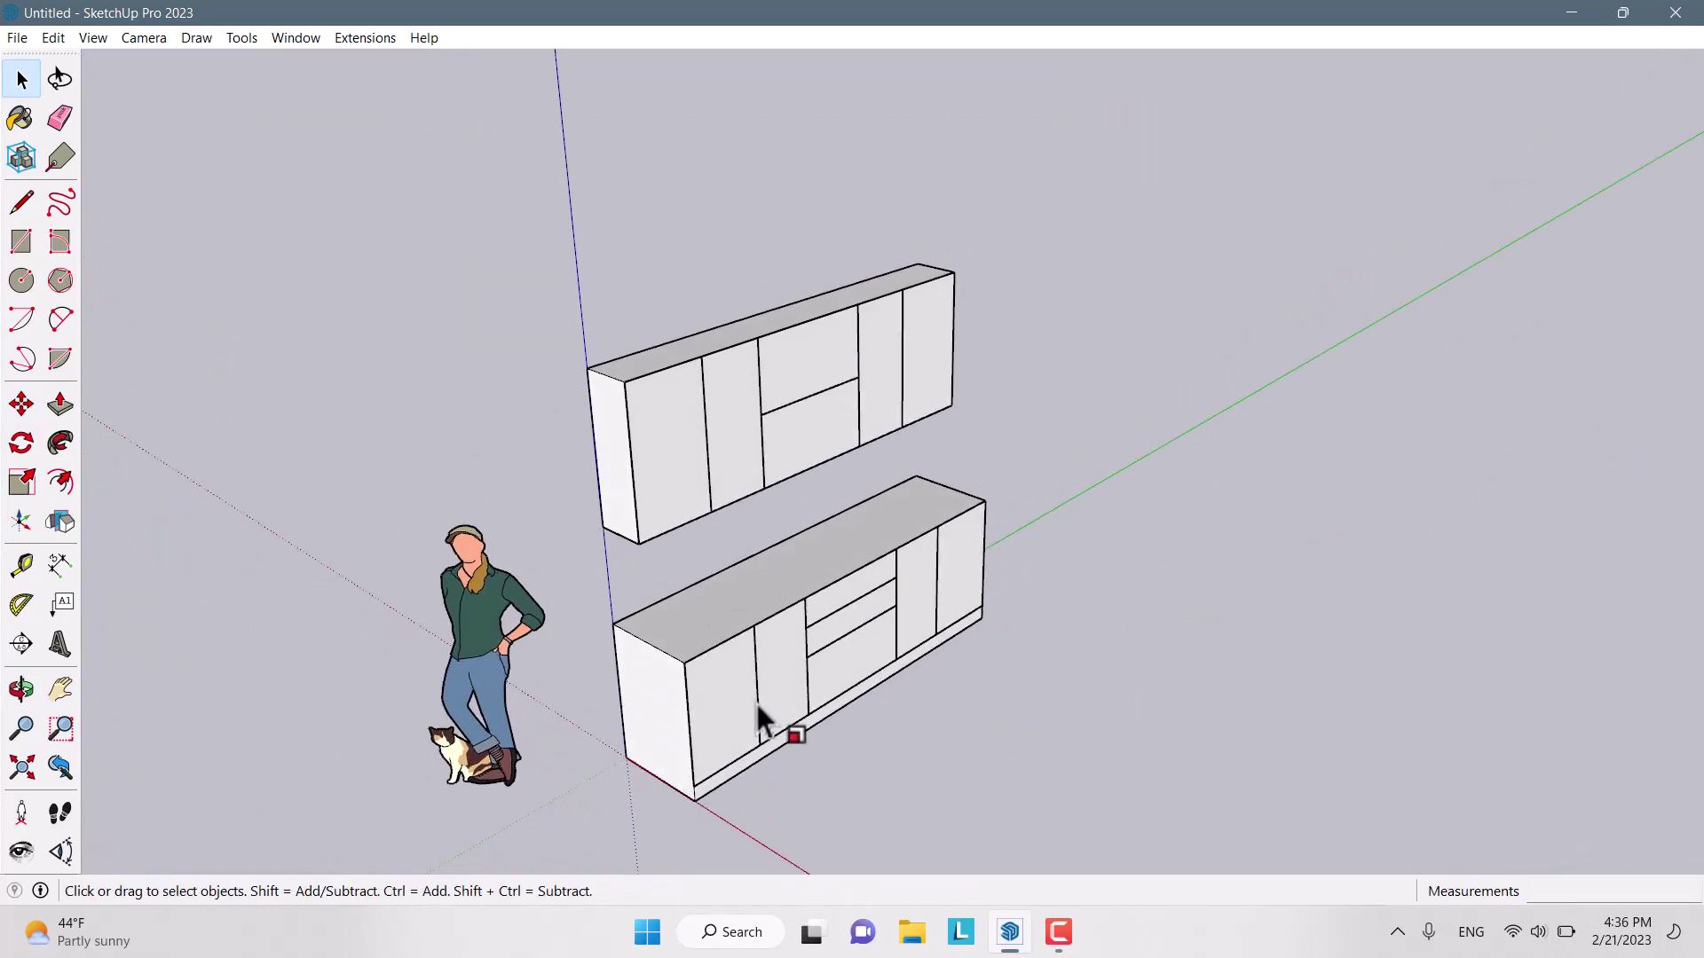
Inside the left wall-door group, Push/Pull the door face out 1.6 cm
scroll(699, 476, up, 3)
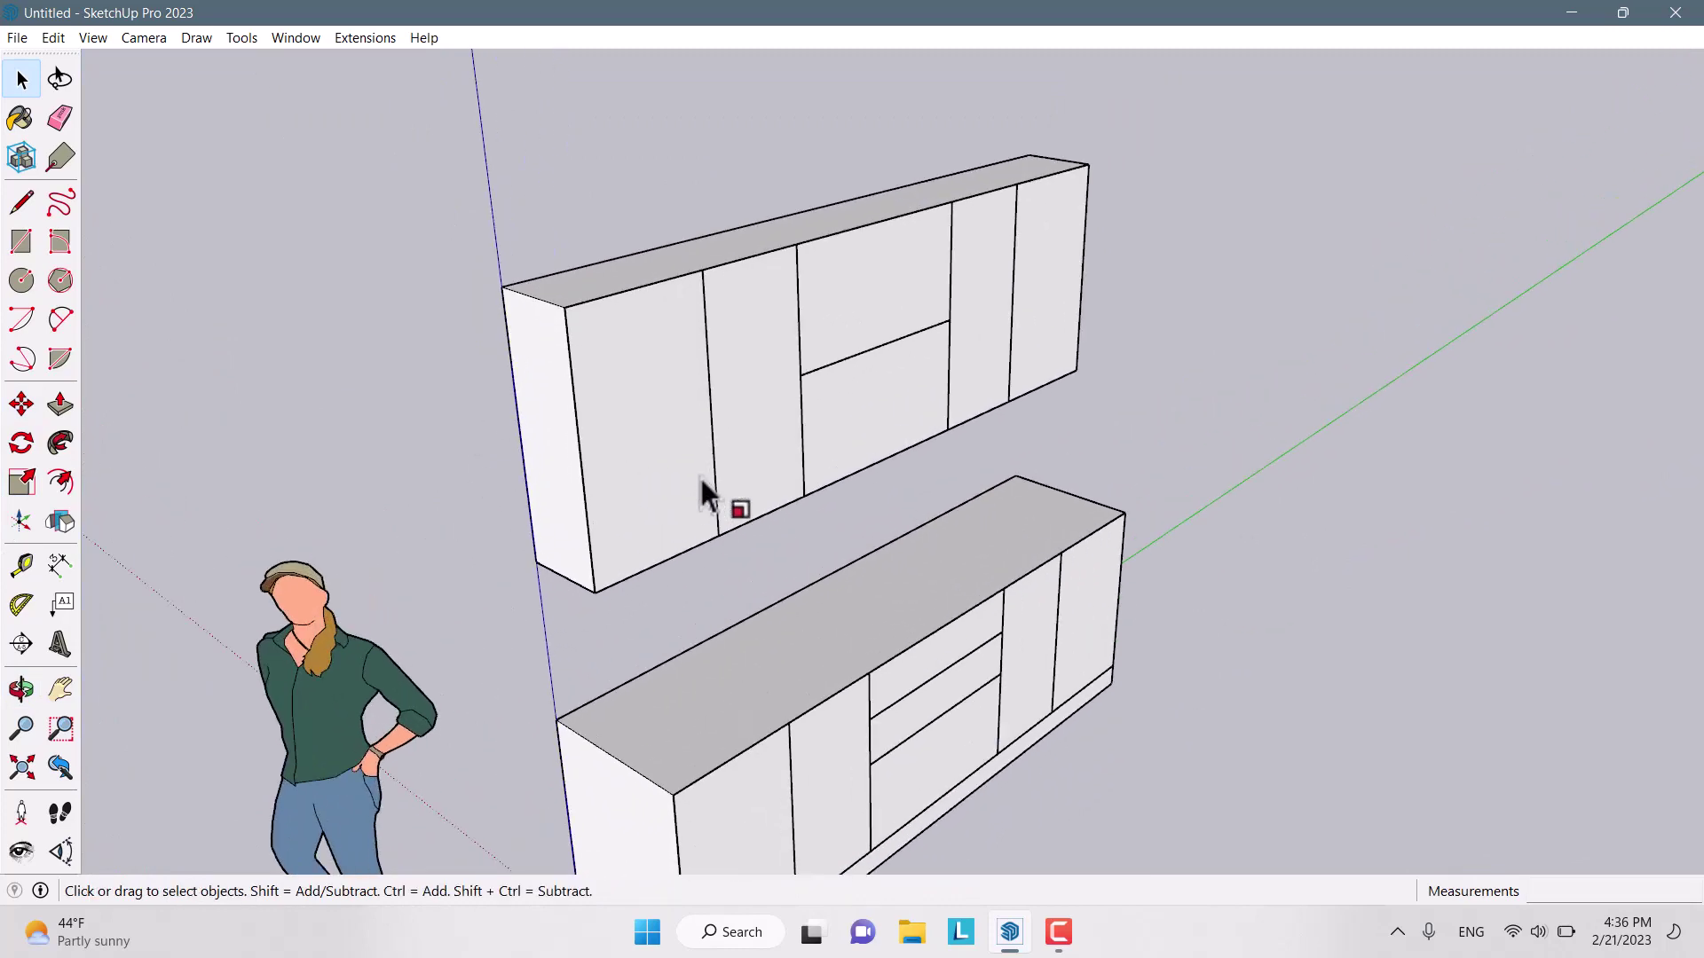
double_click(700, 480)
click(62, 406)
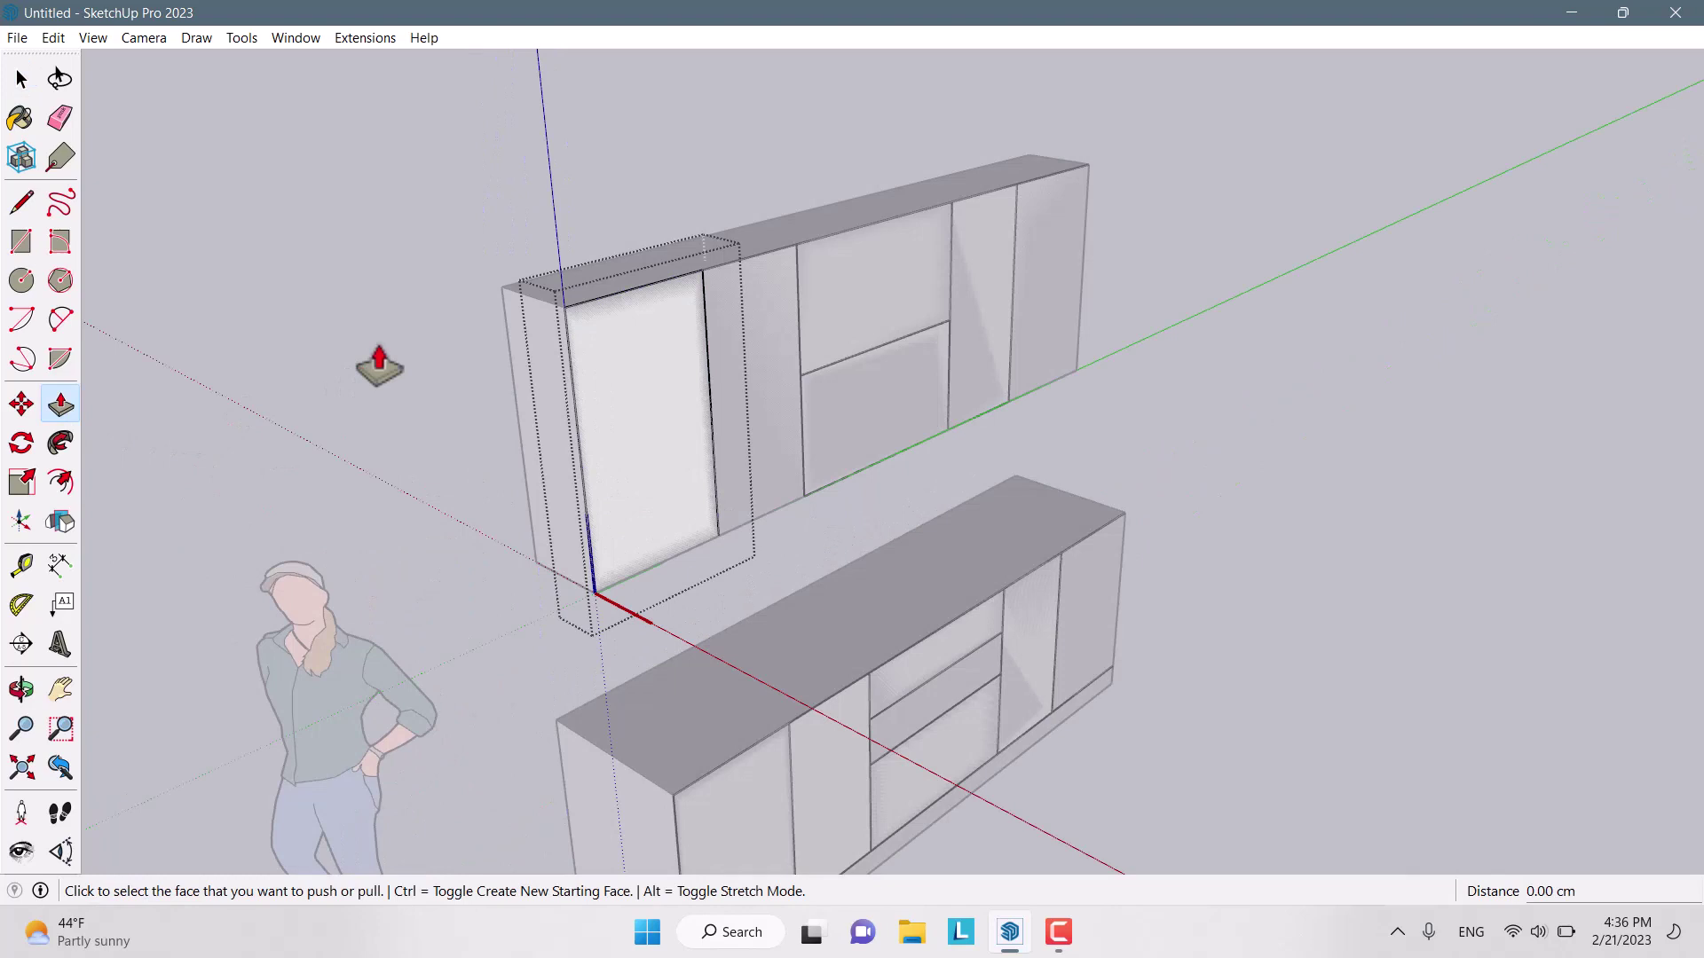
click(634, 357)
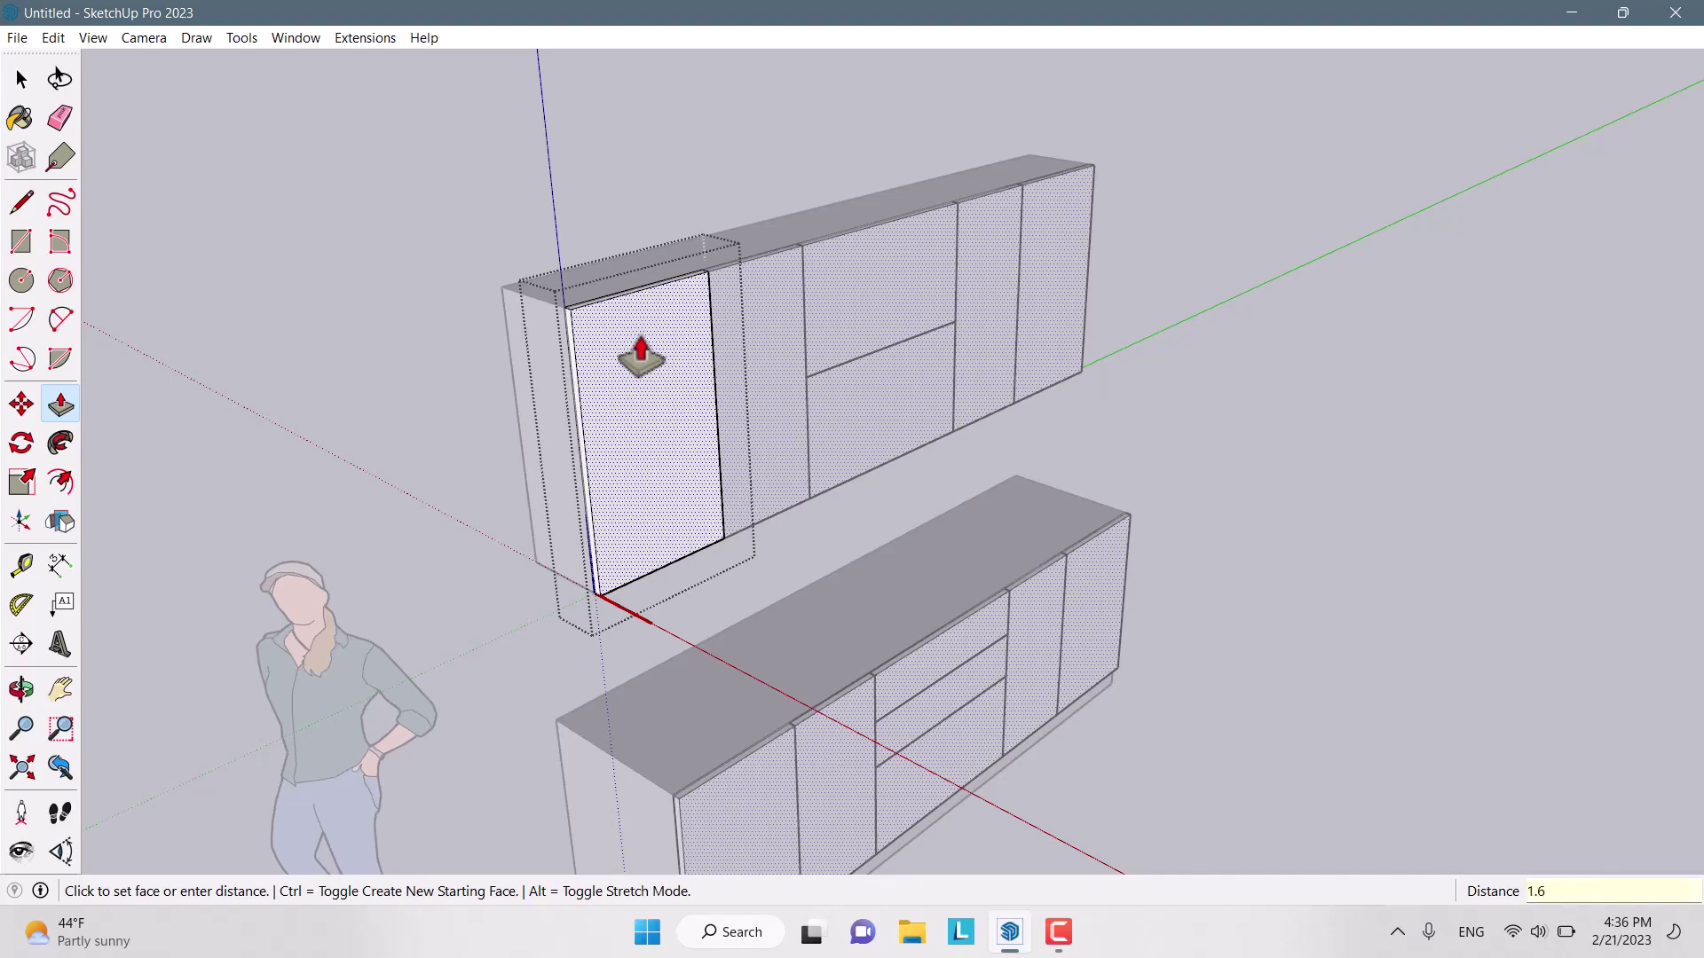
text(1.6)
key(Return)
middle_drag(639, 369, 834, 661)
key(space)
Paint all eight base and wall cabinet doors with 0119_RosyBrown
click(21, 118)
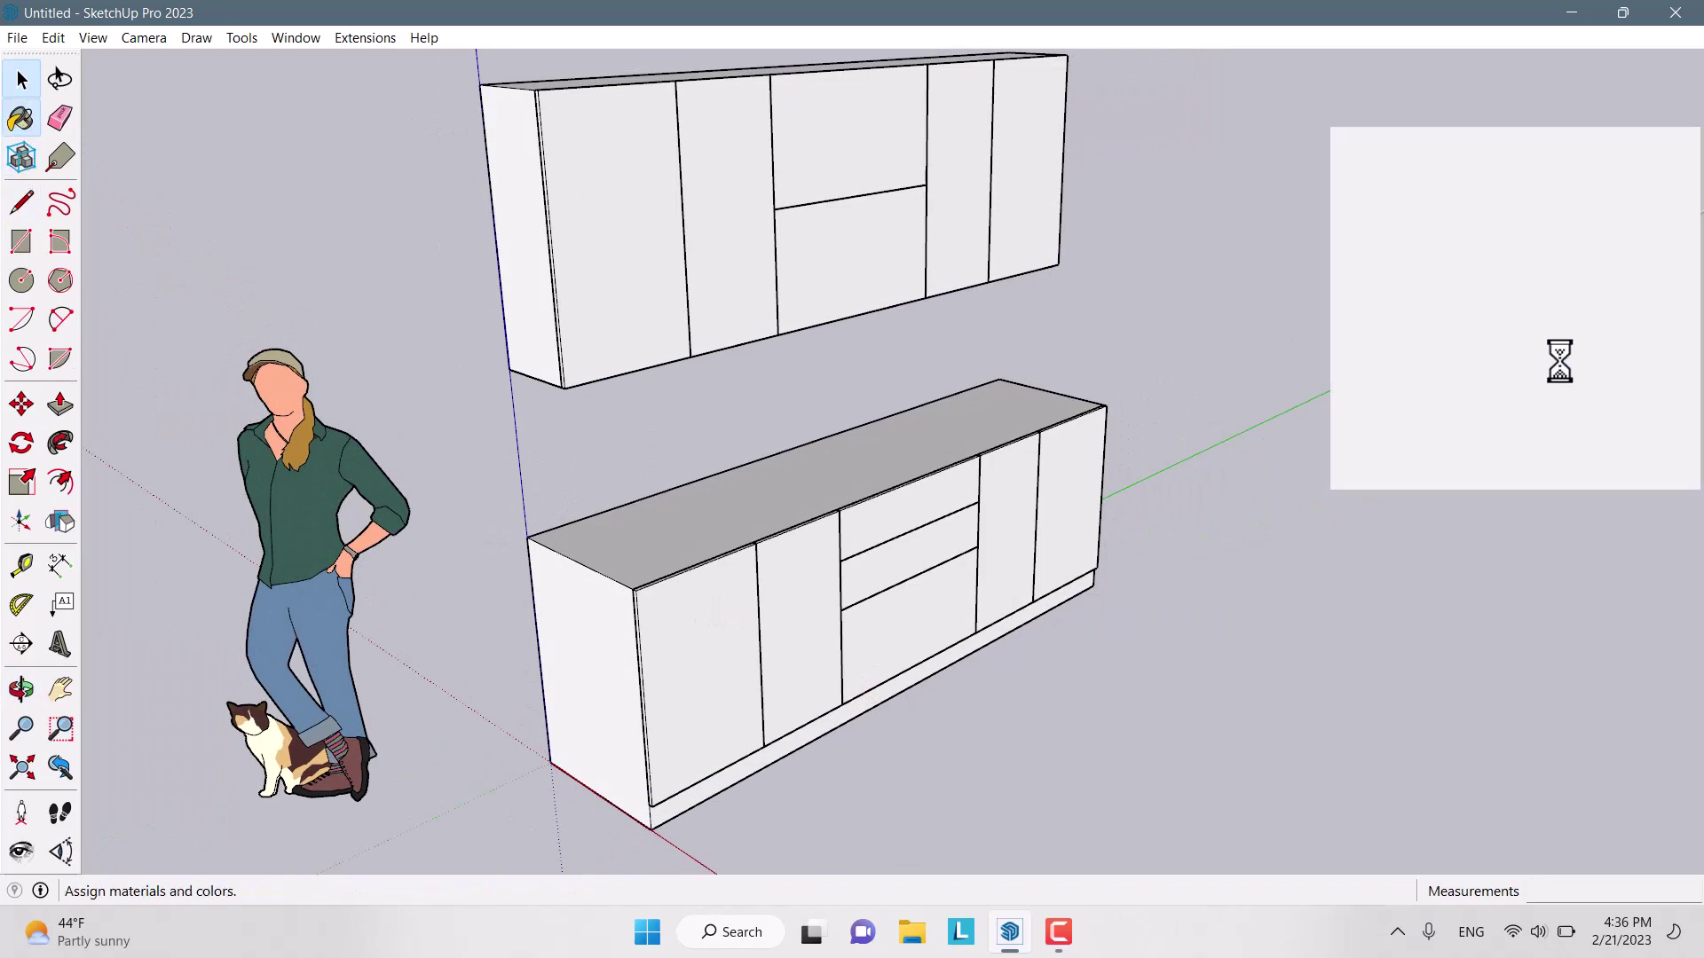
scroll(1526, 381, down, 8)
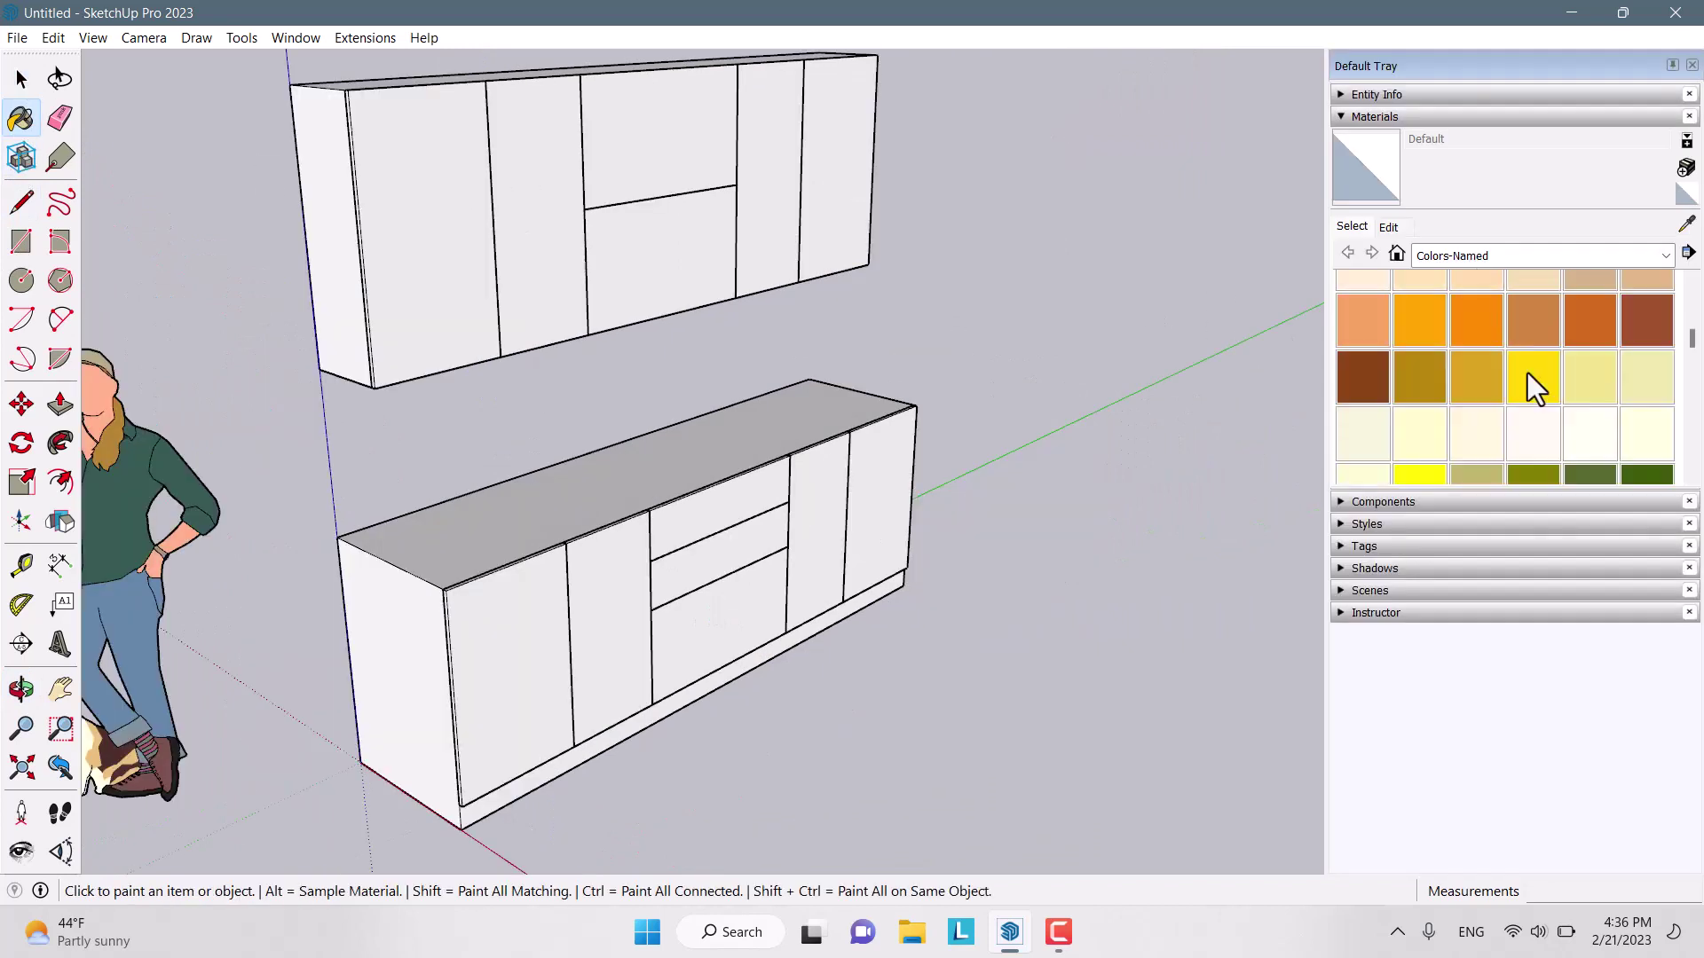
scroll(1530, 438, down, 3)
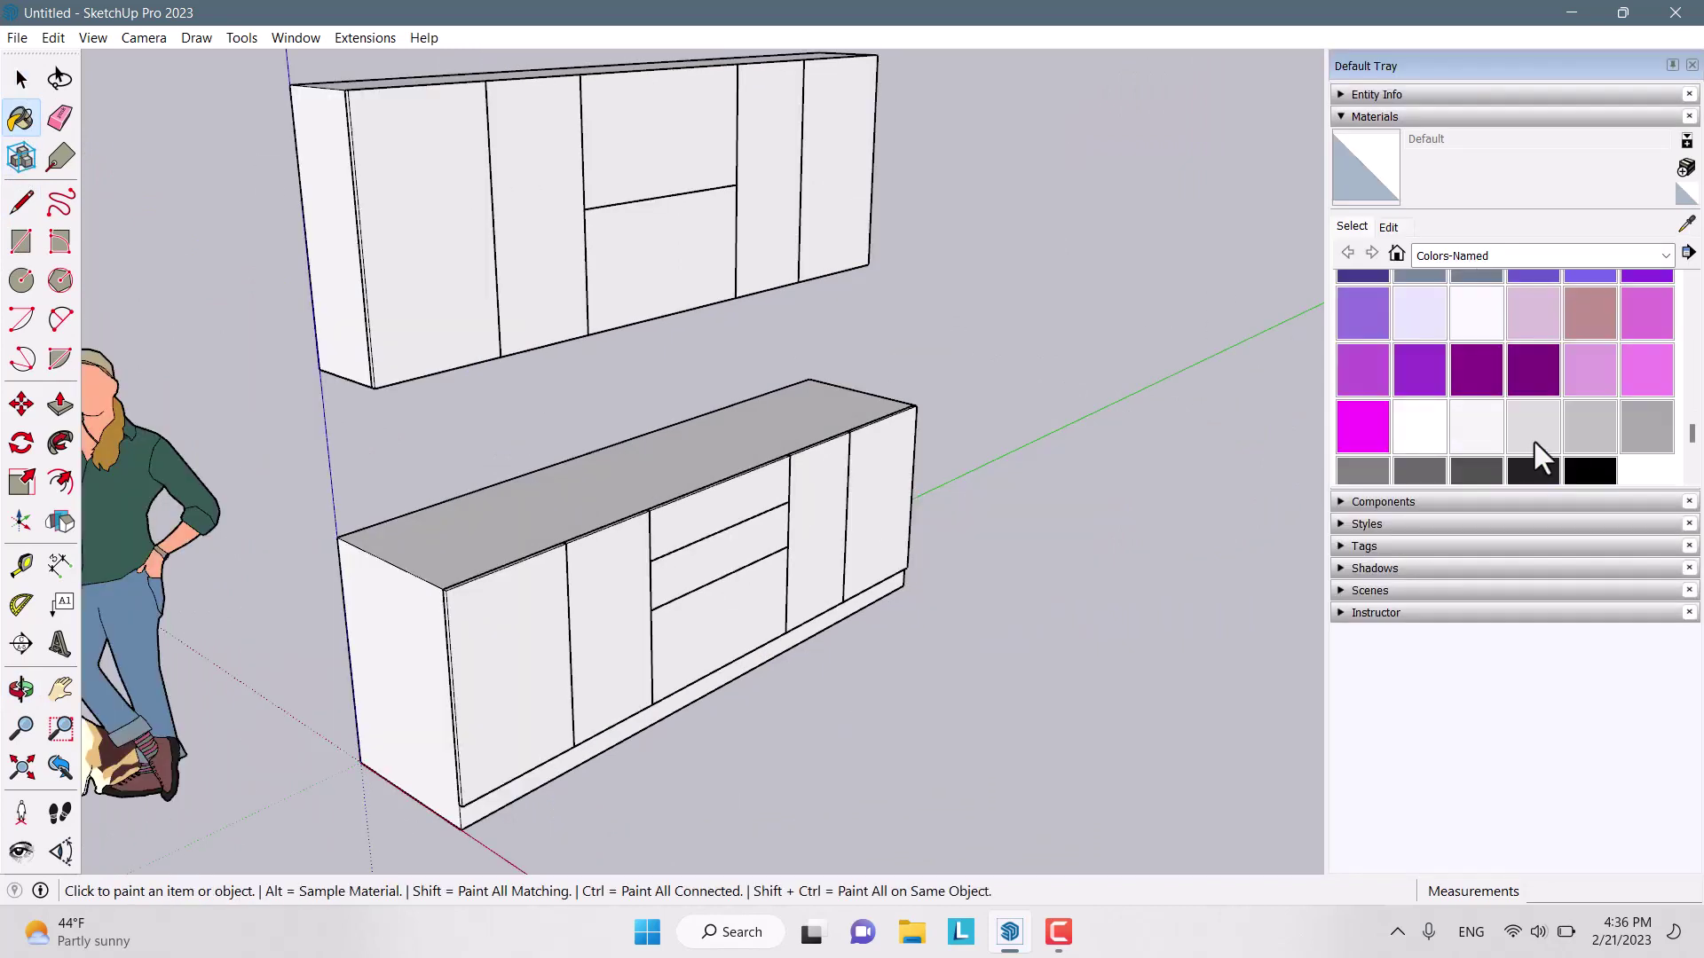
click(1601, 318)
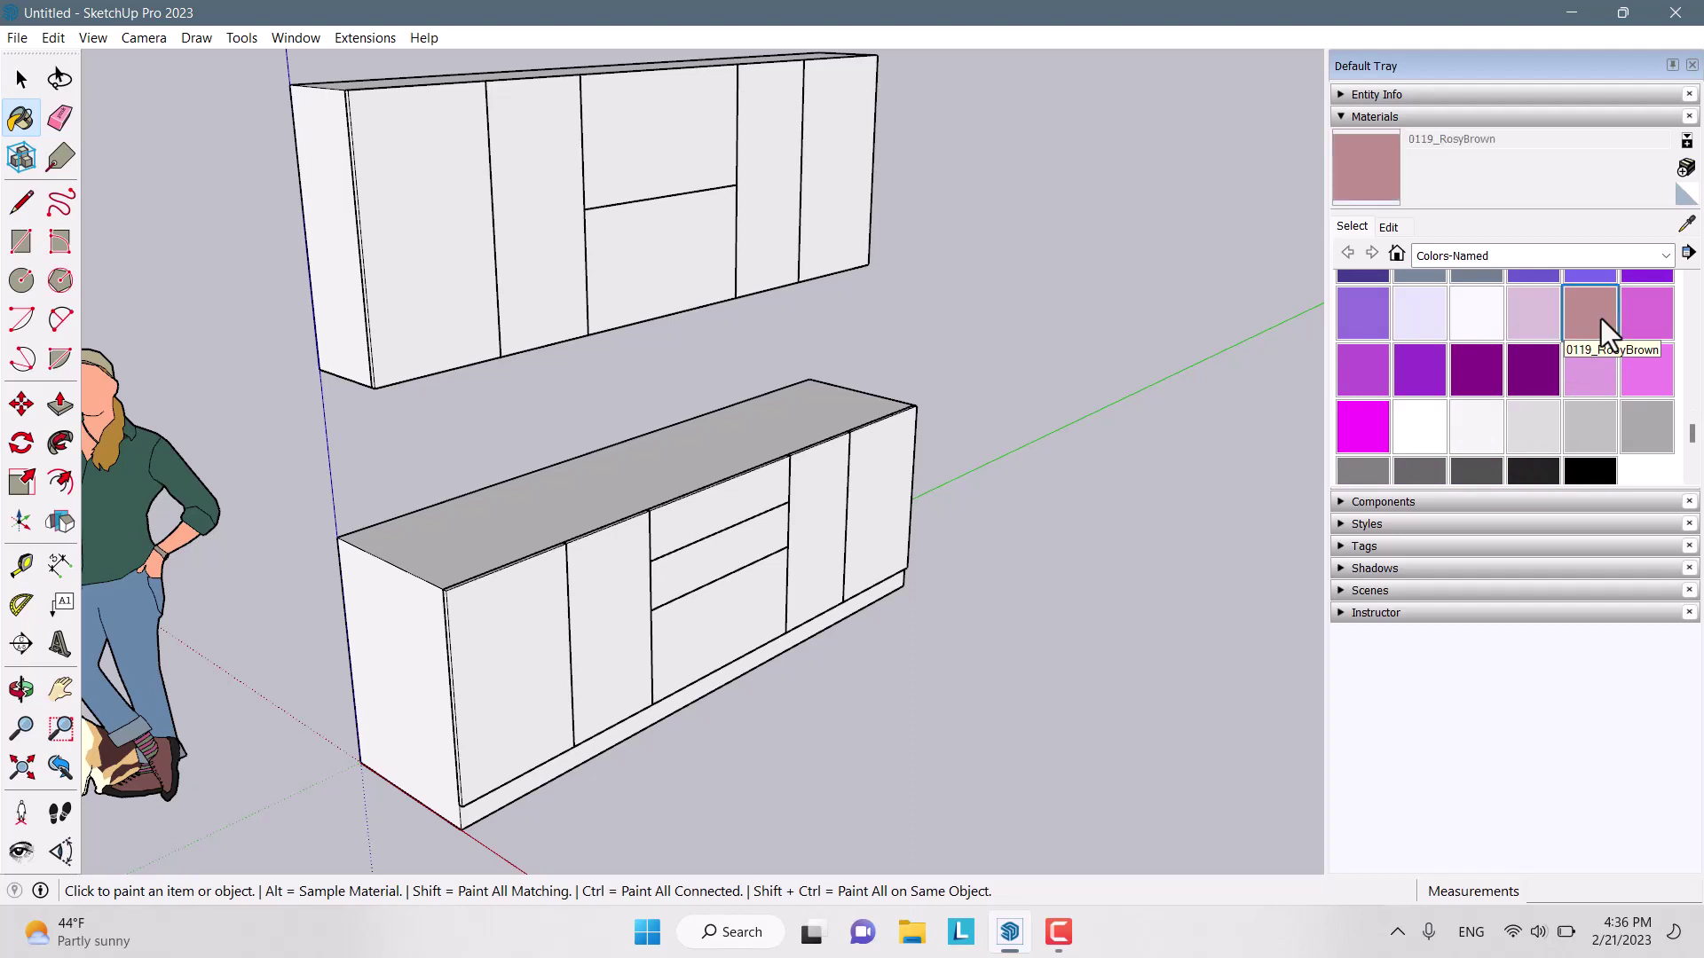
click(521, 572)
click(602, 566)
click(475, 330)
click(559, 280)
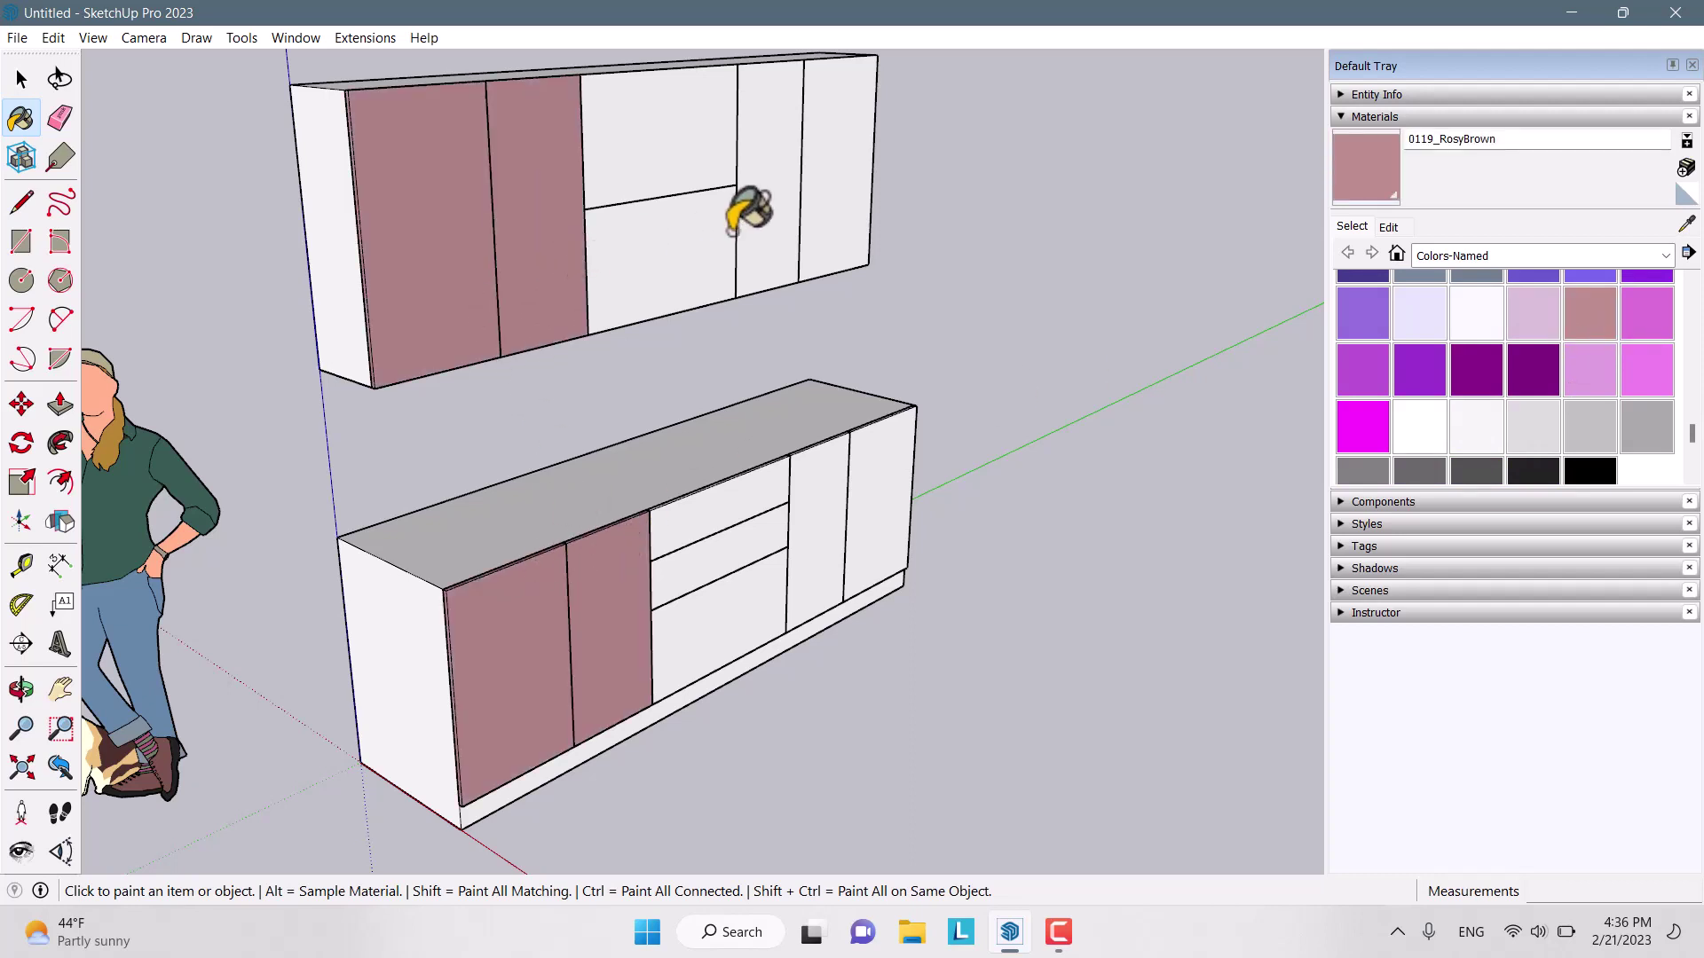
click(733, 229)
click(820, 197)
click(818, 528)
click(898, 482)
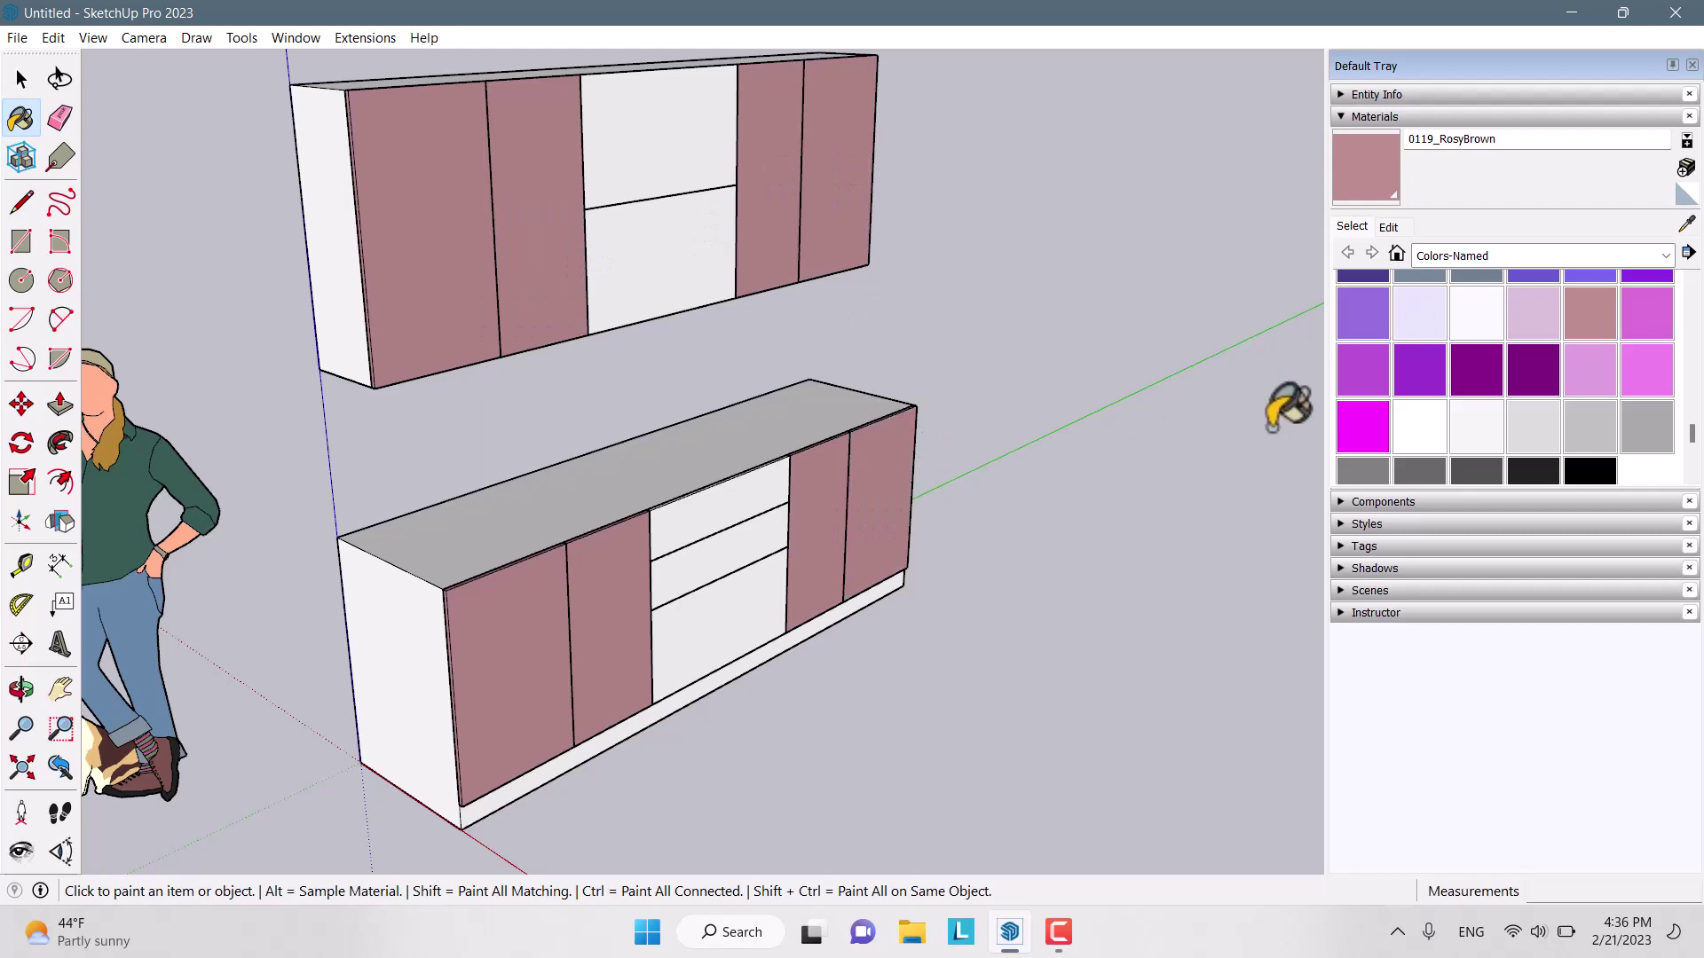
Paint the two wall cabinet drawer fronts and three base drawer fronts 0124_Purple
click(1532, 366)
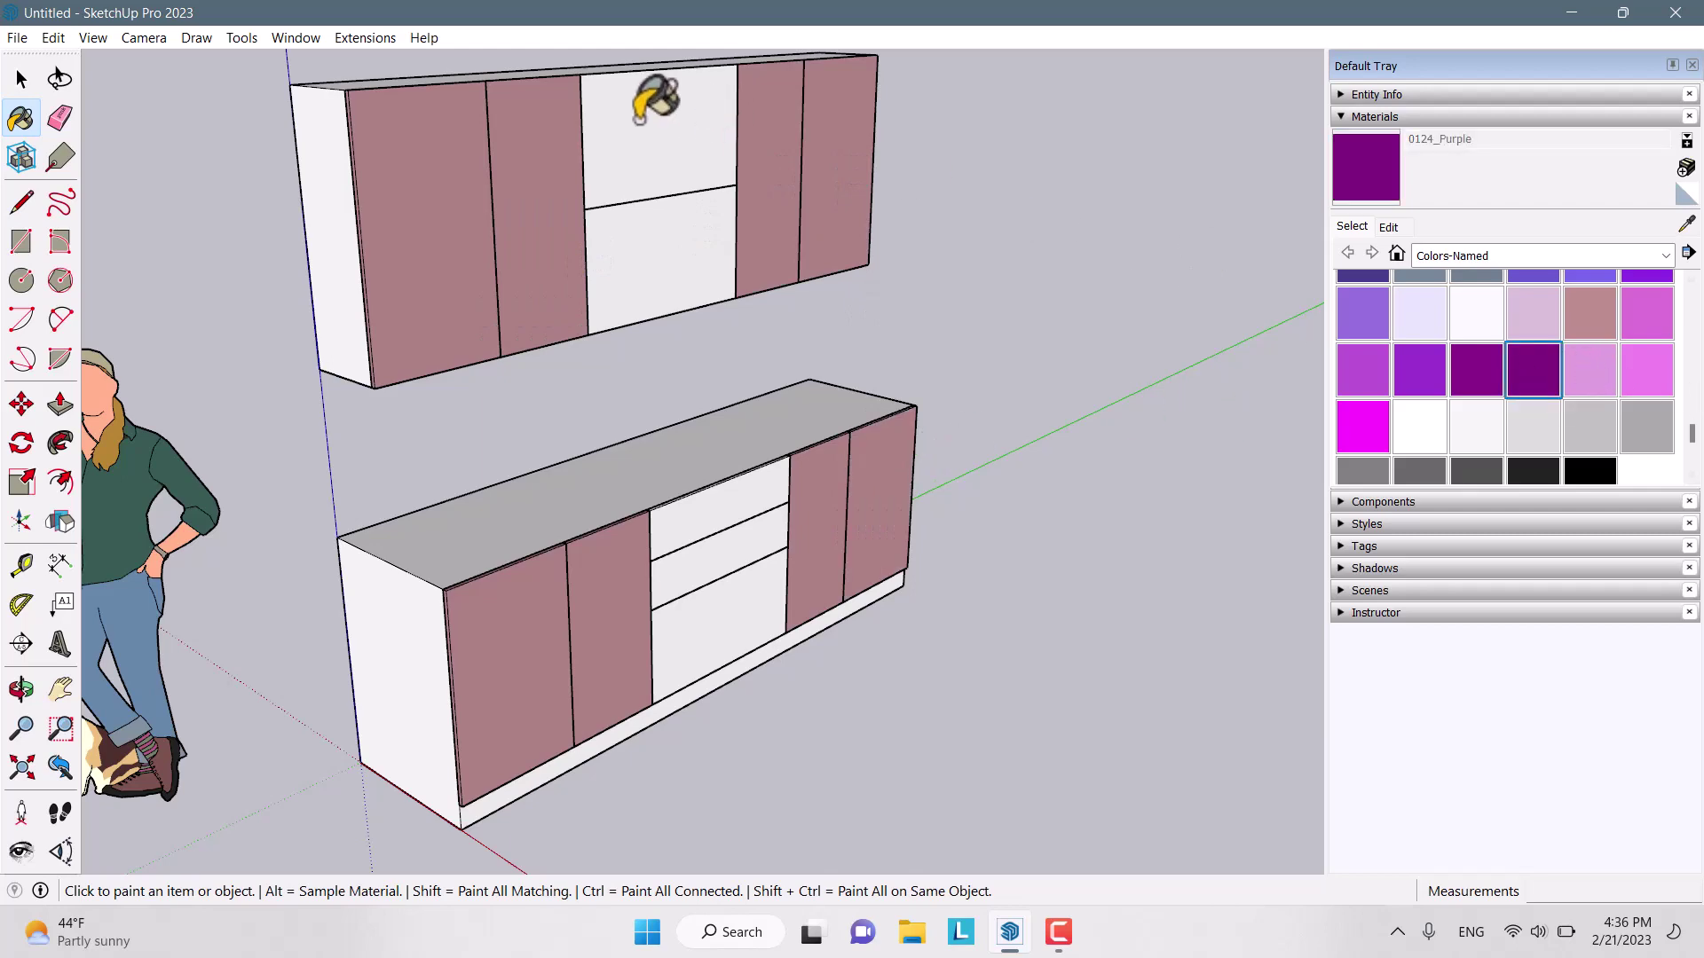
click(659, 120)
click(682, 284)
click(714, 532)
click(715, 578)
click(710, 632)
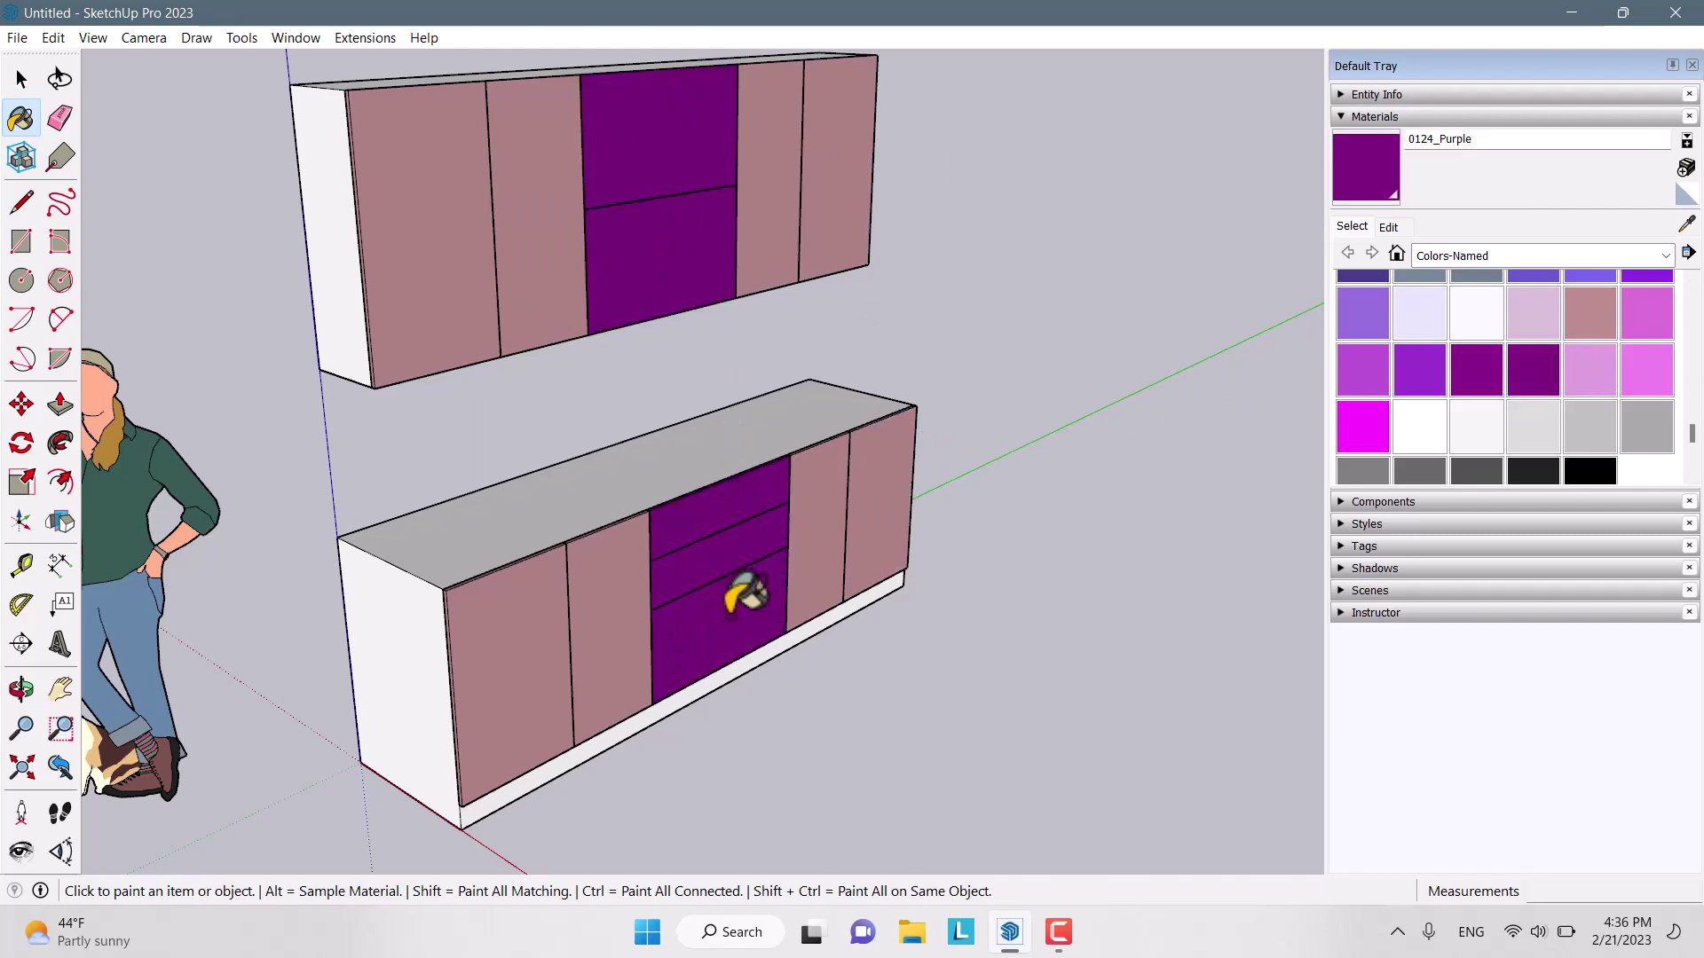
mouse_move(716, 597)
middle_down()
mouse_move(707, 391)
mouse_move(463, 265)
mouse_move(722, 315)
middle_up()
scroll(707, 449, up, 5)
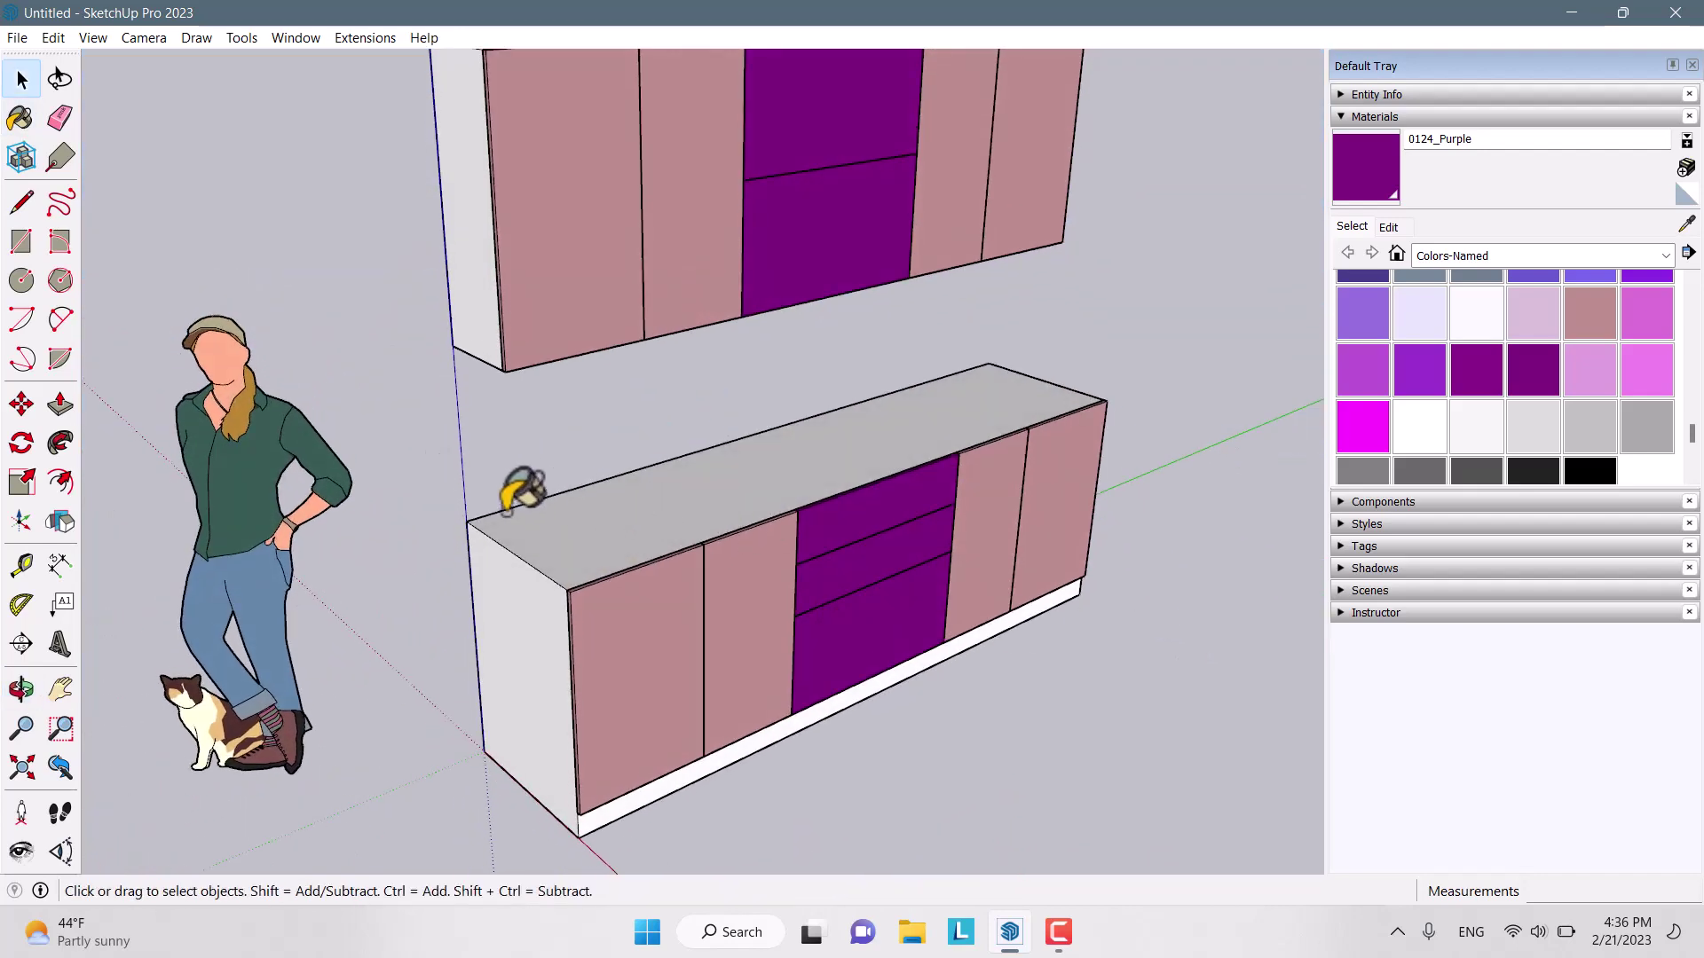
Draw a rectangle across the full top of the base cabinet
click(21, 241)
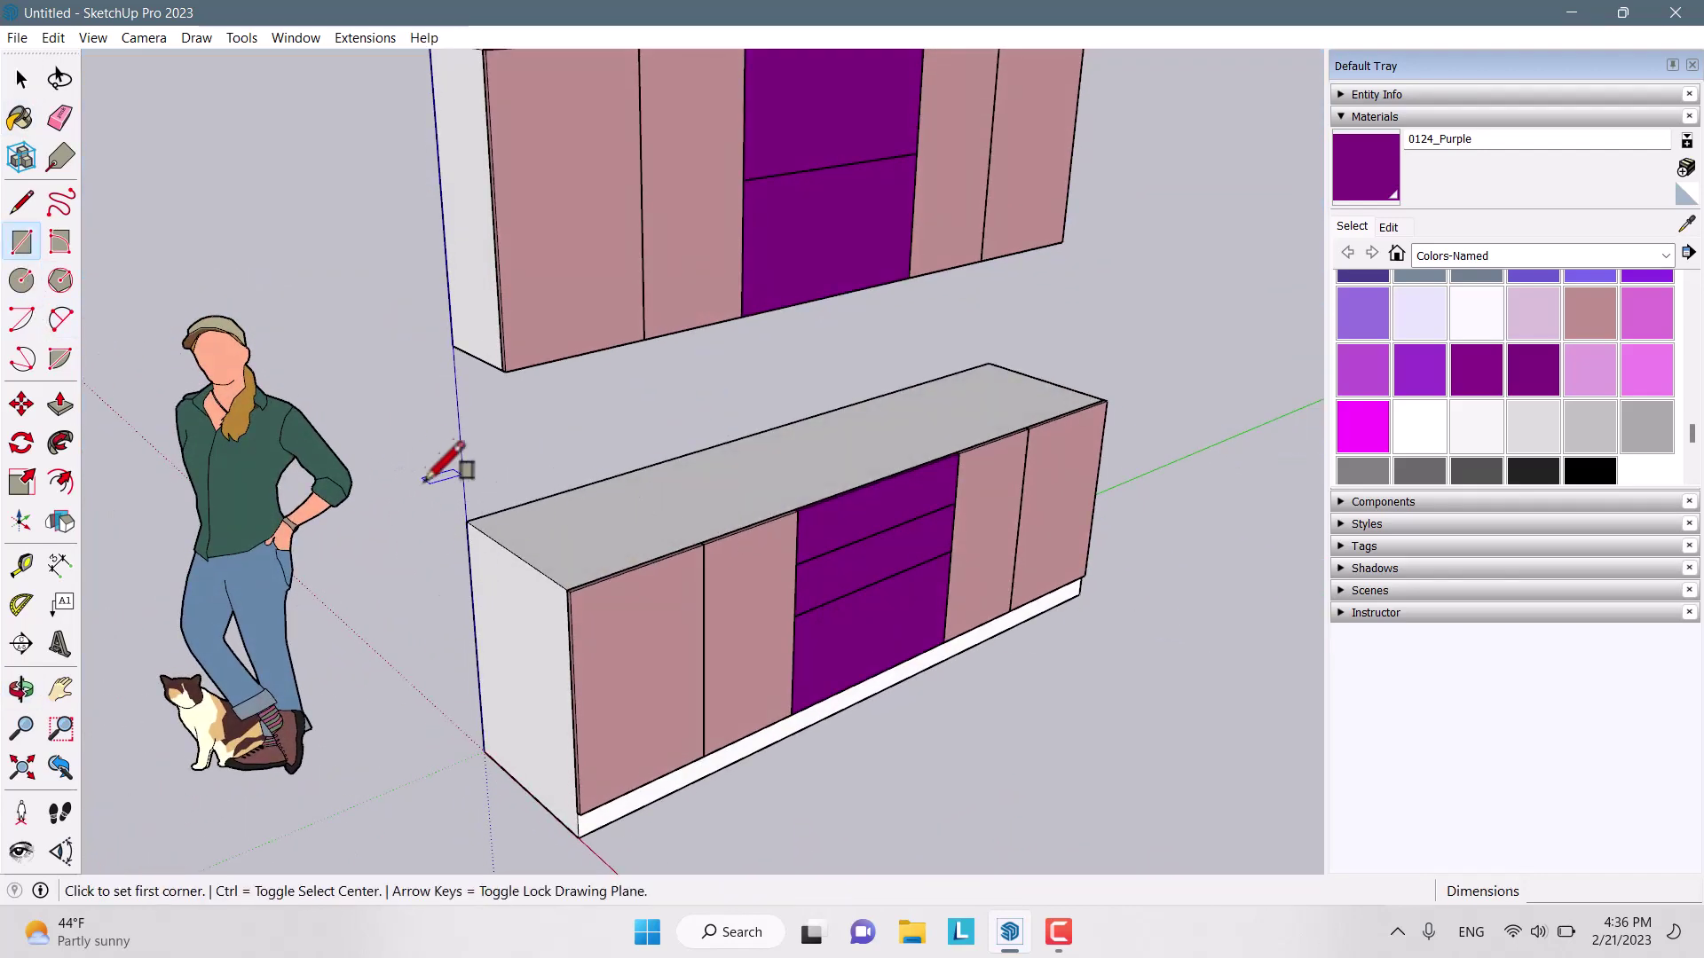
click(467, 521)
middle_drag(749, 495, 765, 615)
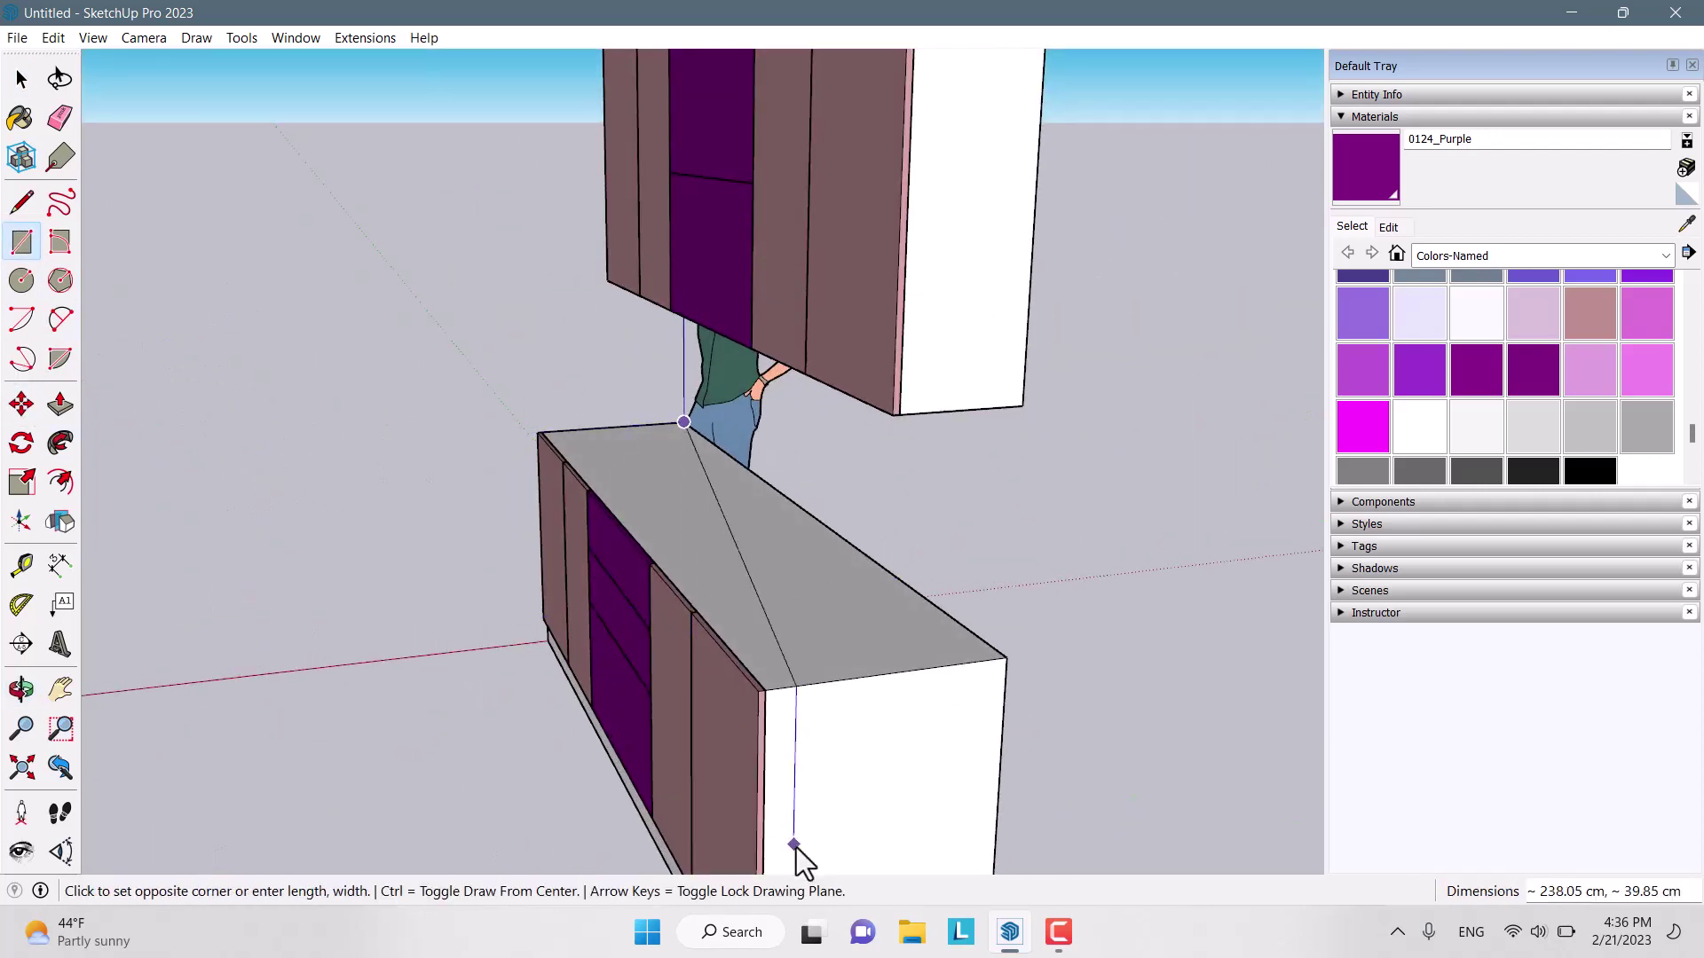
scroll(764, 614, up, 2)
click(748, 582)
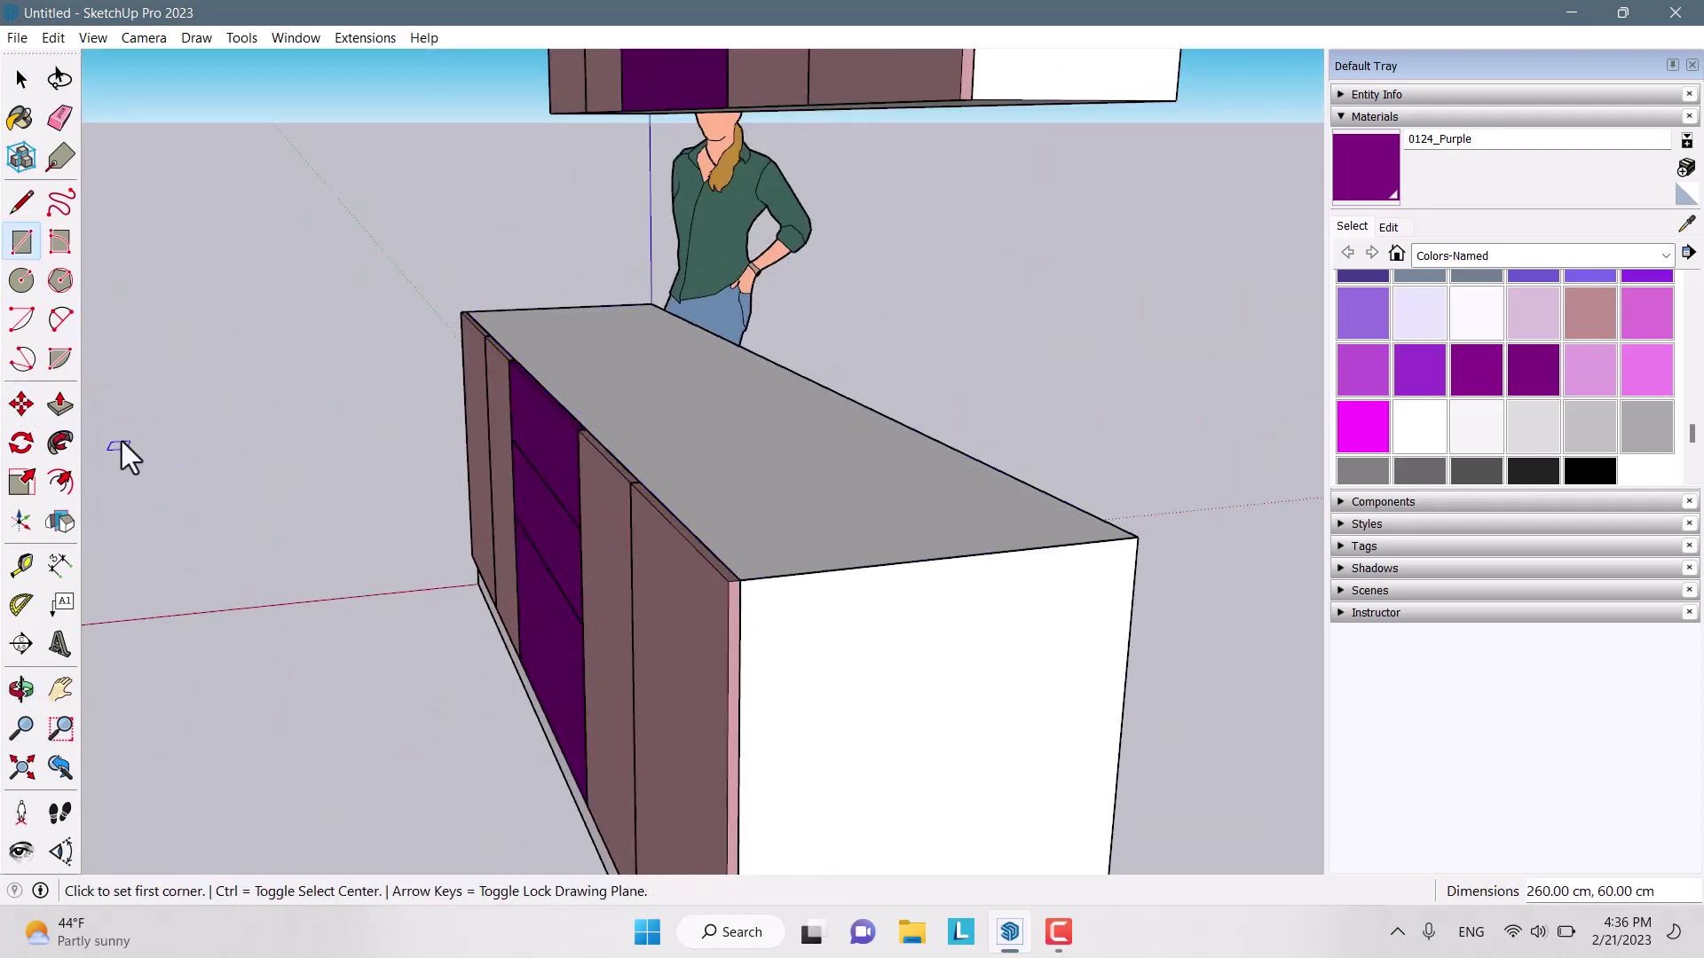
Push/Pull the rectangle up 3.5 cm and extend its front 1.6 cm forward
click(60, 404)
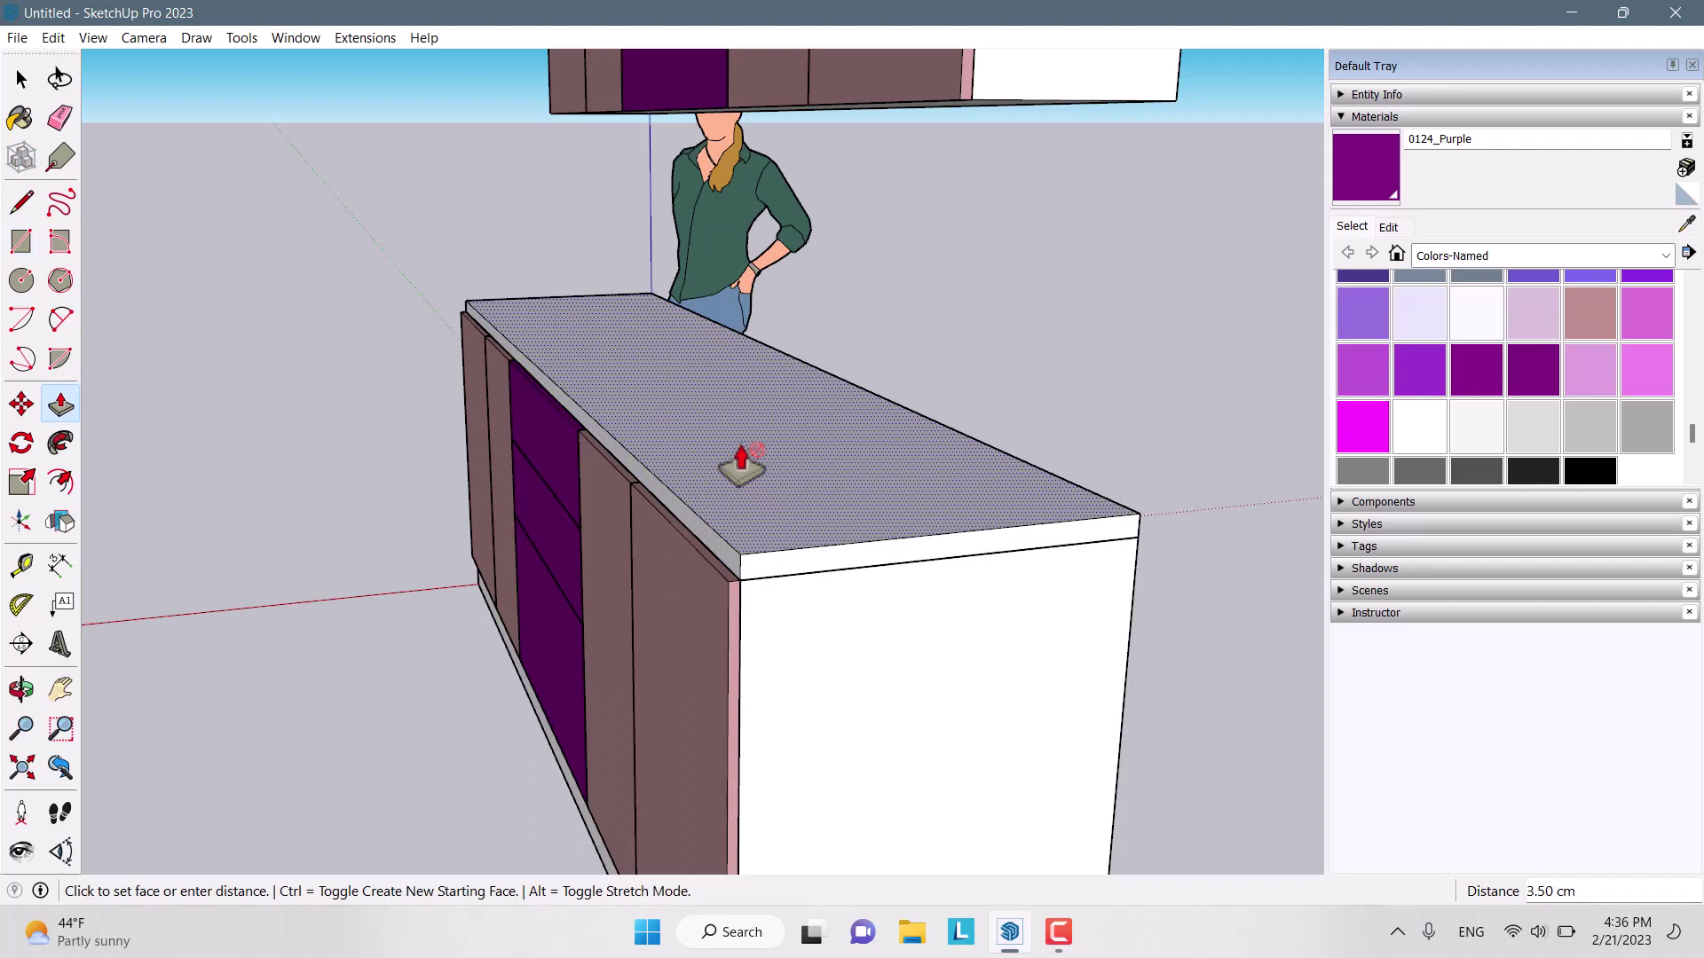
click(742, 462)
scroll(706, 546, up, 2)
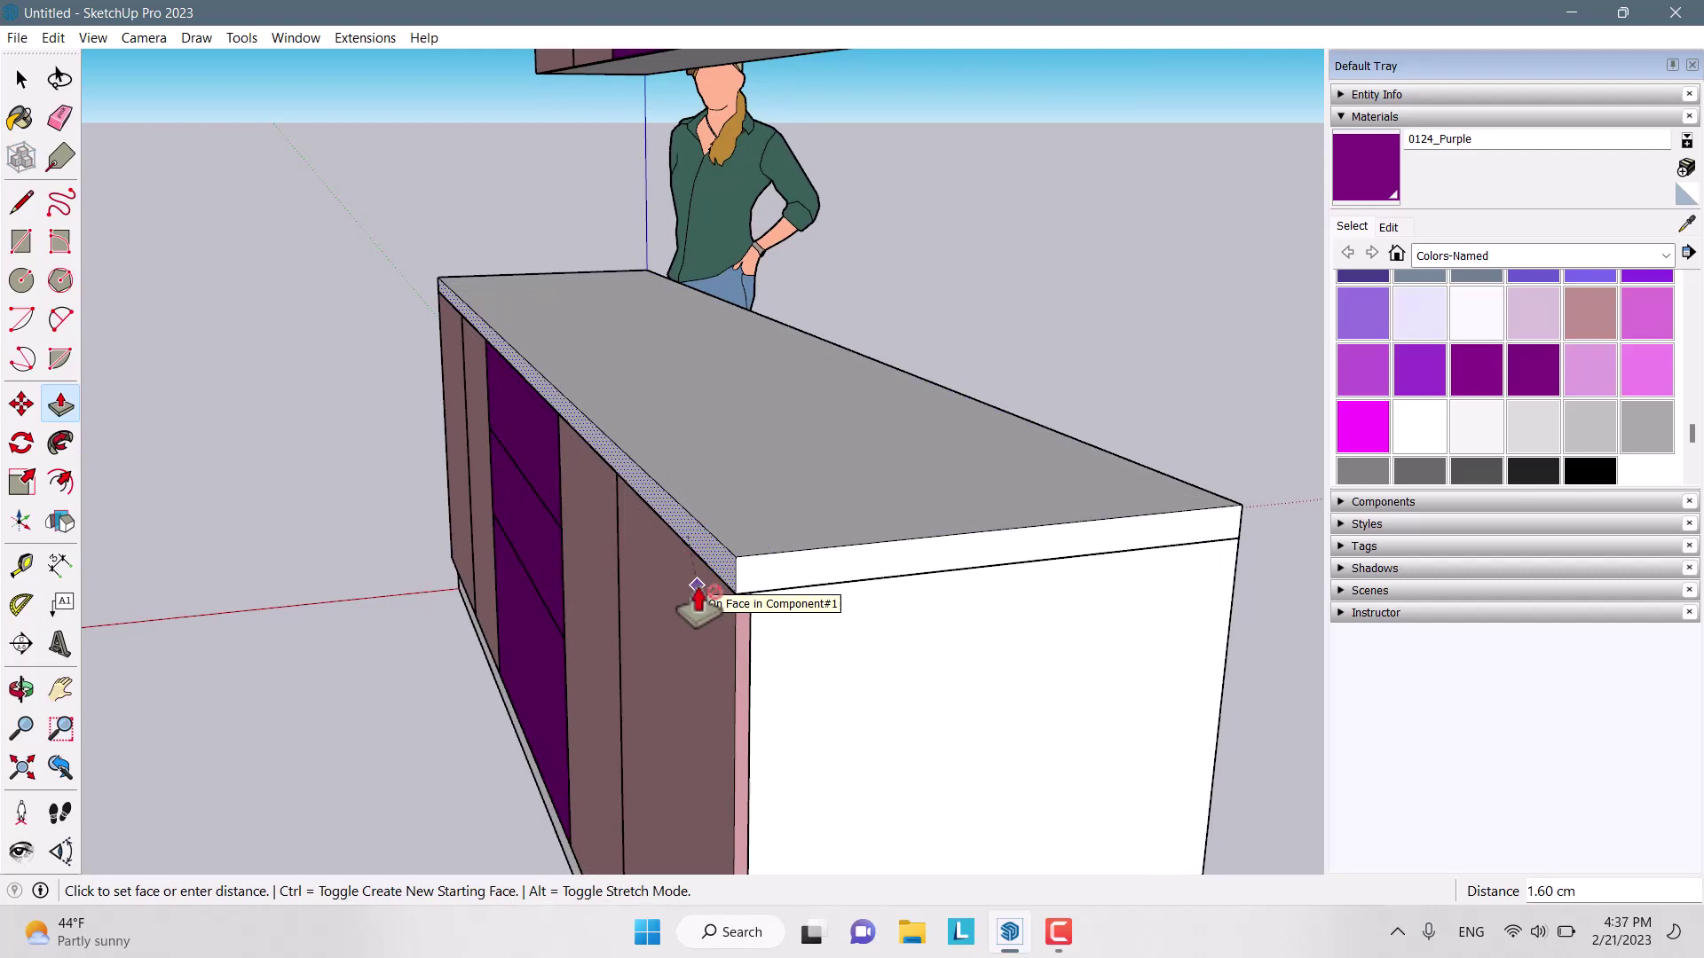
click(697, 596)
key(space)
middle_drag(697, 597, 582, 559)
Paint the countertop 0118_Thistle and make it a group
click(1536, 328)
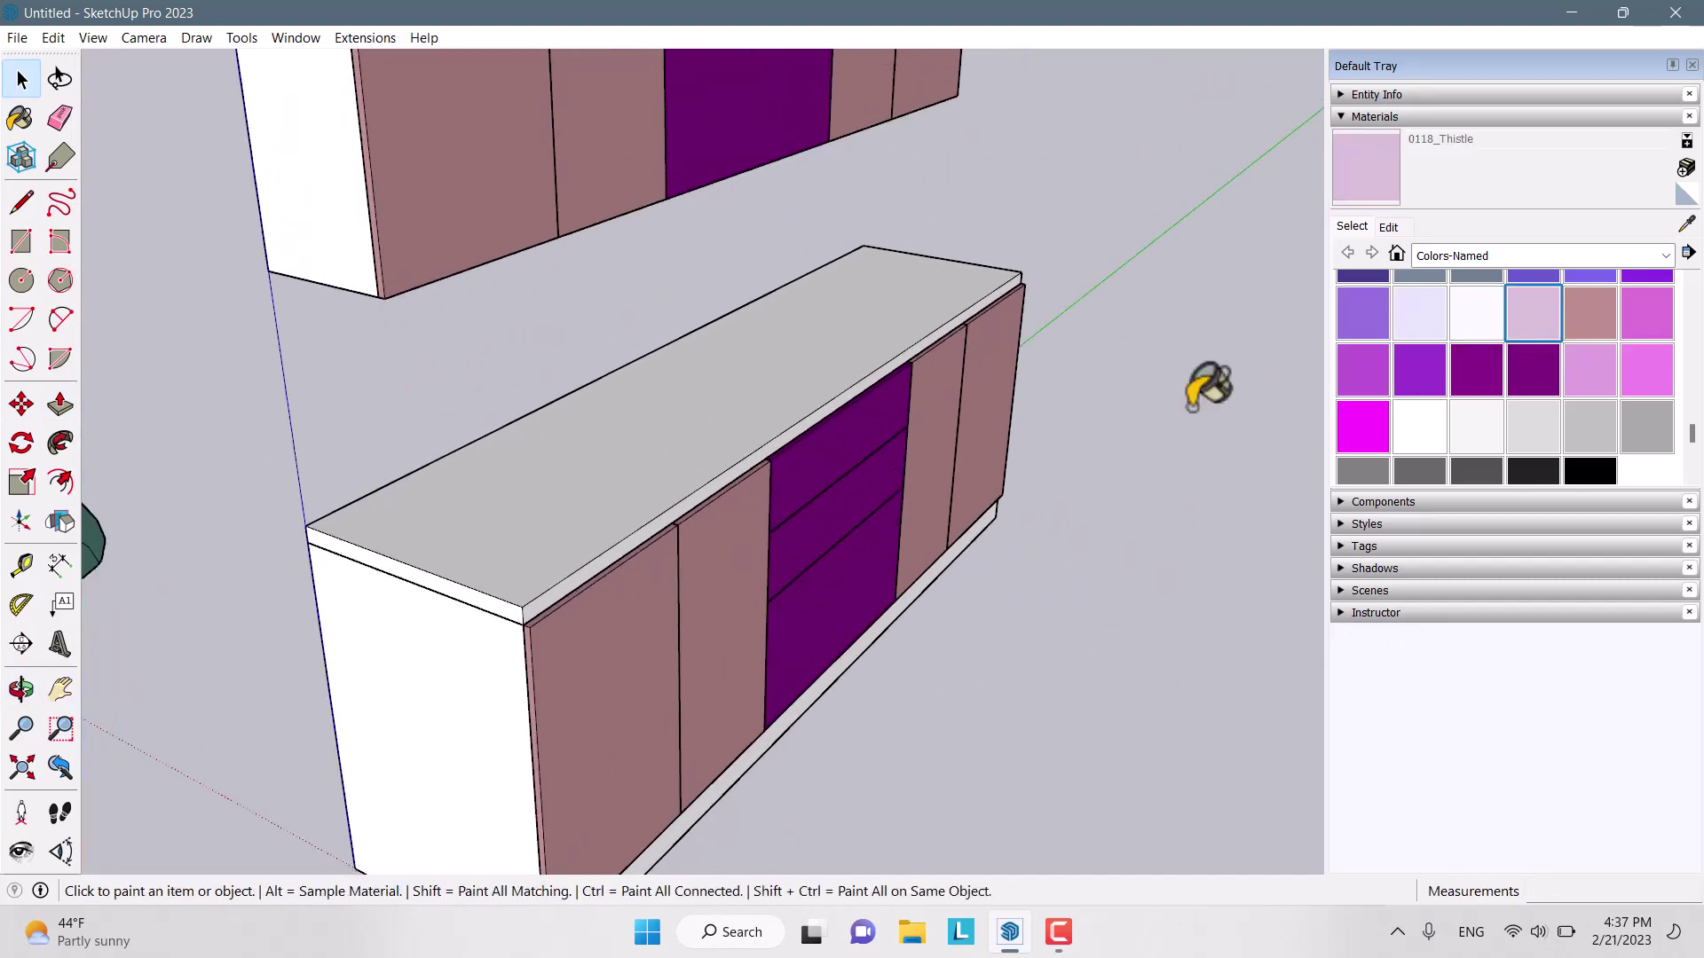
click(719, 404)
key(space)
click(723, 391)
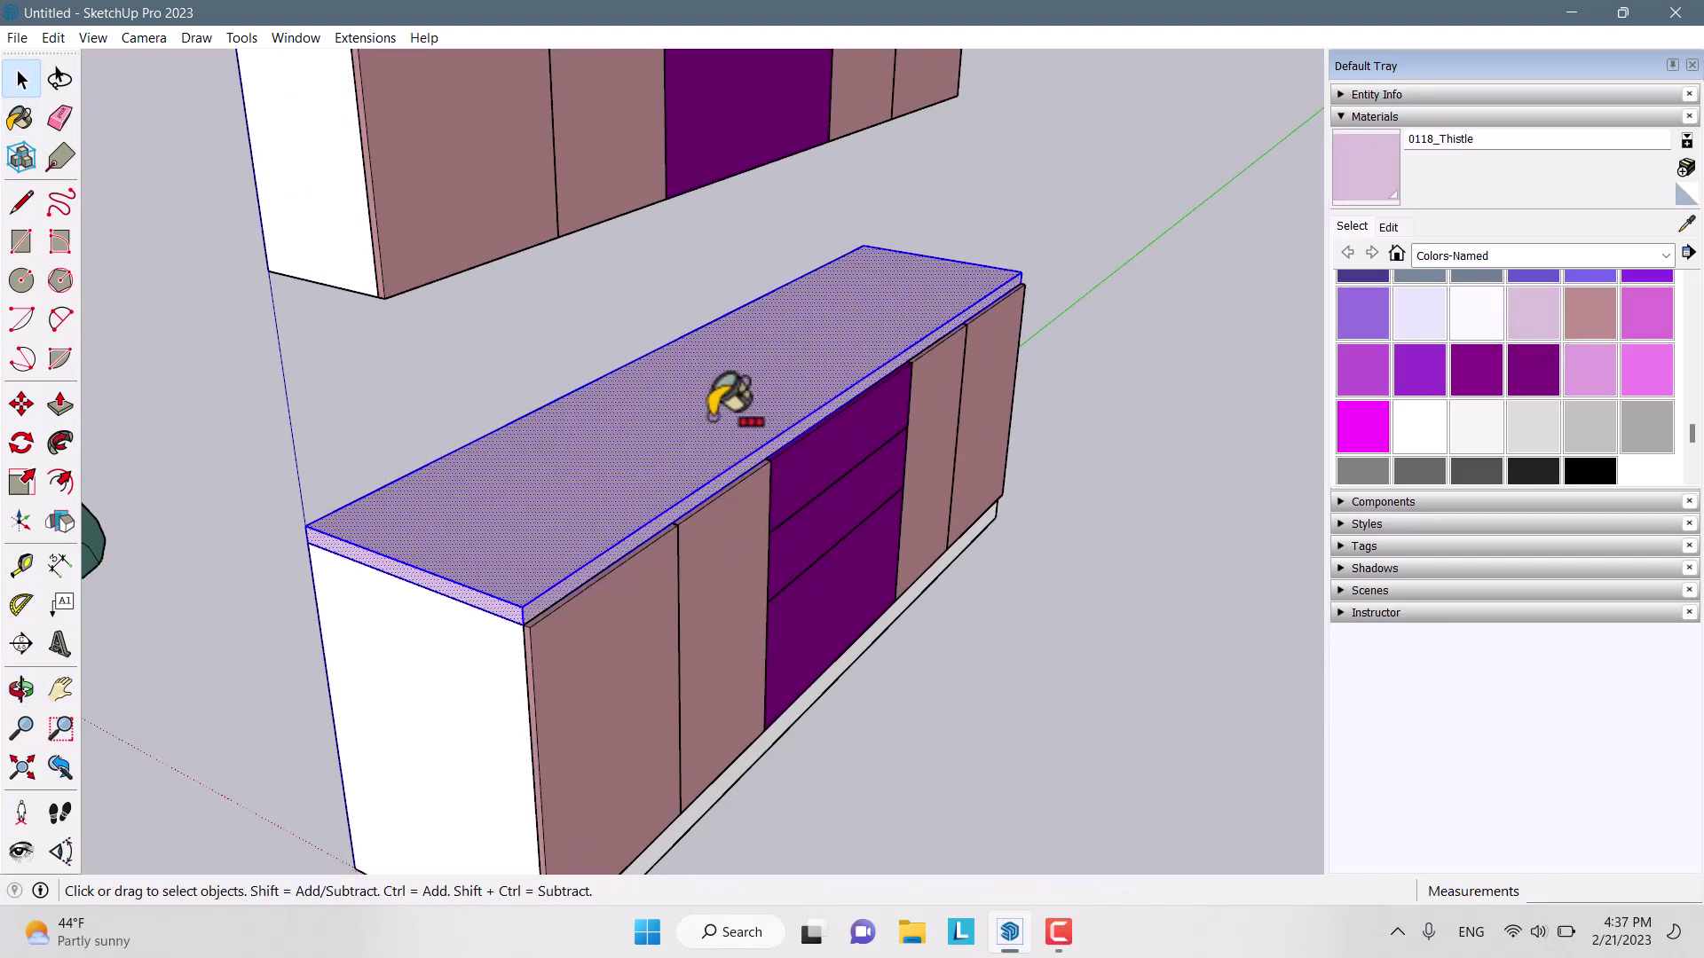
right_click(719, 423)
click(827, 594)
Move the scale figure beside the base cabinet, then orbit to a near-frontal view
scroll(680, 549, down, 8)
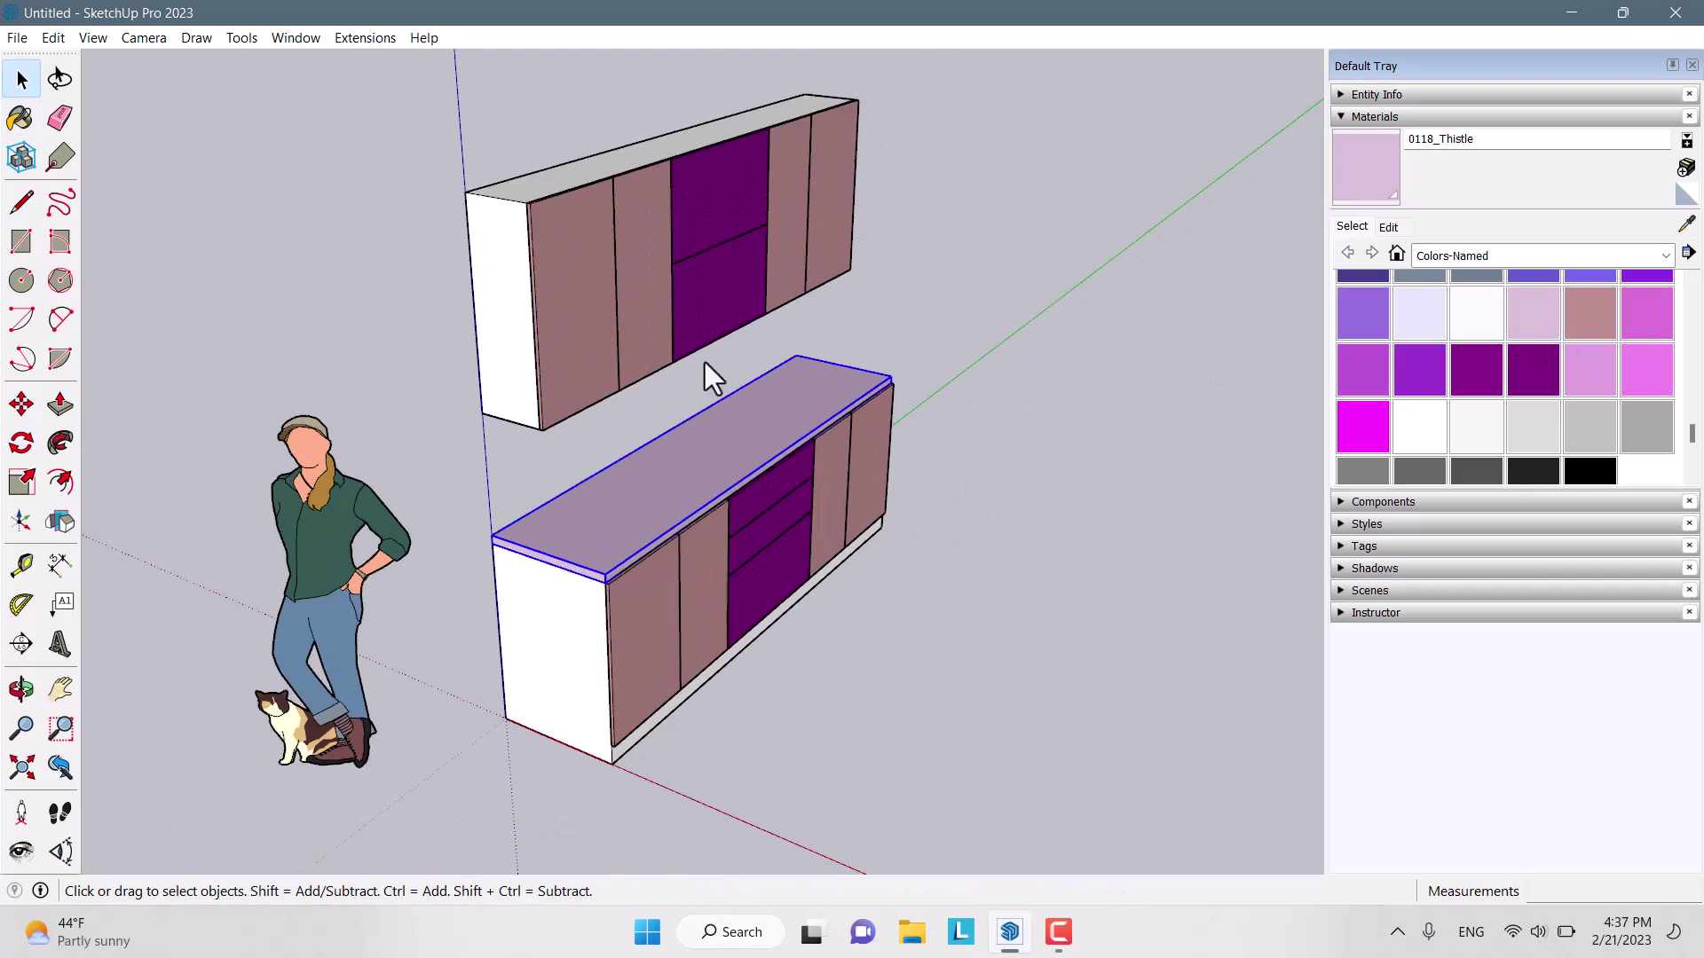
click(492, 477)
key(m)
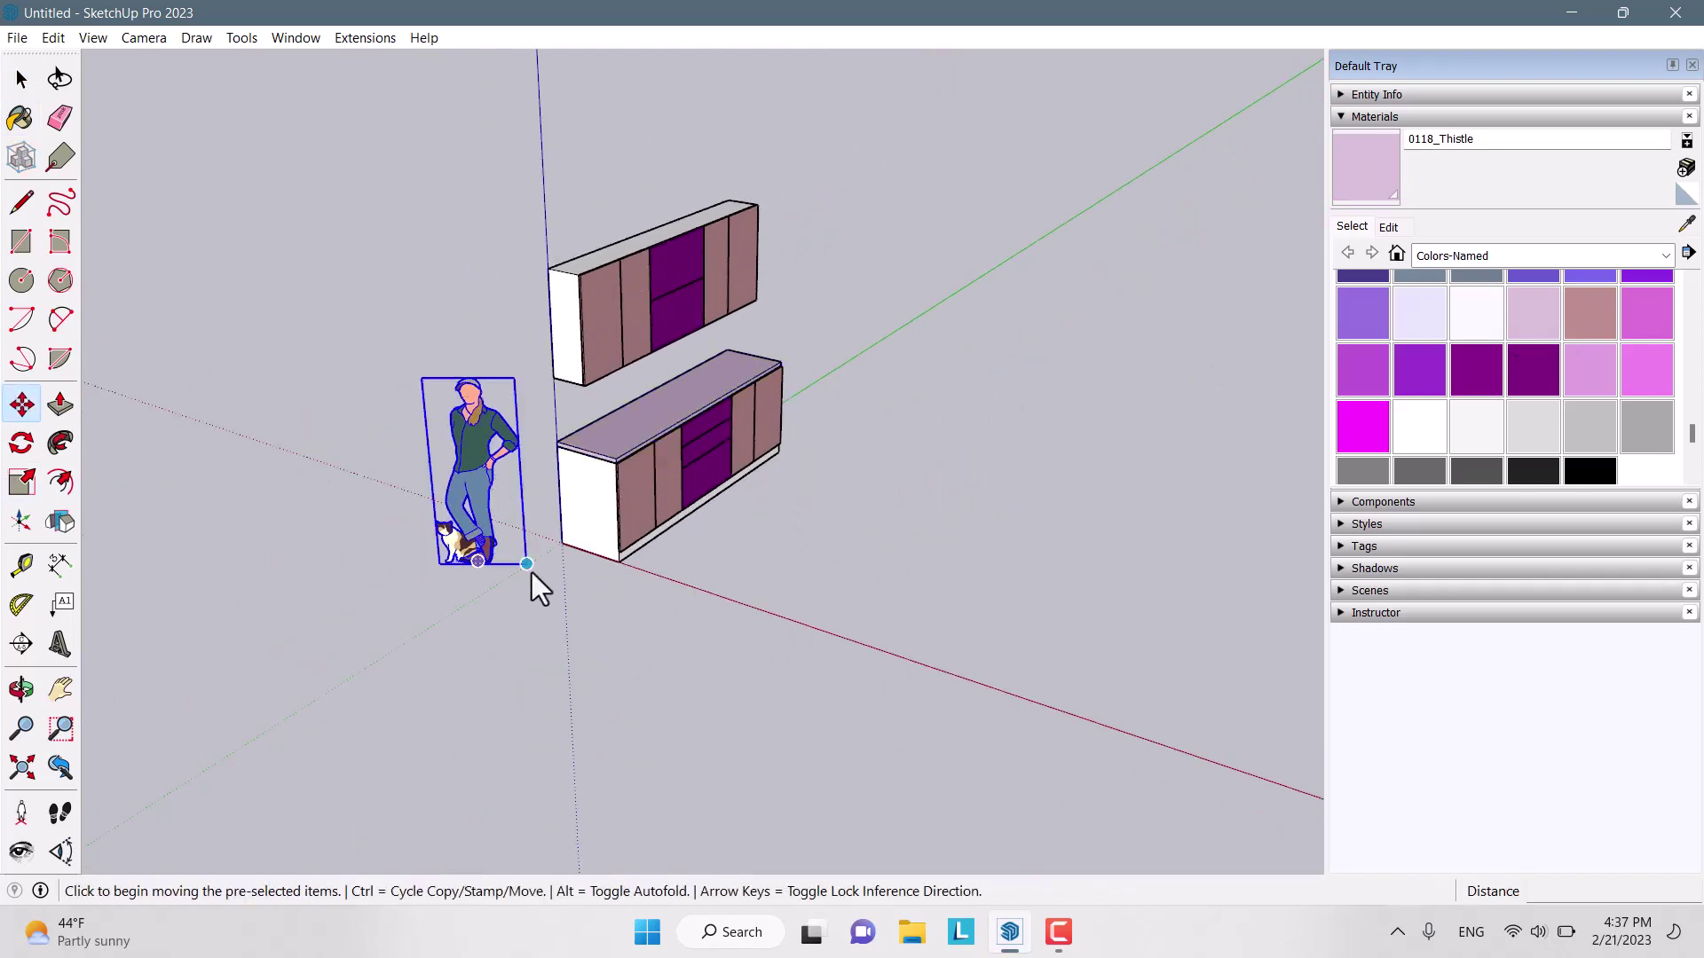
click(531, 572)
click(855, 494)
middle_drag(855, 494, 487, 412)
key(space)
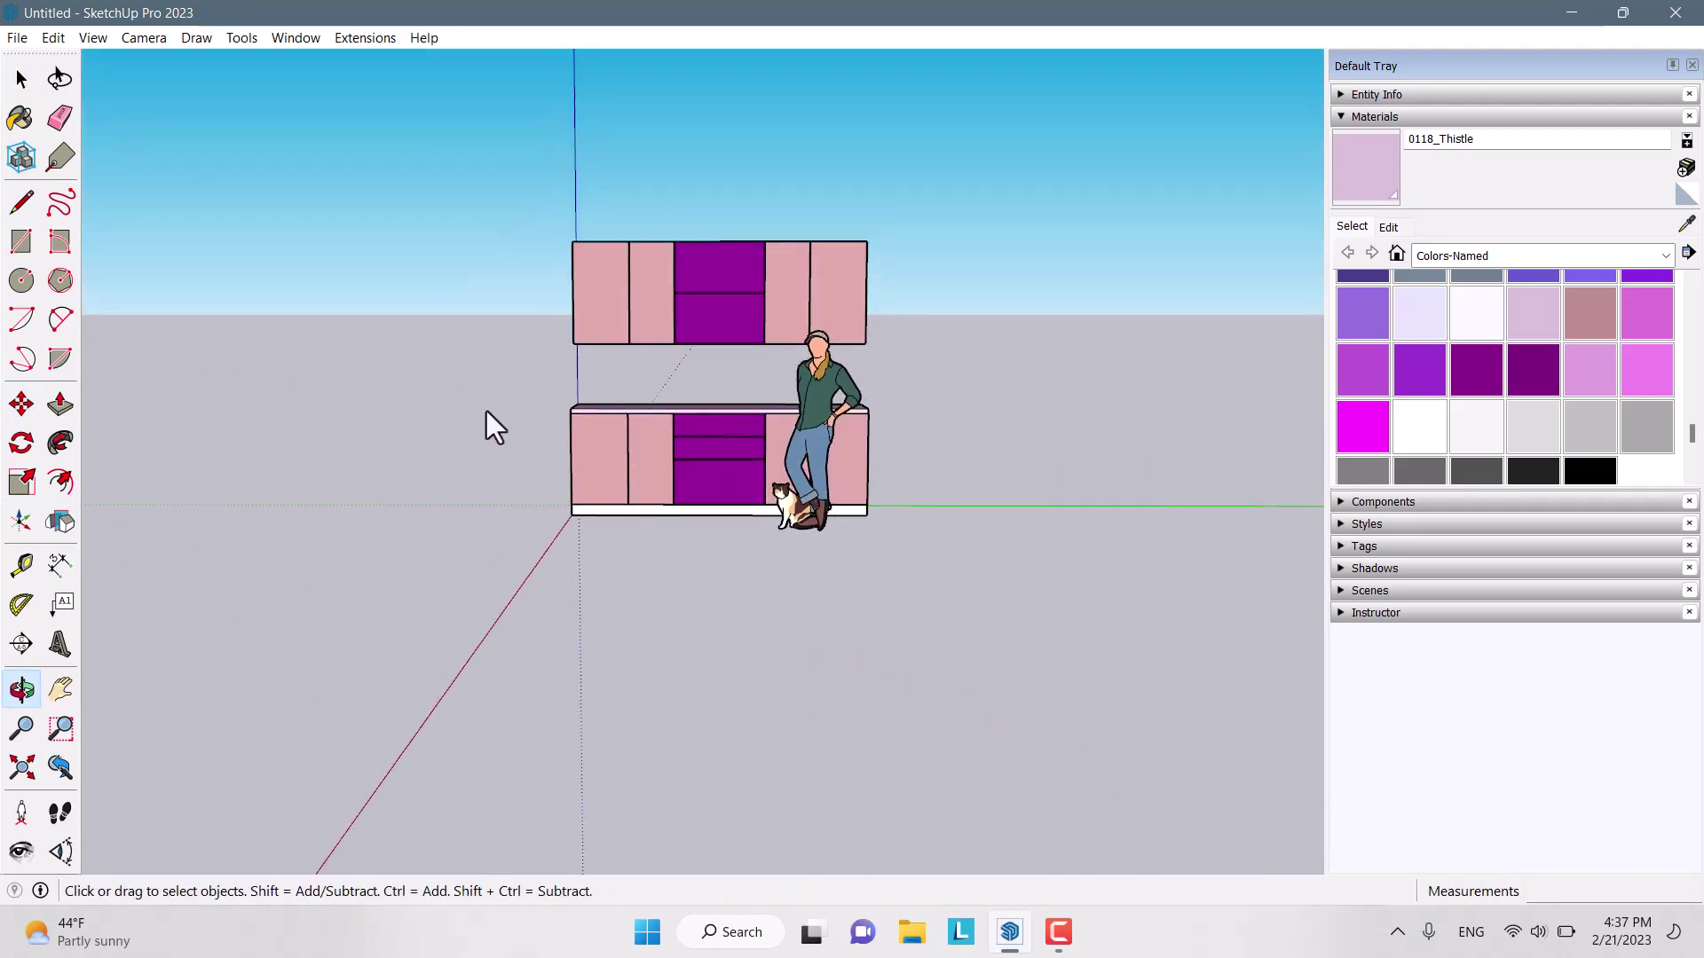
scroll(667, 350, up, 2)
Move the scale figure to stand at the right end of the cabinets
click(933, 412)
click(21, 404)
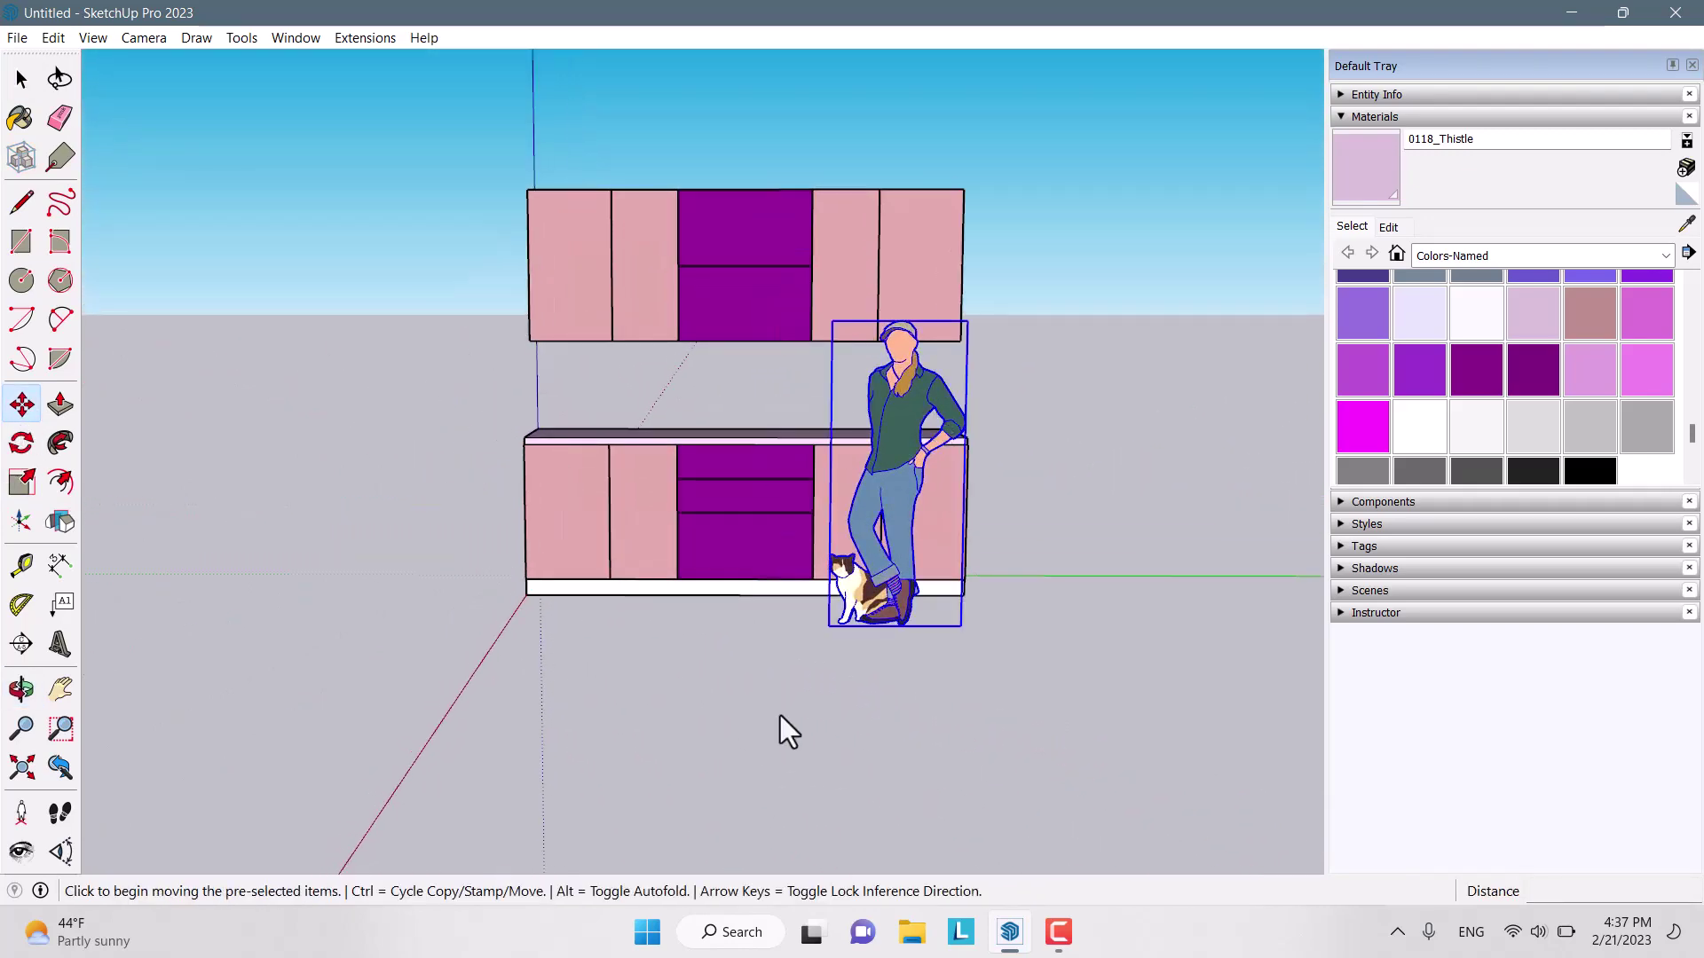
click(786, 717)
click(946, 706)
key(space)
Orbit up to a high oblique view looking down on both cabinets
middle_drag(825, 651, 1035, 572)
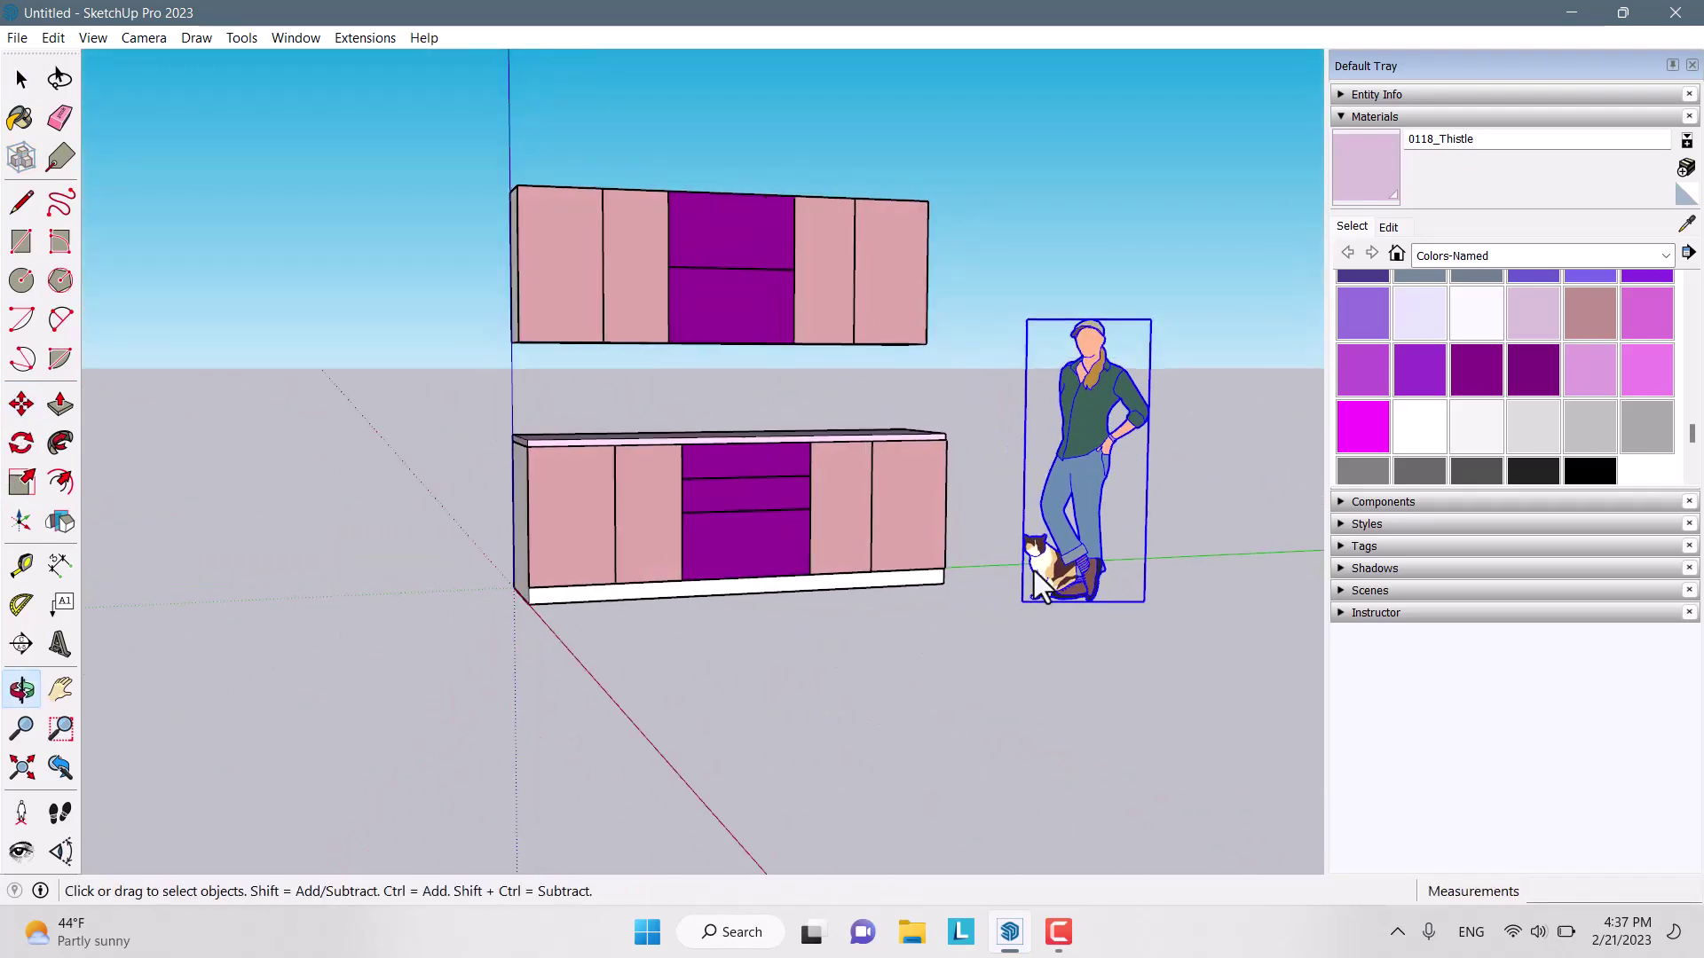
click(1010, 397)
scroll(966, 477, up, 2)
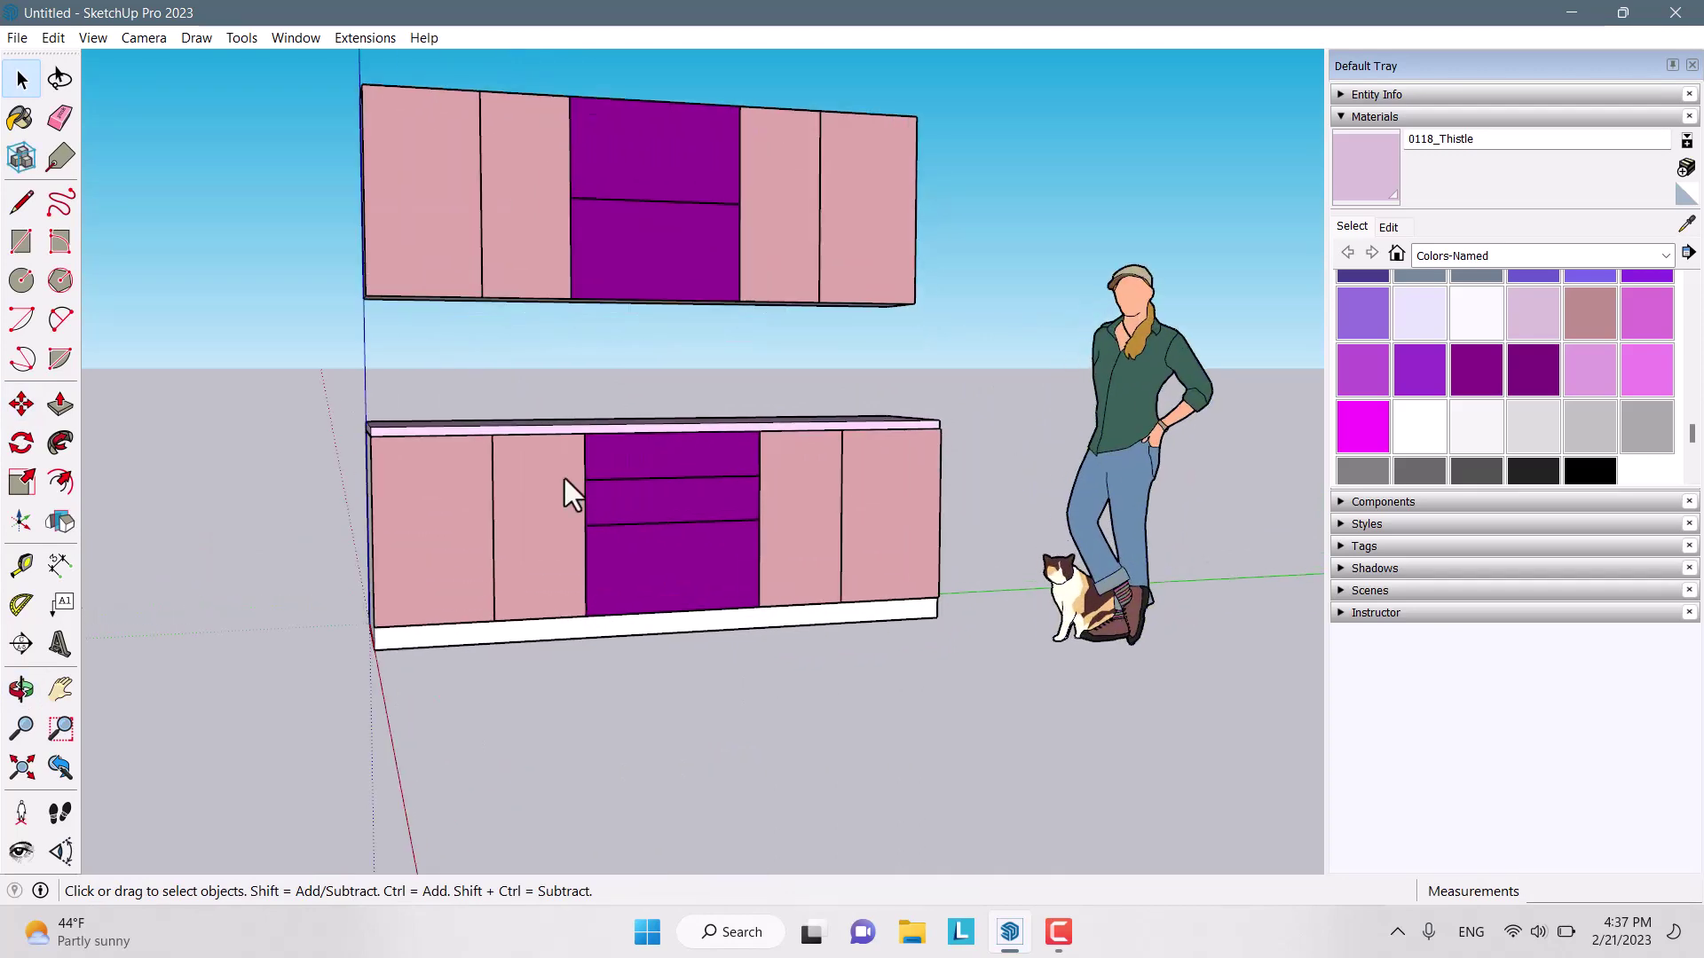
scroll(564, 478, down, 2)
middle_drag(564, 477, 866, 679)
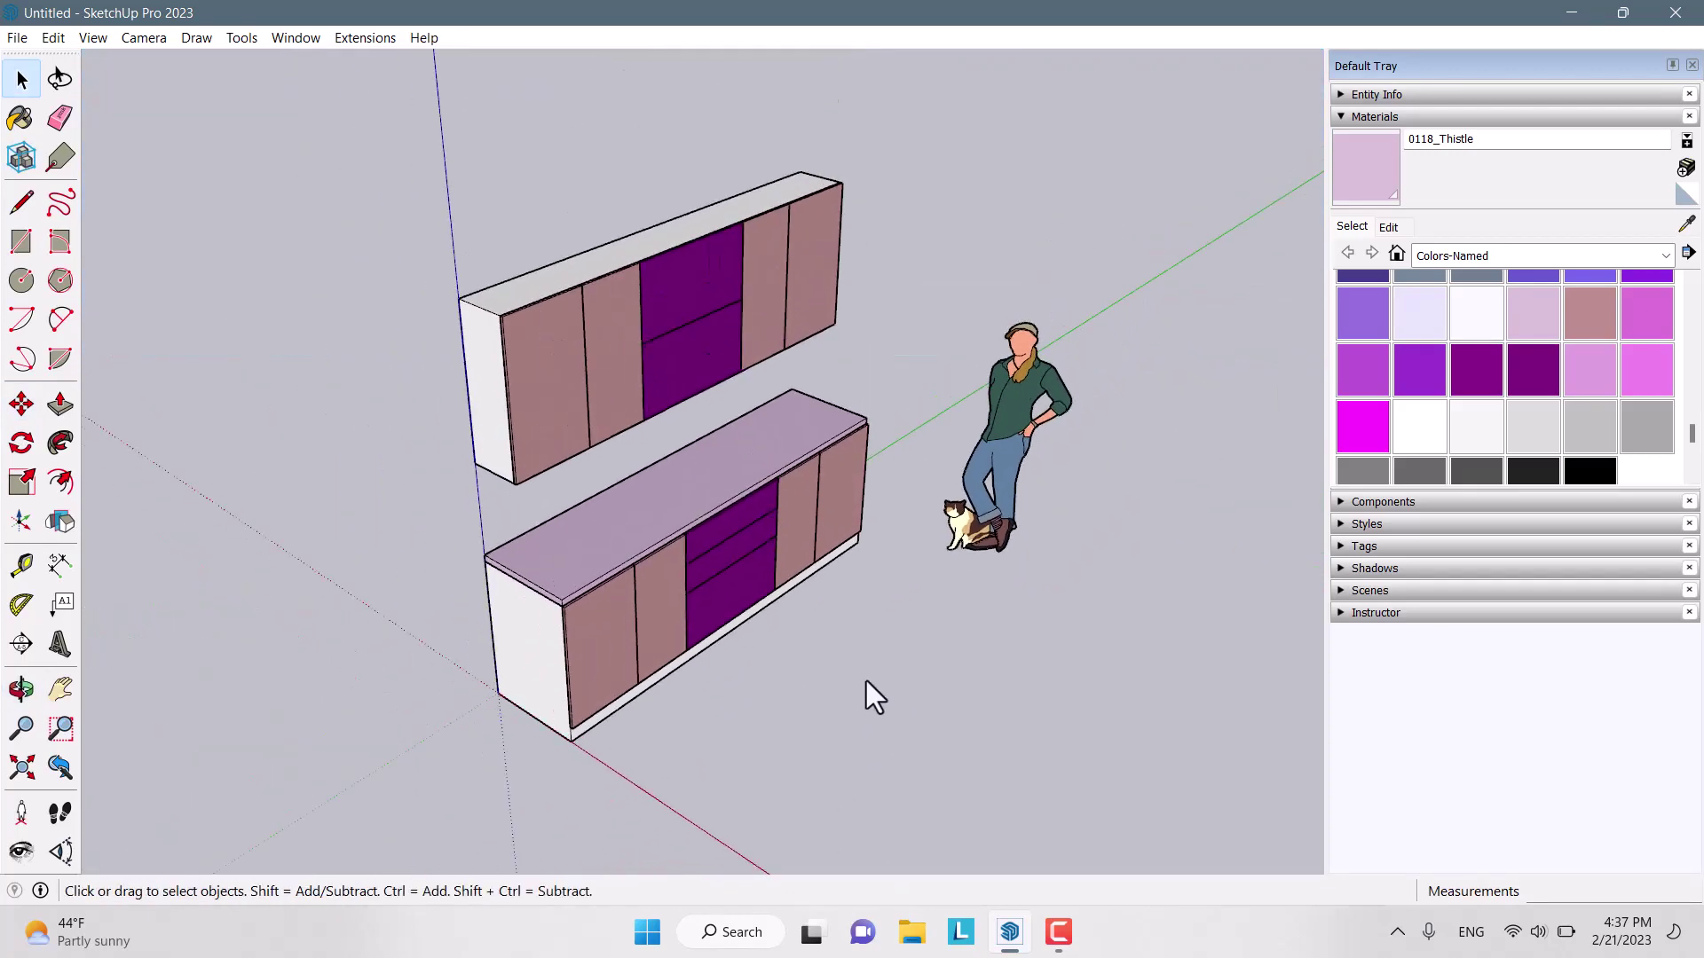
Trace a line along the upper cabinet's top edge from its top corner
scroll(797, 210, up, 3)
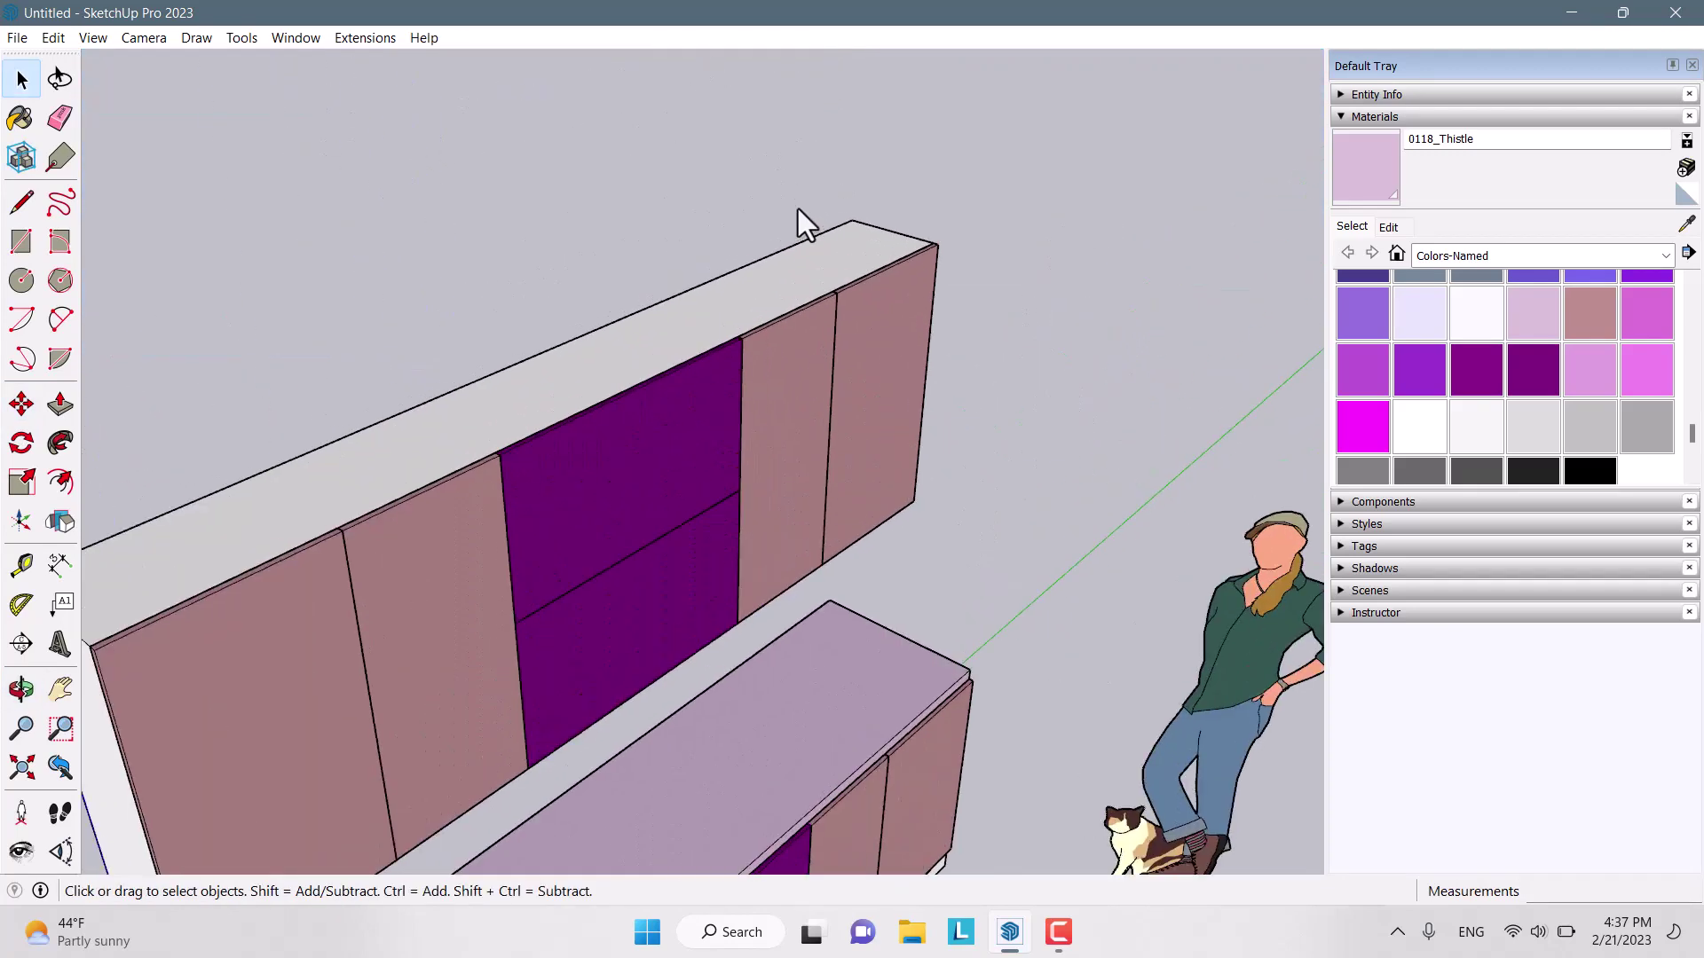
click(22, 204)
scroll(852, 213, up, 5)
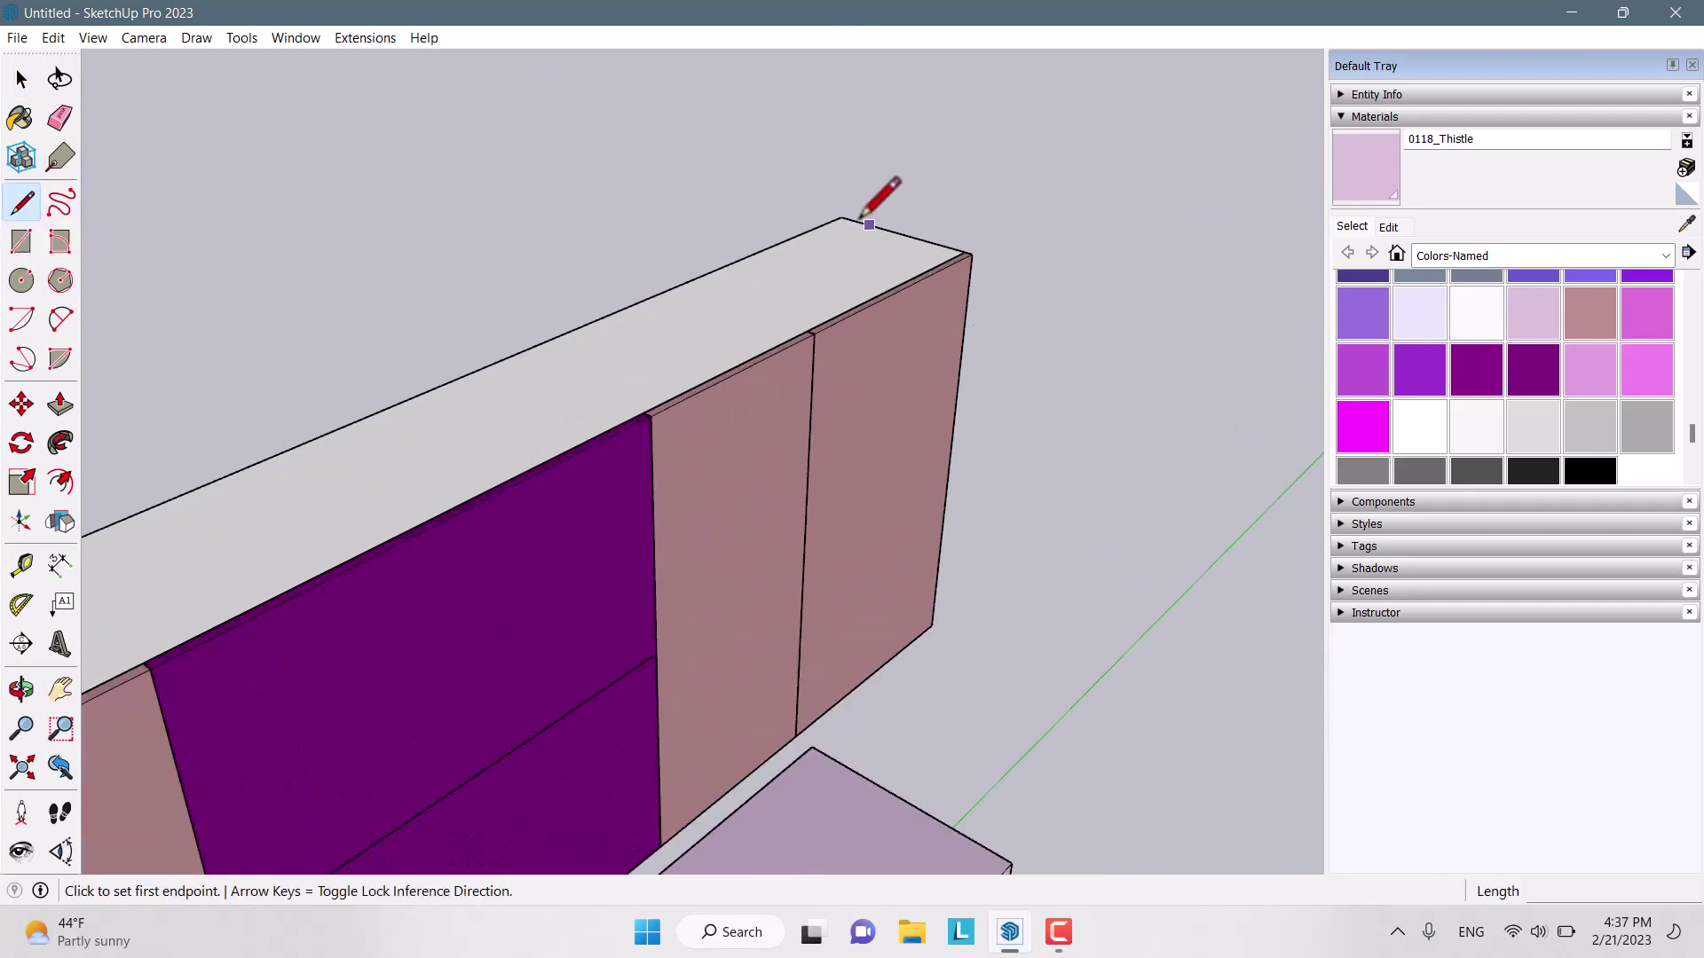
click(840, 217)
scroll(840, 217, up, 2)
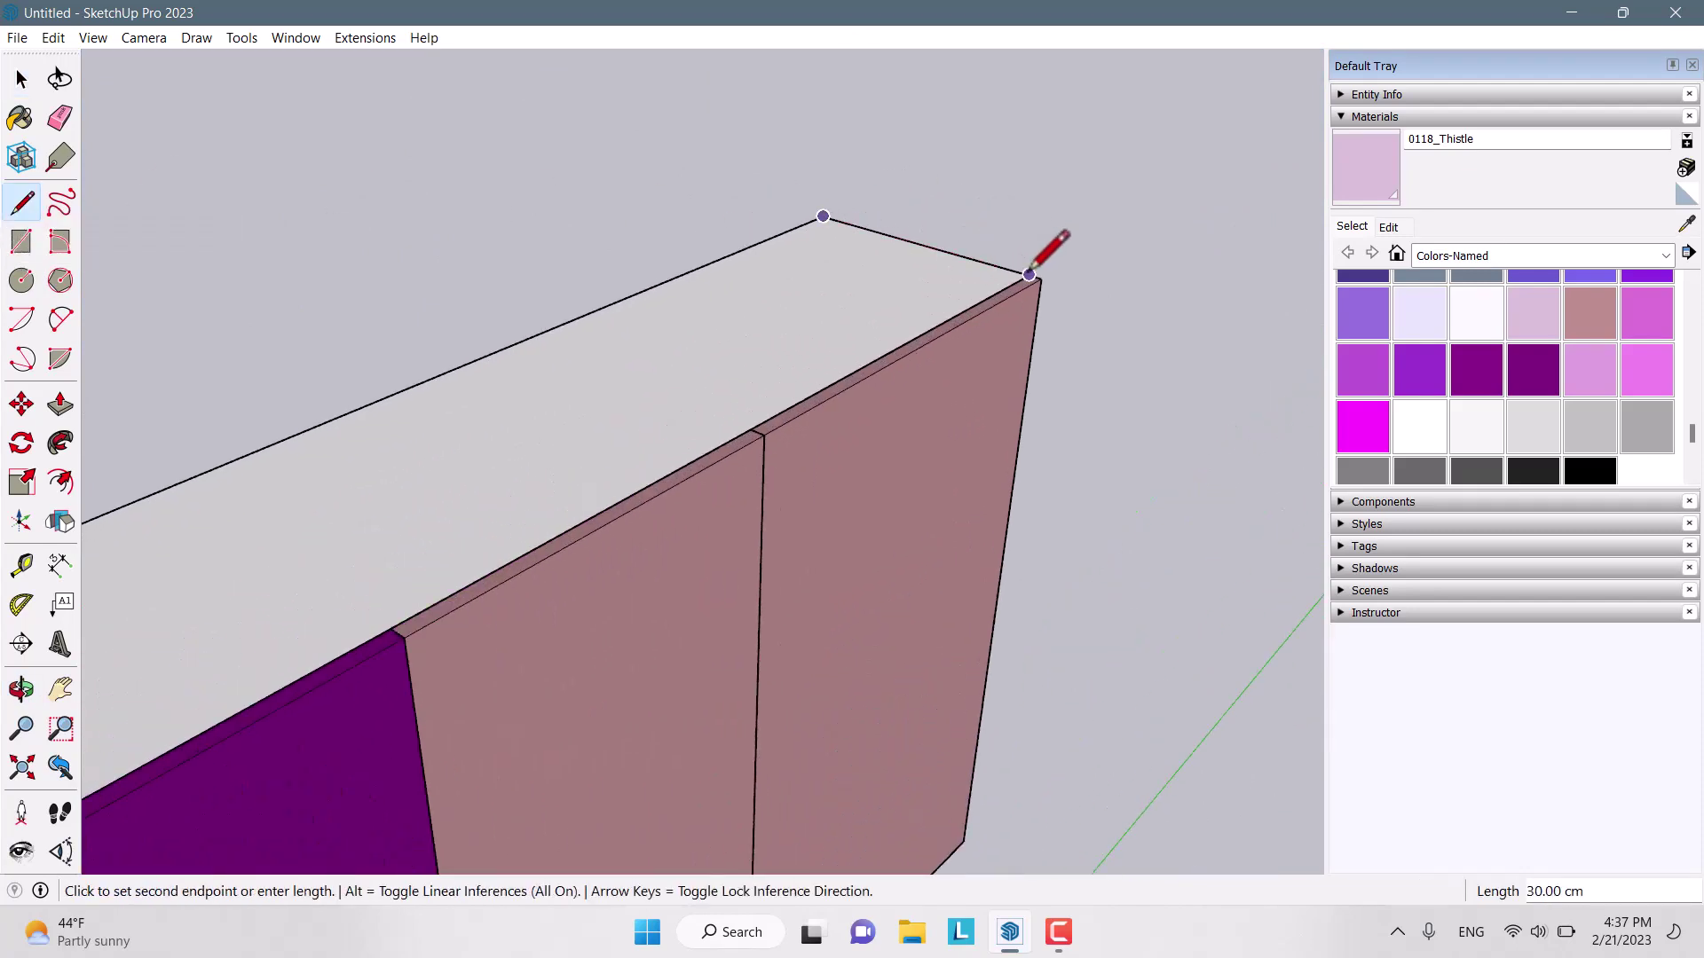
scroll(1030, 274, down, 4)
scroll(456, 627, up, 4)
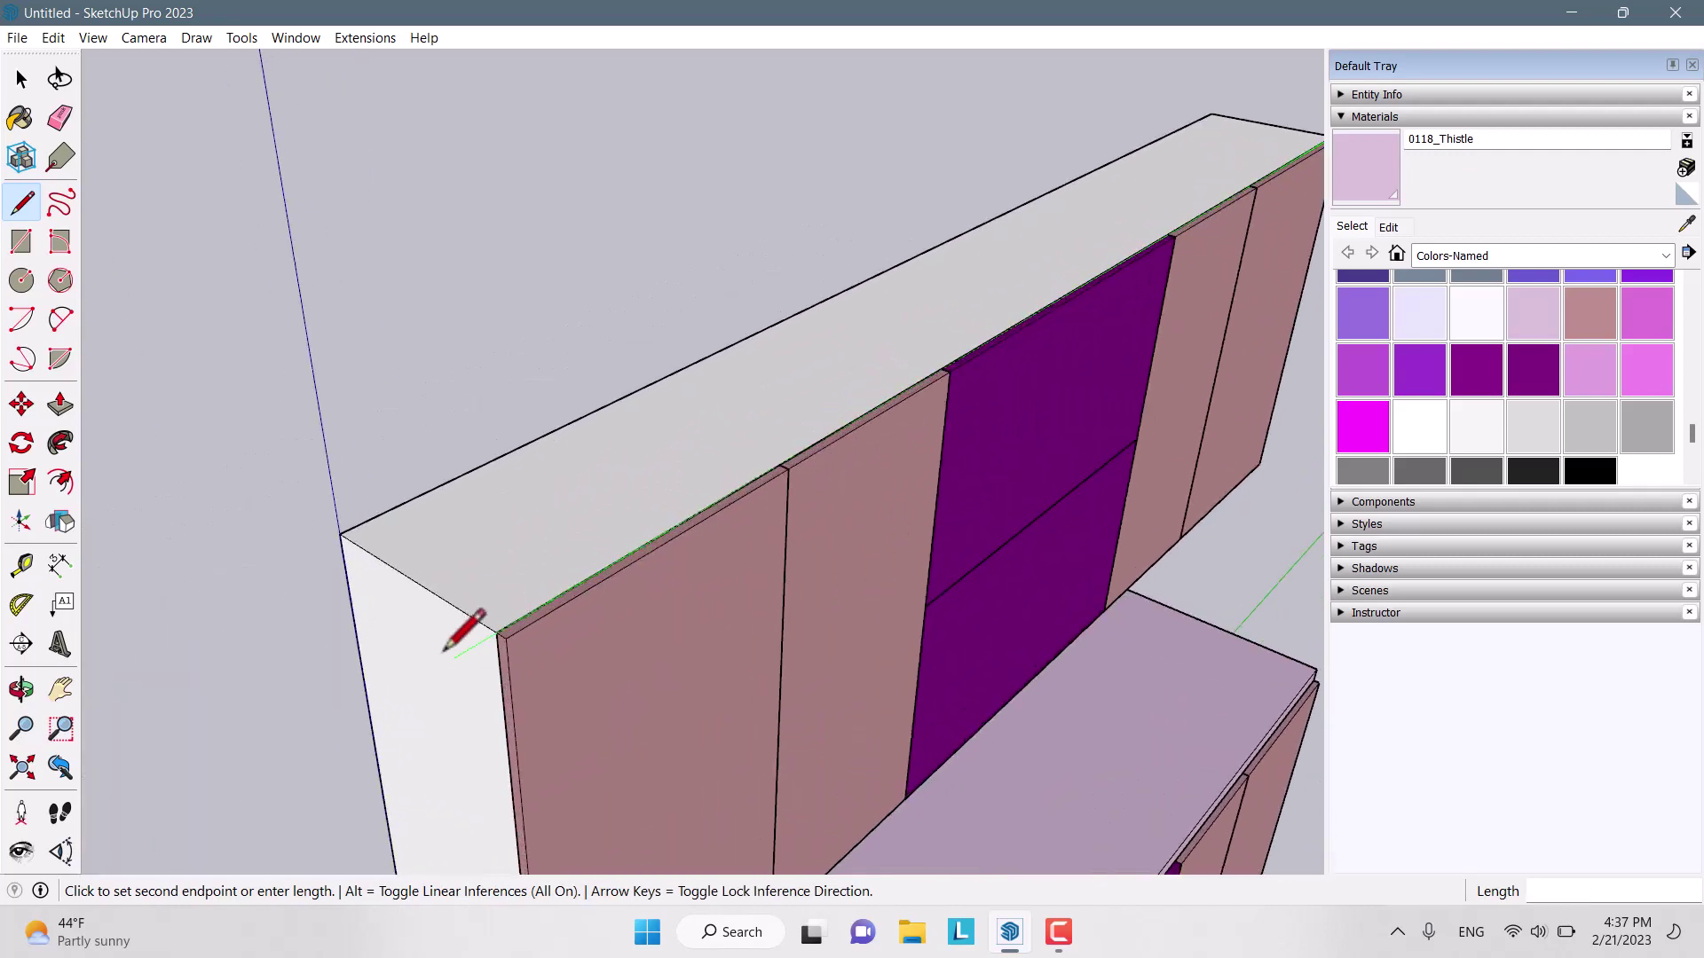
click(542, 622)
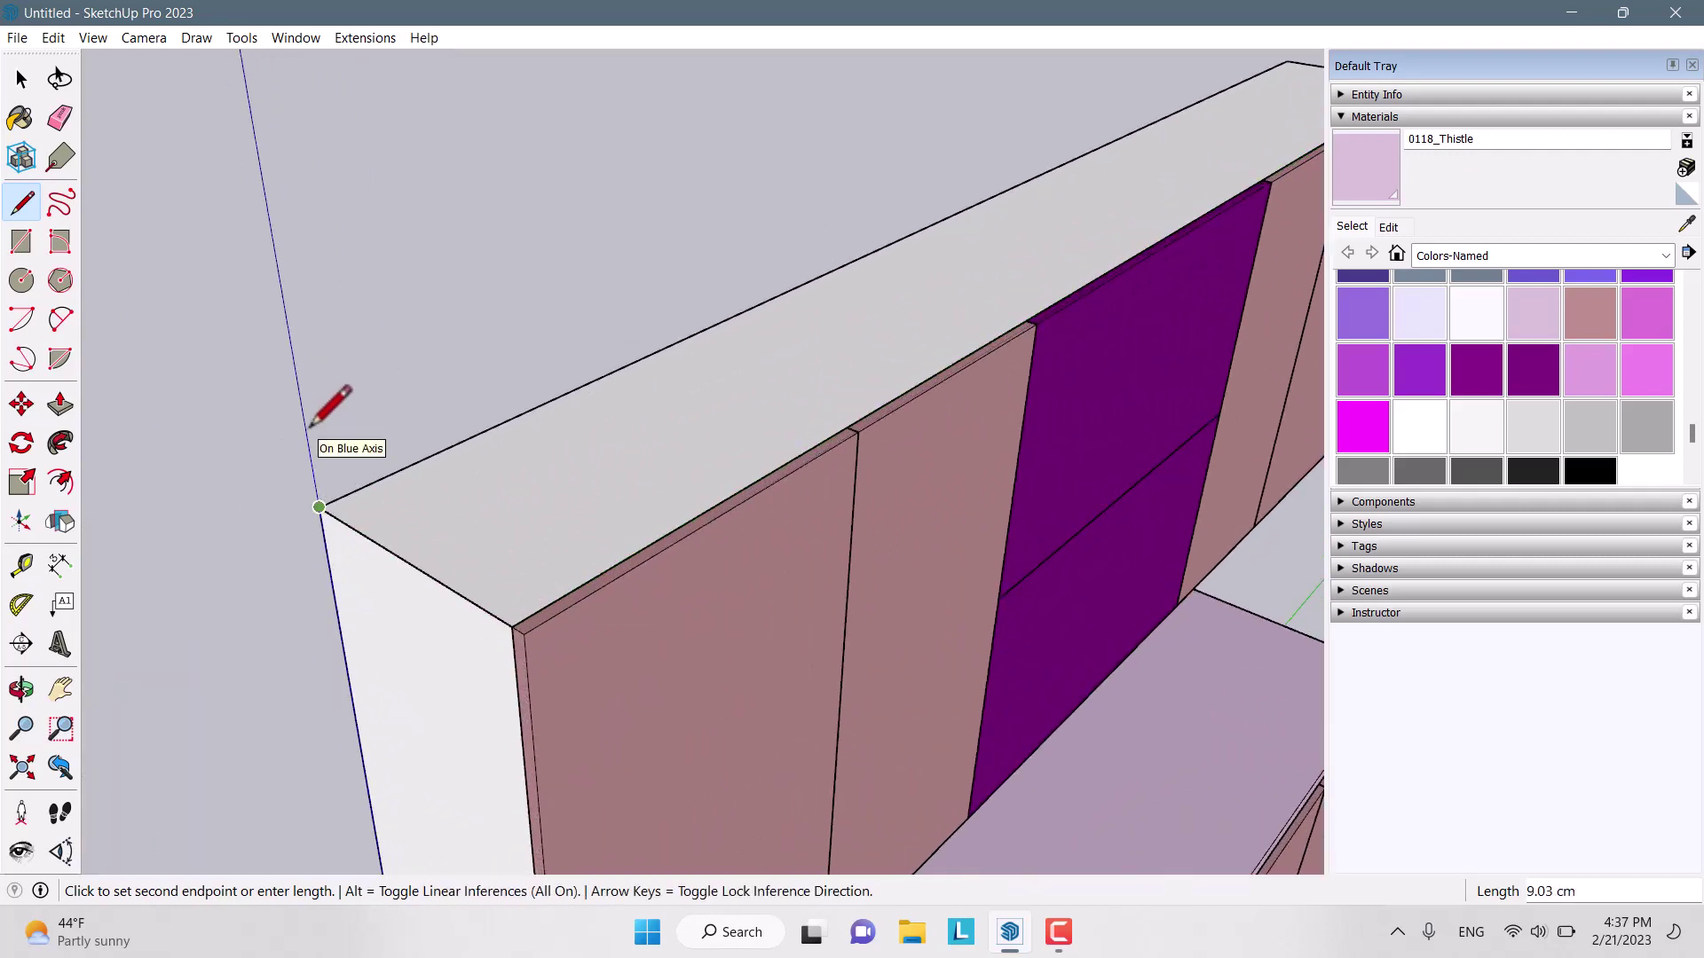
Draw an upright 10 by 2 rectangle at the cabinet's near top corner
click(21, 242)
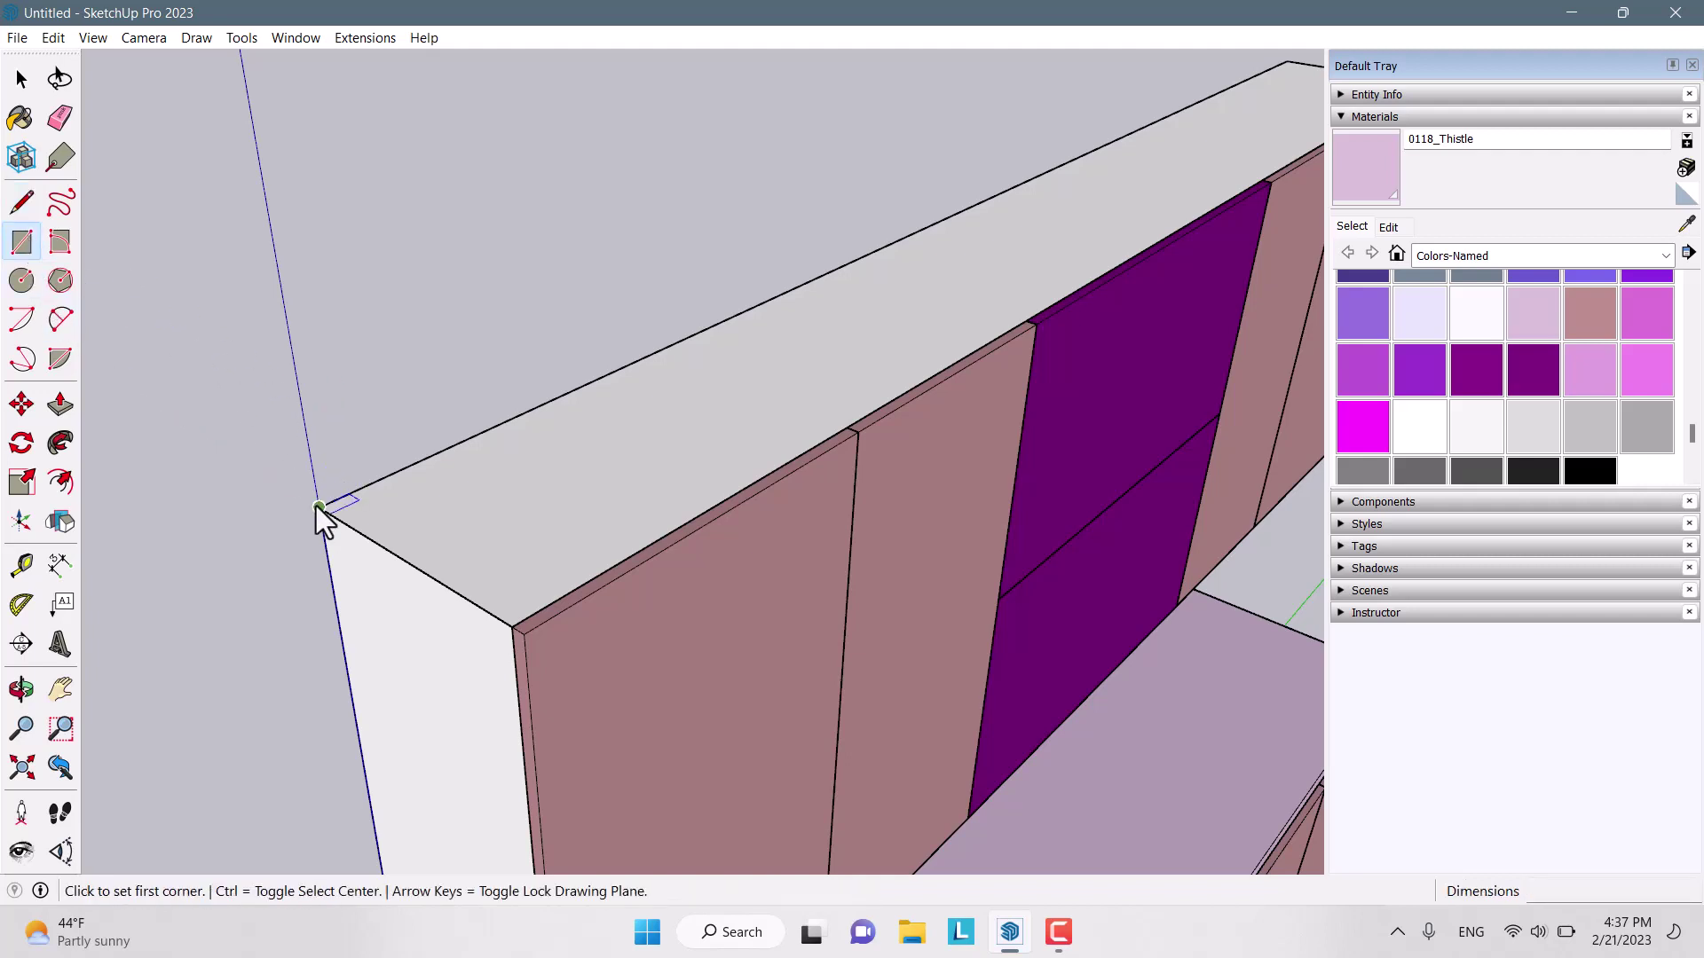
middle_drag(316, 506, 238, 377)
click(241, 369)
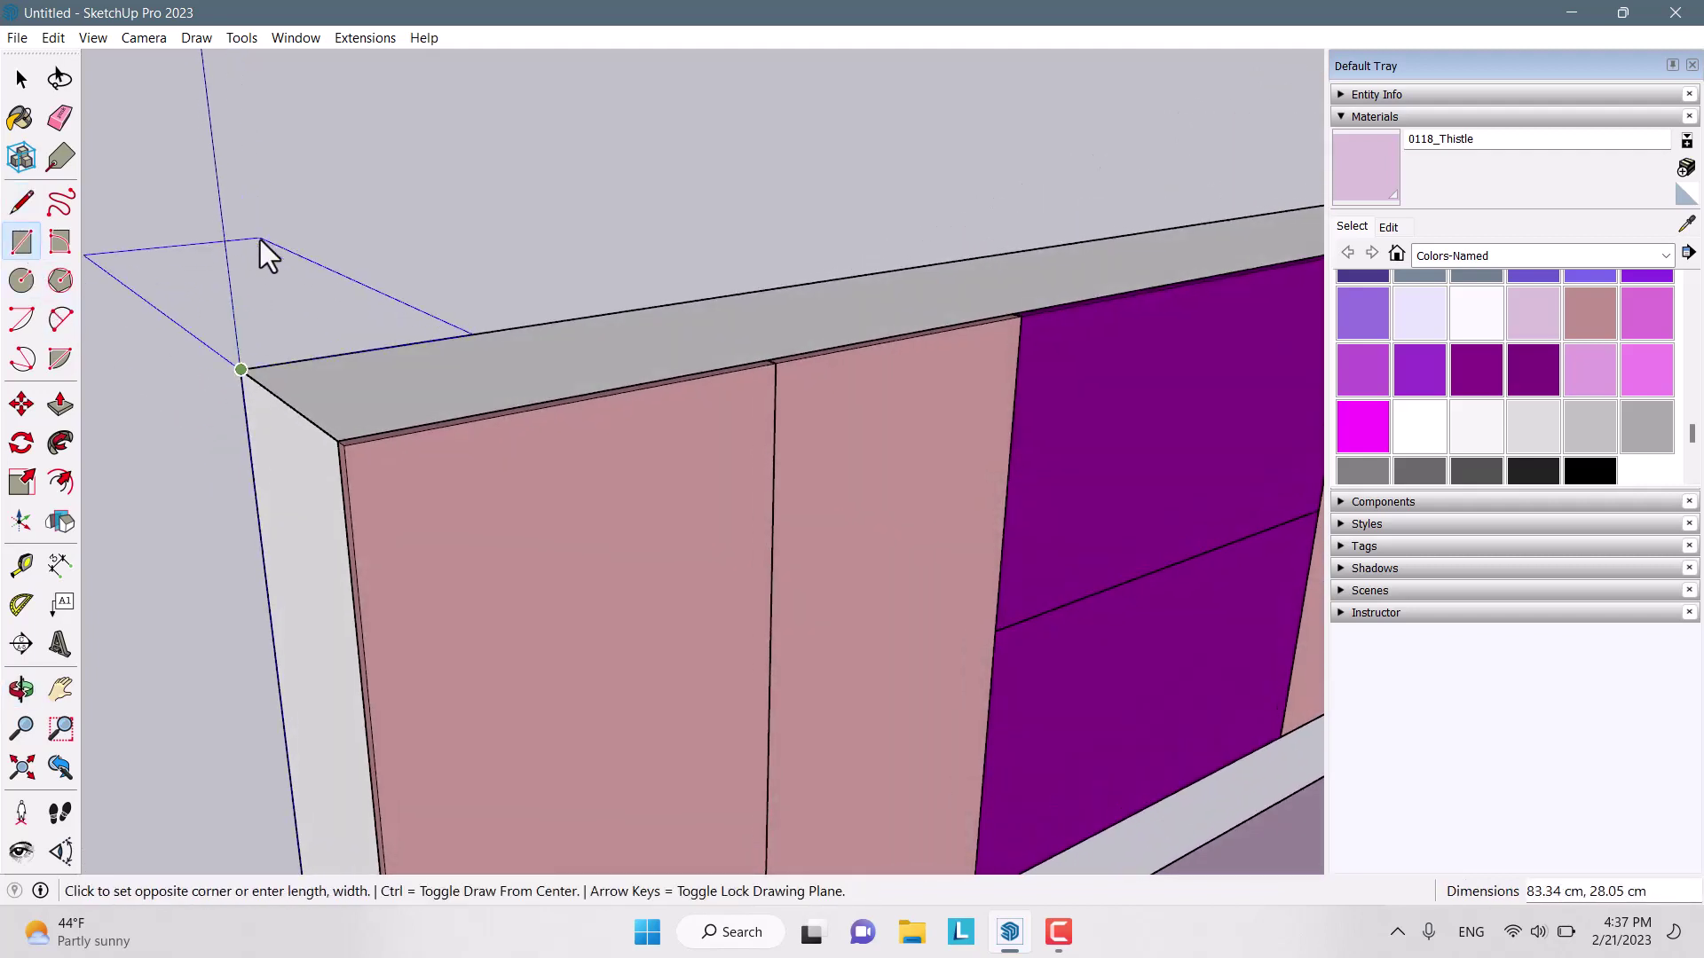
middle_drag(292, 258, 118, 140)
middle_drag(237, 233, 298, 206)
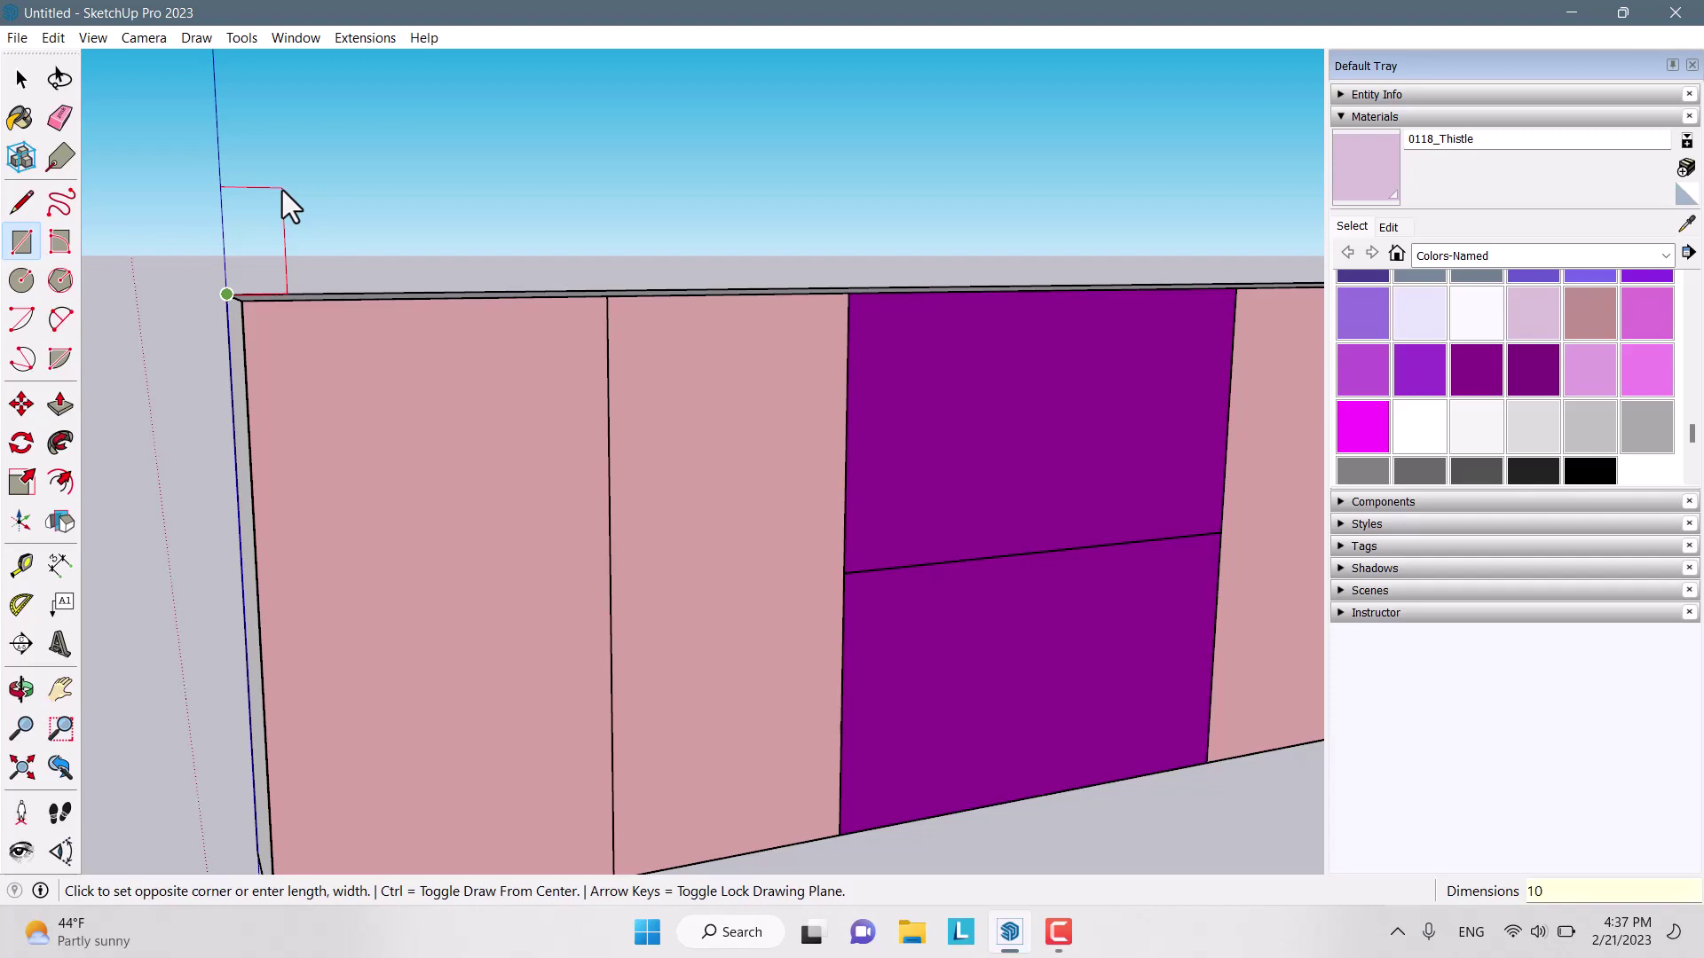
key(Return)
key(space)
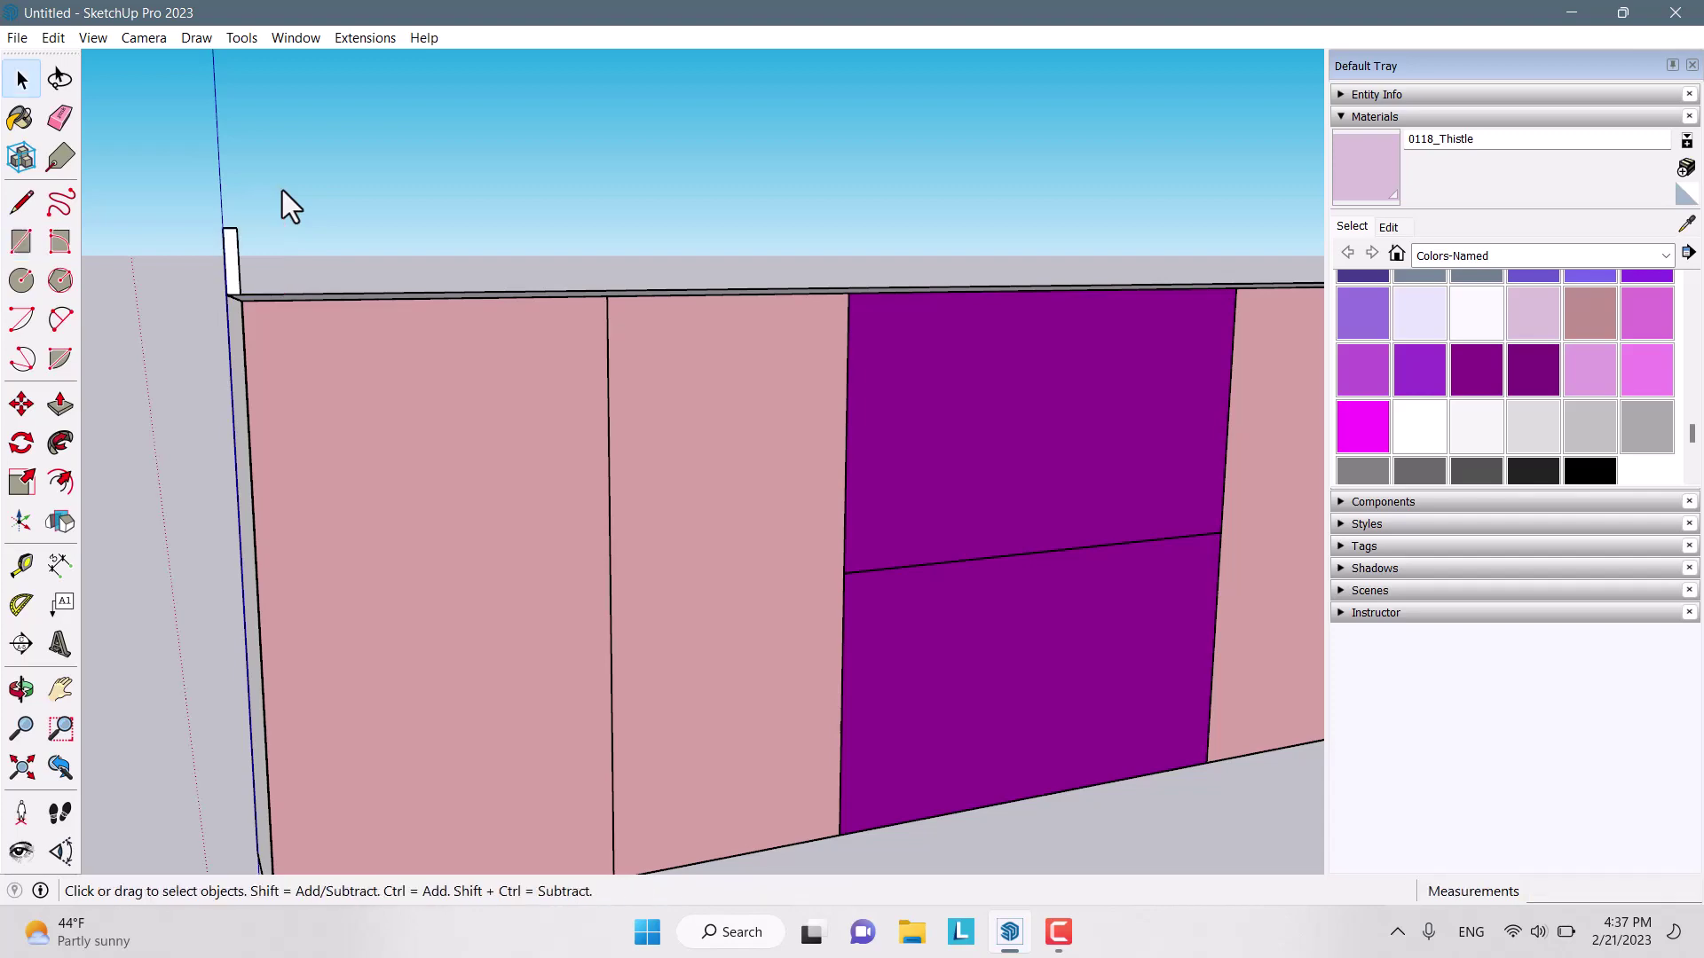
middle_drag(283, 190, 199, 360)
scroll(199, 359, up, 5)
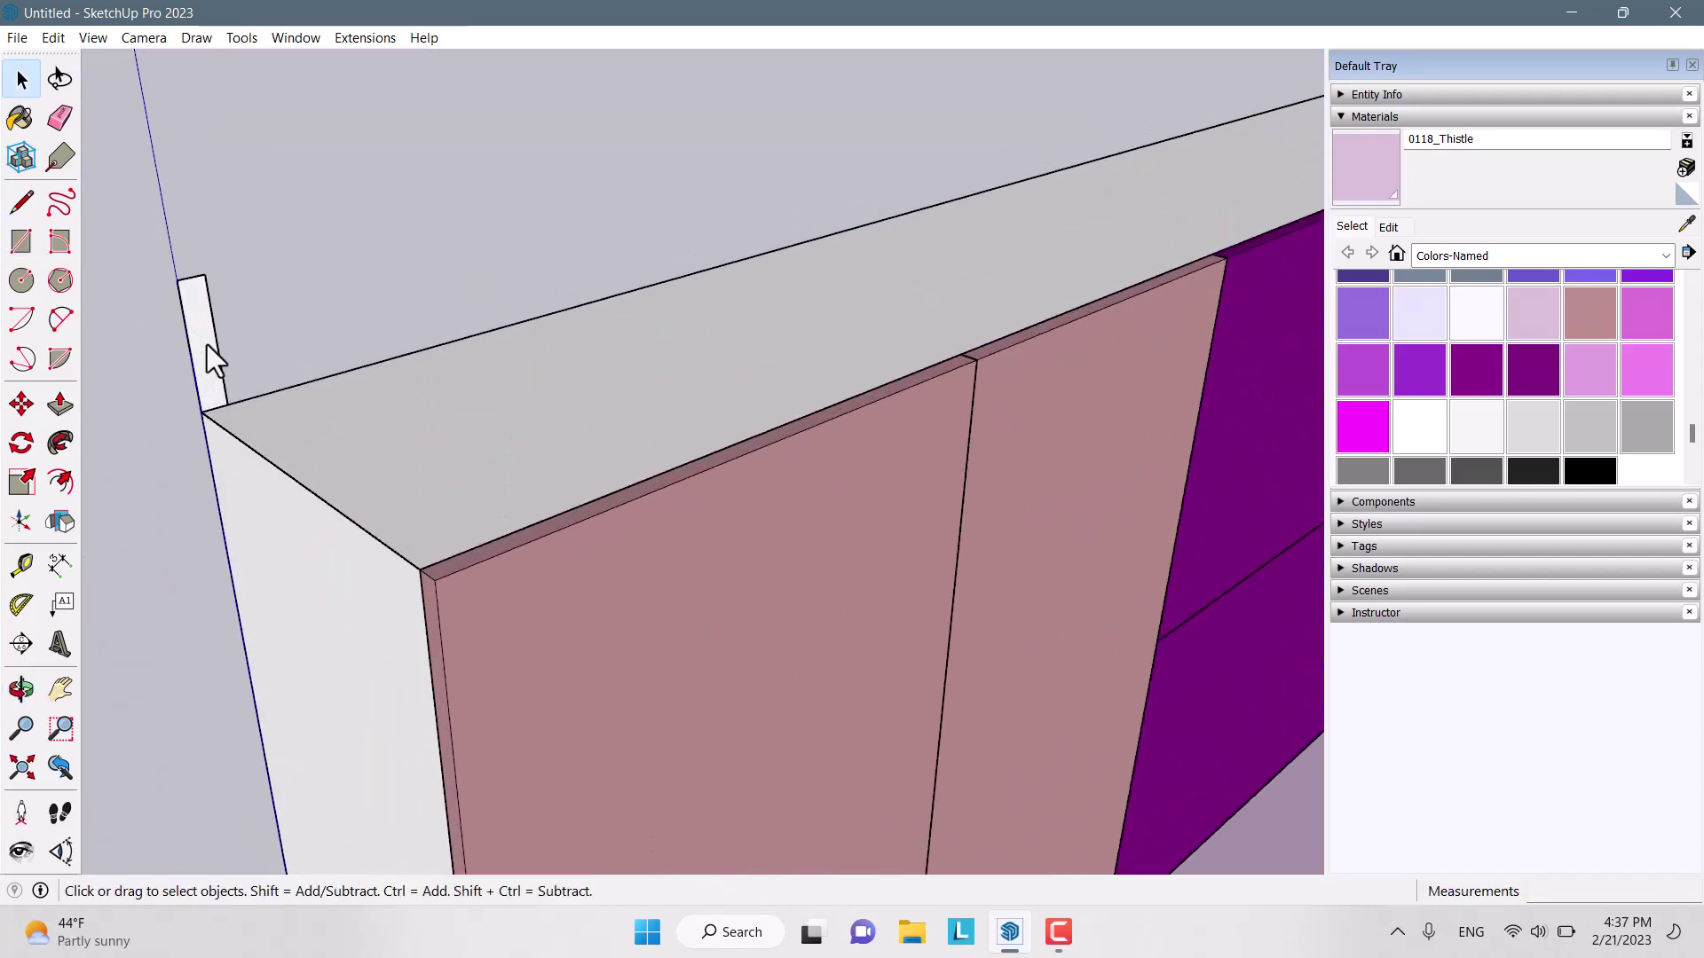
Select the upper cabinet's top edges as the path, leaving the small rectangle unselected
double_click(206, 345)
middle_drag(243, 426, 577, 552)
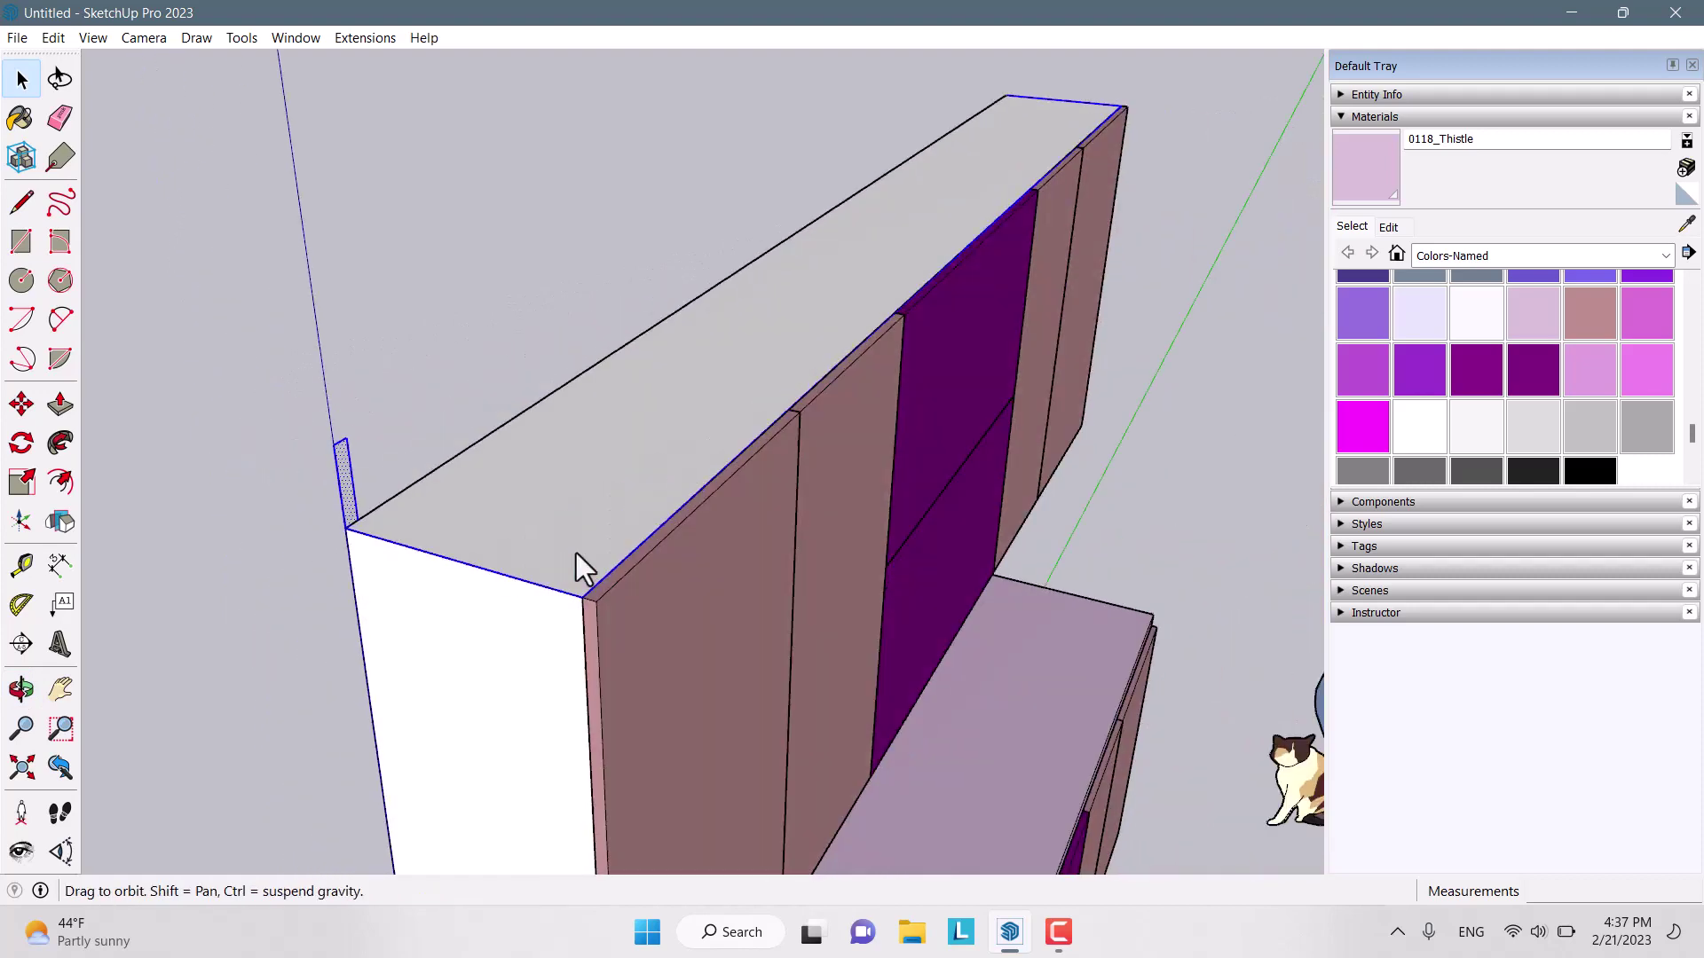
scroll(403, 495, up, 3)
middle_drag(321, 513, 529, 543)
scroll(319, 455, up, 5)
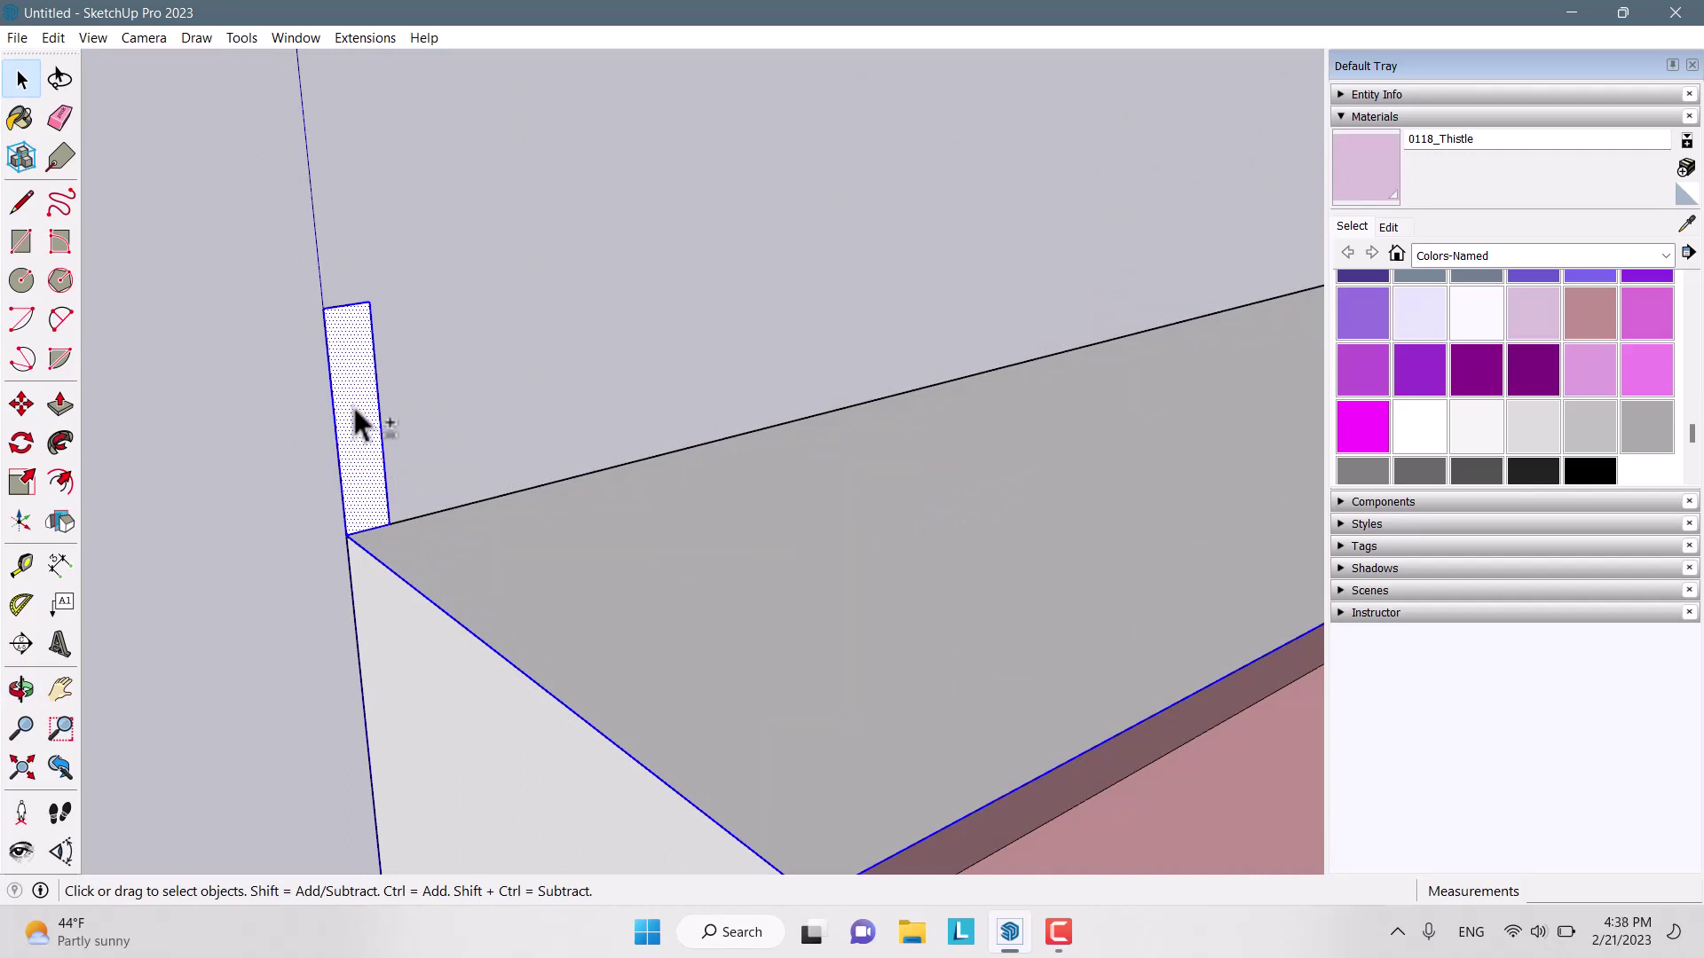
scroll(354, 410, down, 3)
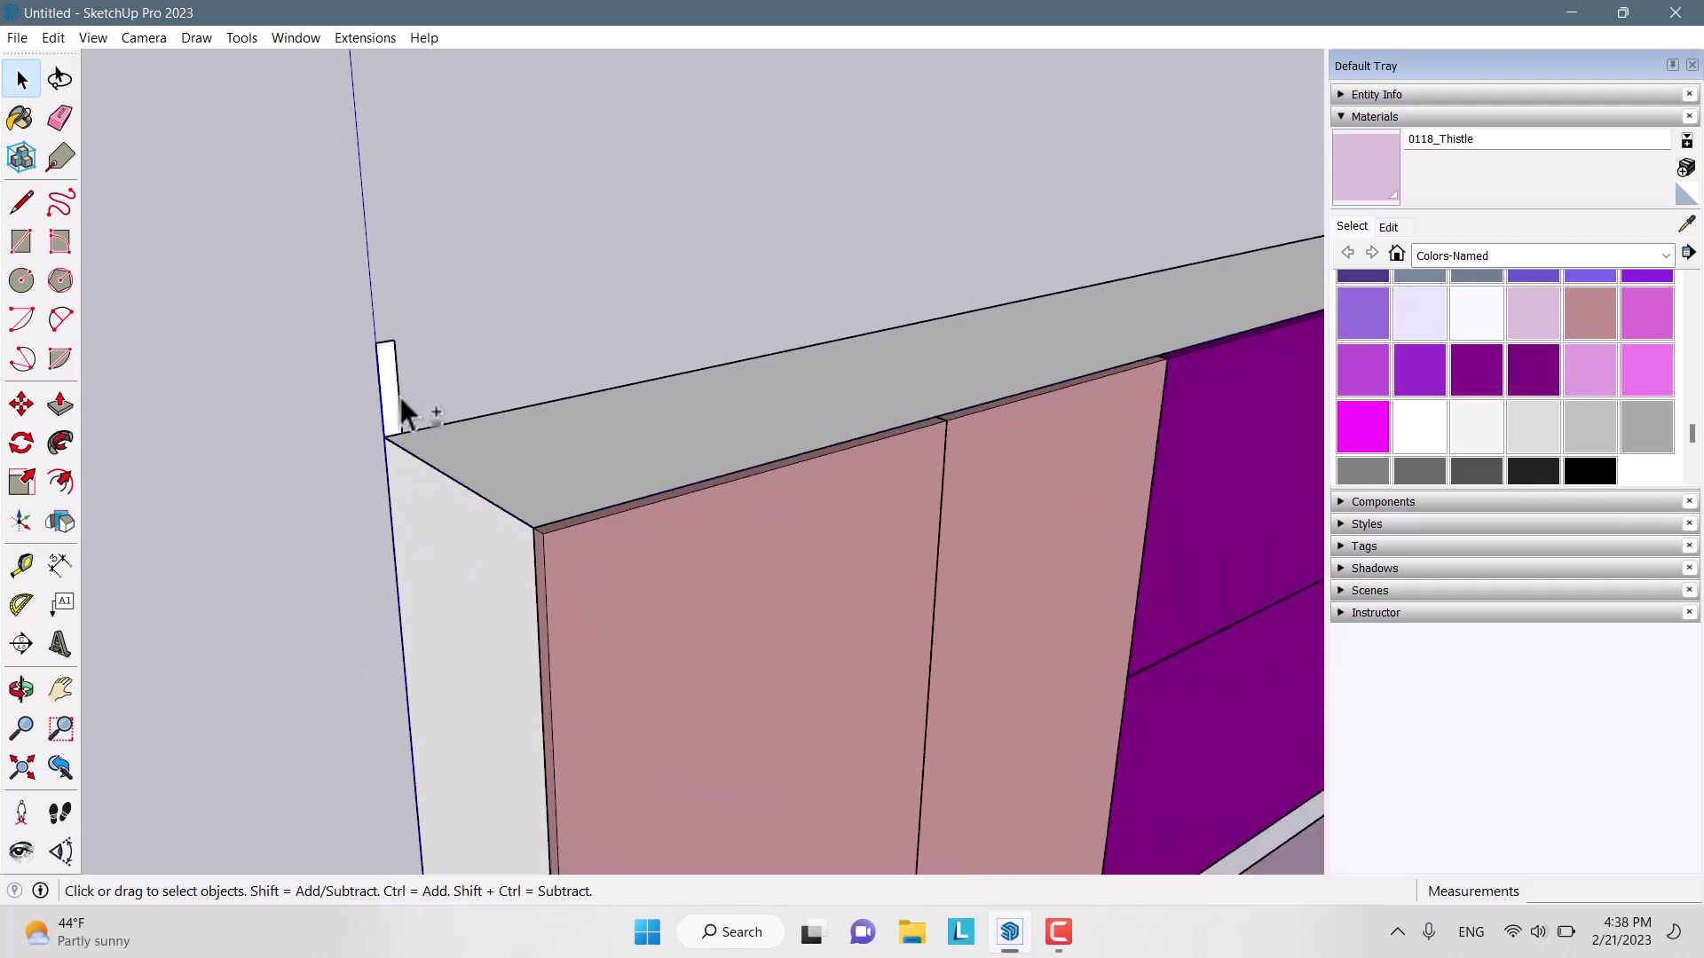
scroll(388, 399, up, 2)
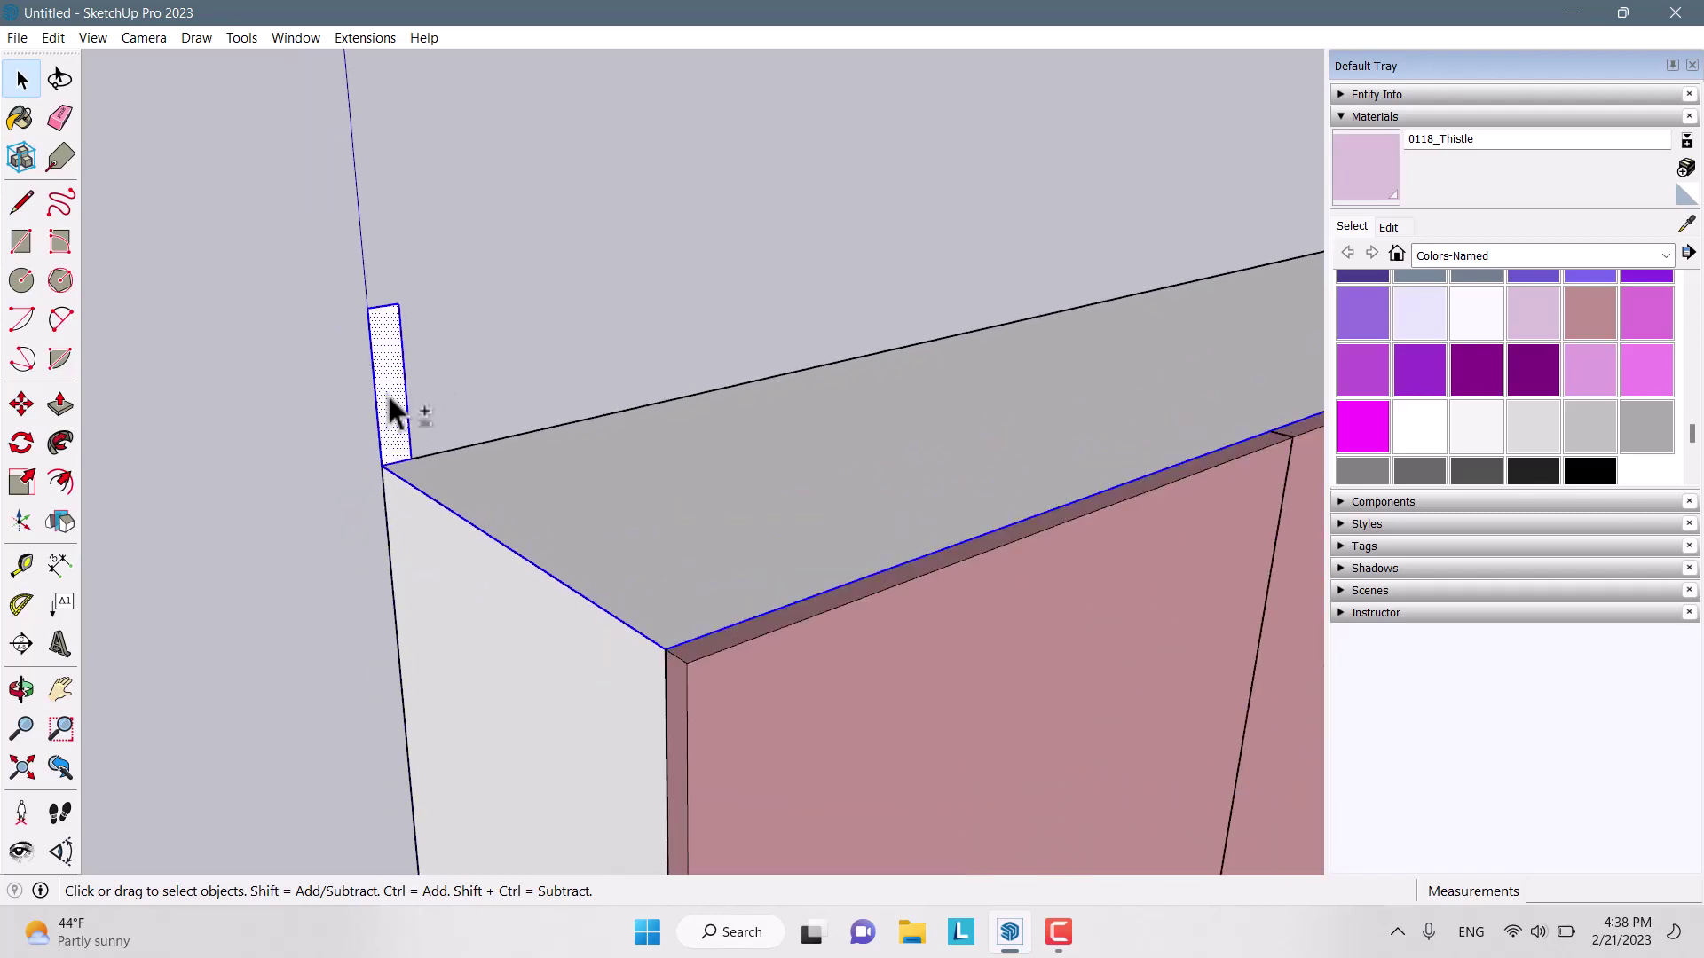
shift+click(388, 400)
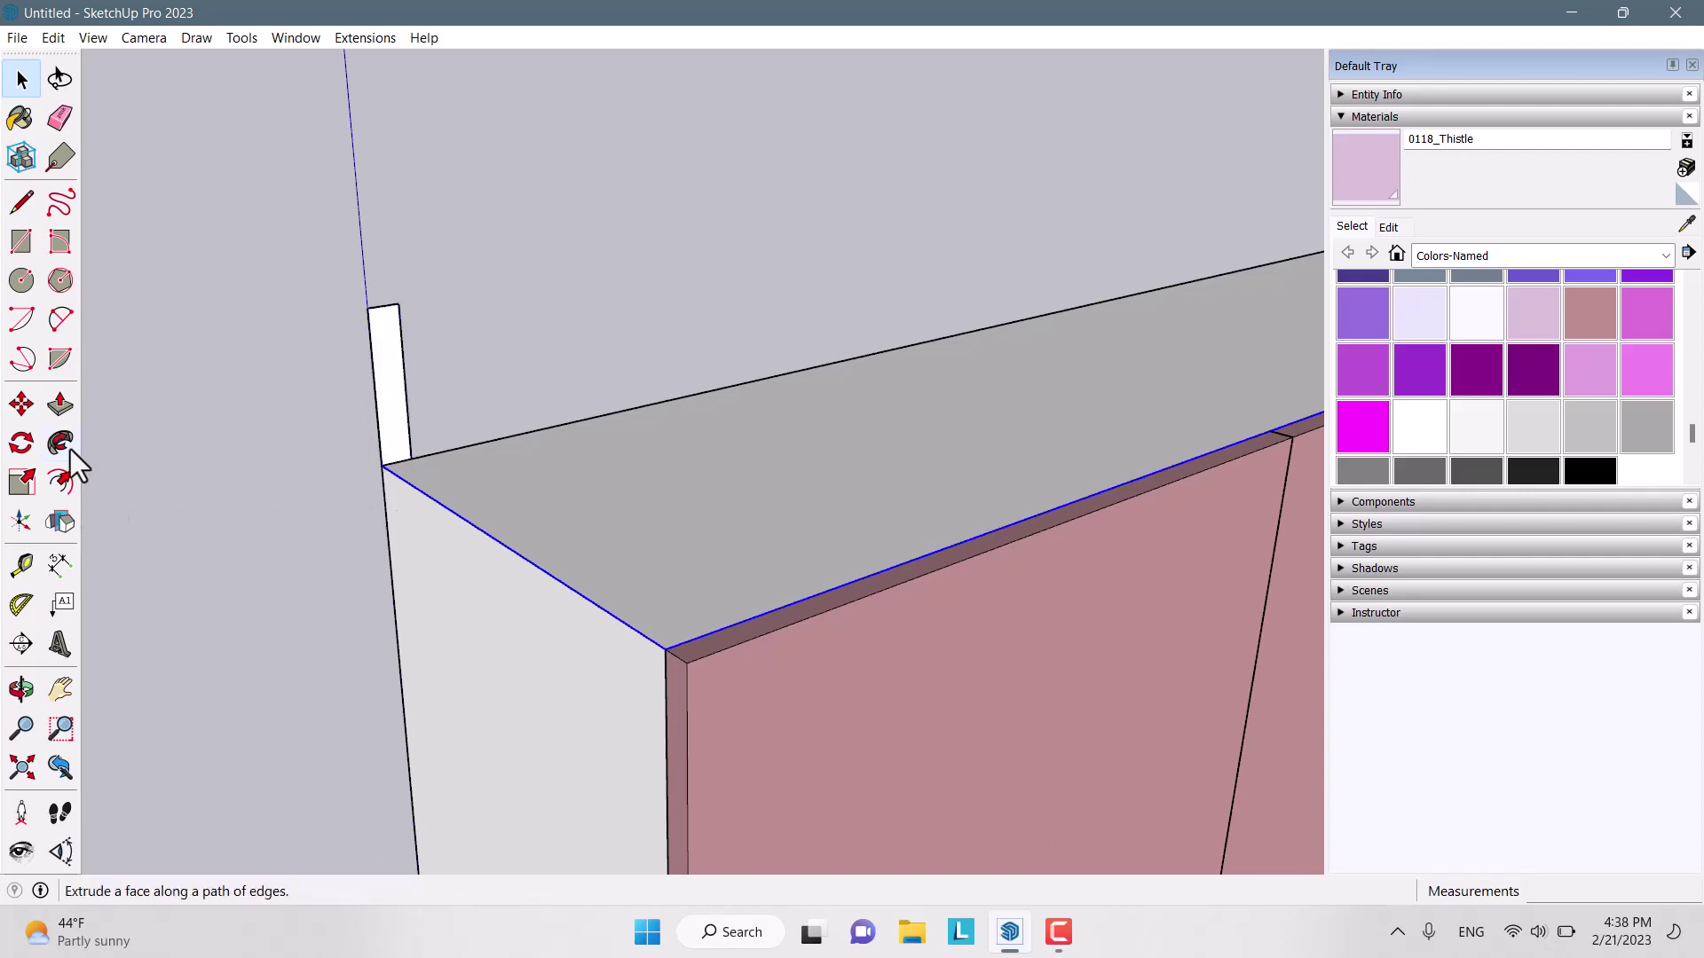
middle_drag(399, 577, 981, 605)
middle_drag(993, 245, 848, 369)
scroll(361, 457, up, 4)
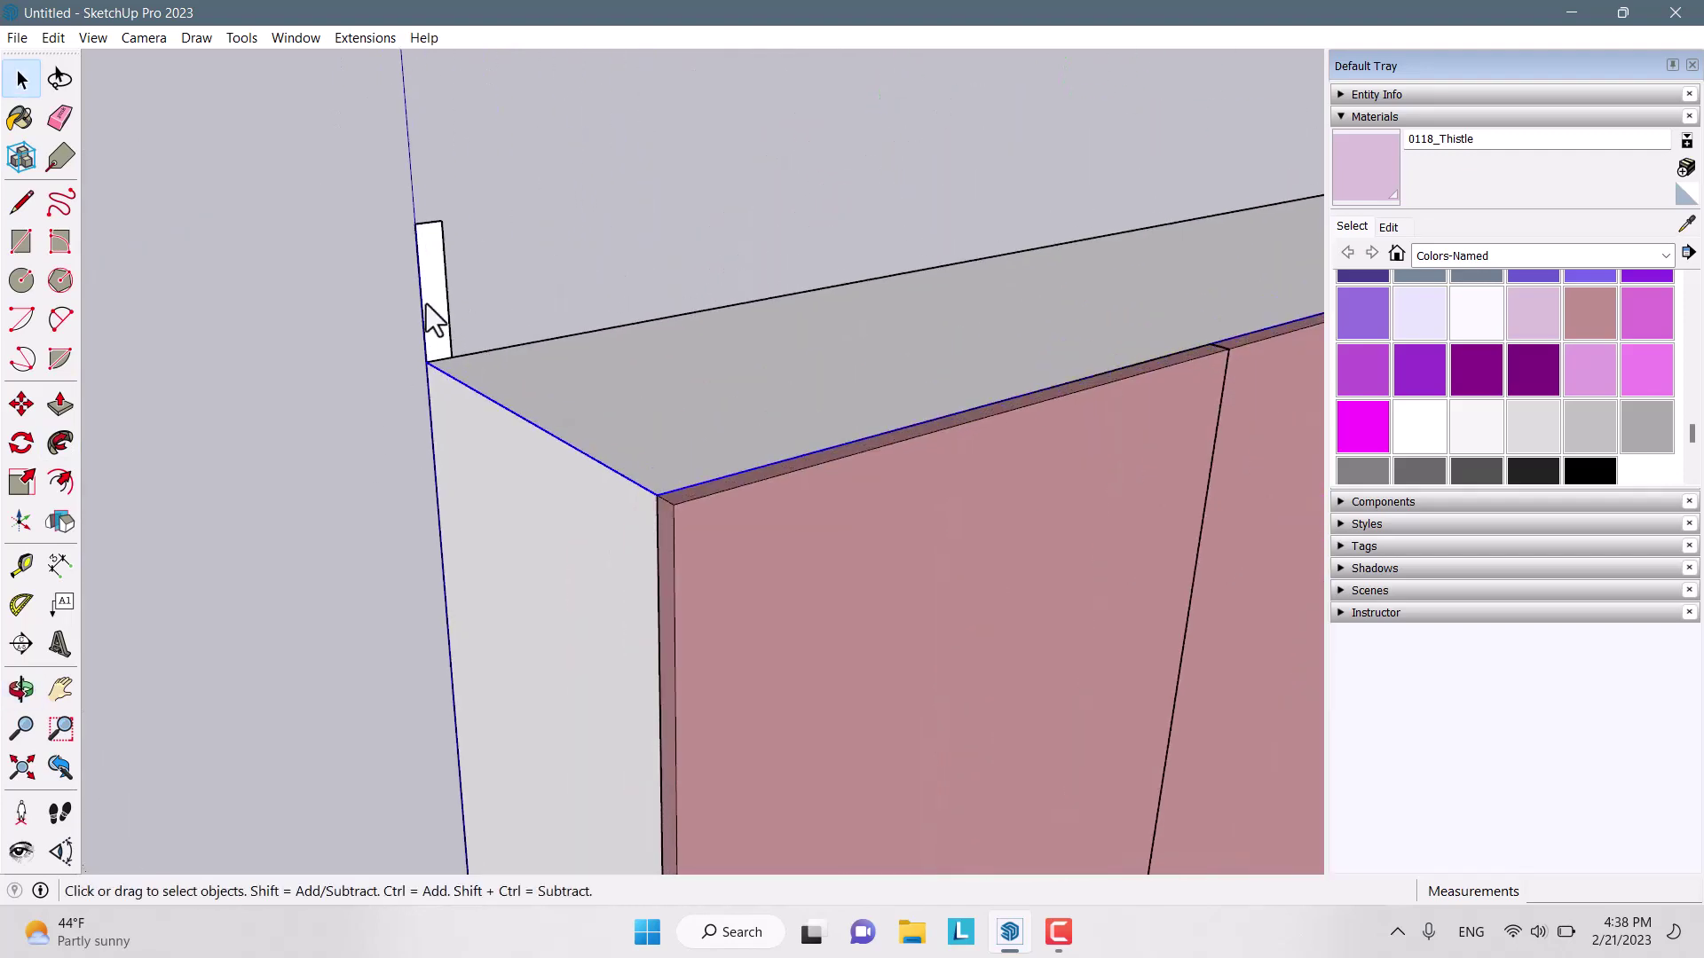
Sweep the 10 by 2 profile along the top edges with Follow Me into a trim
click(71, 434)
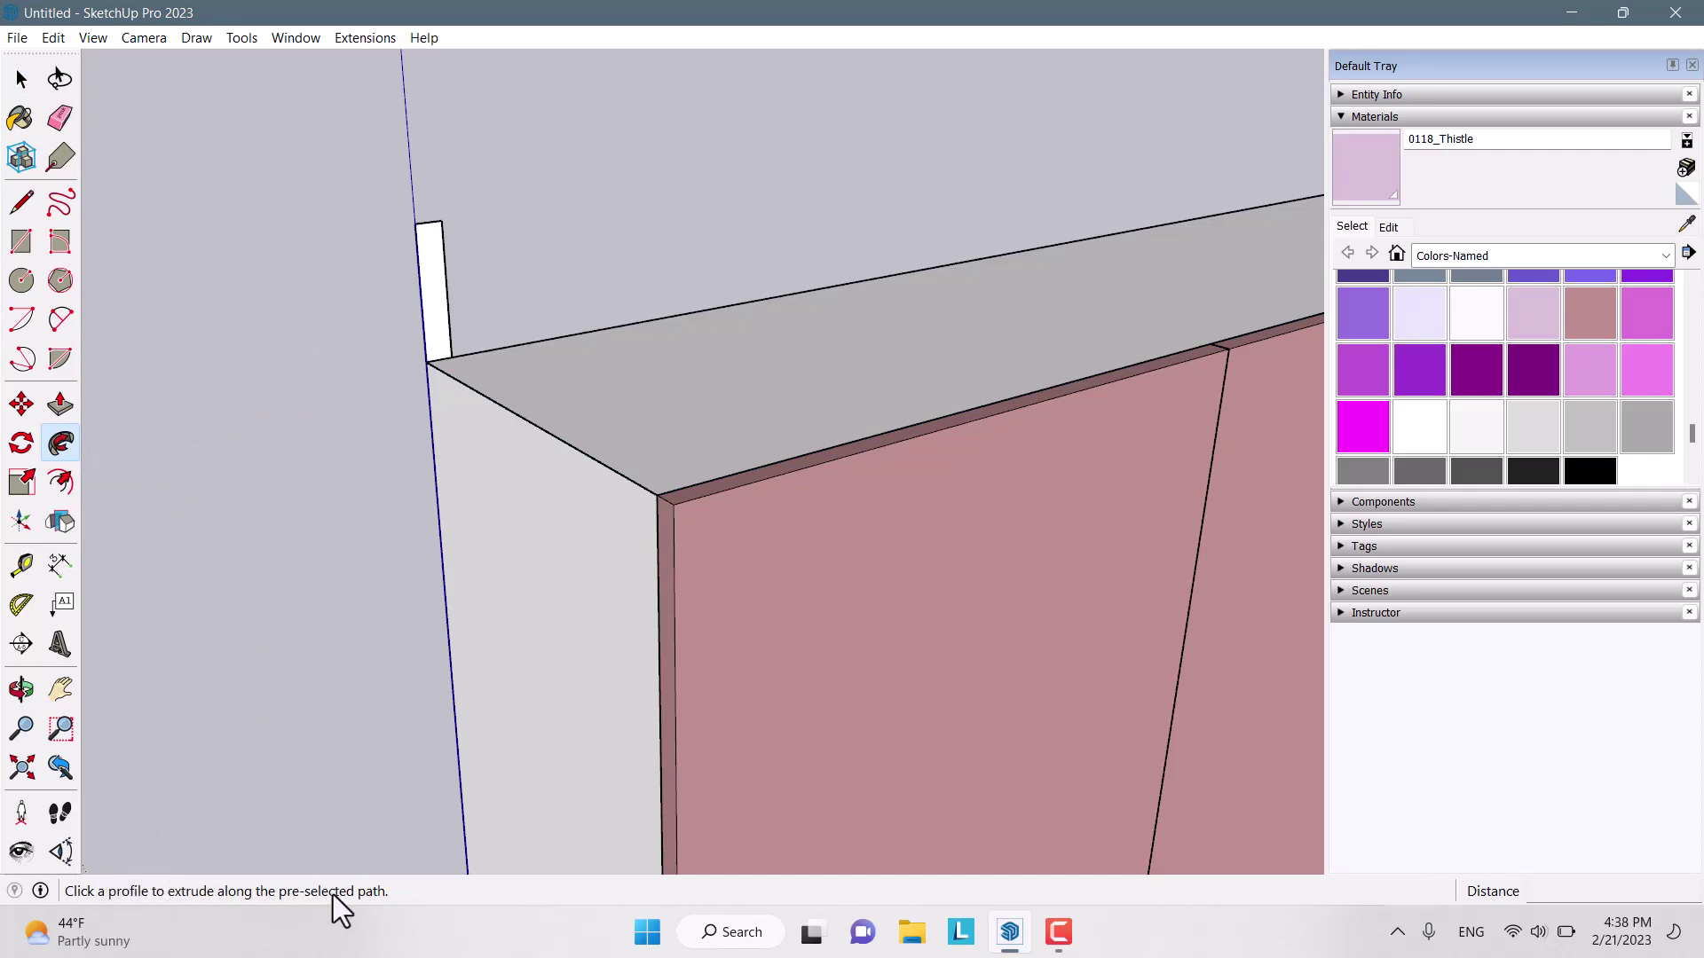
click(428, 265)
middle_drag(376, 374, 536, 543)
click(1502, 306)
Paint the new trim Thistle and make it a group
click(969, 380)
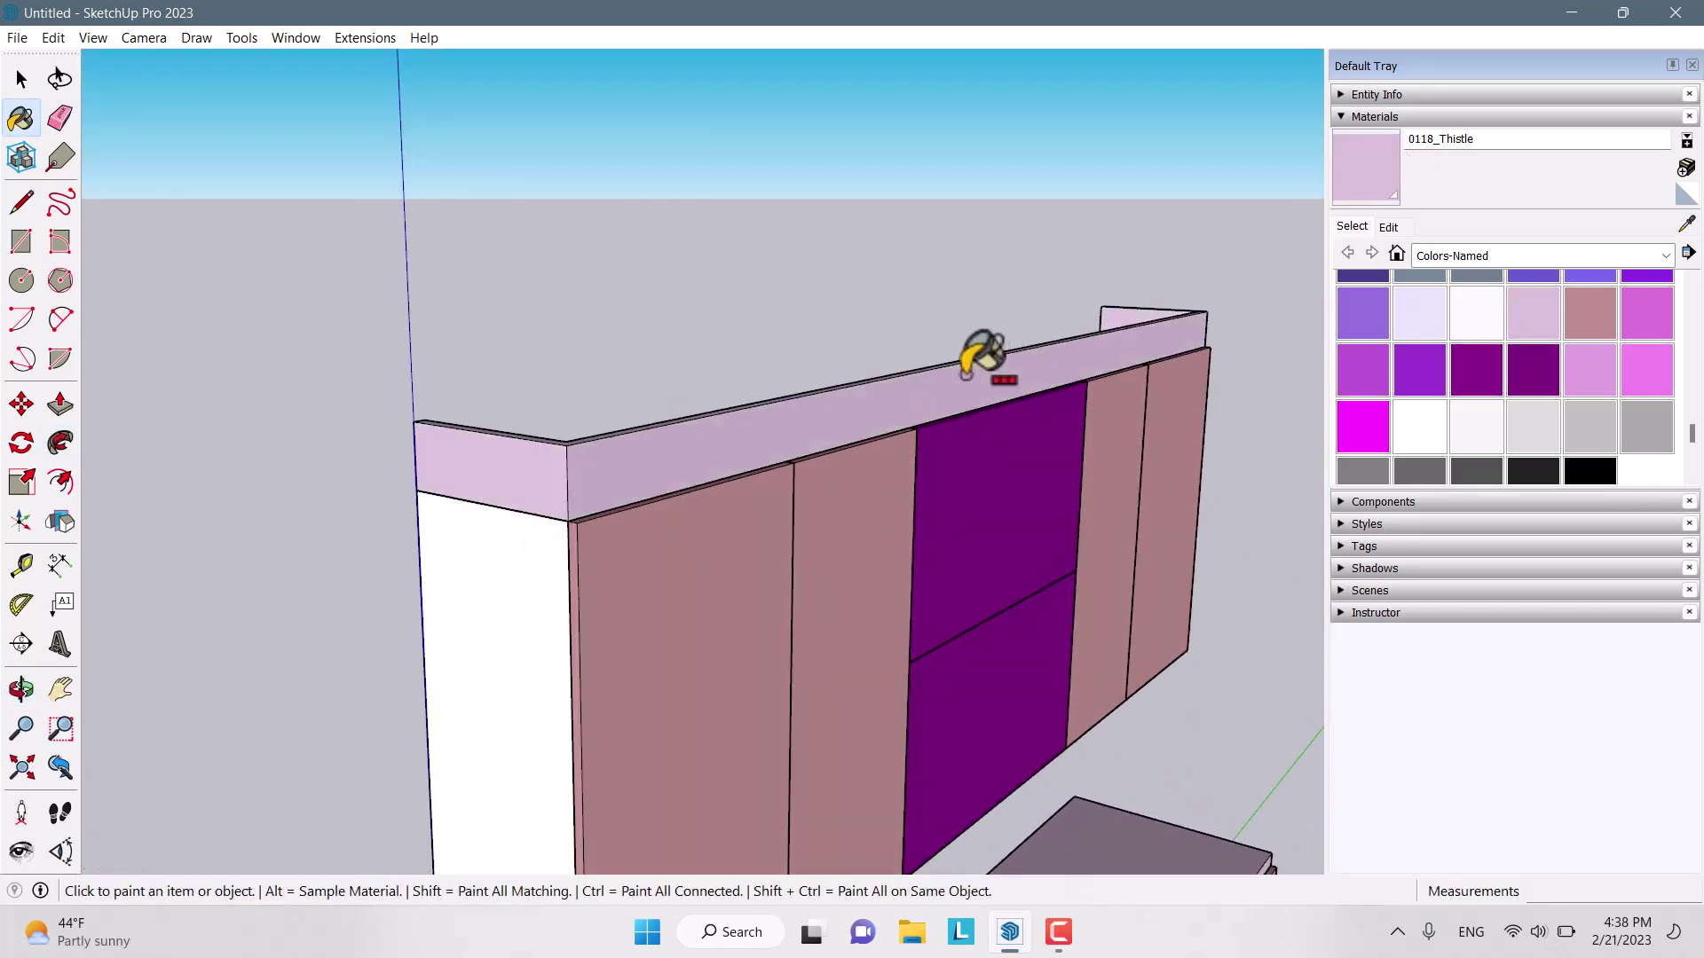
key(space)
triple_click(769, 431)
right_click(772, 435)
click(843, 601)
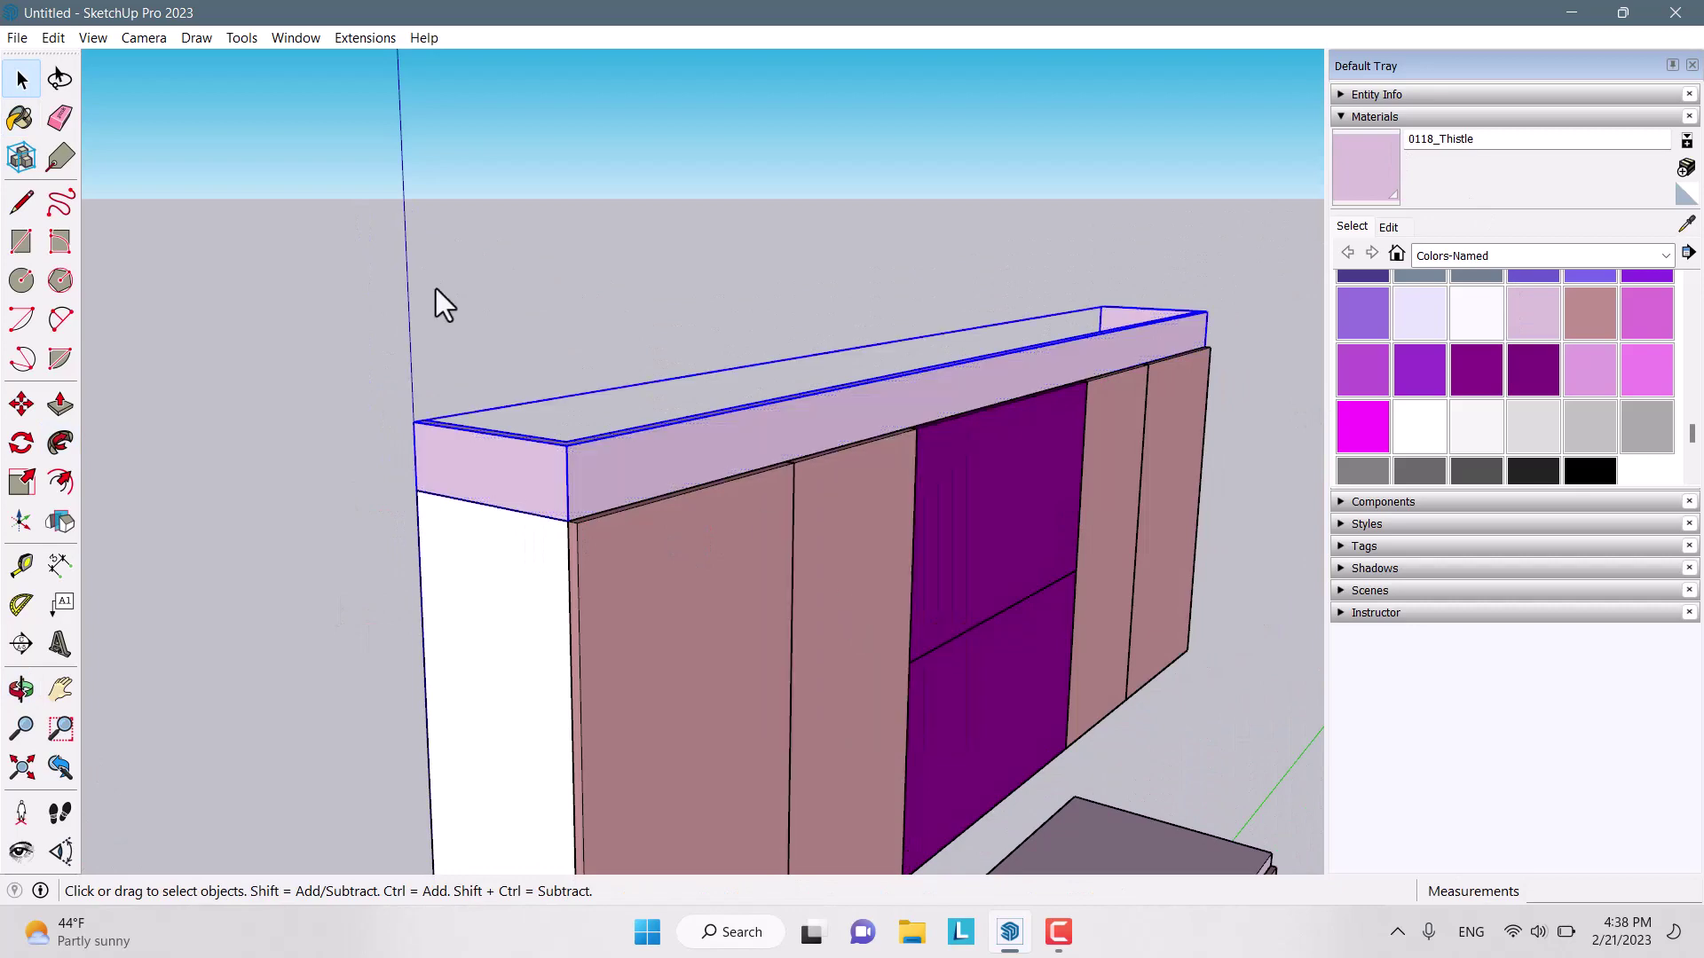
Orbit to a front view of both cabinets and switch the camera to Two-Point Perspective
scroll(391, 266, down, 3)
middle_drag(343, 238, 584, 418)
click(802, 401)
scroll(719, 519, up, 3)
middle_drag(721, 529, 658, 512)
click(149, 40)
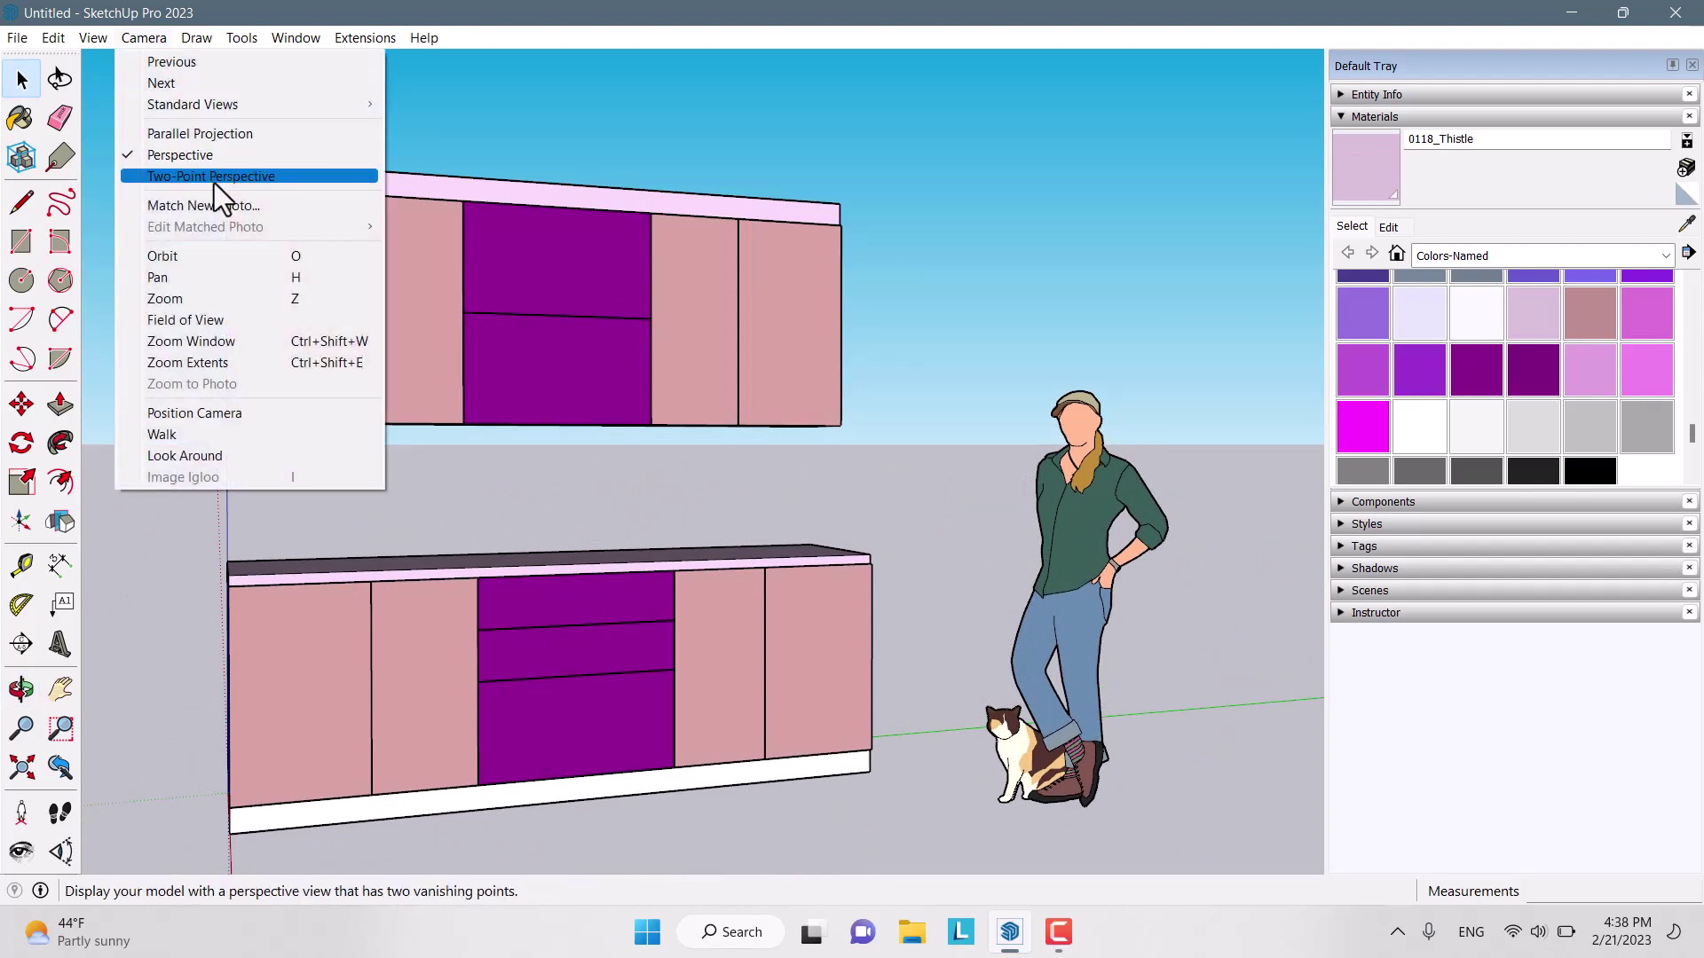
click(215, 183)
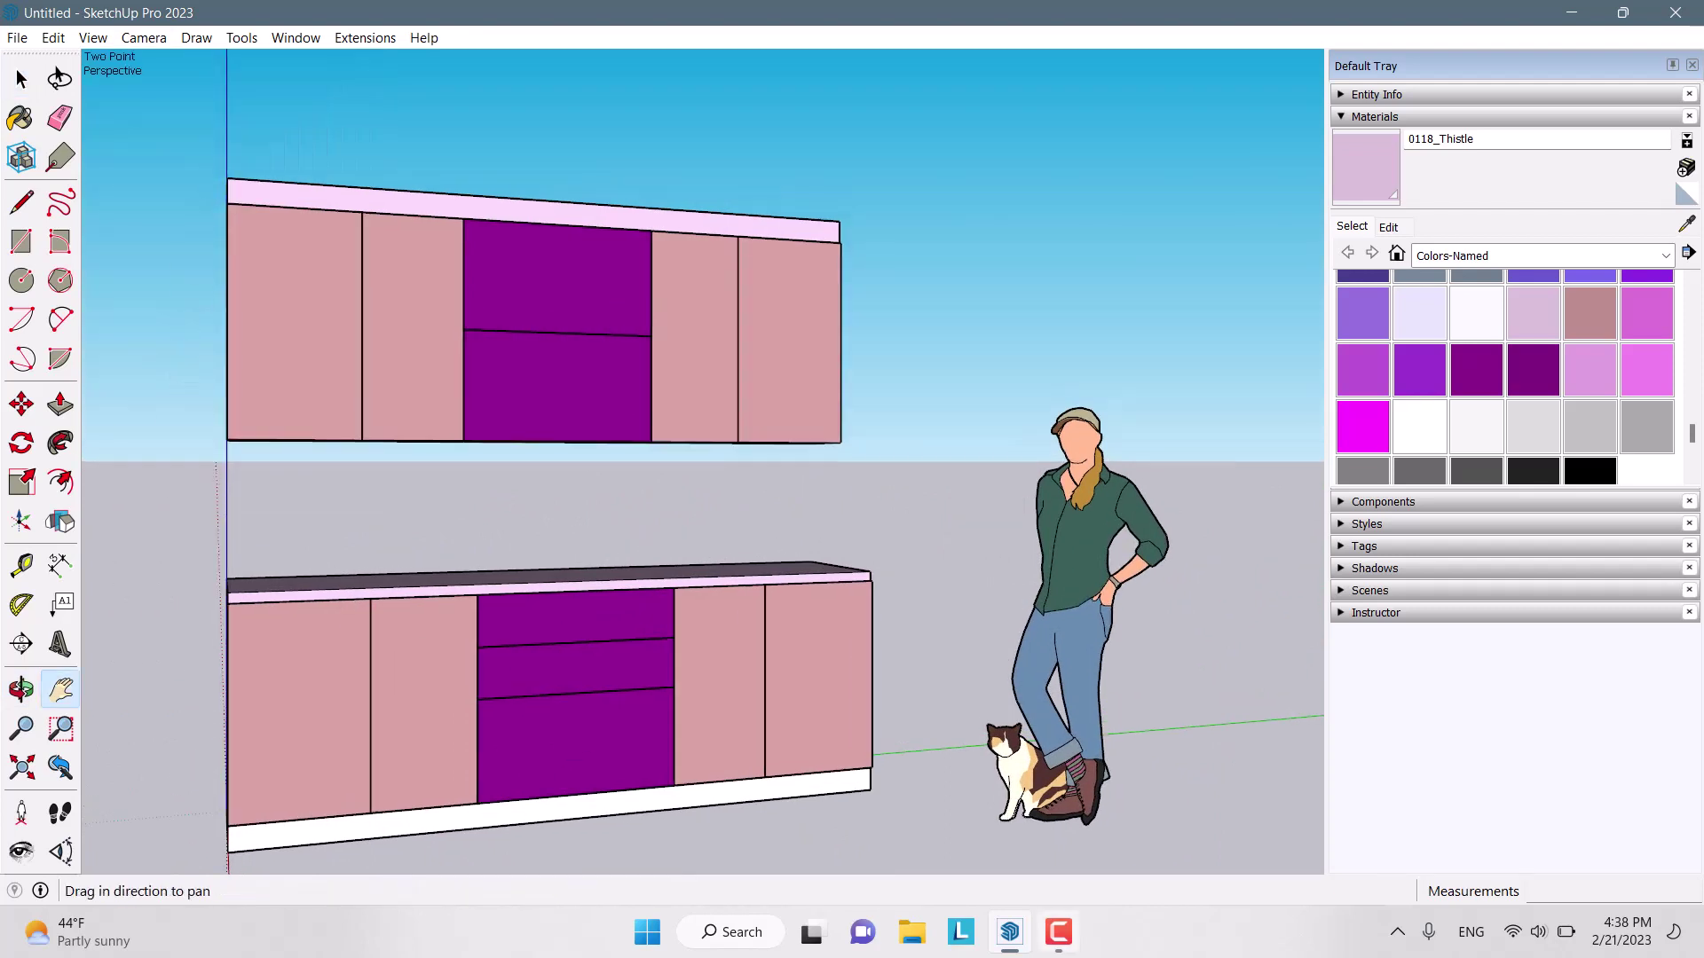
click(1058, 942)
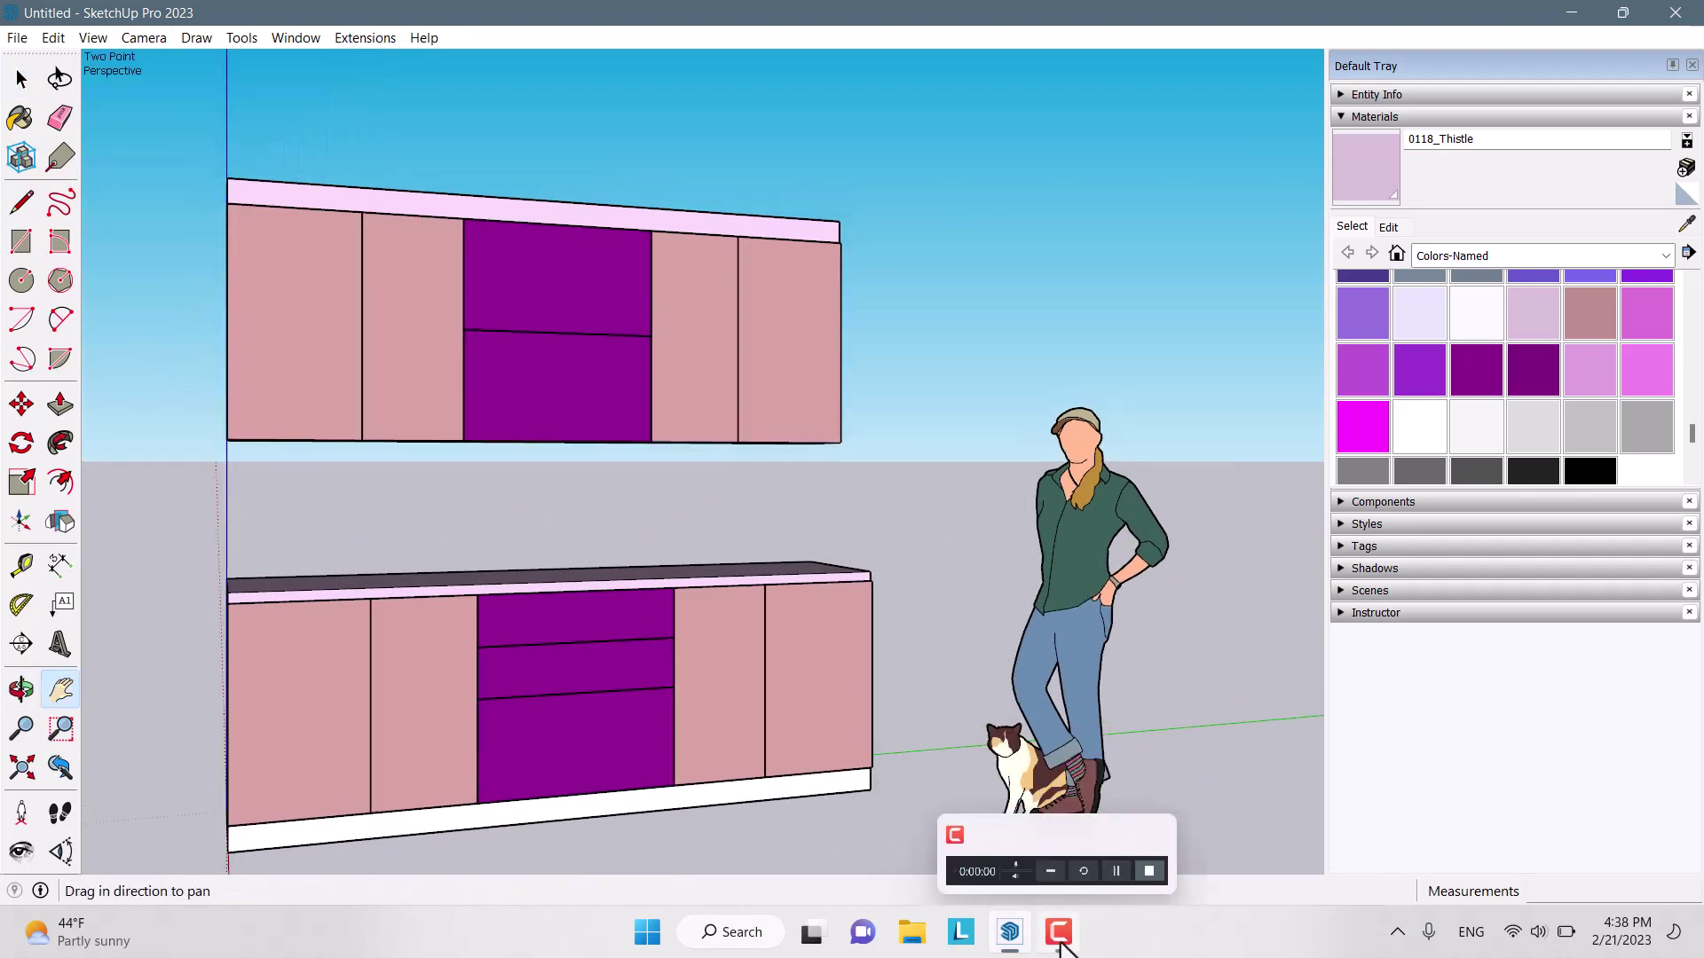